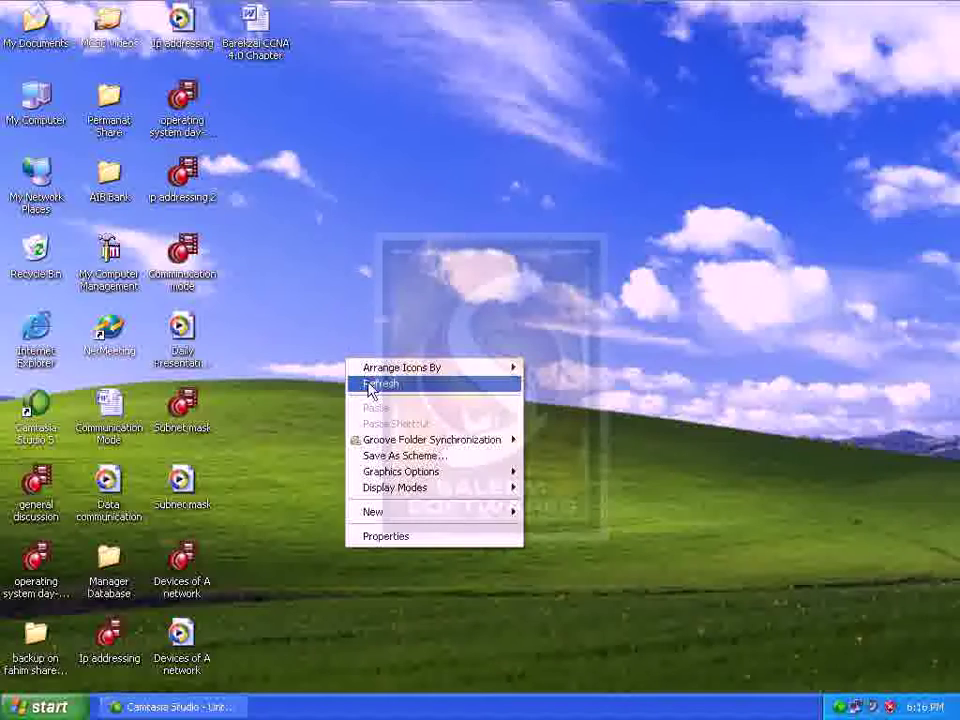
Open the Control Panel from the Windows XP Start menu
left_click(55, 705)
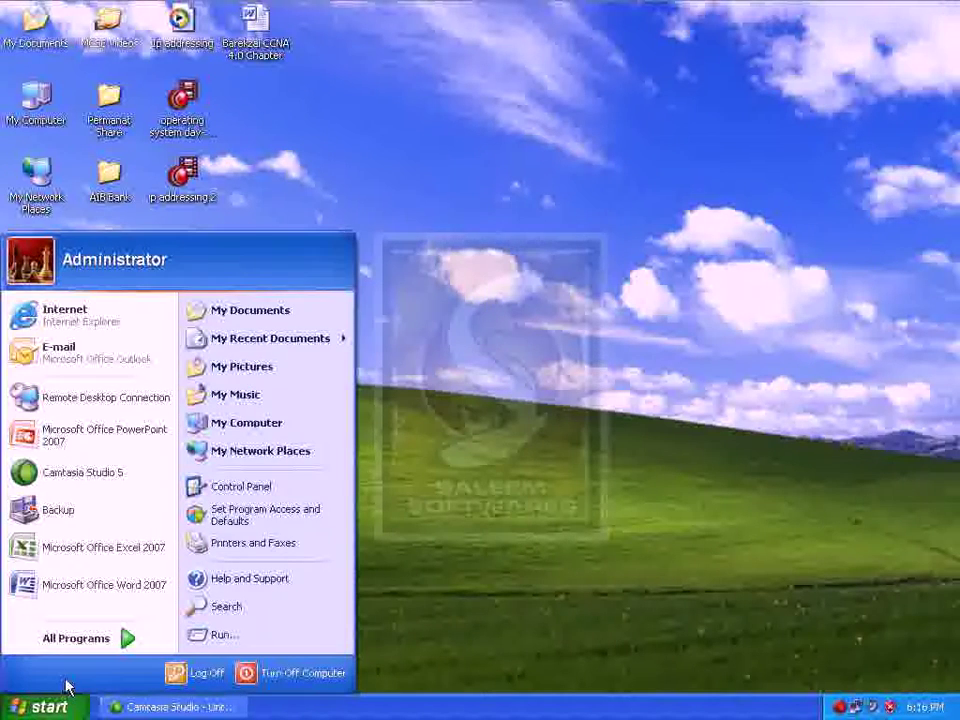
left_click(240, 487)
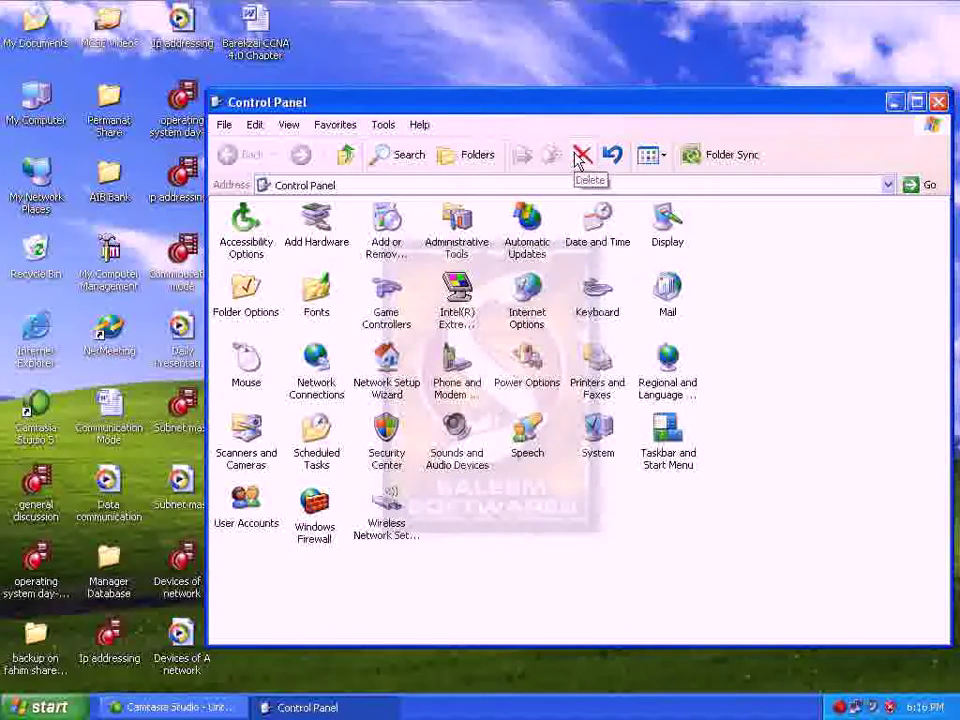
Maximize the Control Panel window and select the Administrative Tools icon
double_click(575, 114)
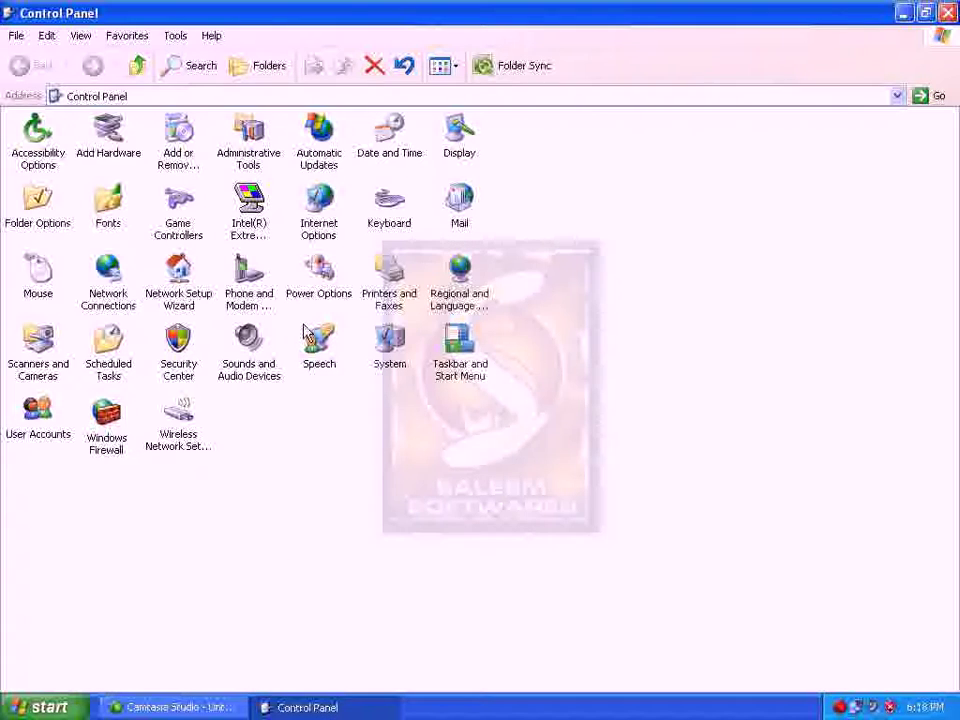
left_click(245, 163)
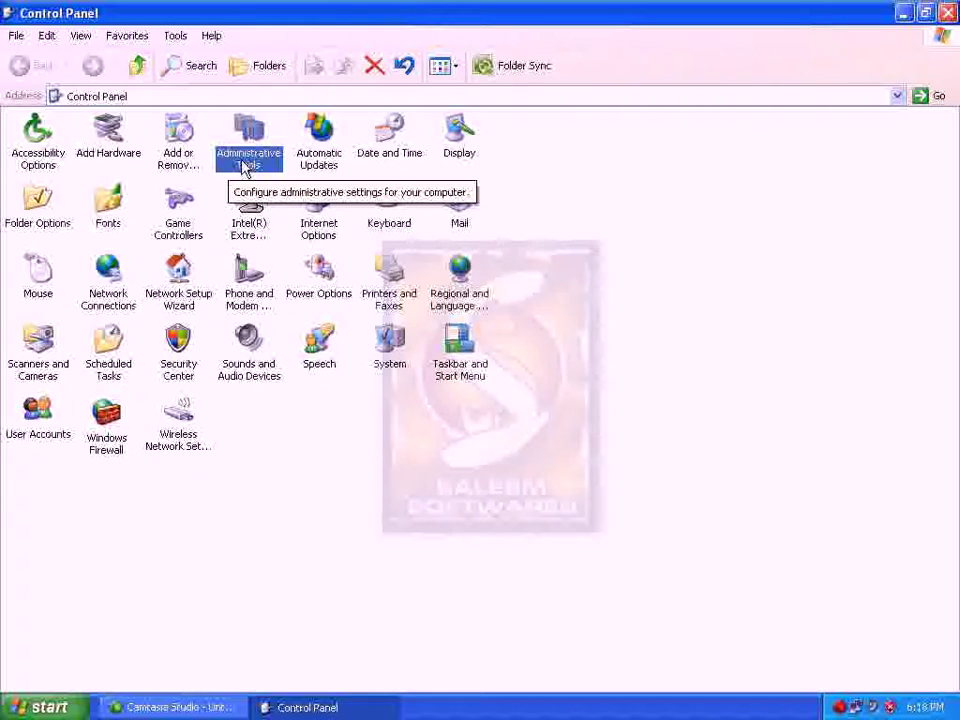
Open Administrative Tools and read Component Services, Local Security Policy, Performance, Services, ODBC and Event Viewer descriptions
double_click(245, 163)
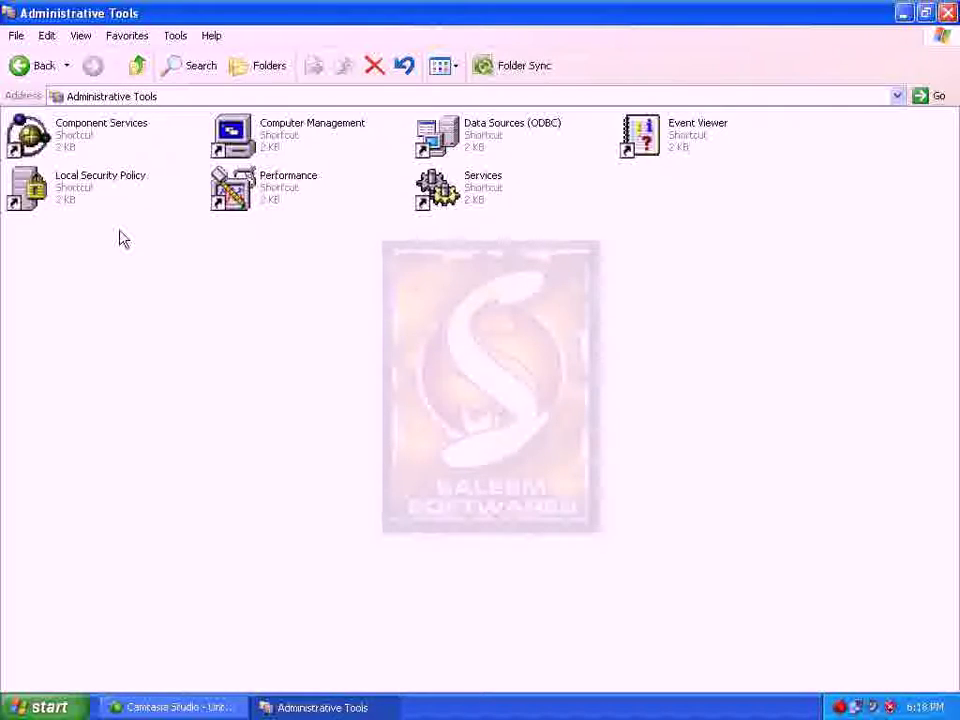
left_click(124, 141)
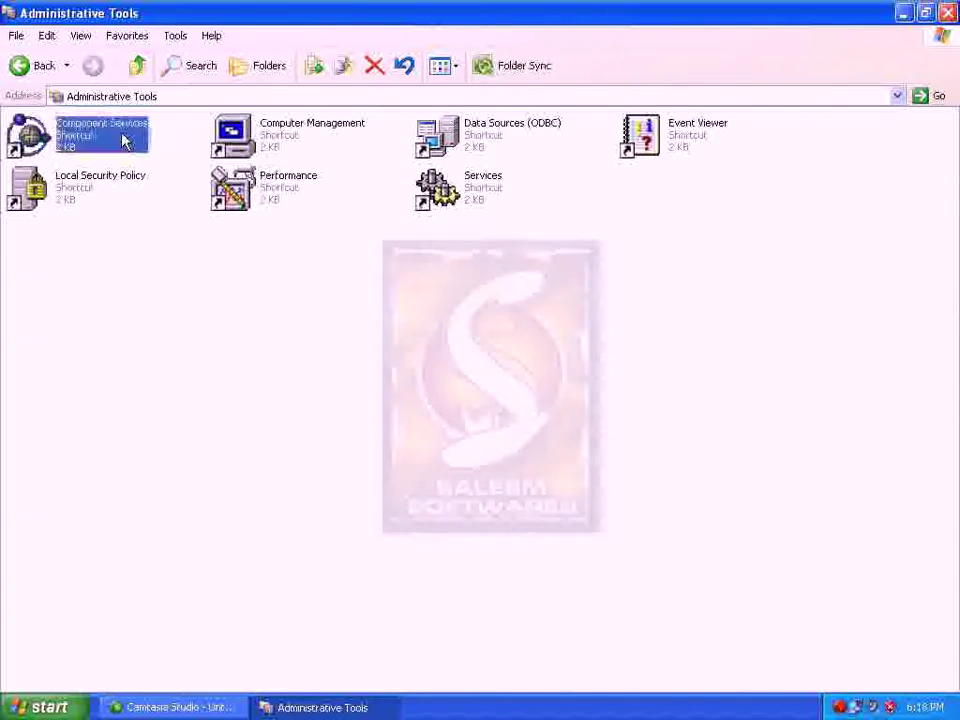
left_click(105, 200)
left_click(300, 192)
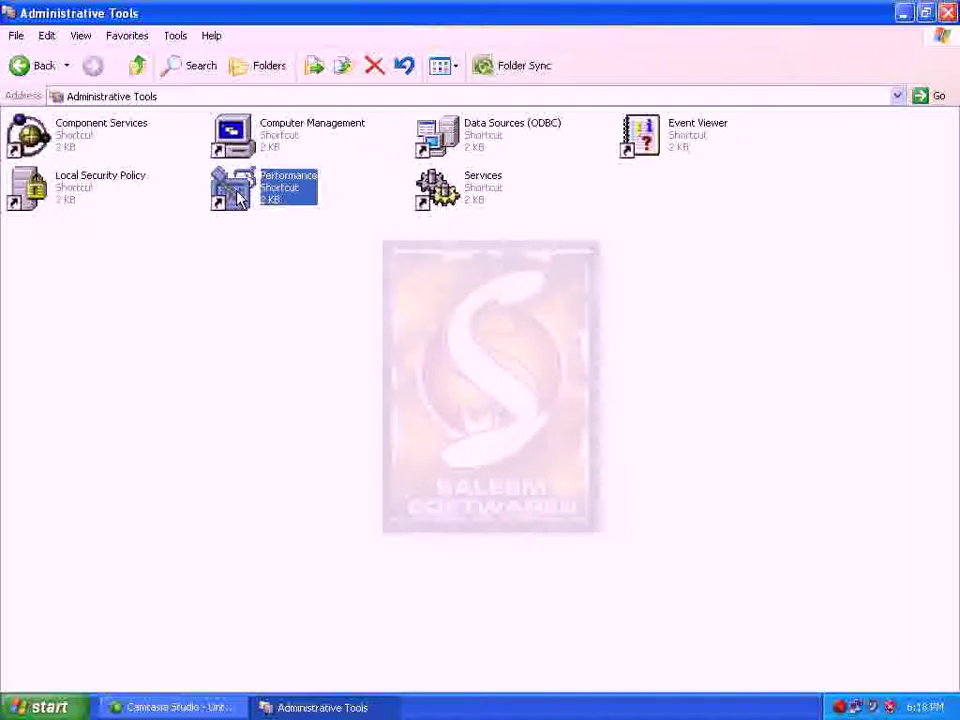
left_click(440, 192)
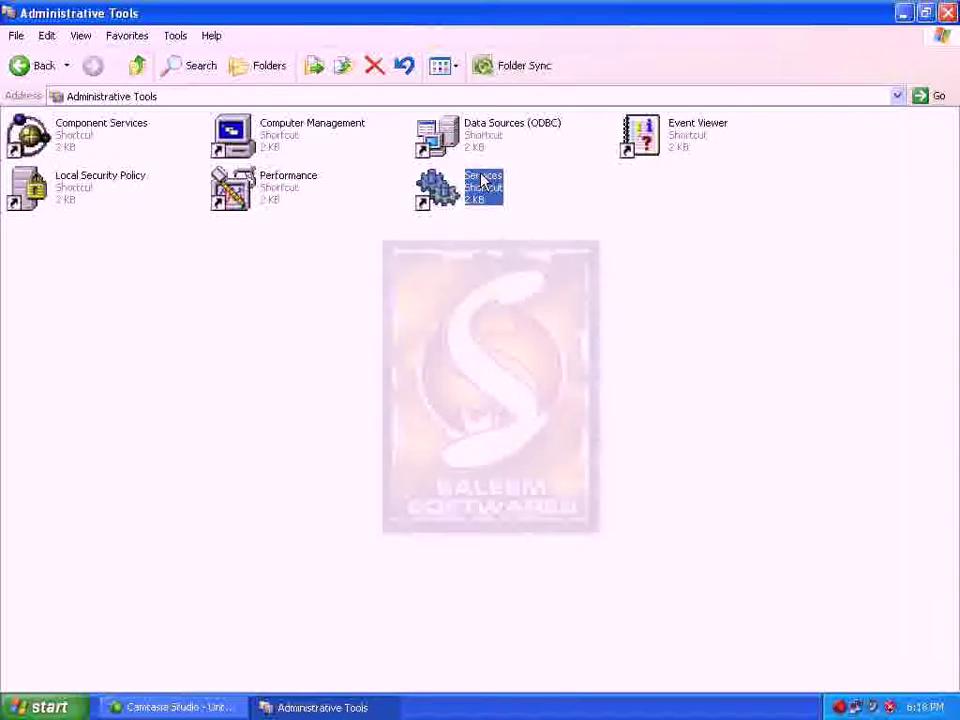
left_click(488, 148)
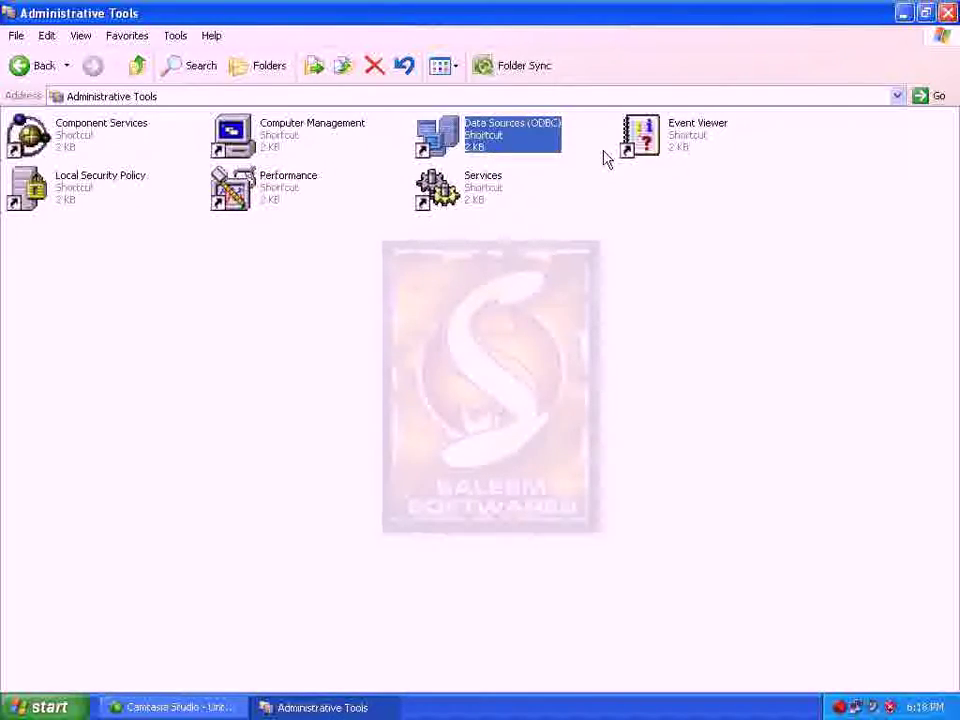
left_click(650, 147)
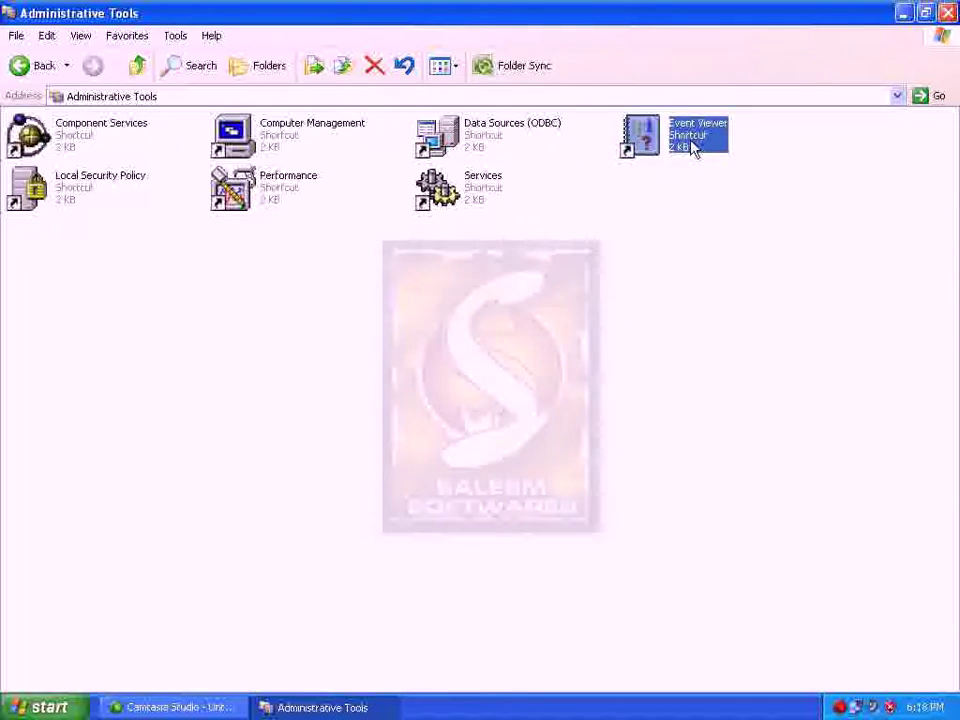
Review the shortcut descriptions again, finishing with Computer Management selected
left_click(474, 197)
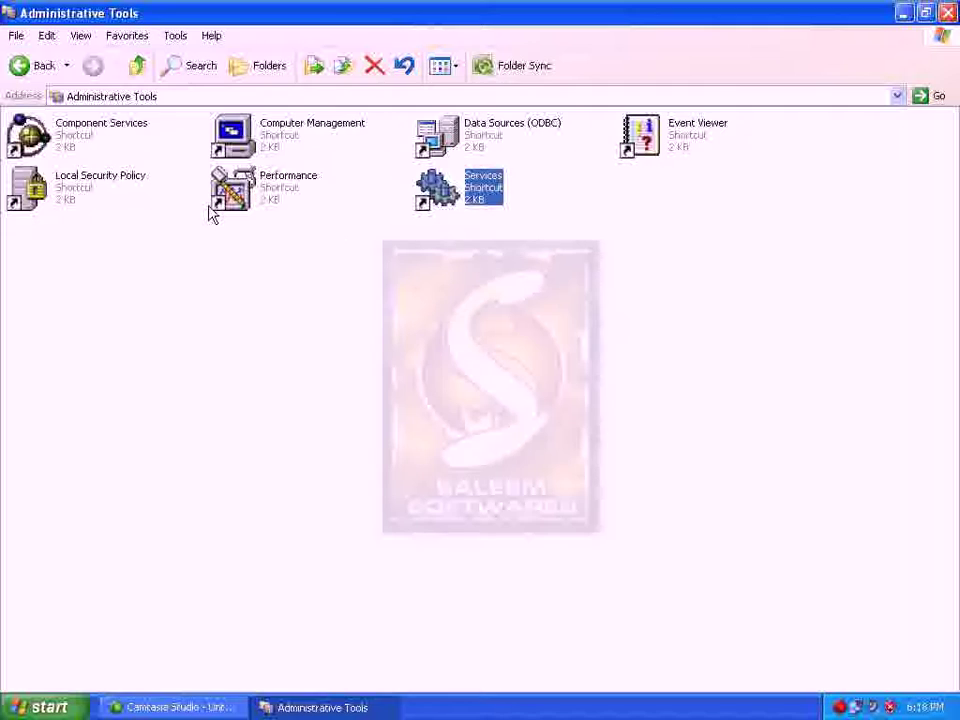
left_click(144, 191)
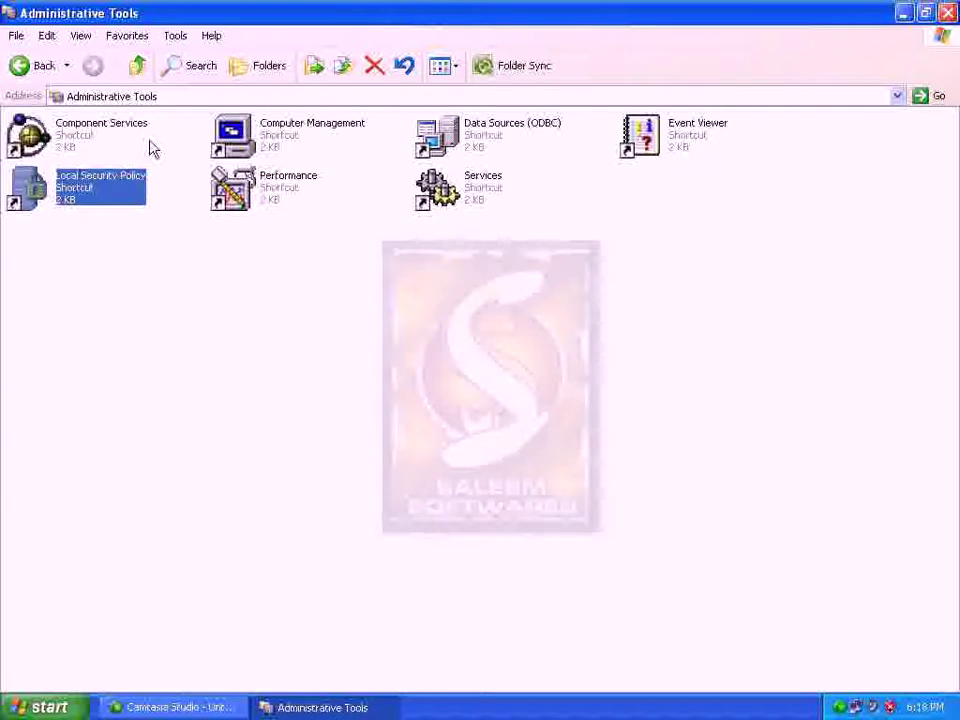
left_click(146, 142)
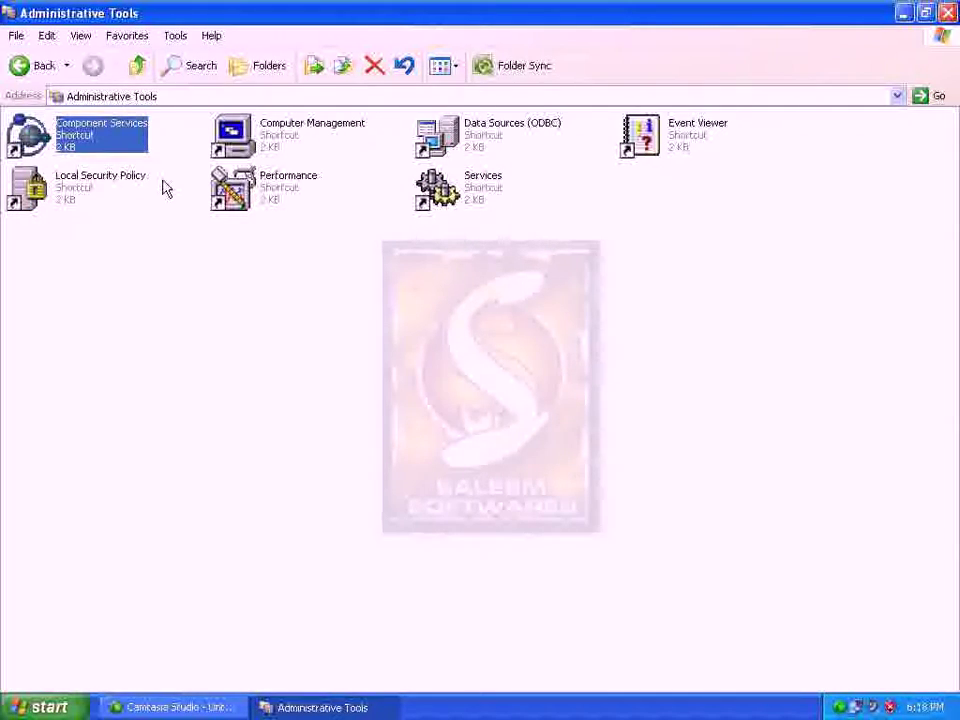
left_click(248, 202)
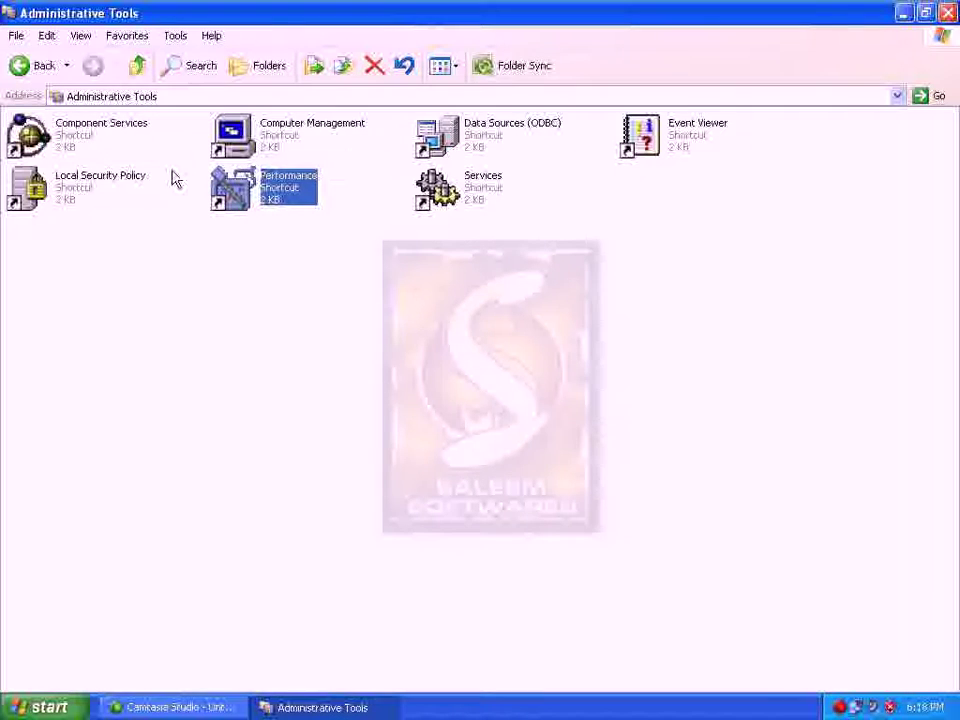
left_click(138, 137)
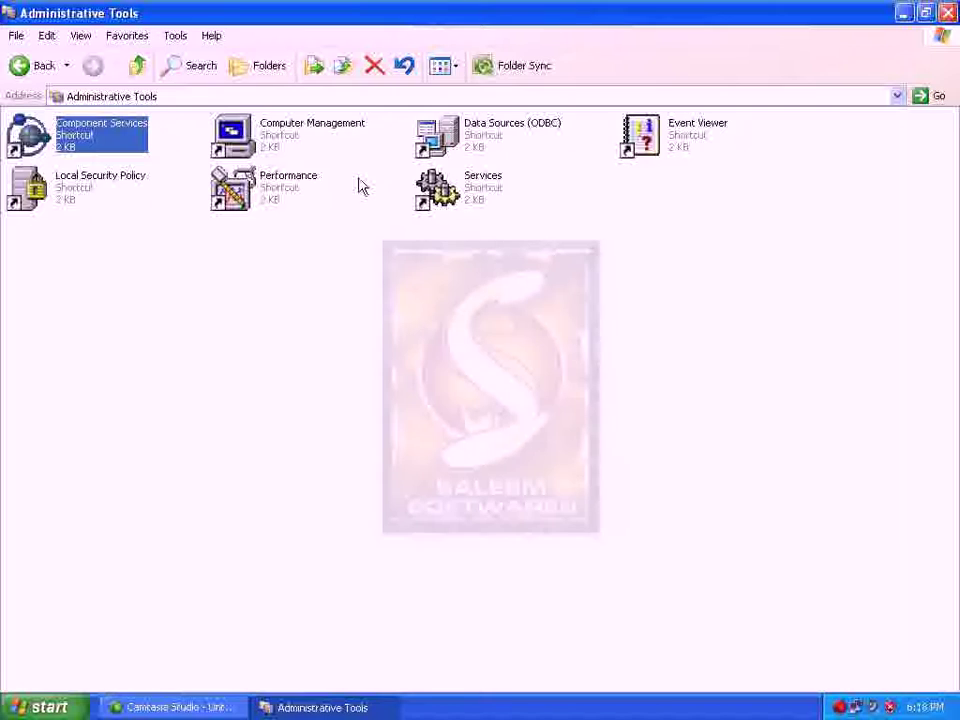
left_click(293, 145)
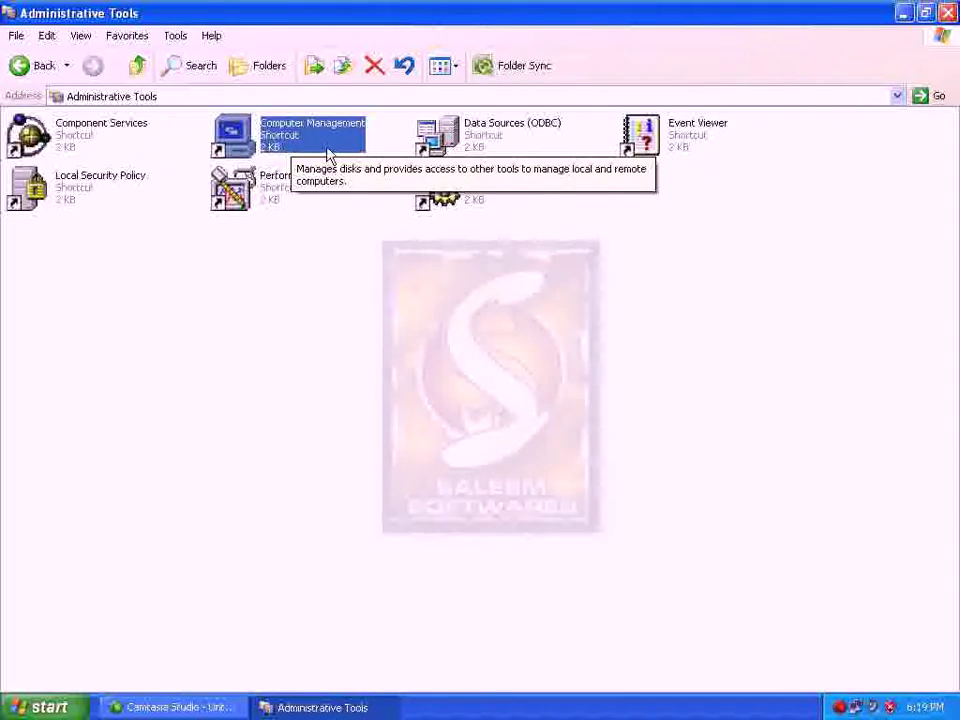
left_click(464, 150)
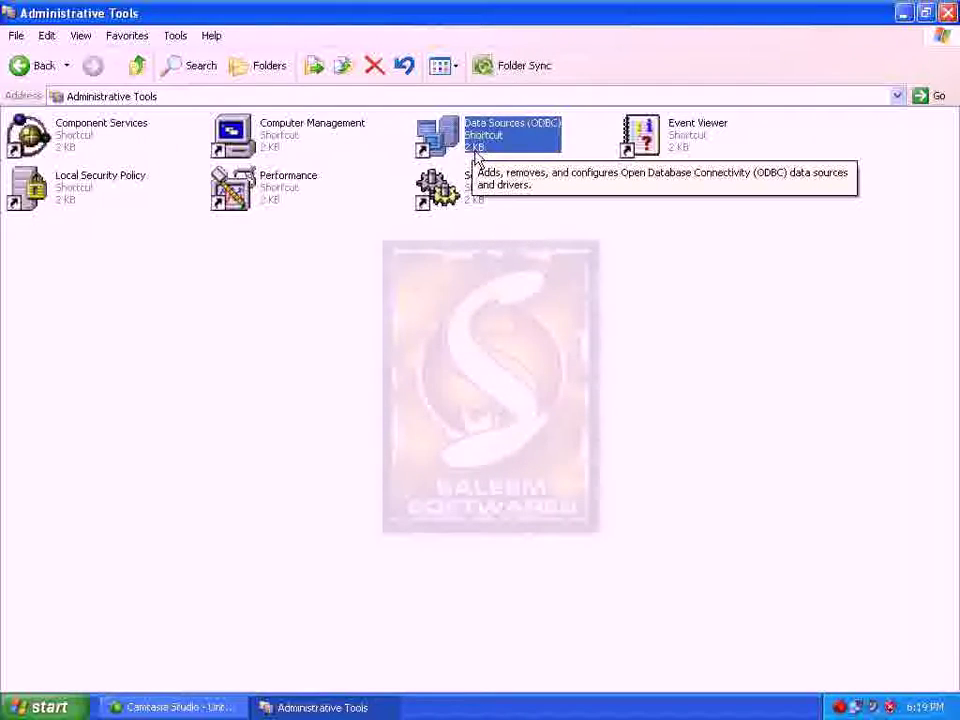
left_click(309, 142)
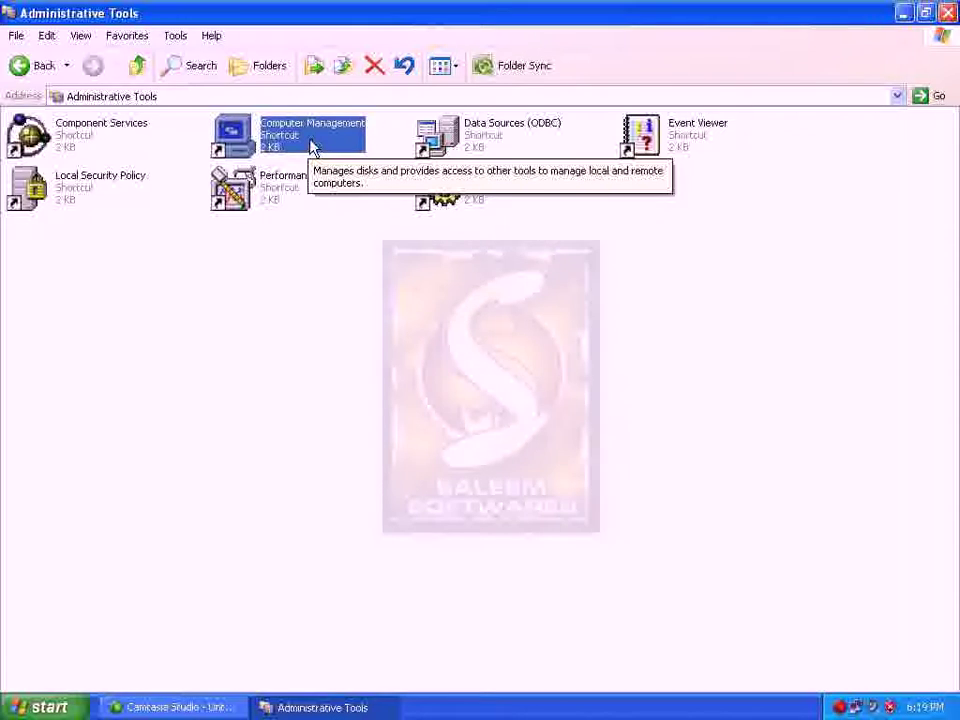
Launch Computer Management and expand Event Viewer to list its logs
double_click(311, 146)
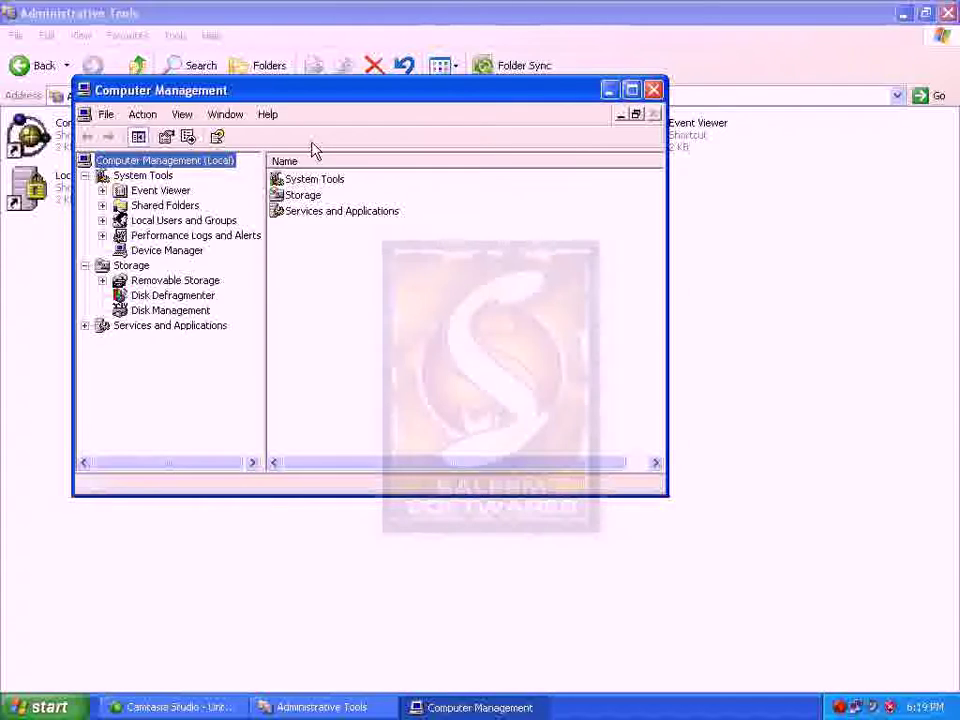
left_click(190, 195)
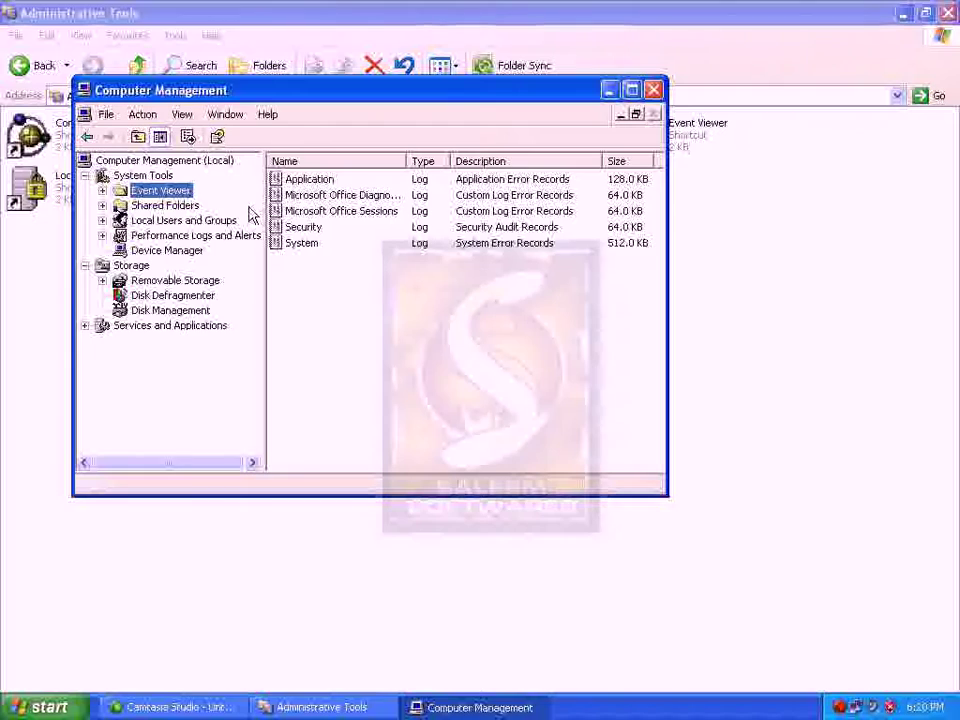
left_click(293, 214)
left_click(300, 227)
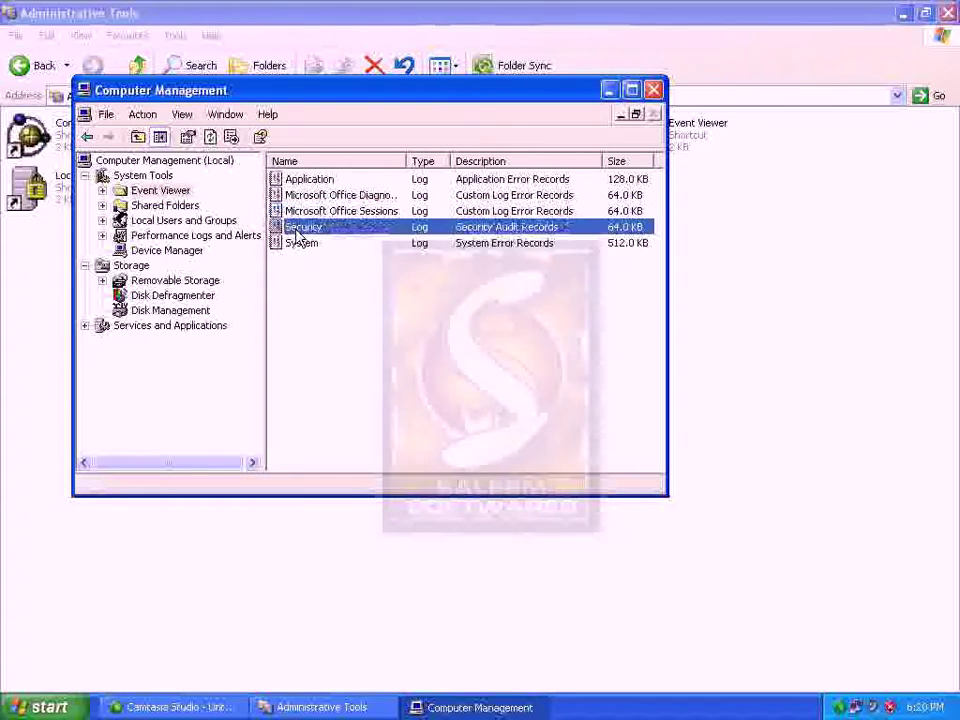
double_click(172, 193)
Browse the Office Sessions, System, Security and Office Diagnostics logs, then view and close the 11:01:09 AM event's details
left_click(165, 235)
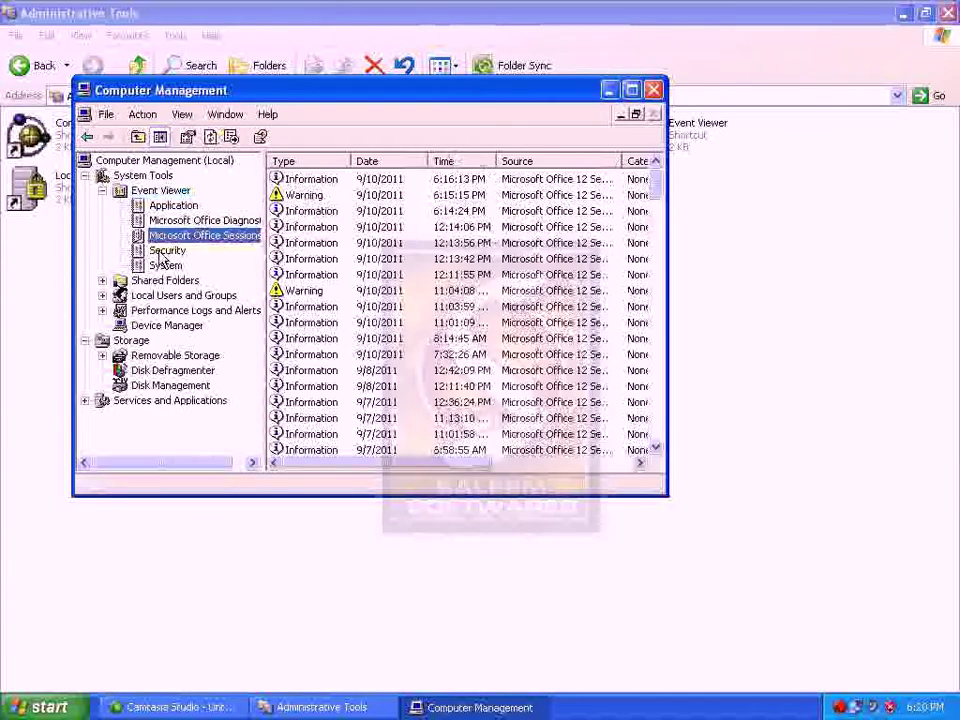
left_click(172, 266)
left_click(184, 254)
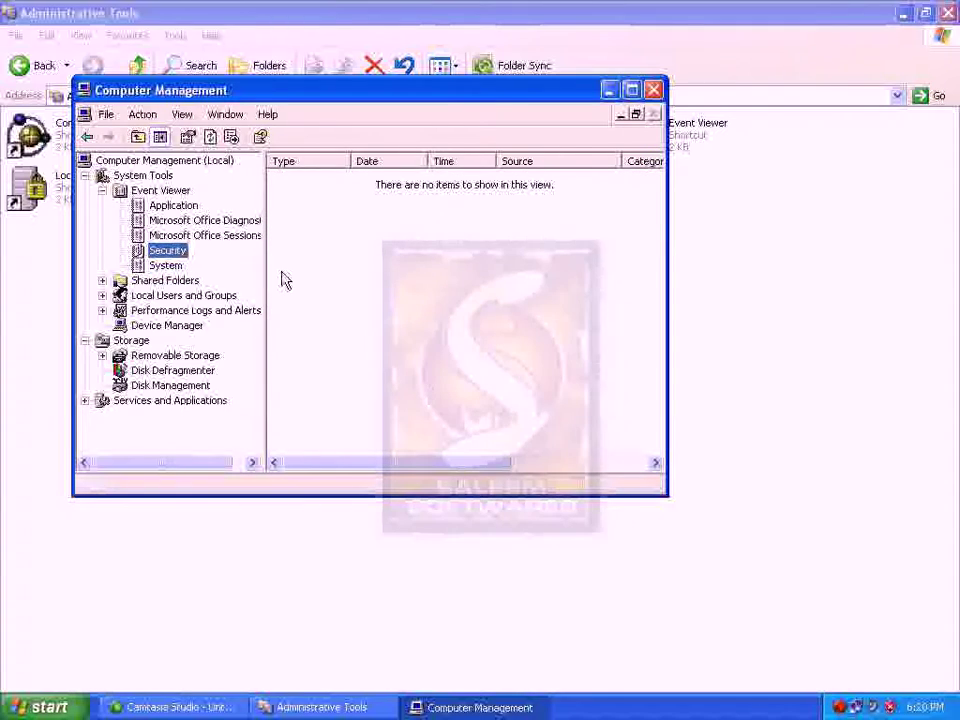
left_click(207, 222)
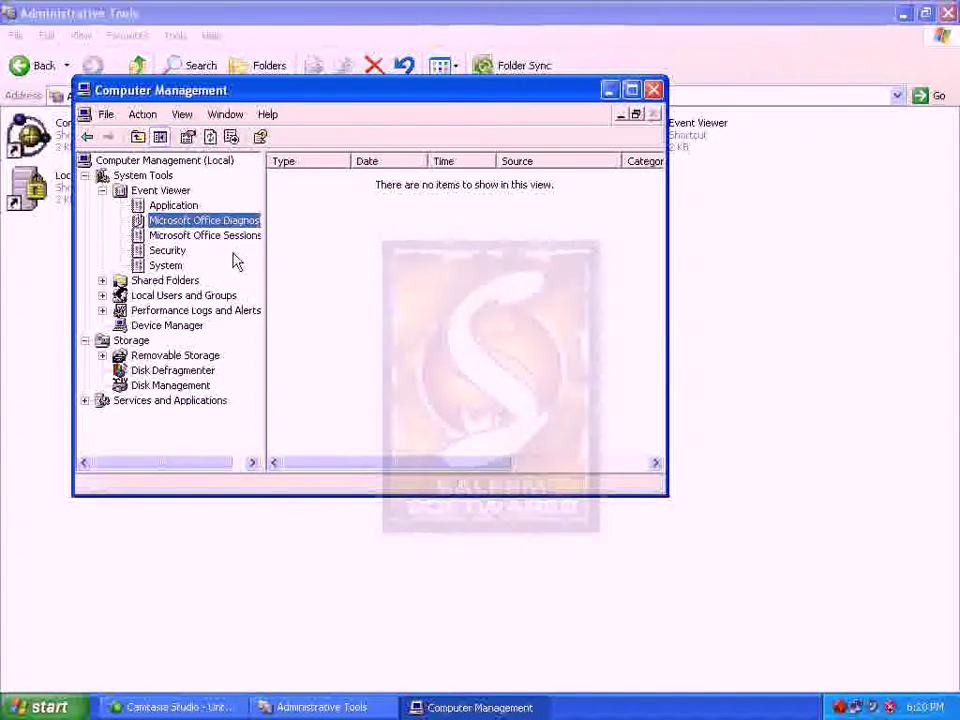
left_click(236, 237)
left_click(325, 274)
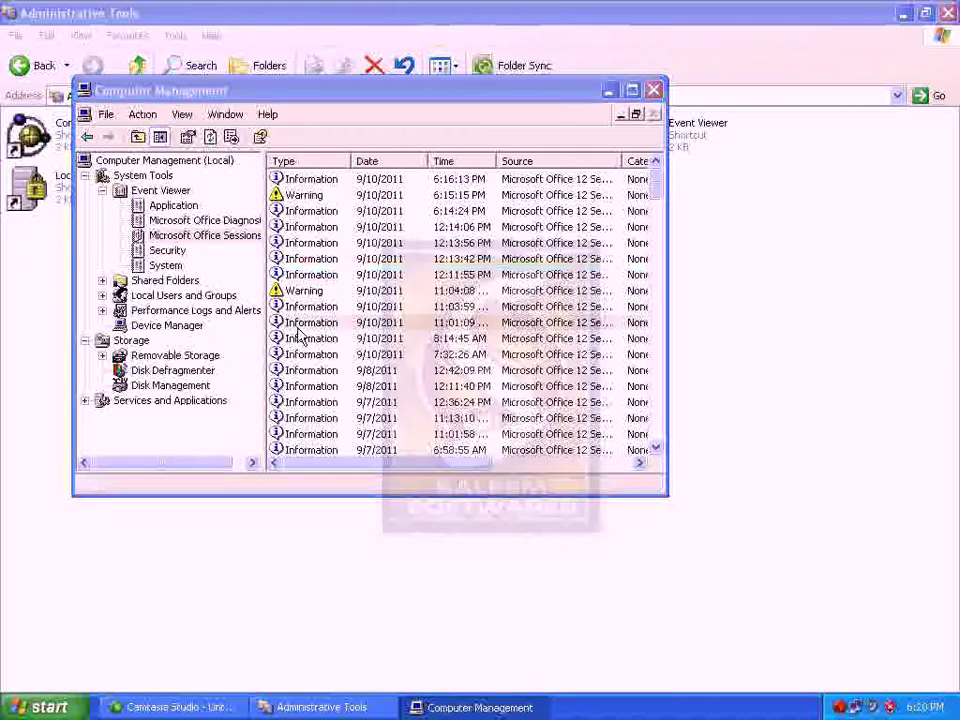
double_click(300, 322)
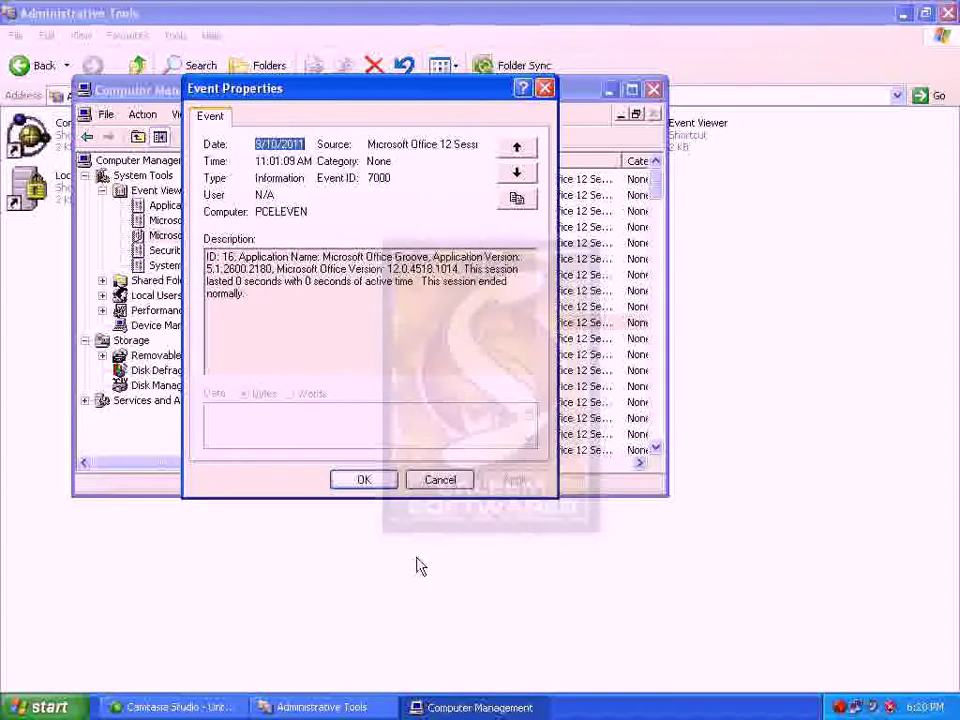
left_click(432, 480)
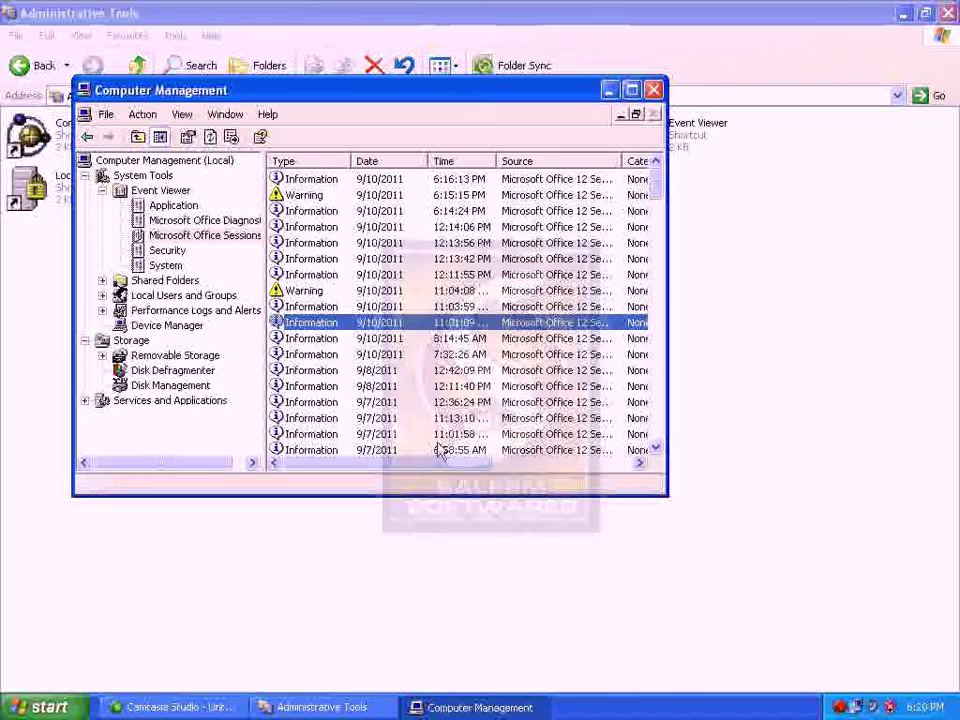
left_click(163, 282)
Expand Shared Folders and cycle through its Shares, Sessions and Open Files lists
double_click(162, 284)
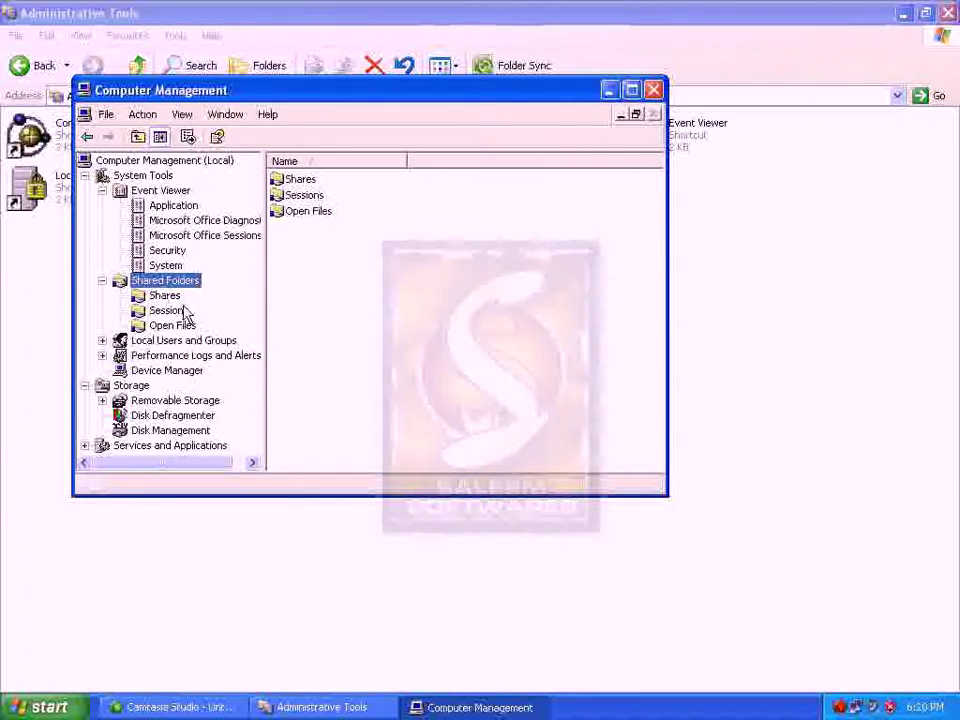
left_click(168, 296)
left_click(168, 311)
left_click(172, 325)
left_click(165, 296)
left_click(168, 311)
left_click(170, 326)
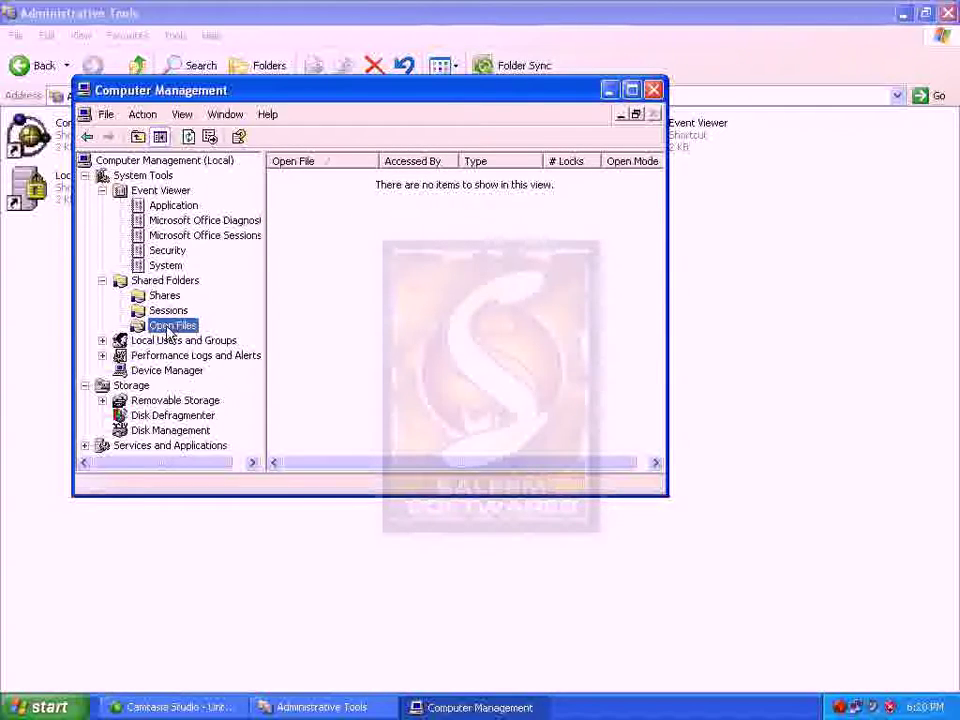
left_click(164, 296)
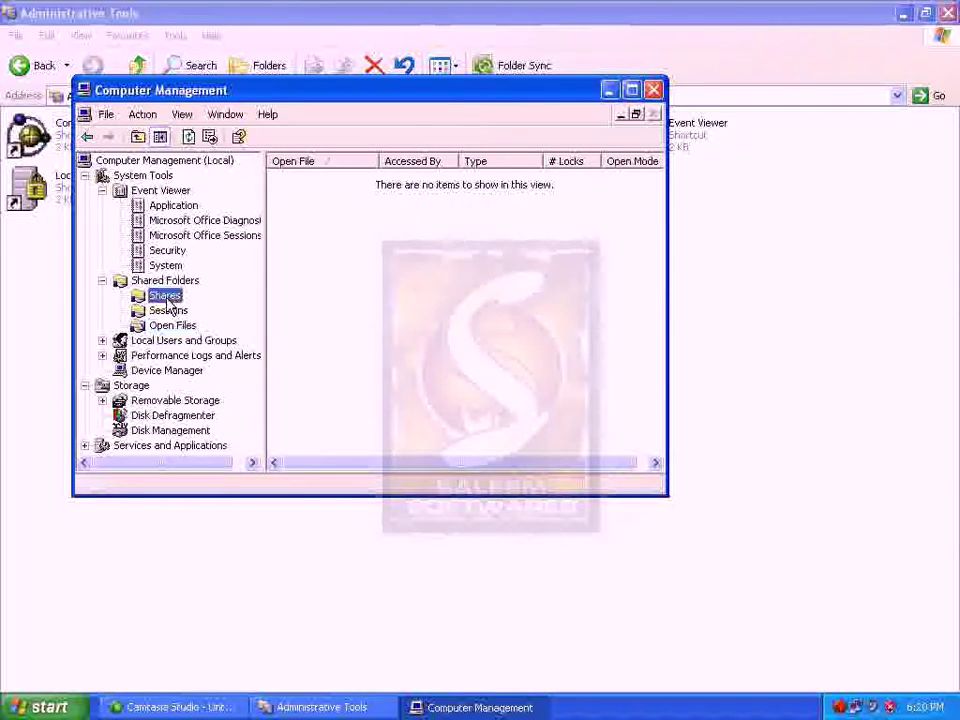
Review Sessions and Open Files, then collapse the Shared Folders and Event Viewer branches
left_click(168, 311)
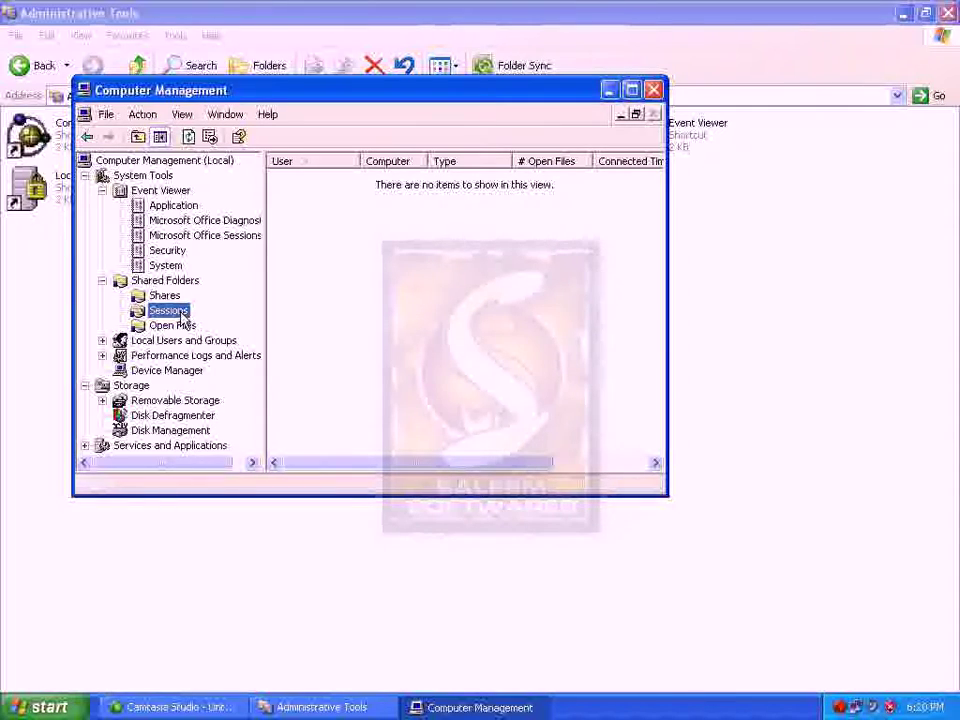
left_click(185, 329)
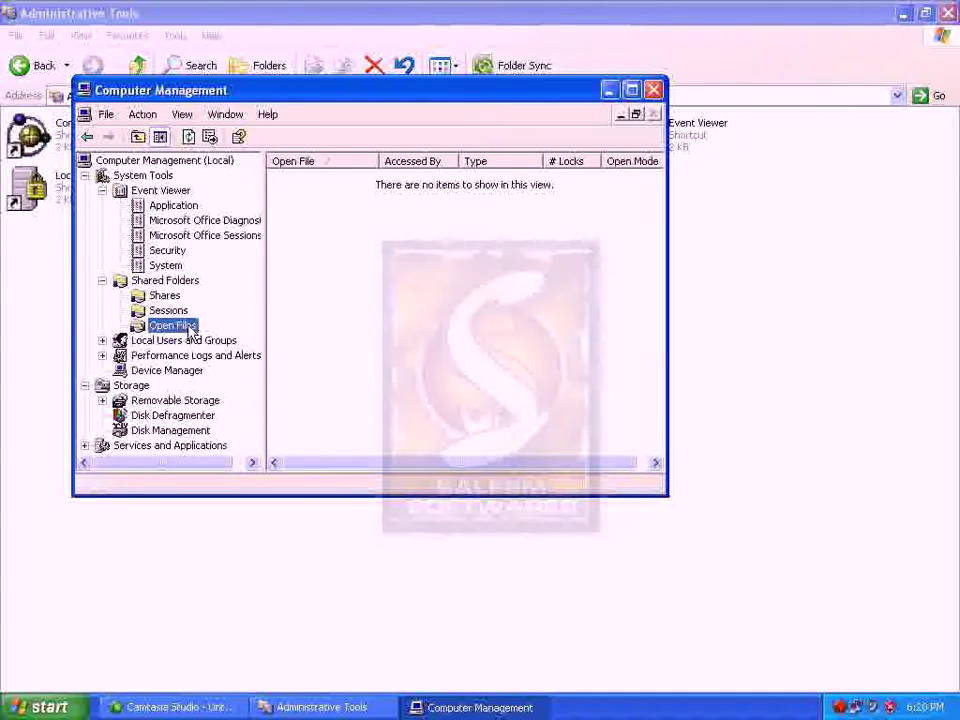
left_click(102, 280)
left_click(102, 190)
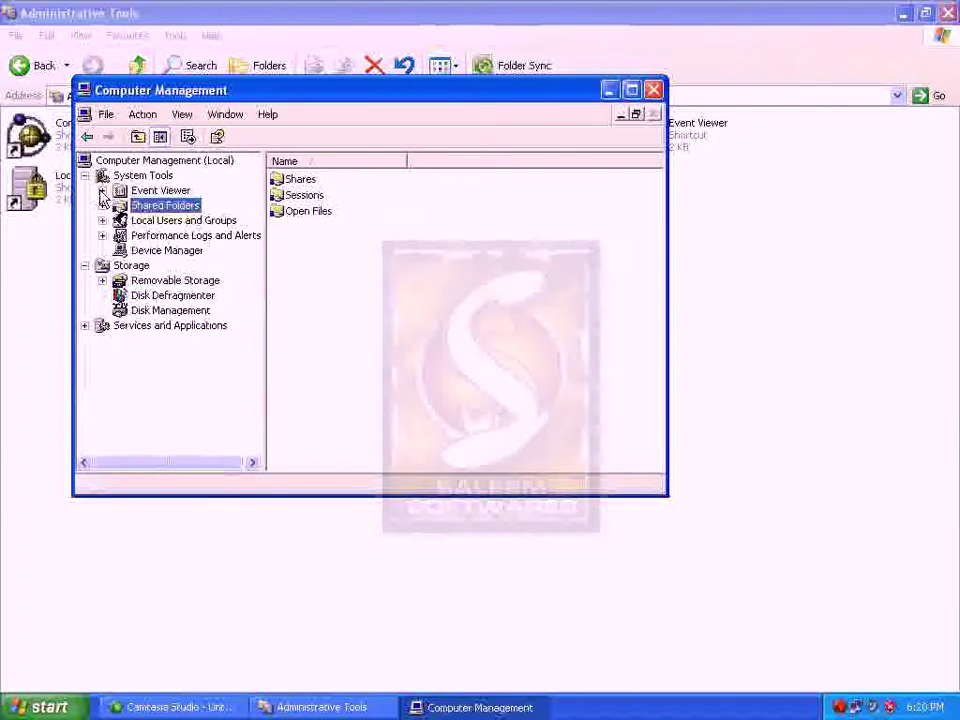
Expand Local Users and Groups, switch between Users and Groups, and end on the Users list
double_click(158, 222)
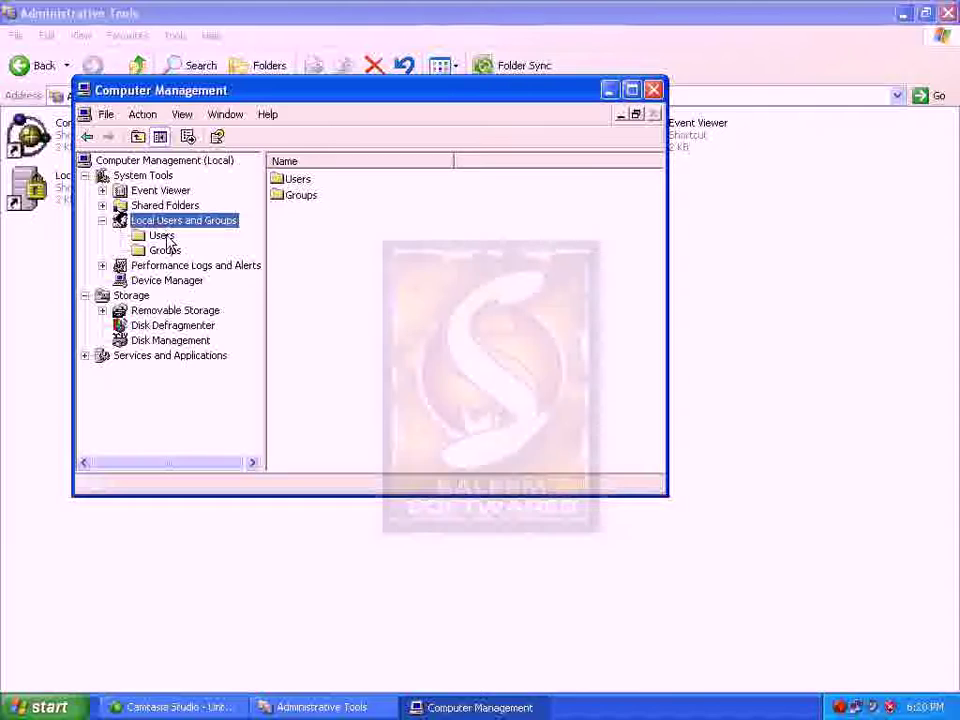
left_click(160, 237)
left_click(163, 250)
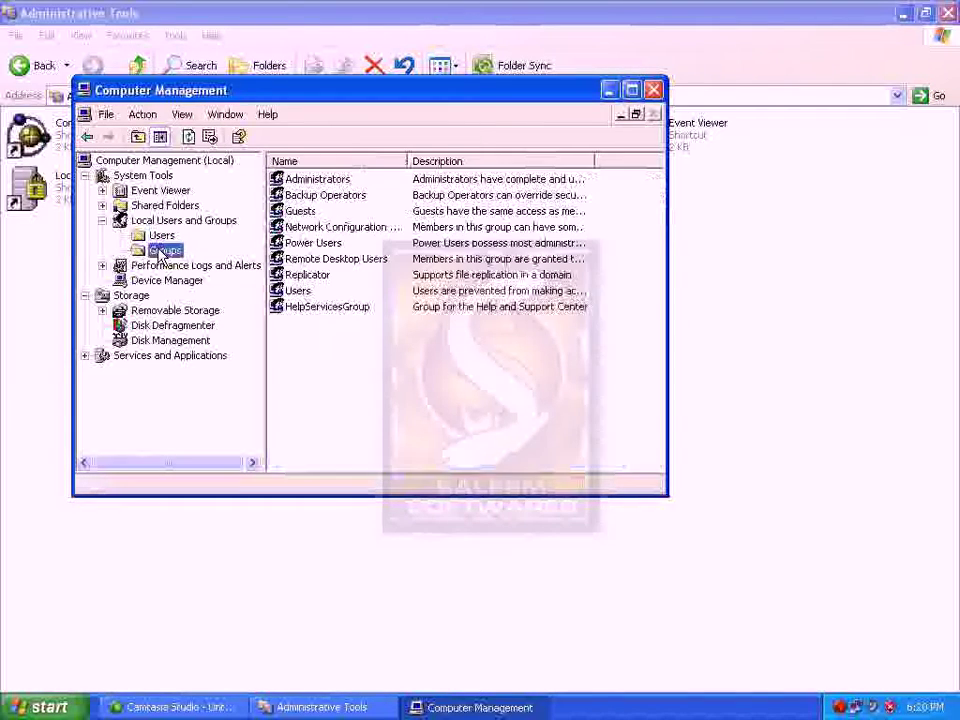
left_click(161, 236)
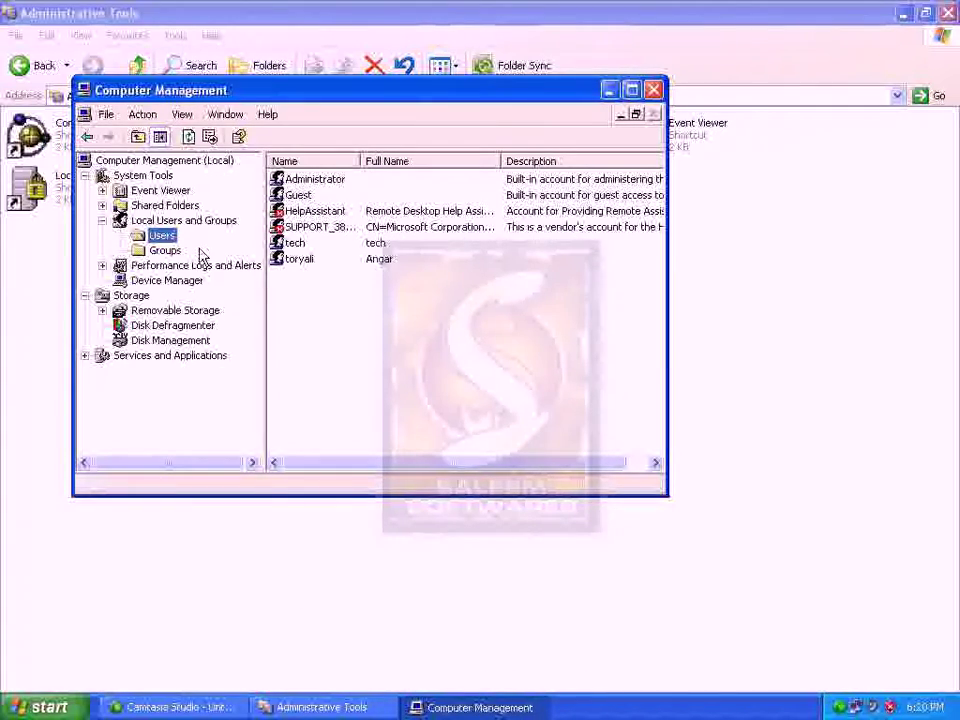
left_click(166, 250)
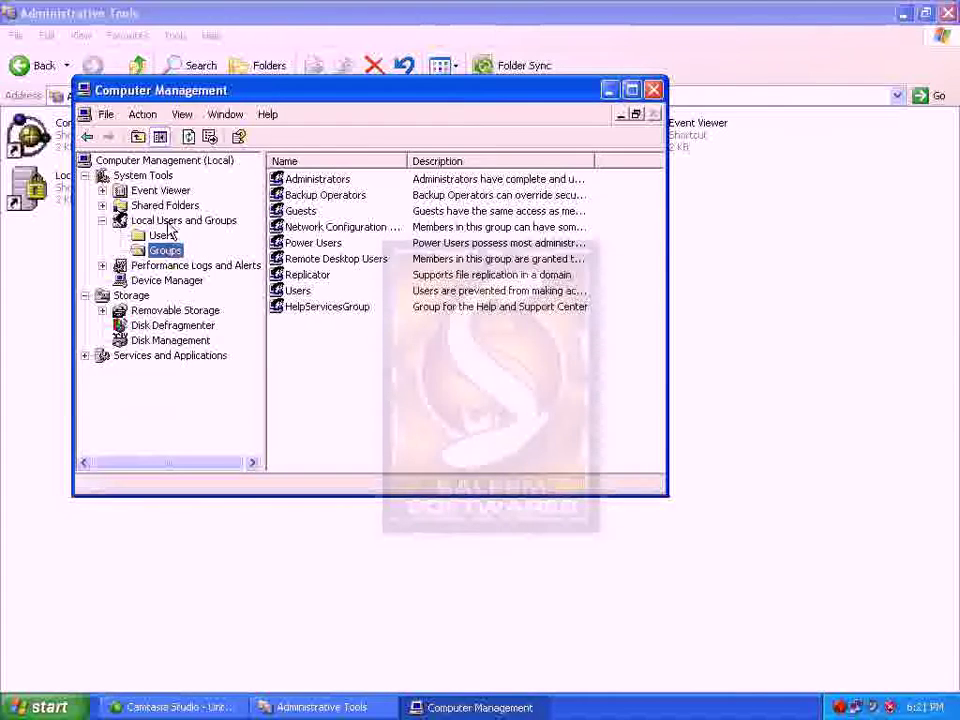
left_click(166, 236)
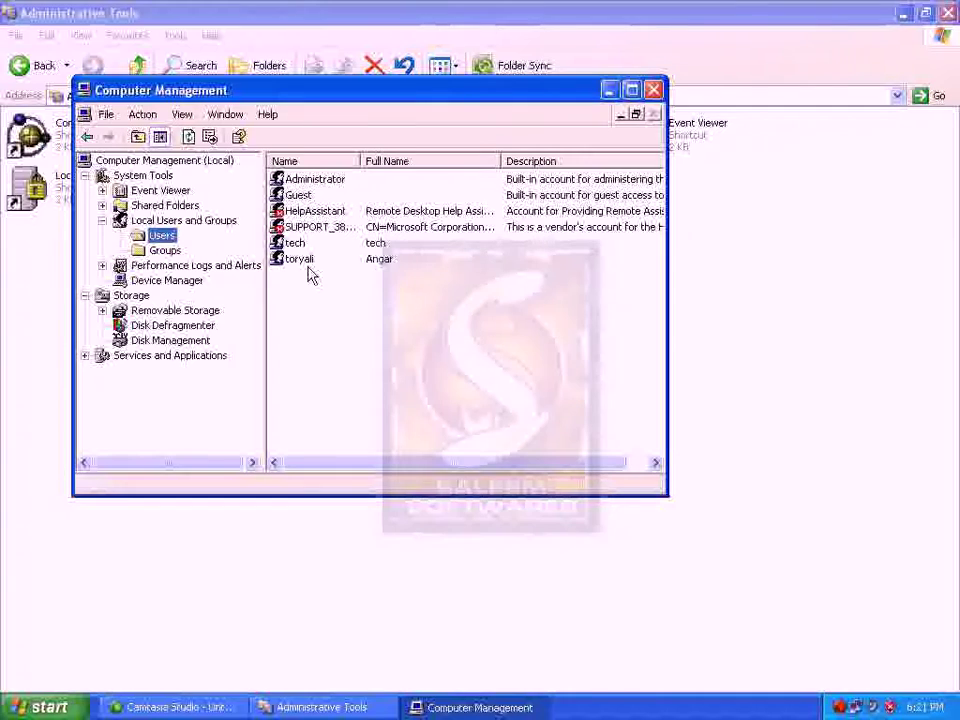
left_click(160, 221)
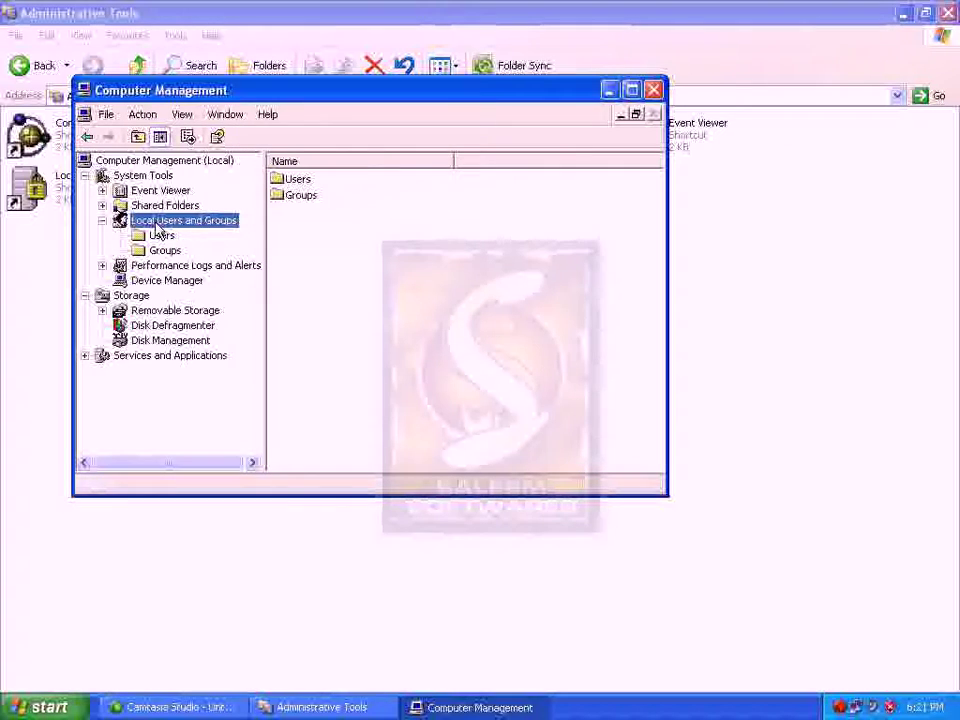
left_click(161, 236)
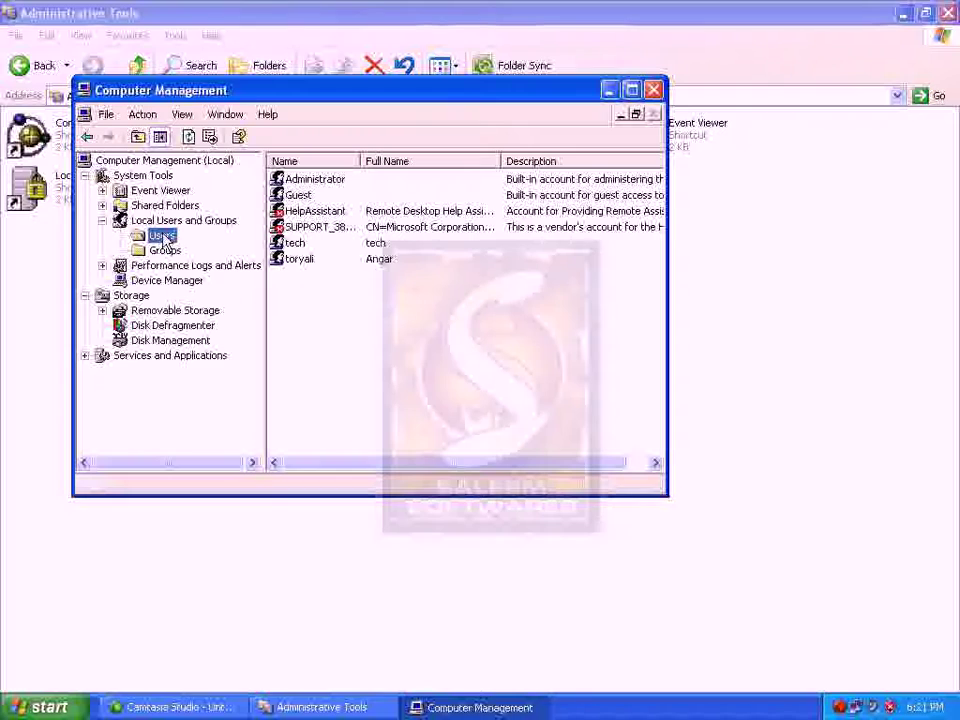
Start a New User and fill in the user name, full name, IT description and password
right_click(164, 237)
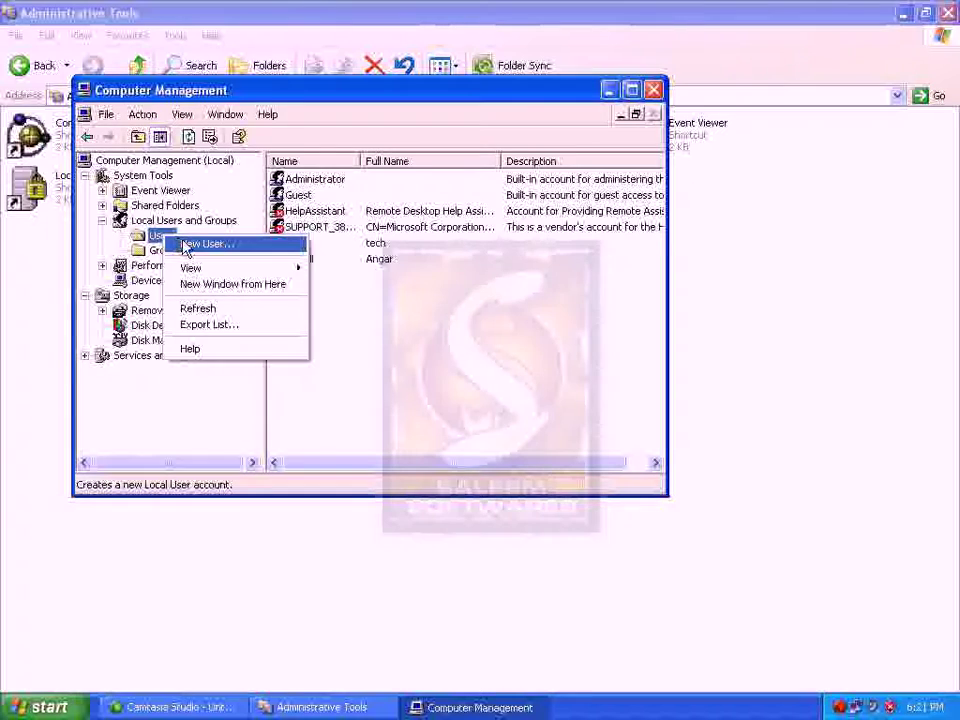
left_click(184, 246)
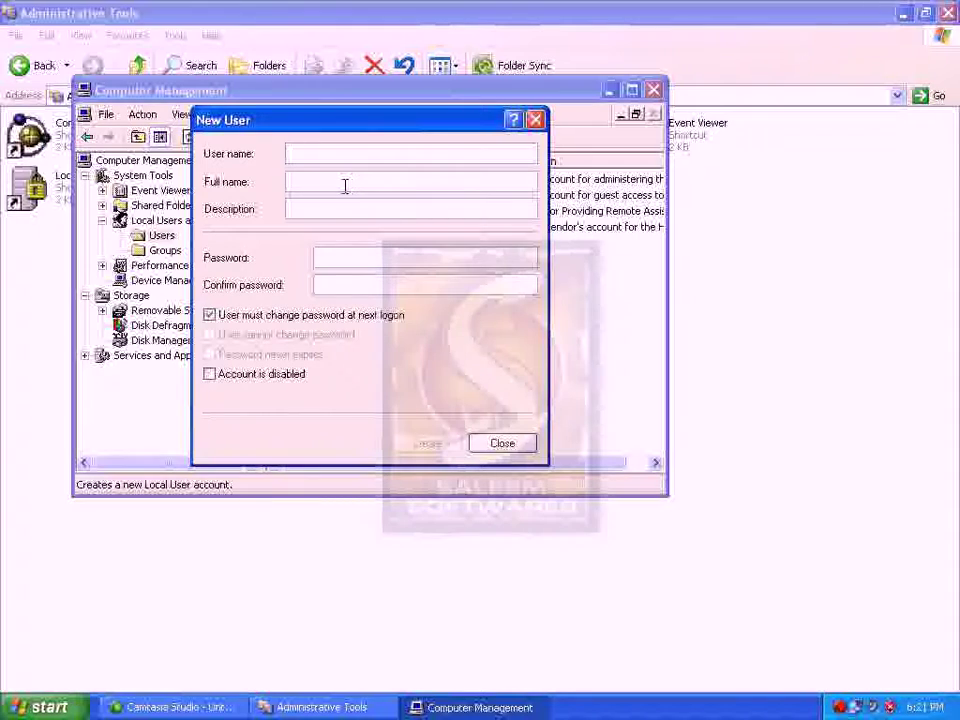
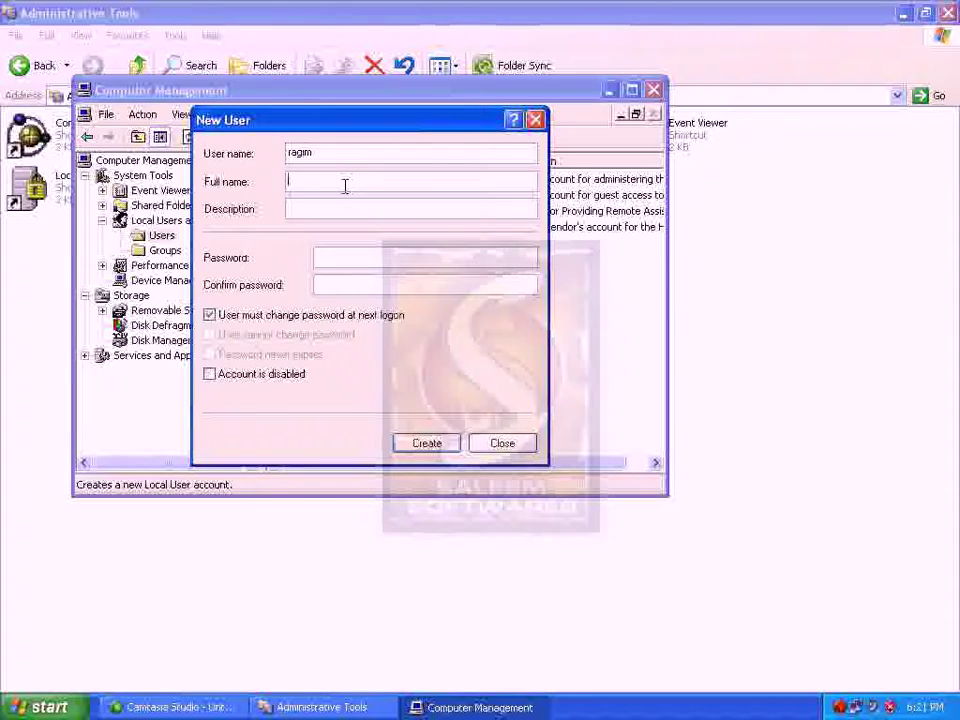
key("Tab")
key("Tab")
key("Tab")
key("Tab")
key("Tab")
key("Tab")
key("Tab")
key("Tab")
key("Tab")
key("Tab")
key("Tab")
key("Tab")
key("Tab")
key("Tab")
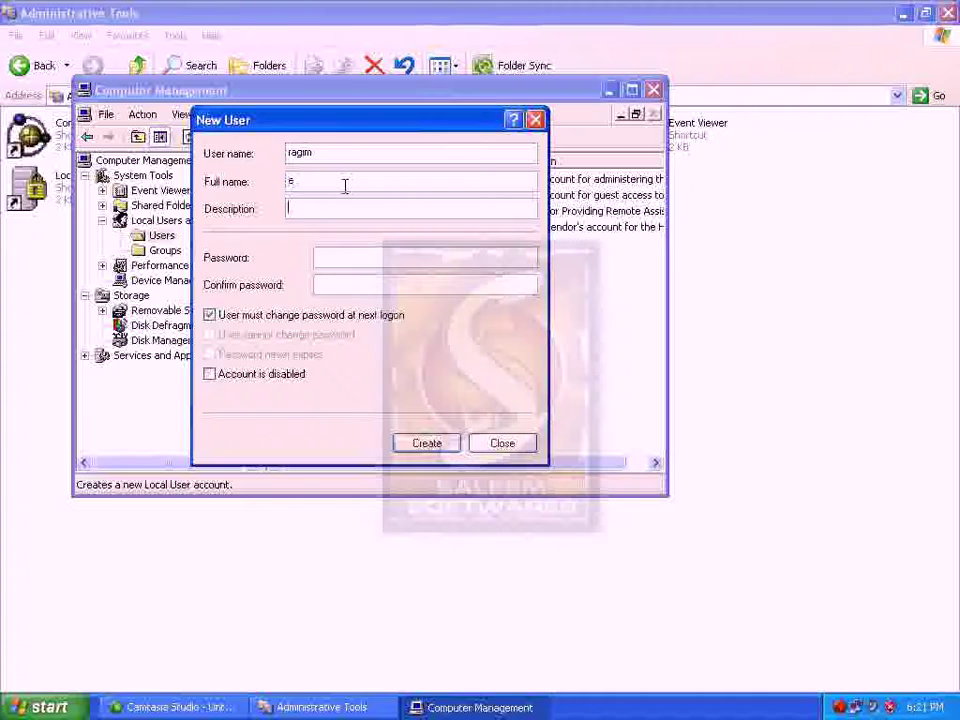
key("Tab")
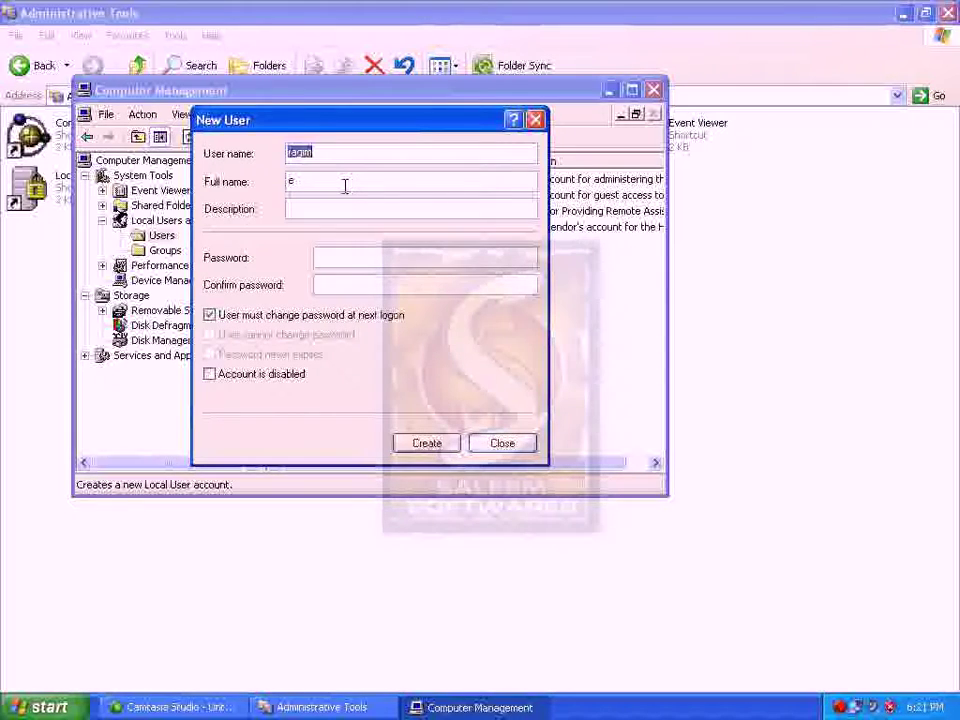
key("BackSpace")
key("Tab")
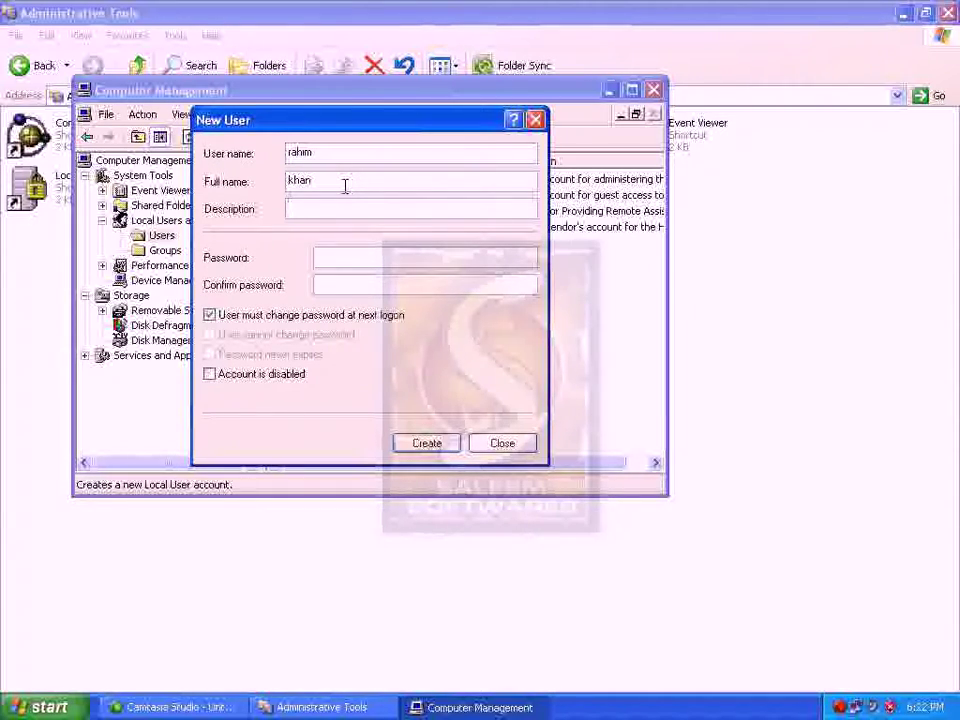
Untick 'must change password at next logon', create the account and close the form
key("Tab")
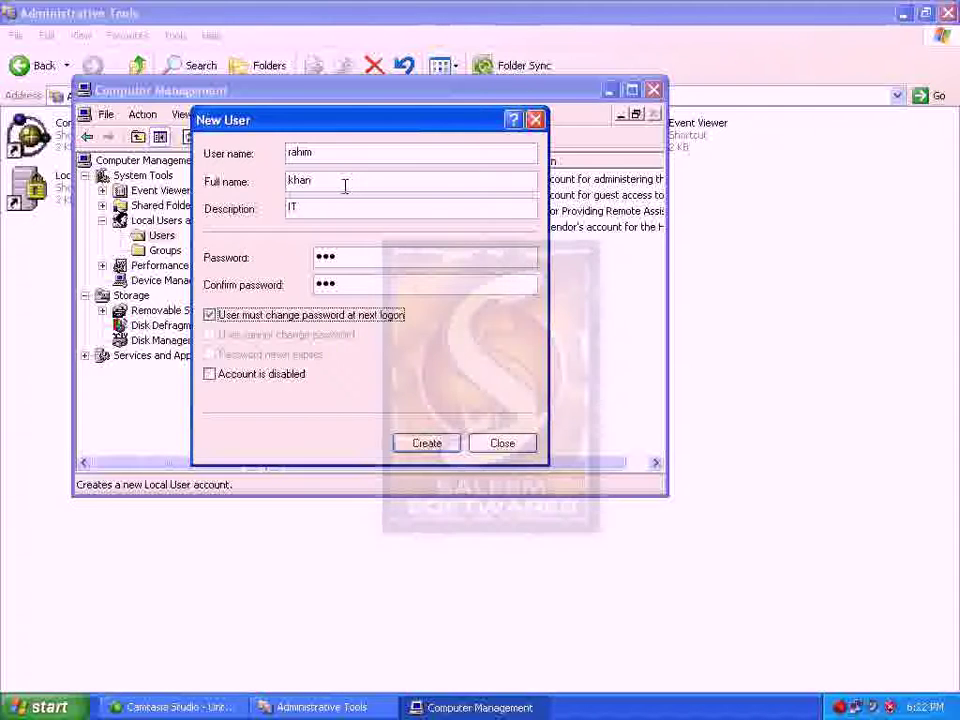
key("space")
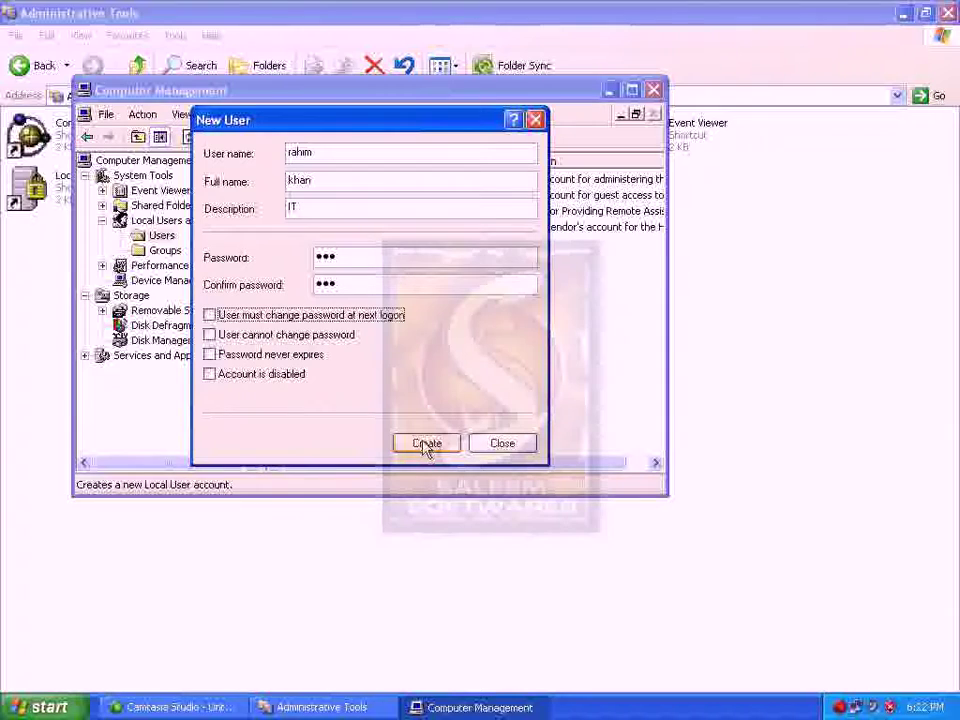
left_click(424, 445)
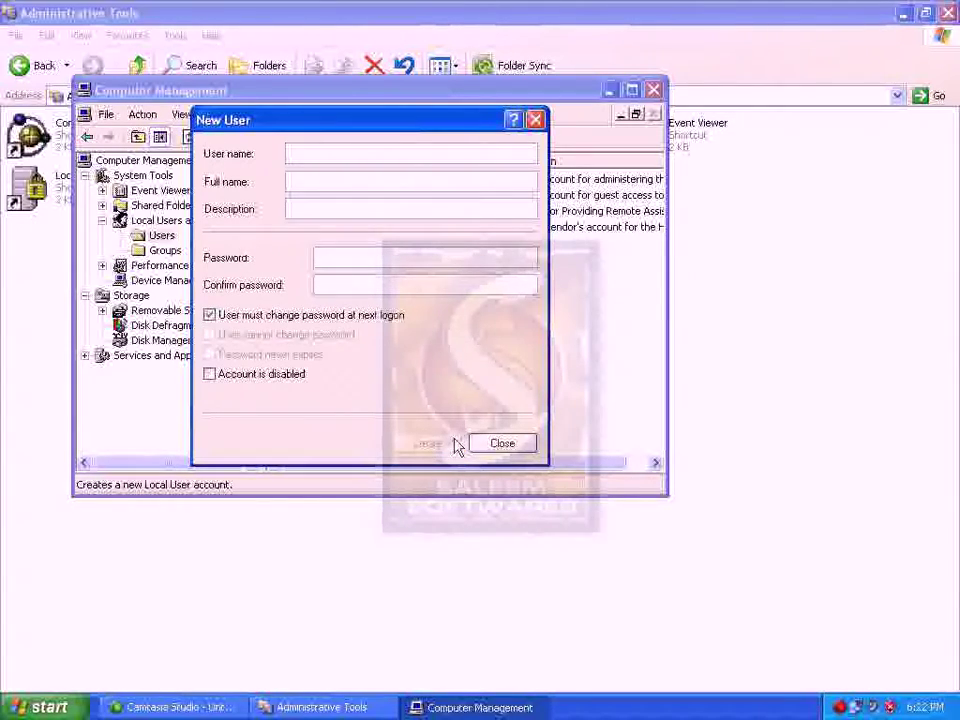
left_click(498, 443)
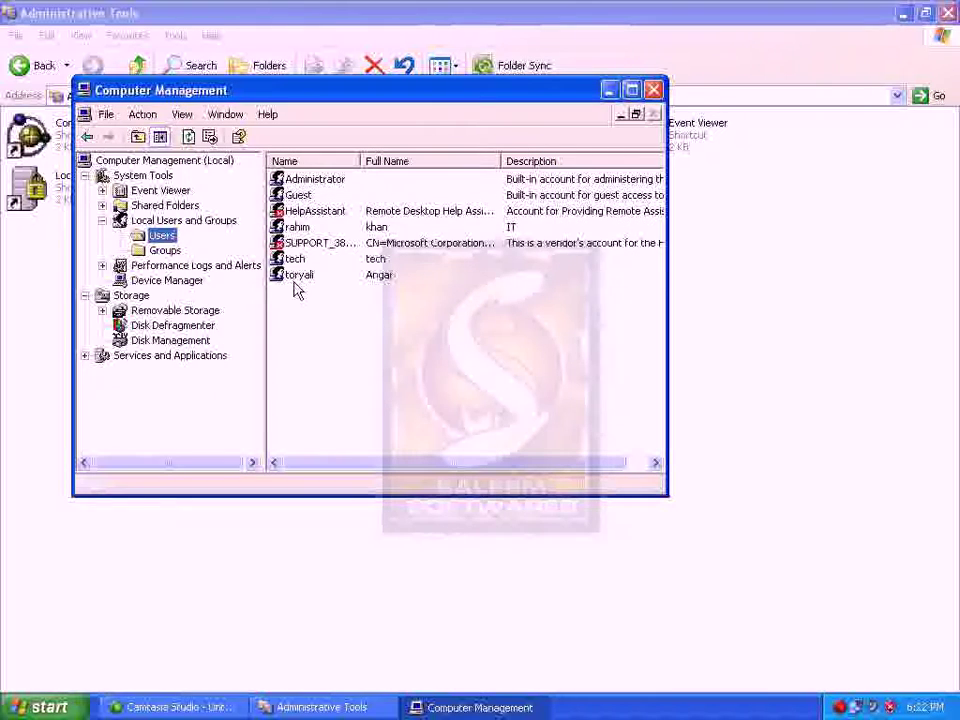
left_click(295, 227)
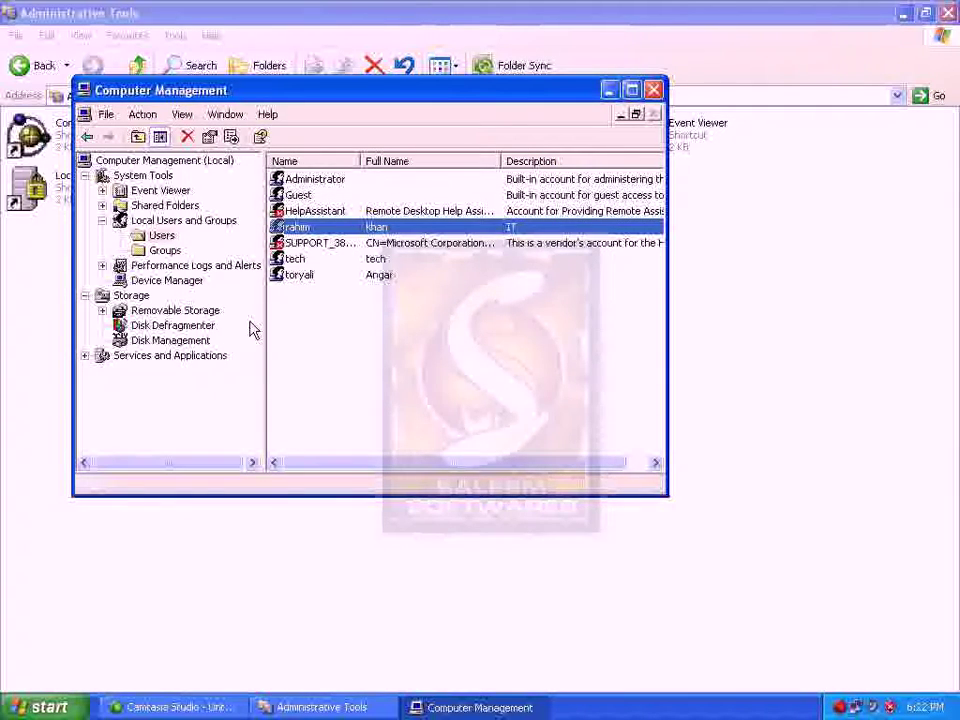
key("super")
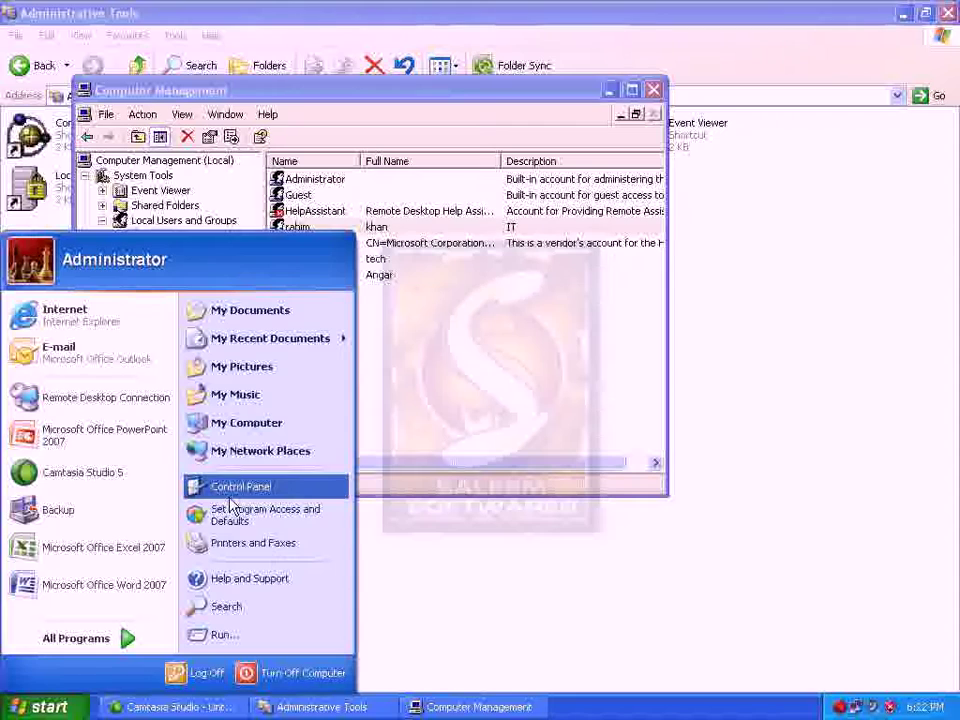
Check the new limited, password-protected account in User Accounts, then close it and return to Computer Management
left_click(461, 643)
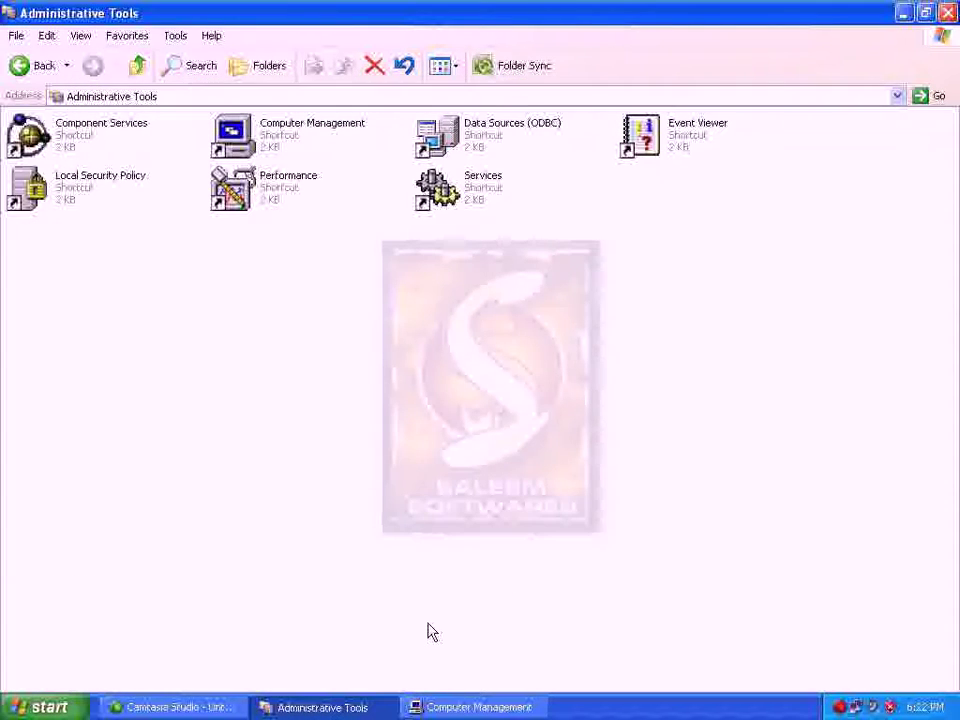
left_click(22, 66)
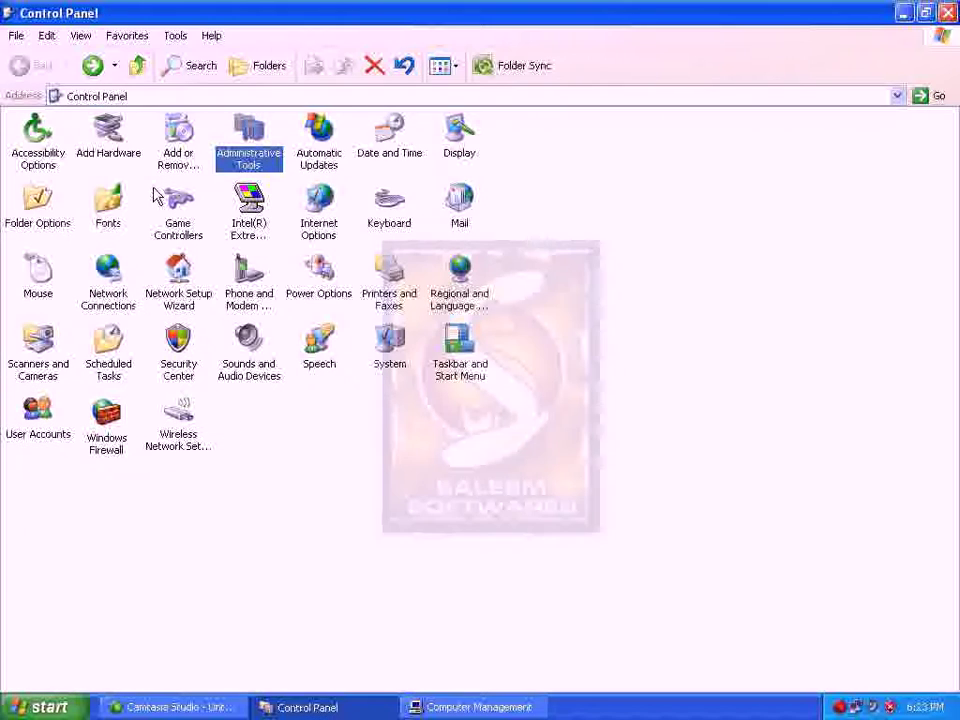
left_click(45, 426)
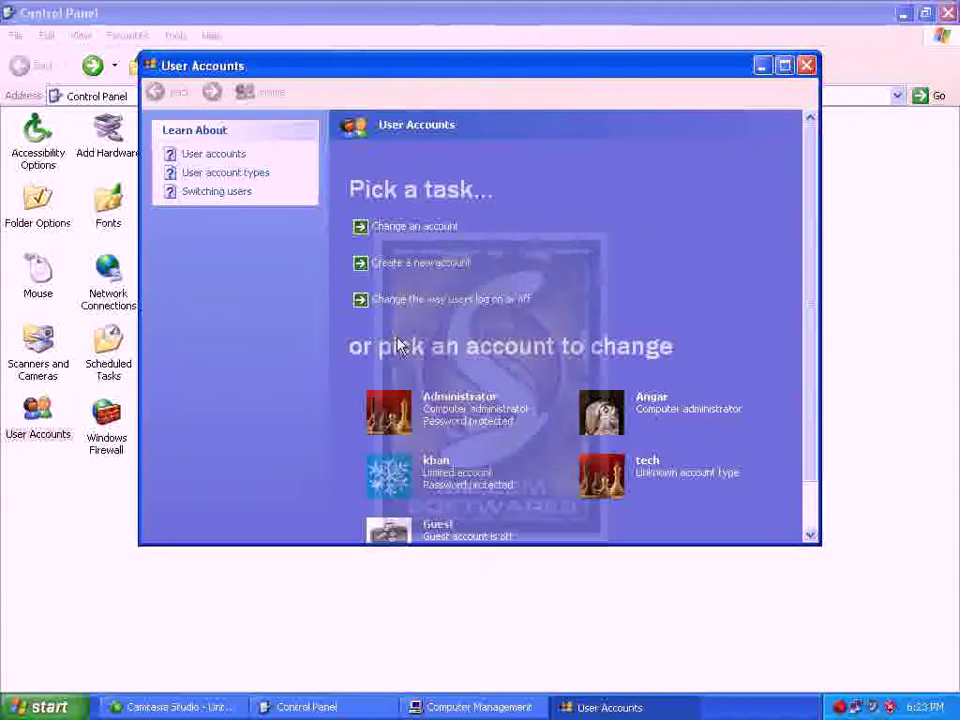
scroll(686, 469, "down", 2)
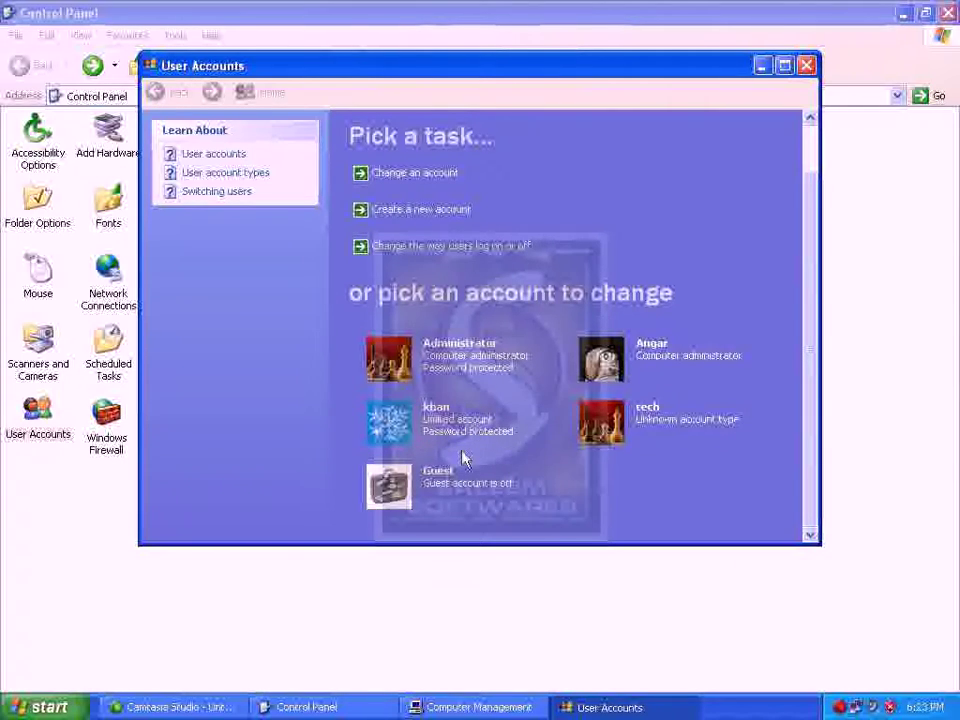
left_click(441, 429)
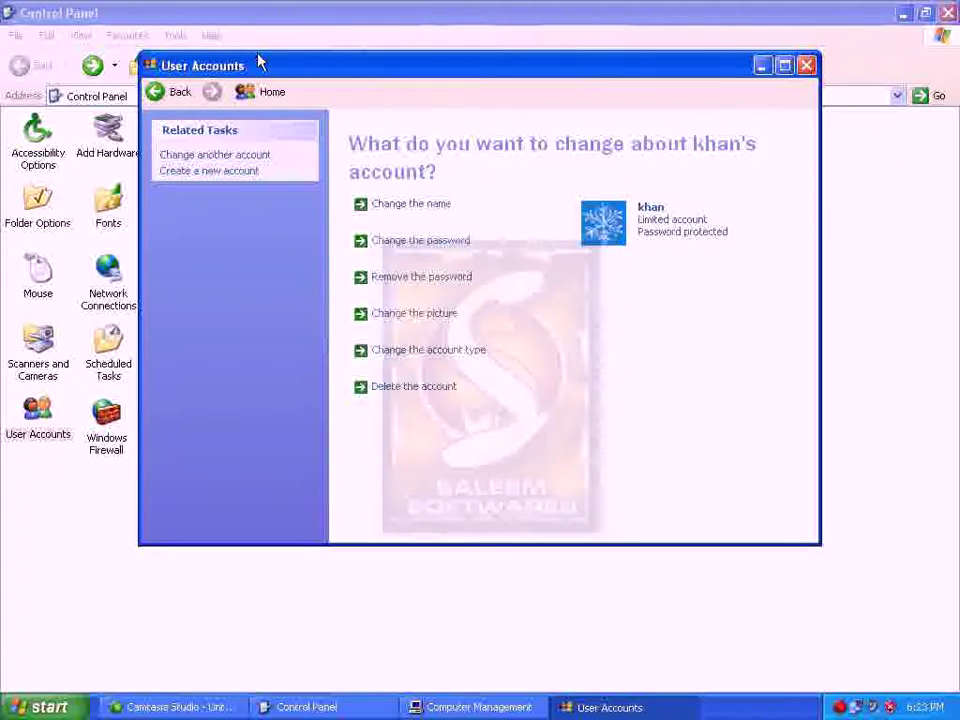
left_click(172, 92)
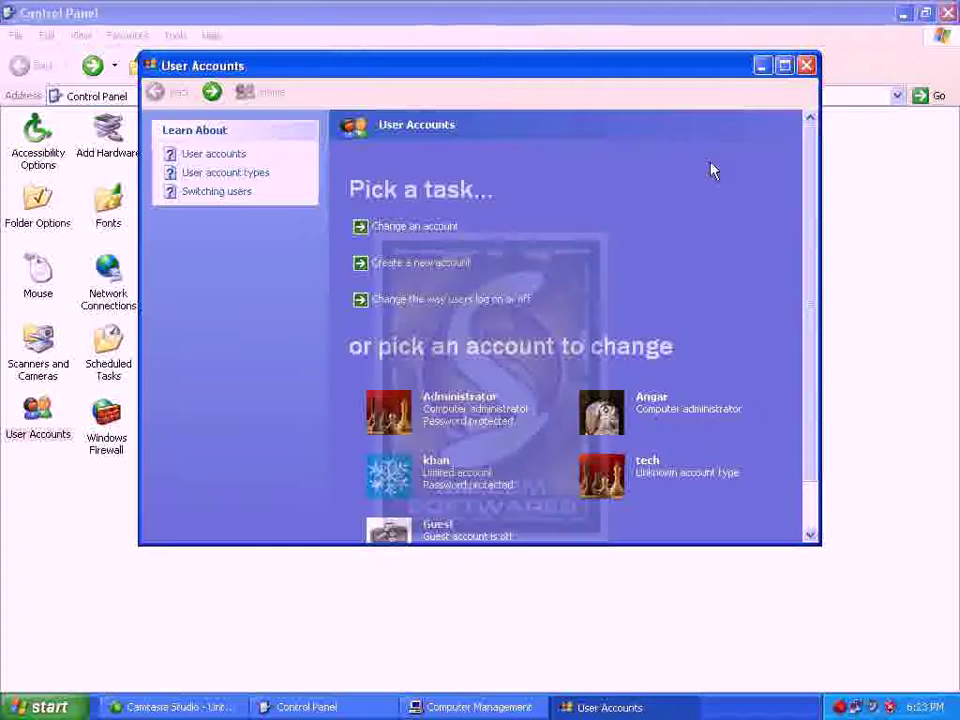
left_click(808, 62)
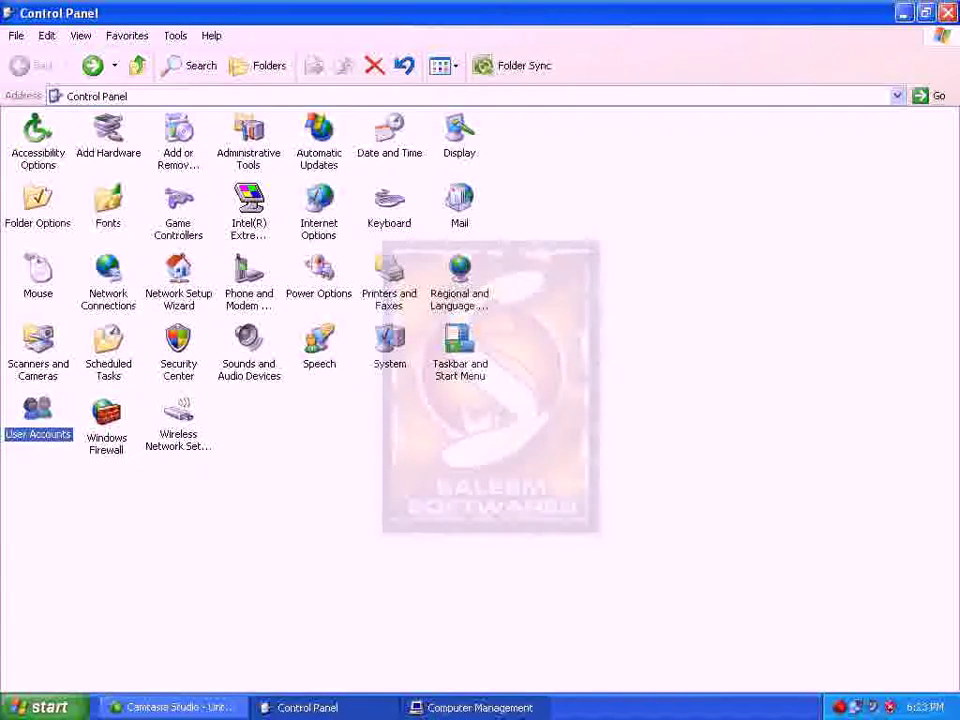
left_click(478, 707)
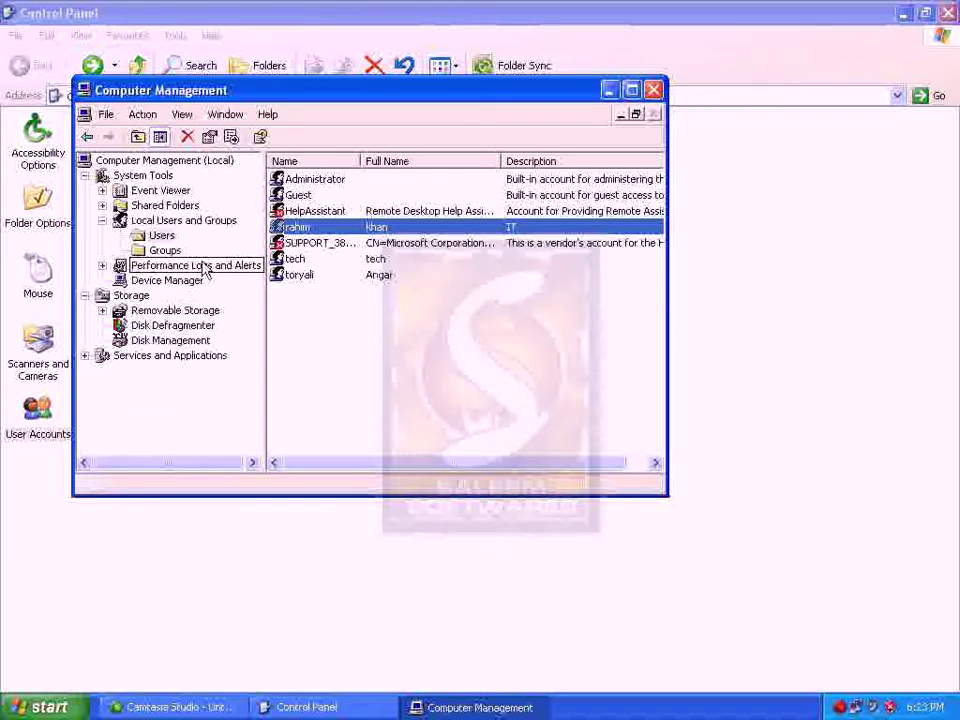
Delete the last extra user account in the Users list
left_click(297, 259)
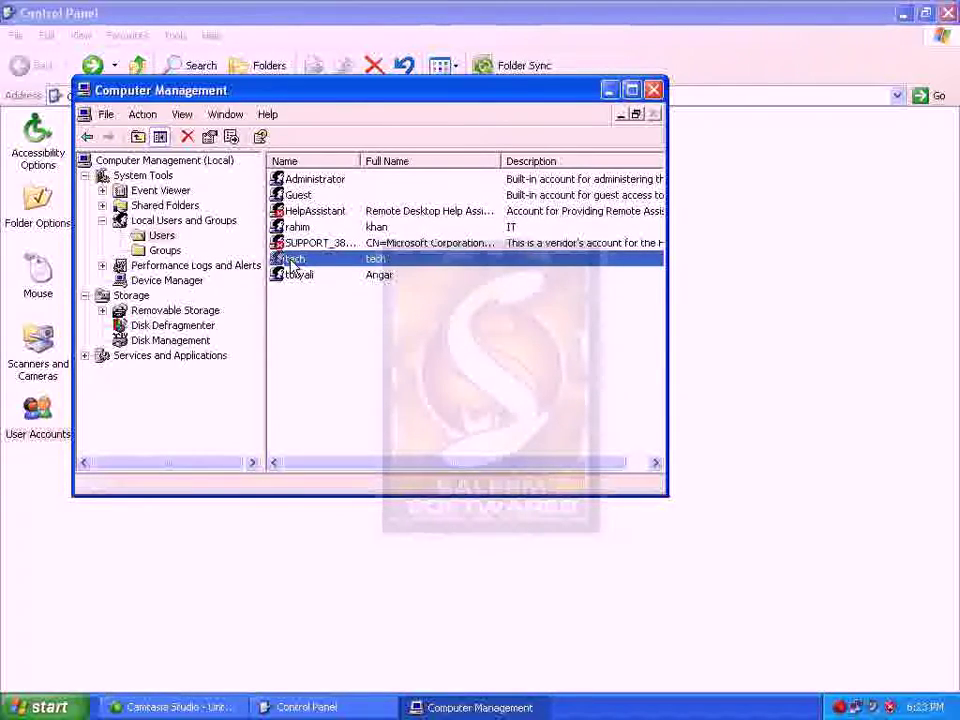
left_click(295, 276)
right_click(294, 277)
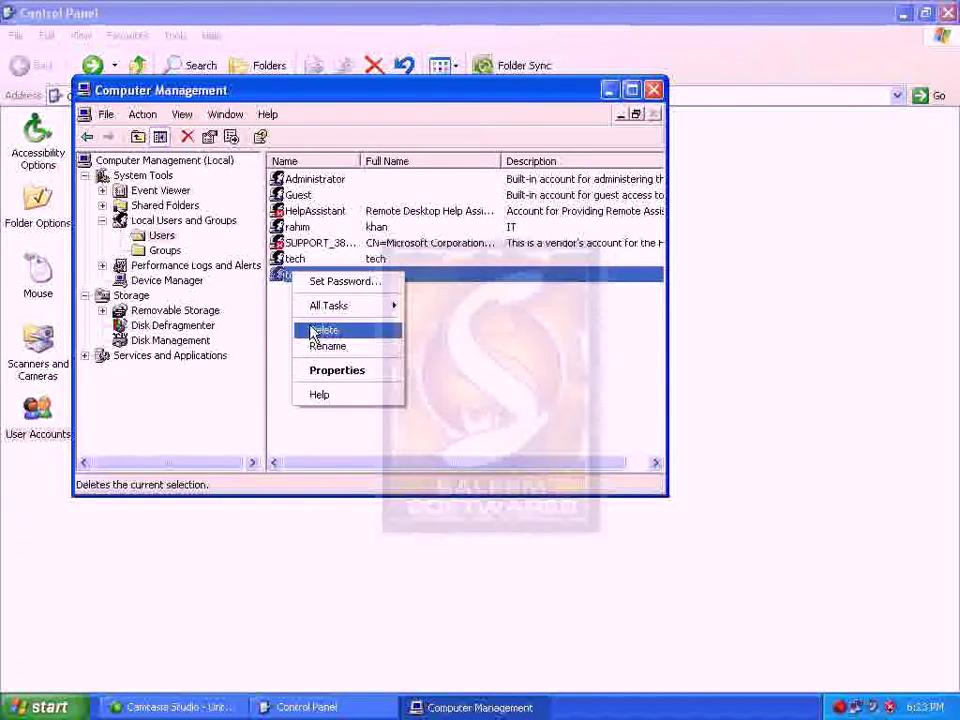
left_click(314, 332)
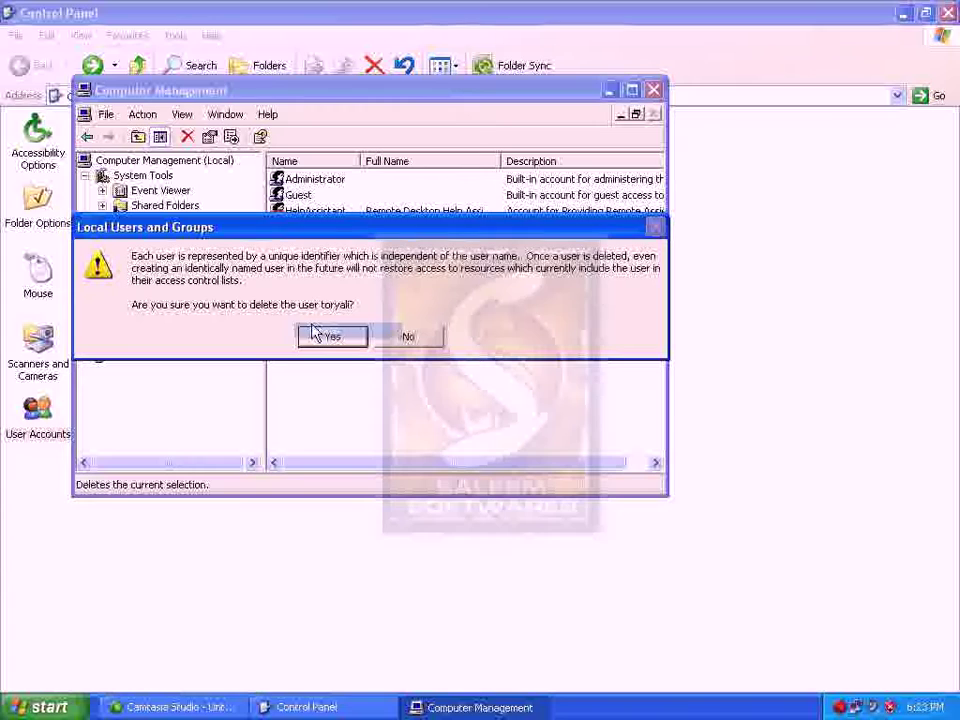
left_click(356, 338)
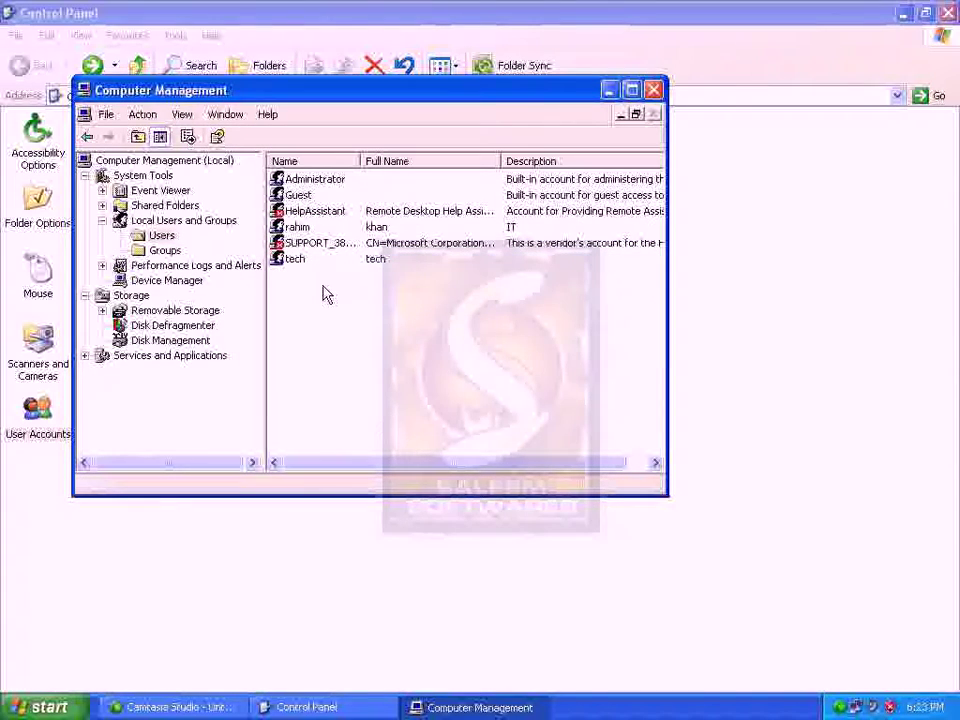
Delete the other extra user account, leaving tech selected alongside the built-in accounts
left_click(299, 265)
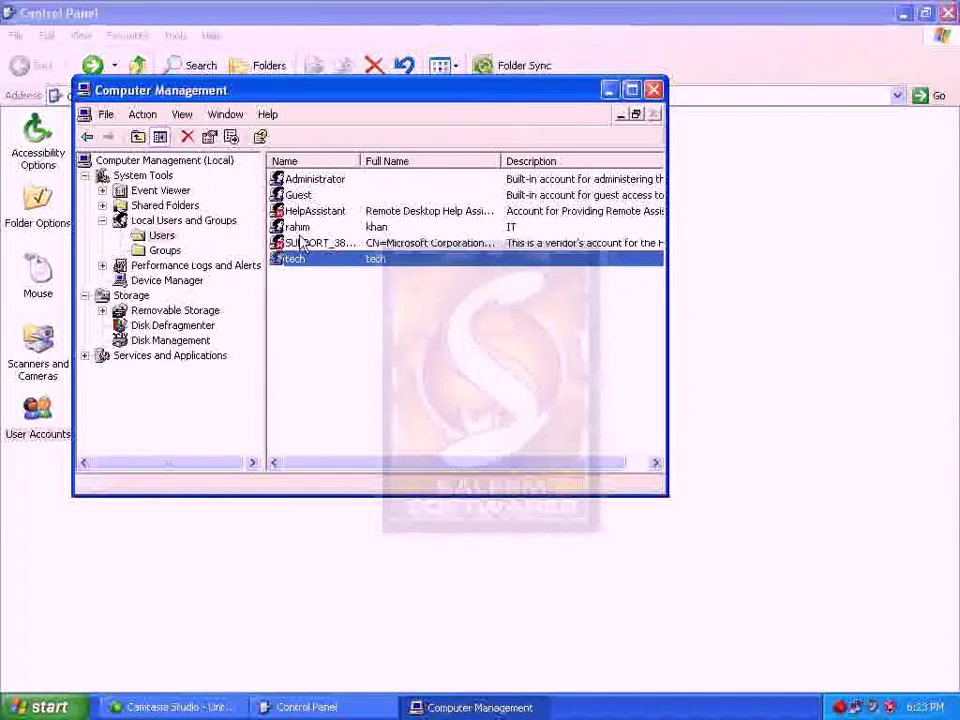
left_click(298, 228)
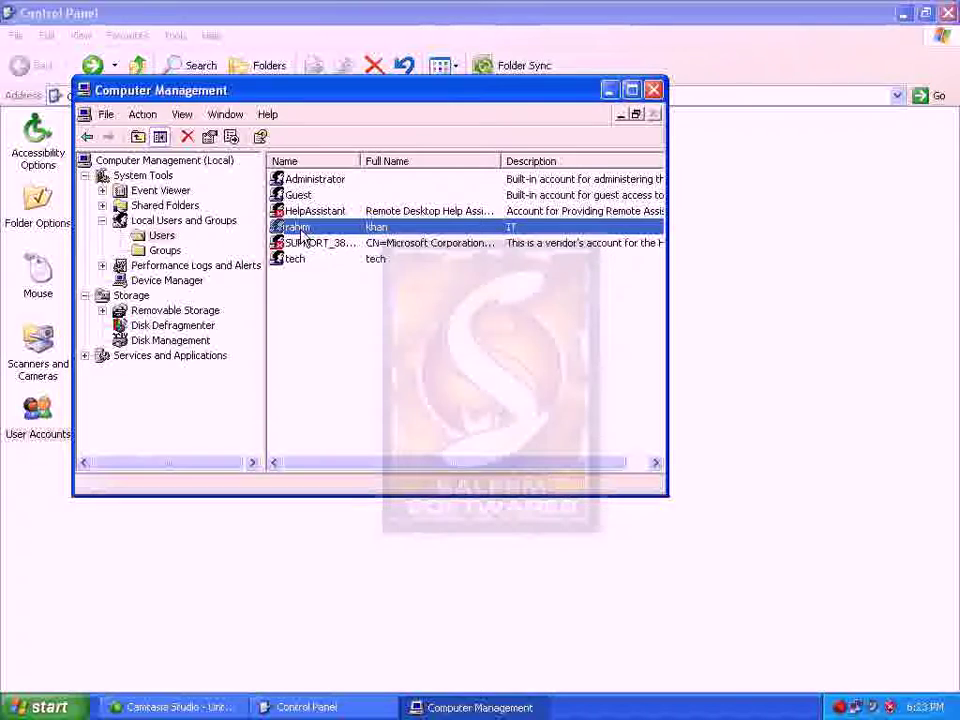
right_click(301, 234)
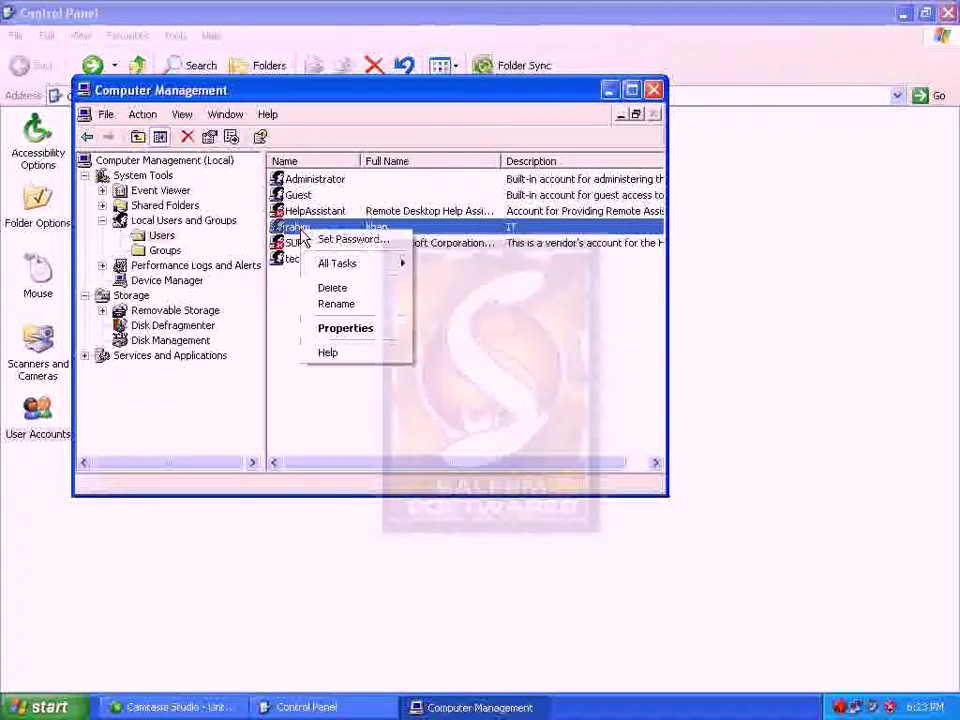
left_click(320, 290)
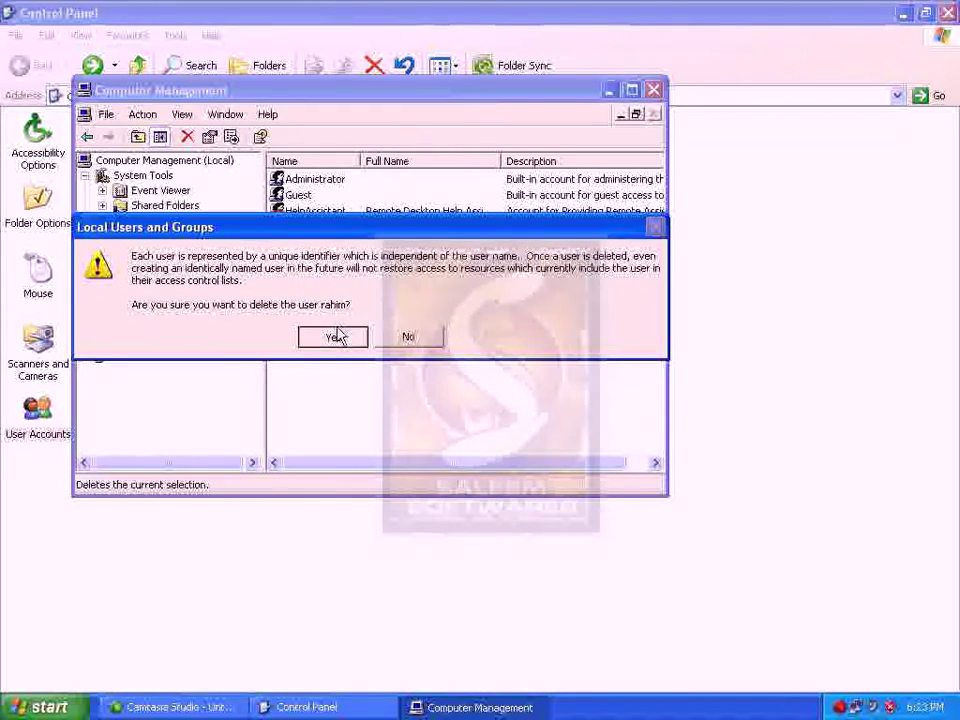
left_click(336, 335)
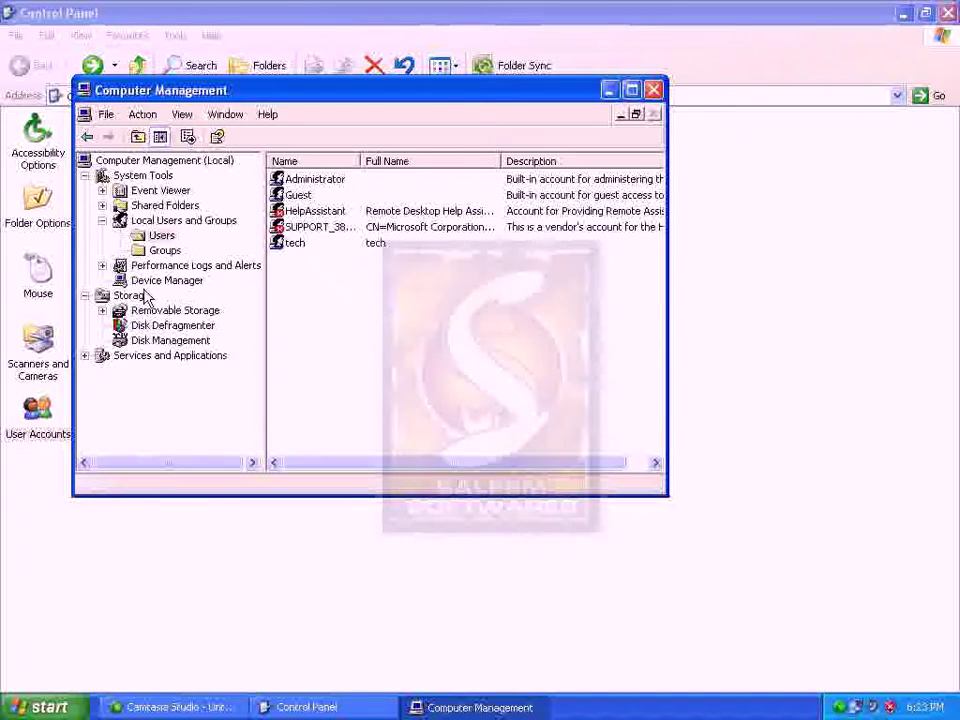
left_click(199, 266)
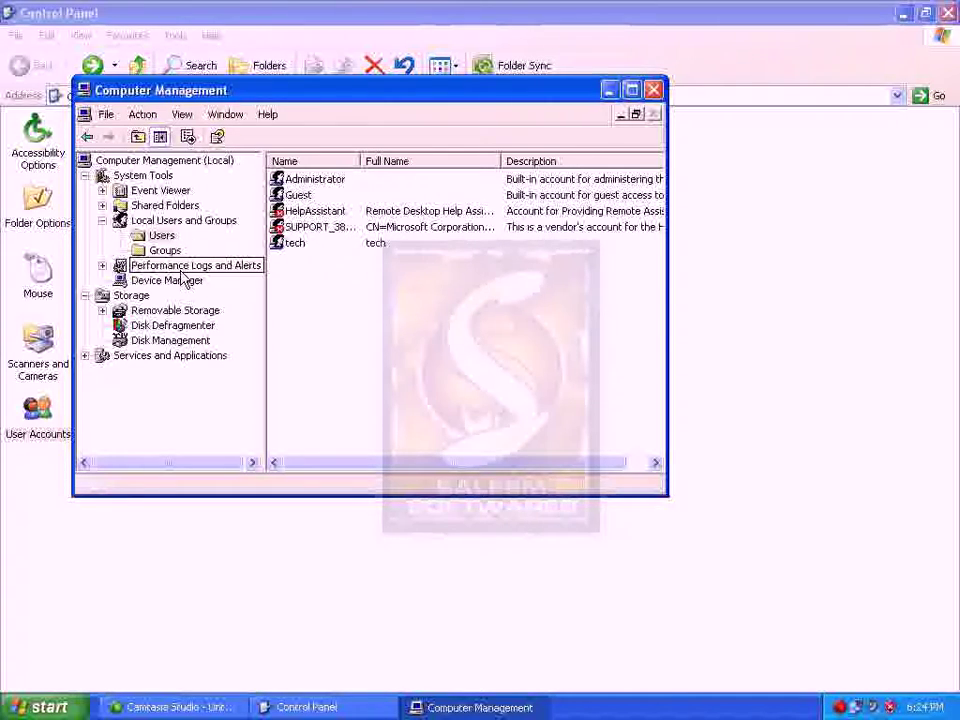
left_click(297, 245)
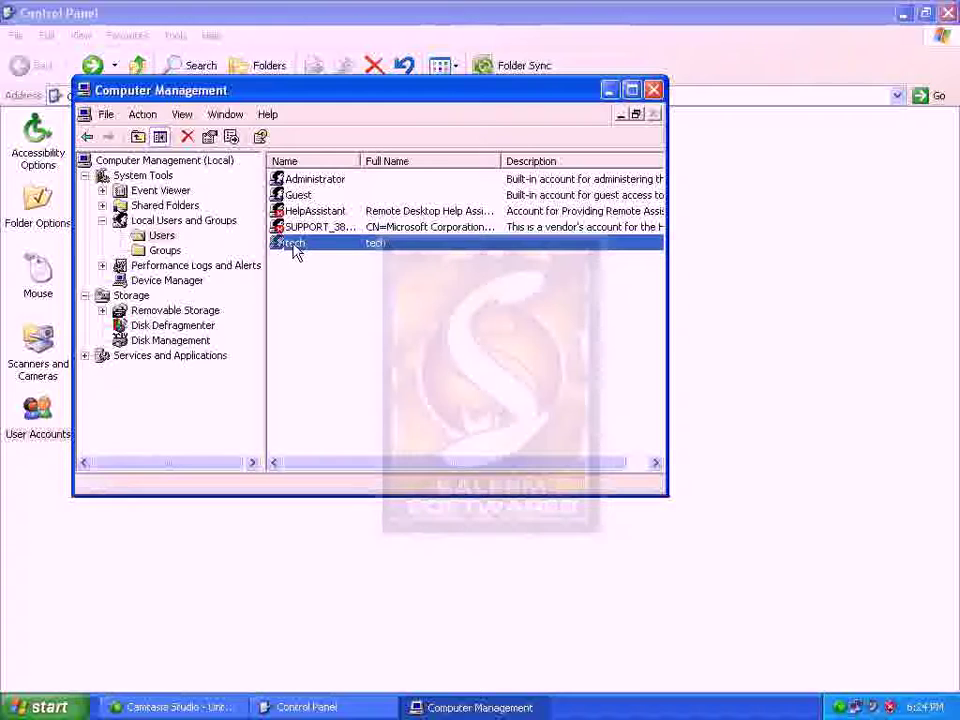
Set a new password for the tech user via Set Password, entering and confirming it
right_click(295, 250)
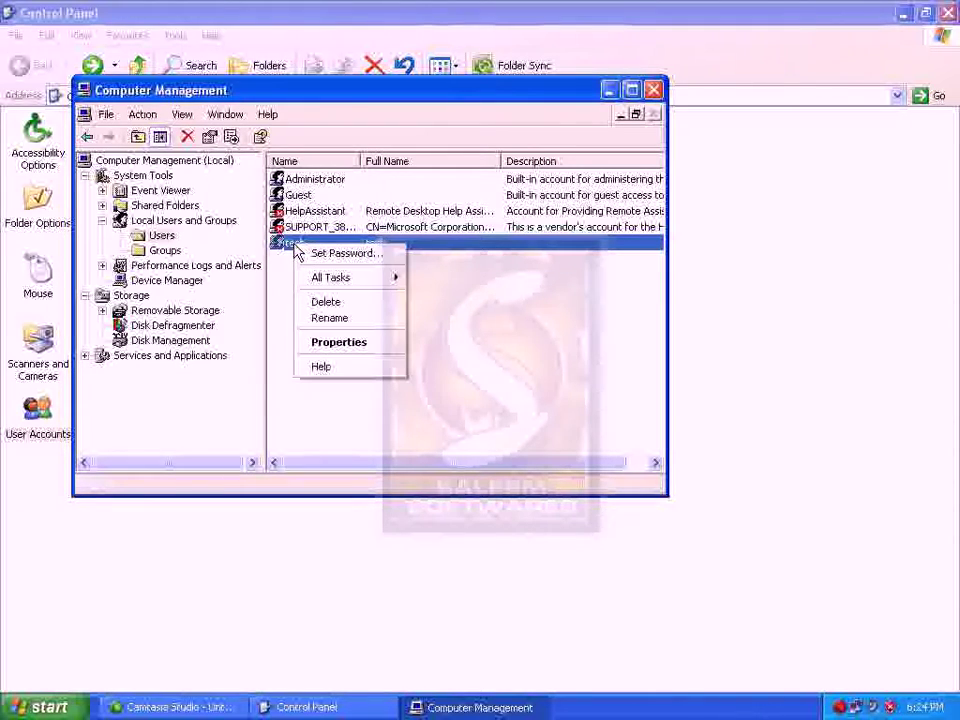
left_click(318, 255)
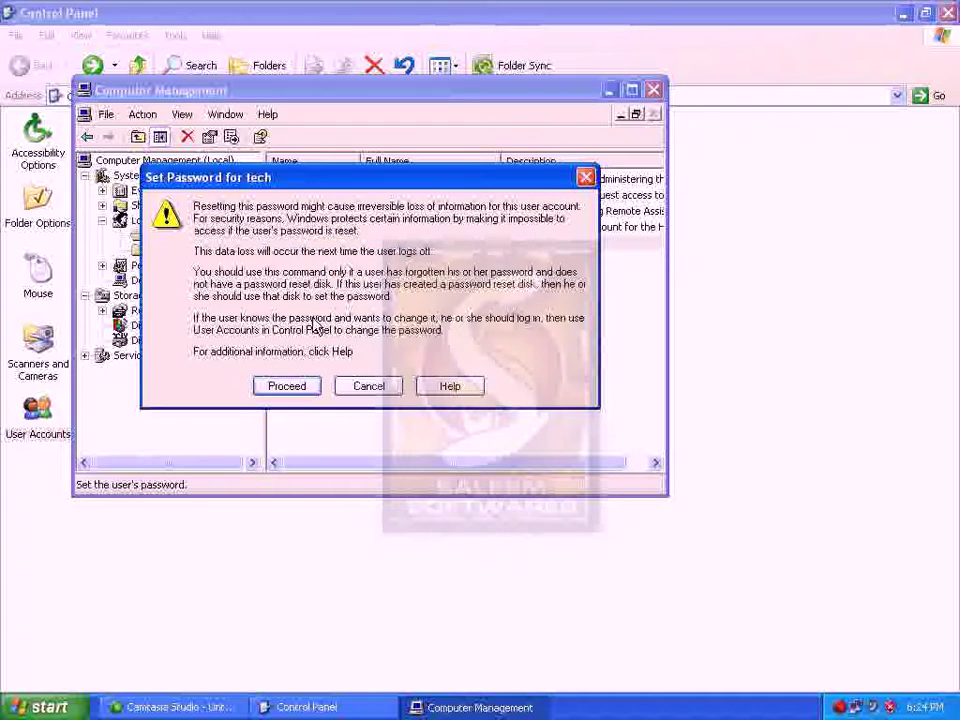
left_click(292, 386)
type("•••")
key("Tab")
type("•••")
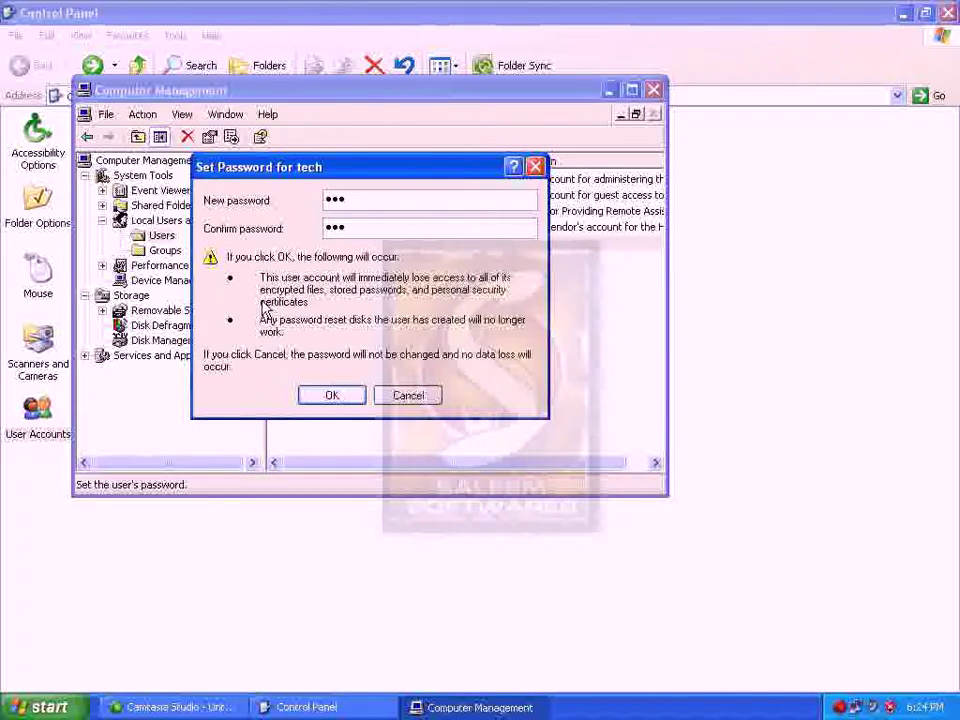
left_click(343, 399)
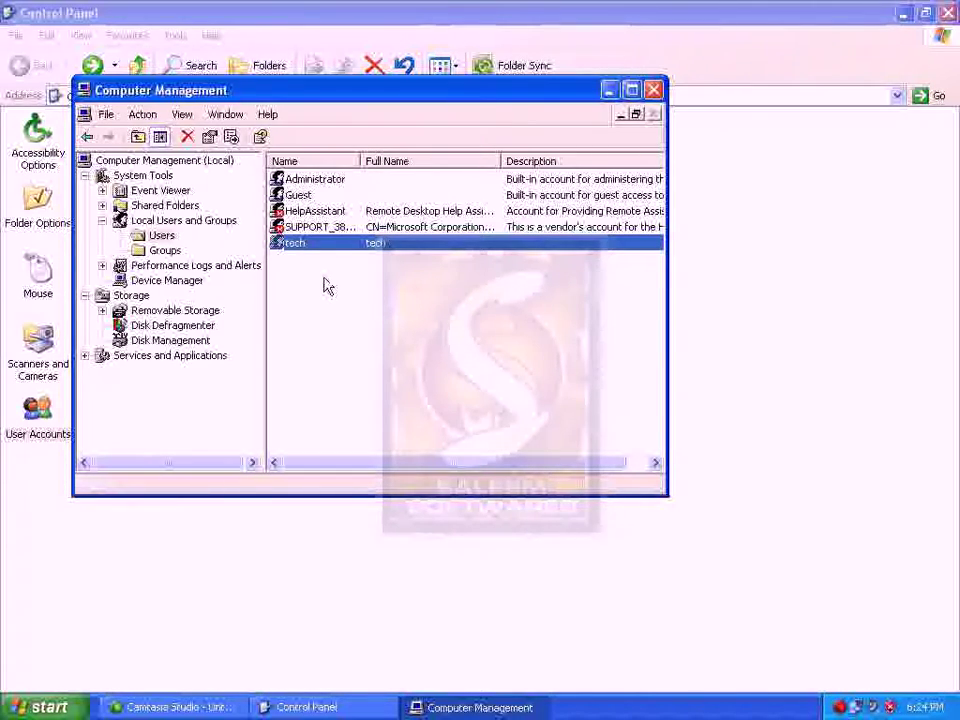
Create local group 'IT' with description 'information technology' and select it in the Groups list
left_click(166, 252)
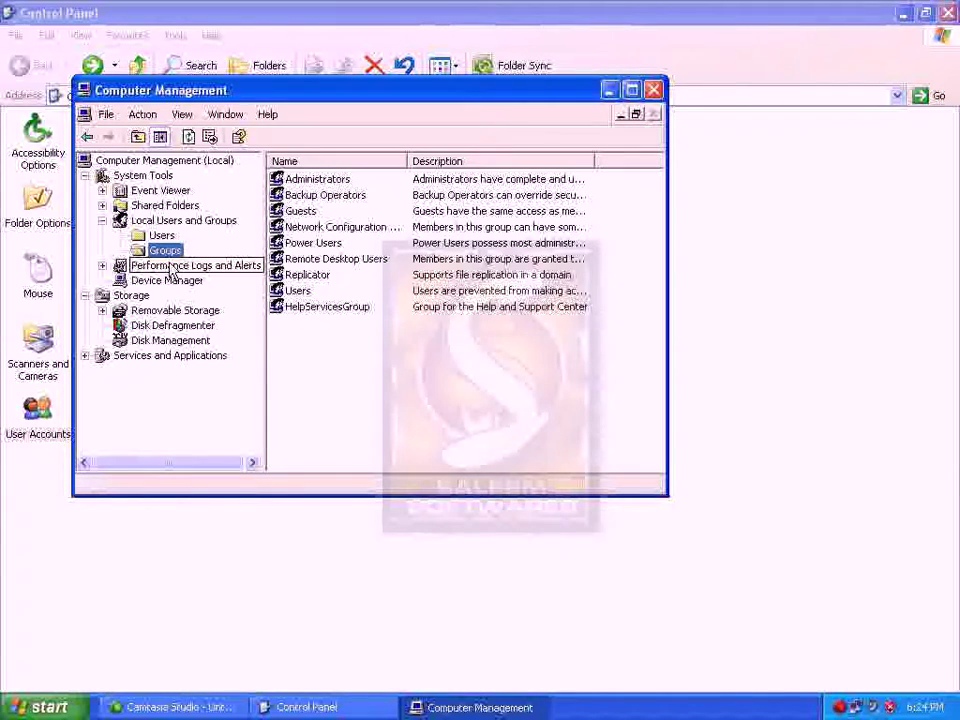
right_click(163, 252)
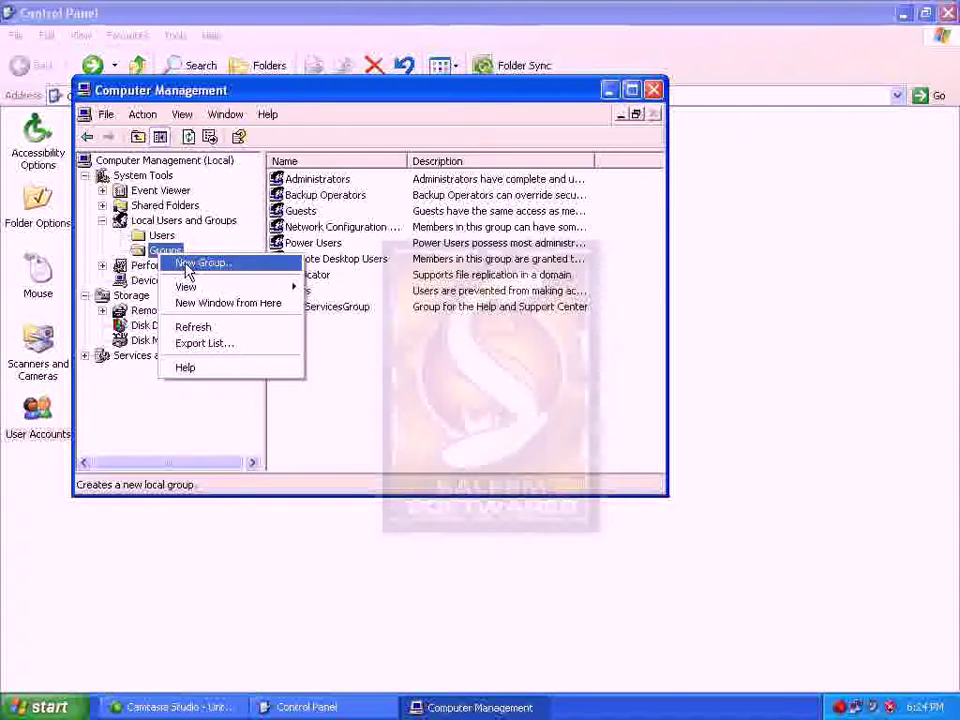
left_click(187, 265)
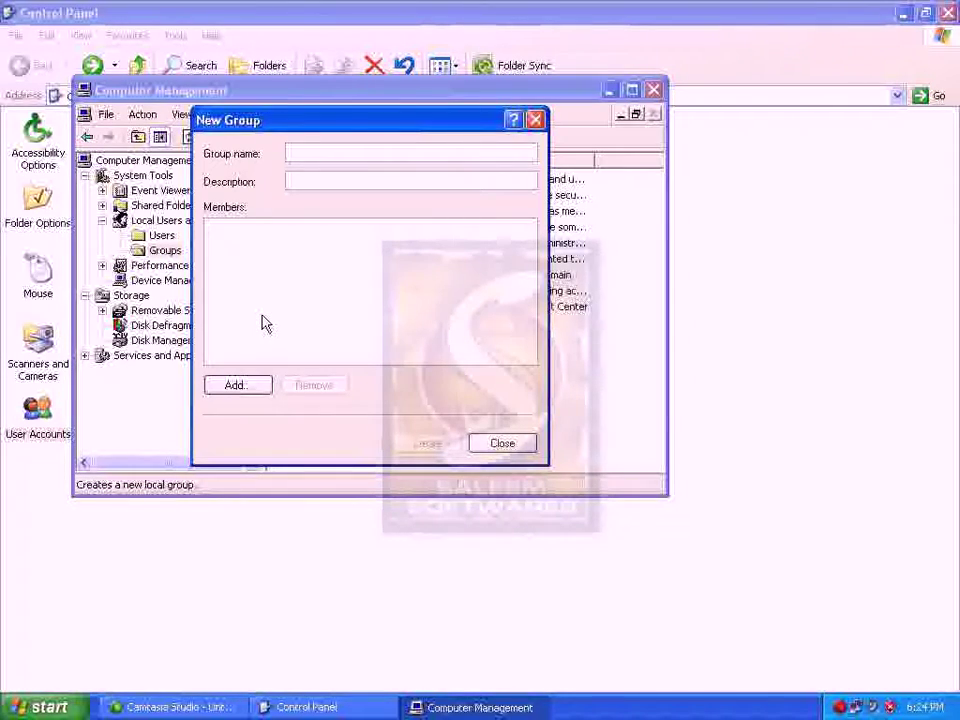
type("IYT")
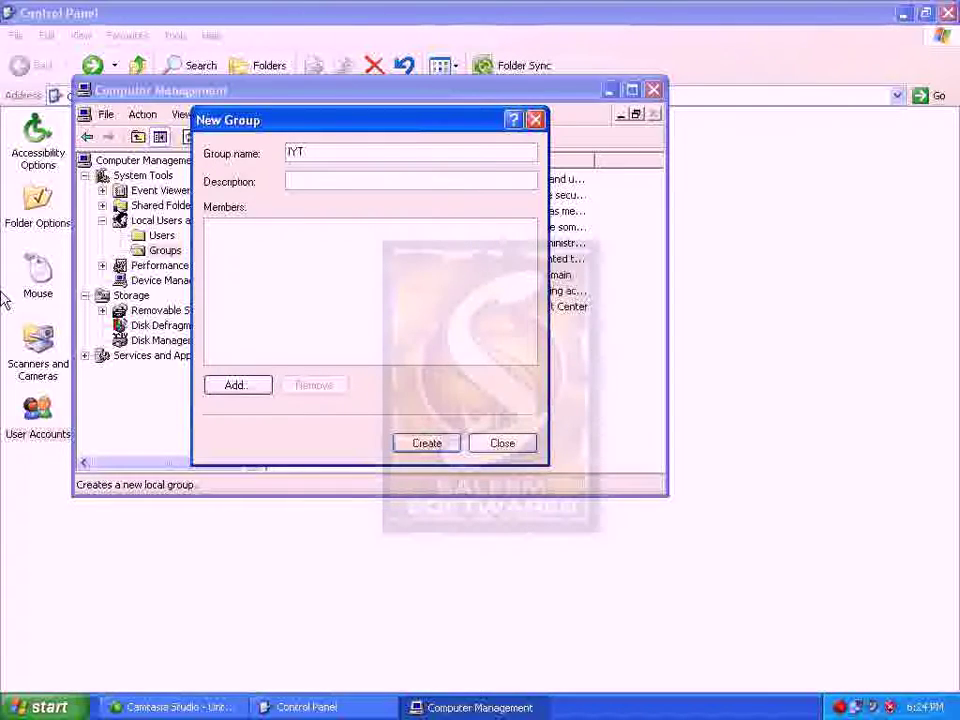
key("BackSpace")
key("BackSpace")
type("T")
left_click(338, 185)
type("information technology")
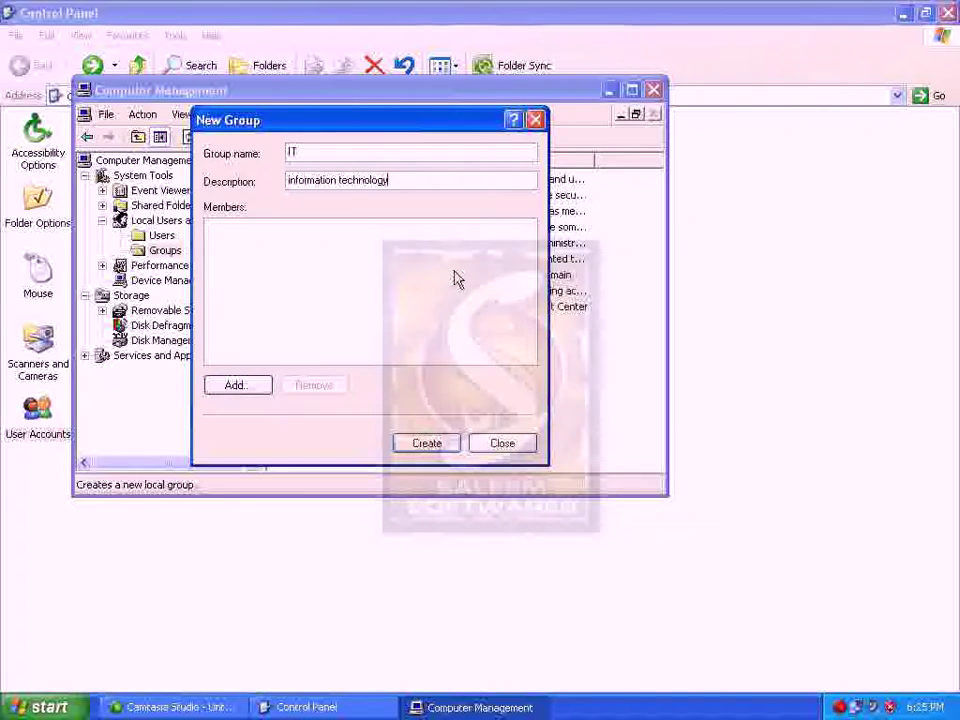
left_click(420, 442)
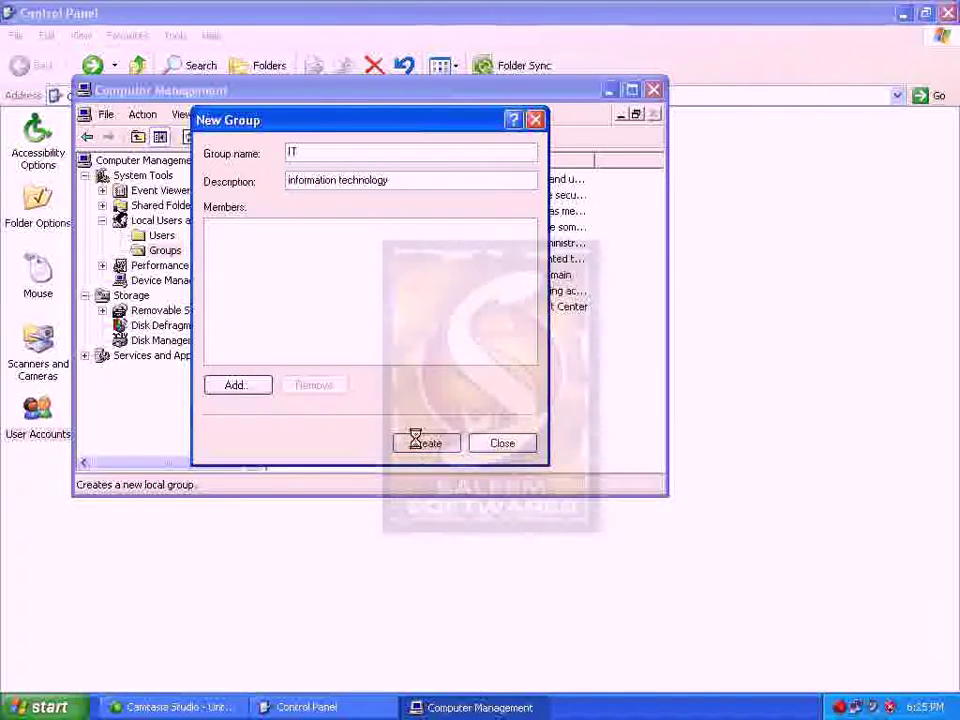
left_click(488, 443)
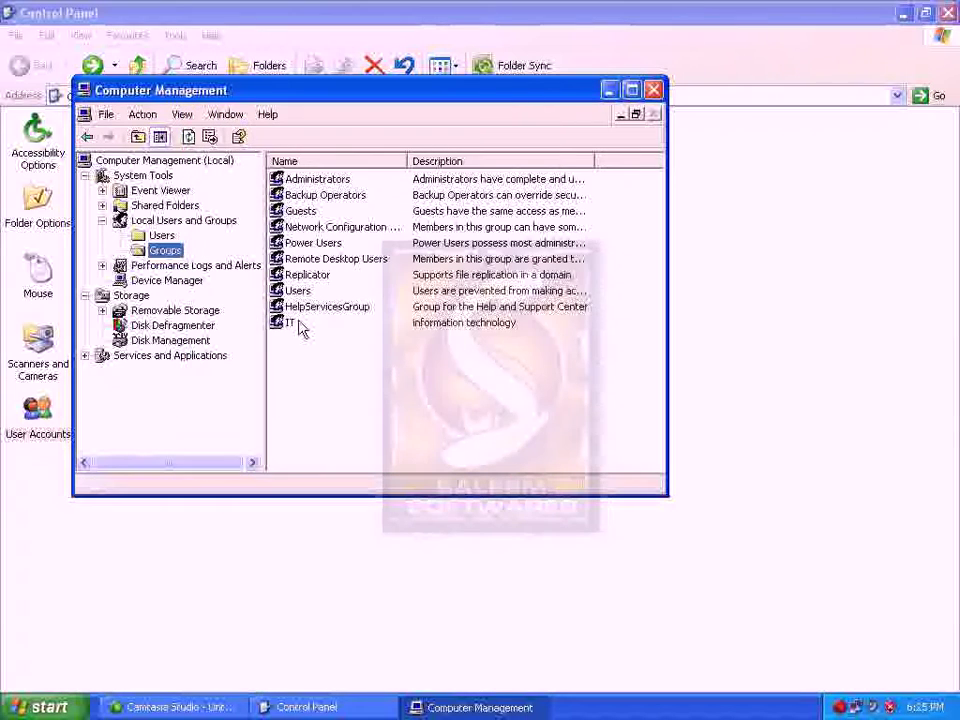
left_click(291, 328)
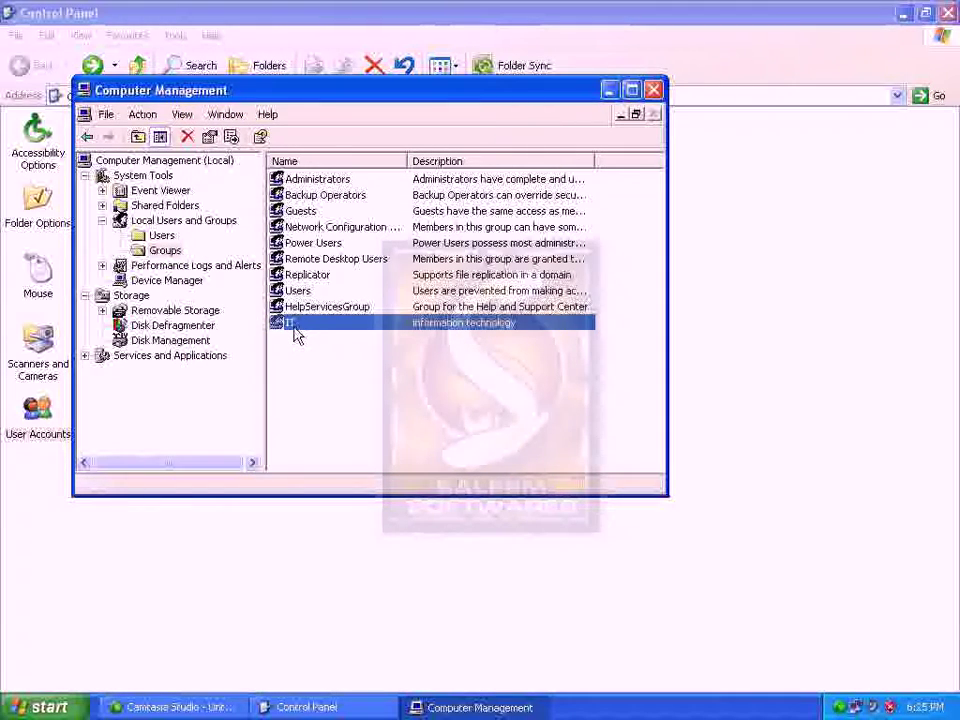
Add user 'tech' to the IT group's members, then reopen IT to confirm tech is listed
left_click(172, 238)
left_click(293, 246)
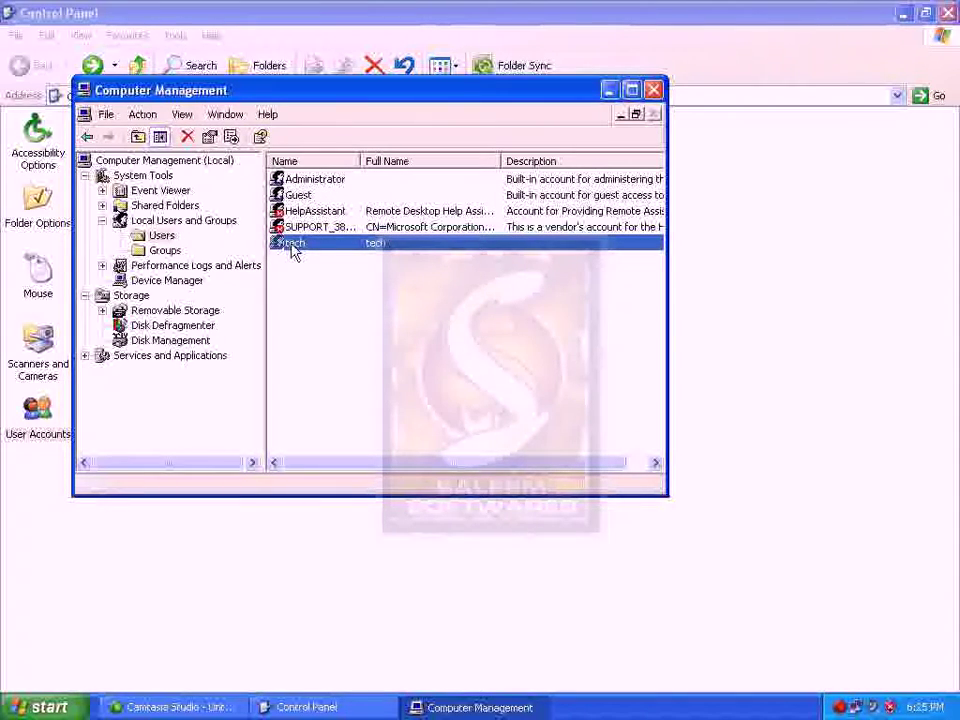
left_click(165, 249)
double_click(285, 324)
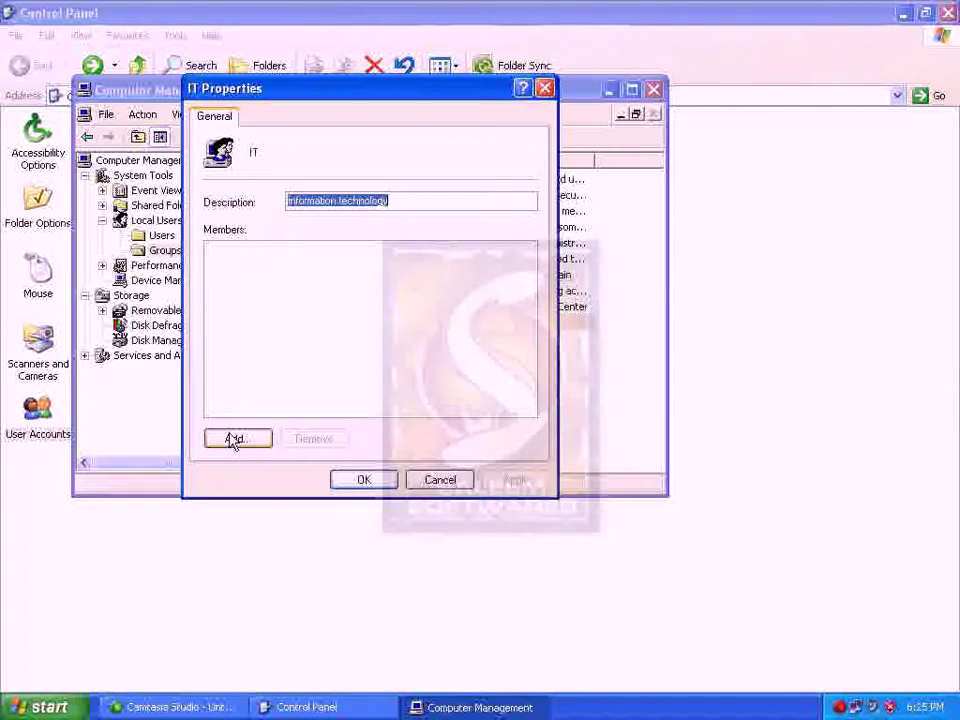
left_click(236, 439)
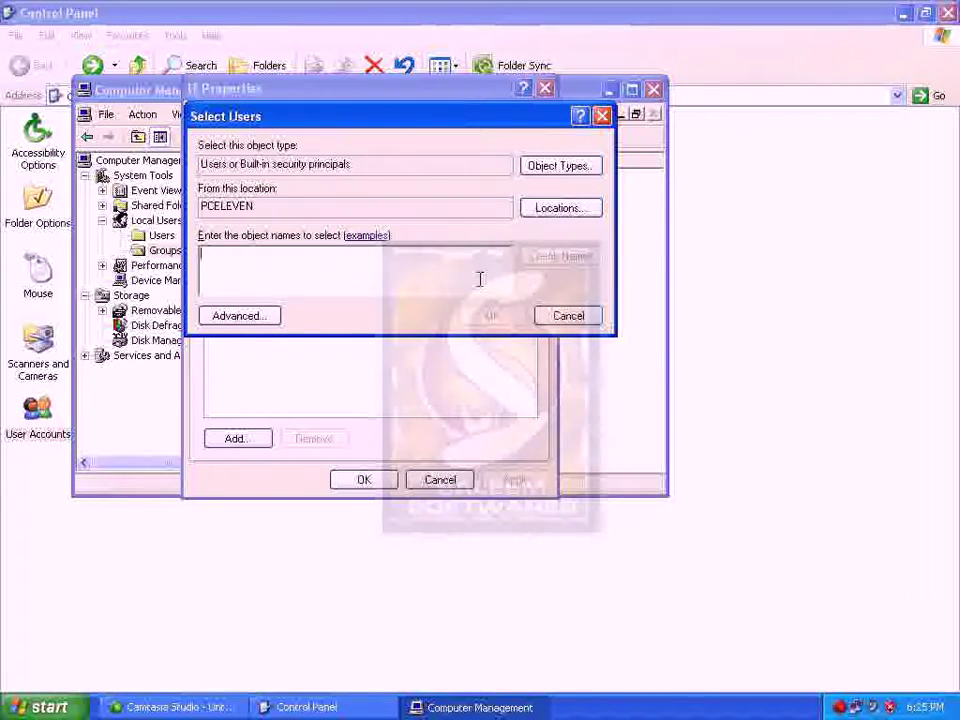
type("tech")
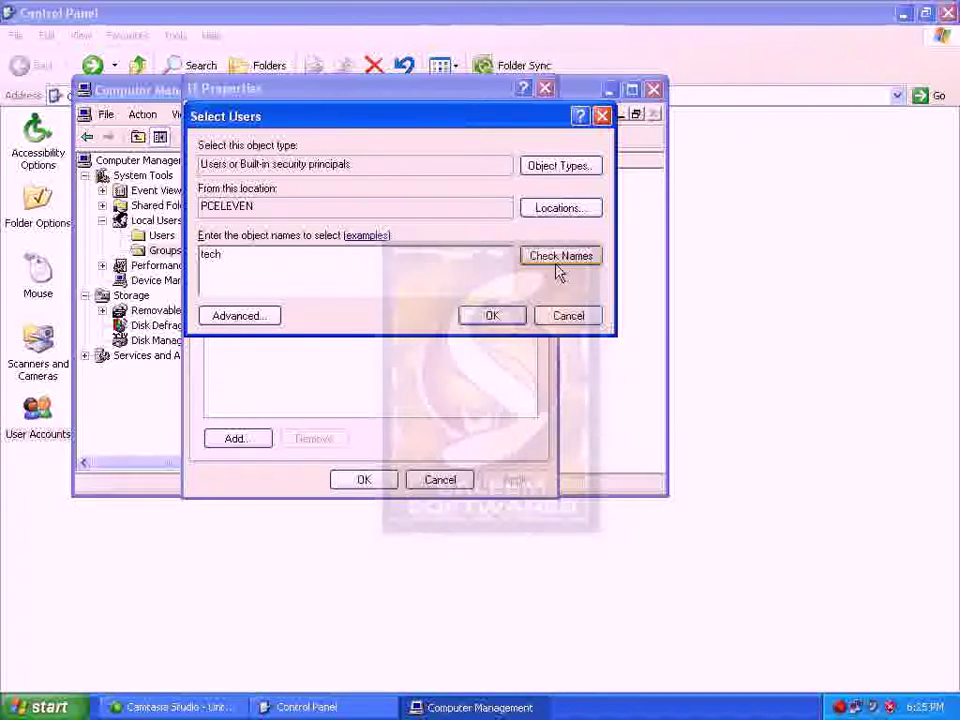
left_click(553, 261)
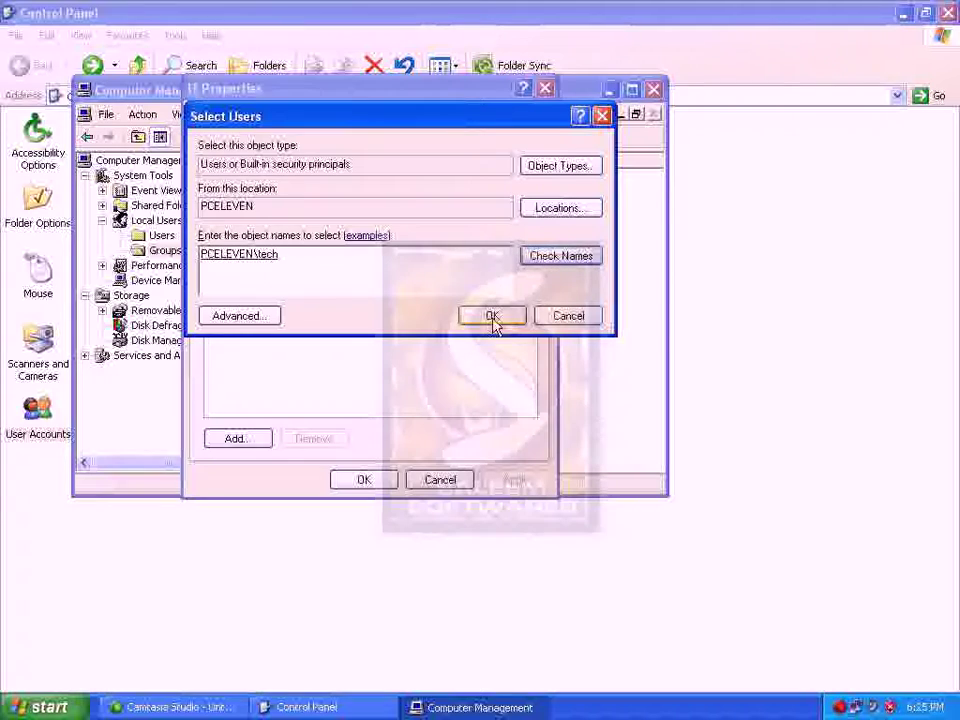
left_click(492, 317)
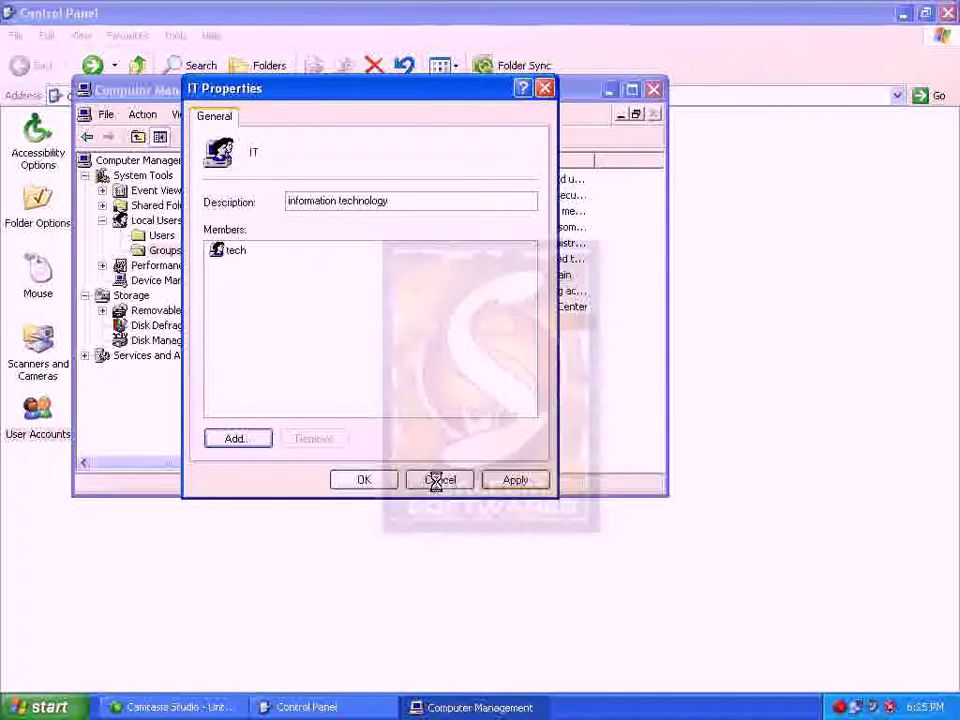
left_click(388, 479)
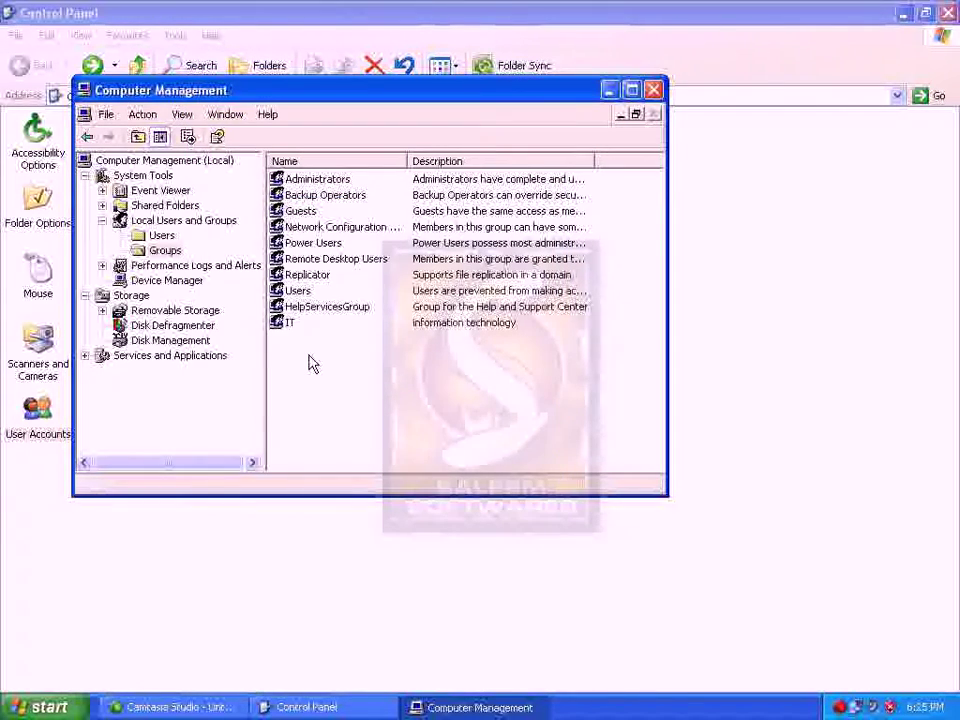
double_click(287, 322)
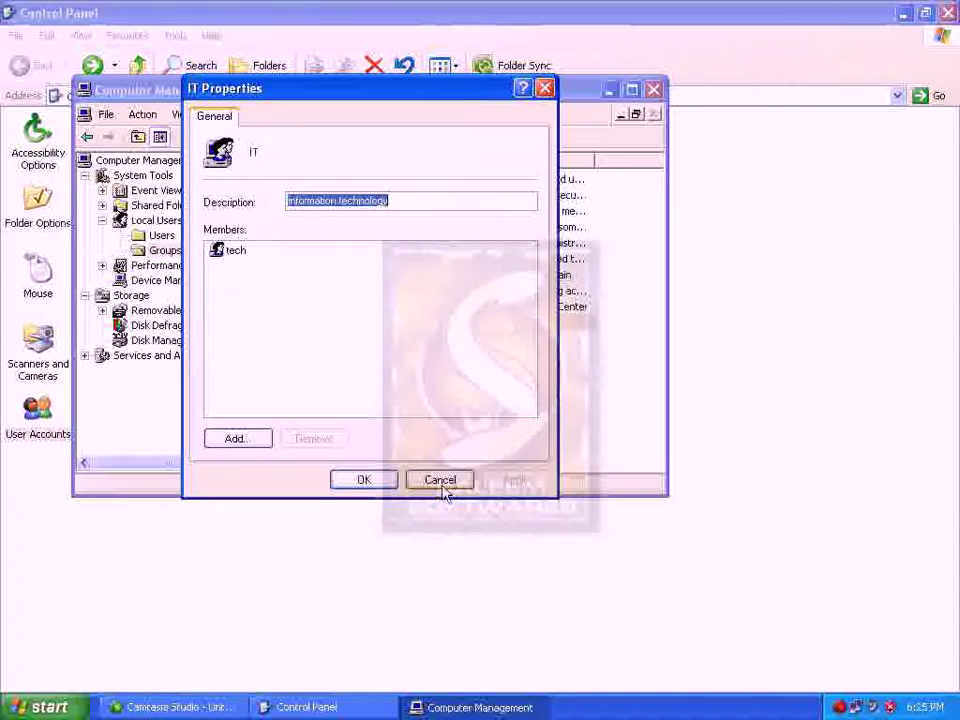
left_click(441, 481)
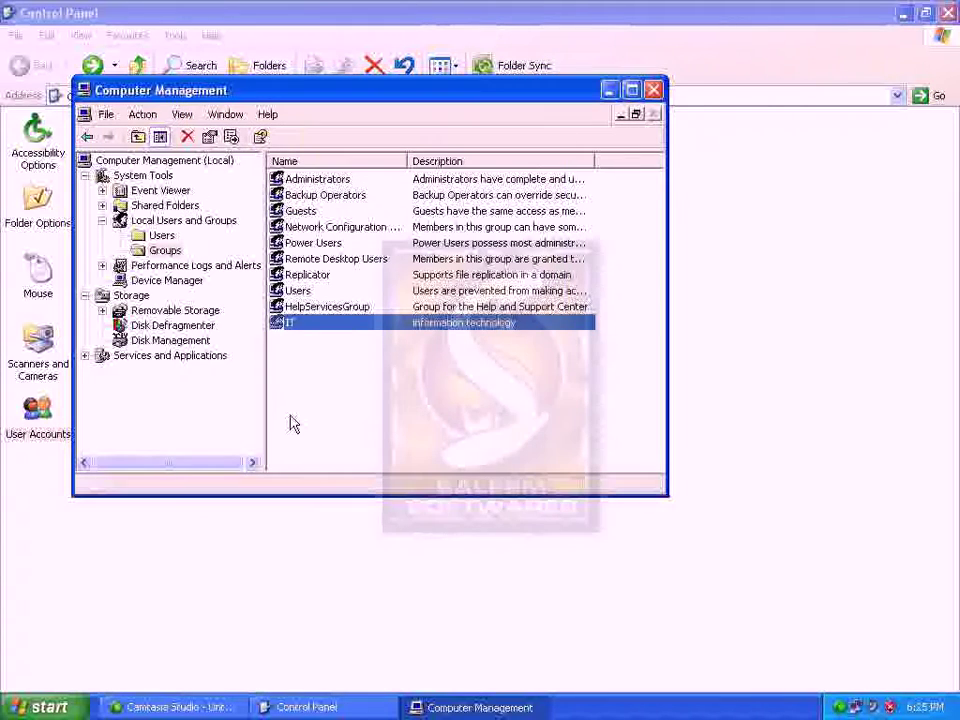
Select the Users folder under Local Users and Groups in the console tree
left_click(161, 236)
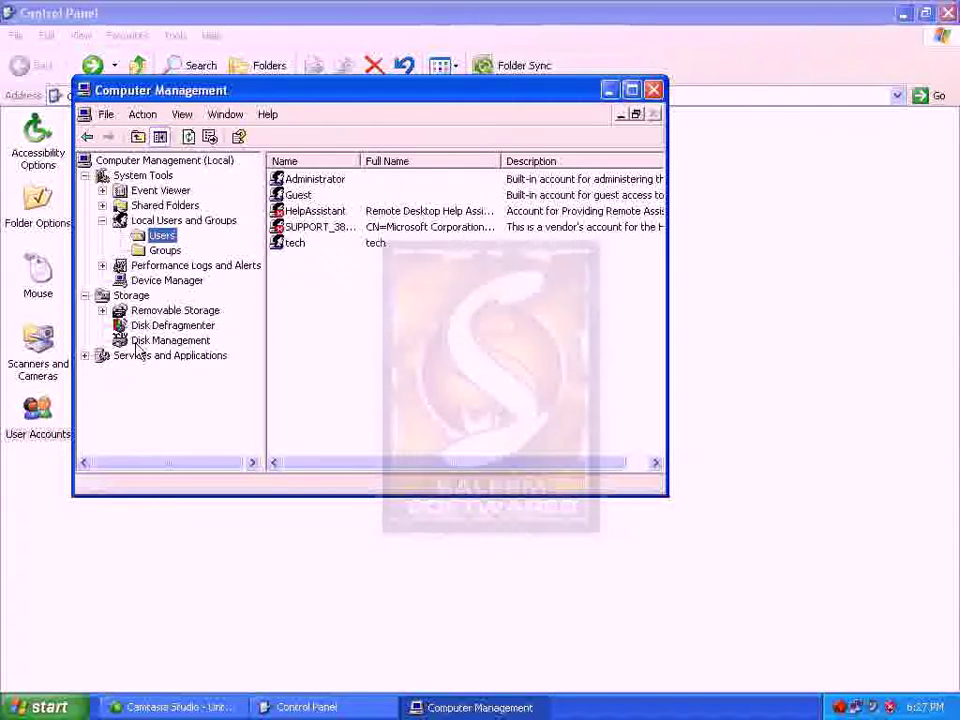
Expand Performance Logs and Alerts and browse Trace Logs, Alerts, then Counter Logs
left_click(197, 266)
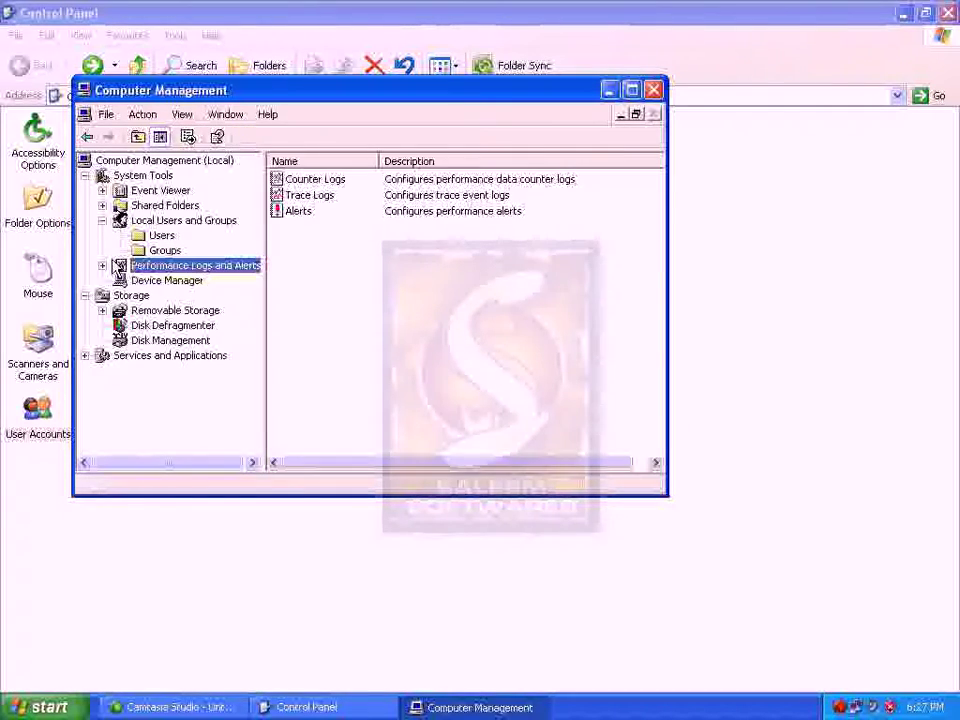
left_click(103, 266)
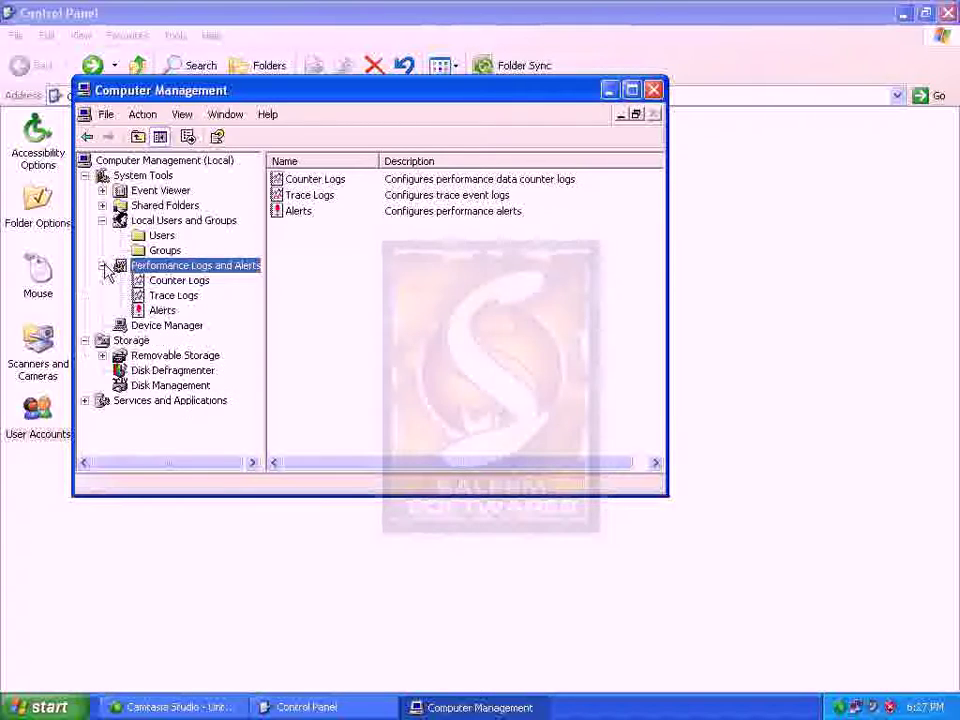
left_click(161, 295)
left_click(161, 311)
left_click(161, 295)
left_click(161, 284)
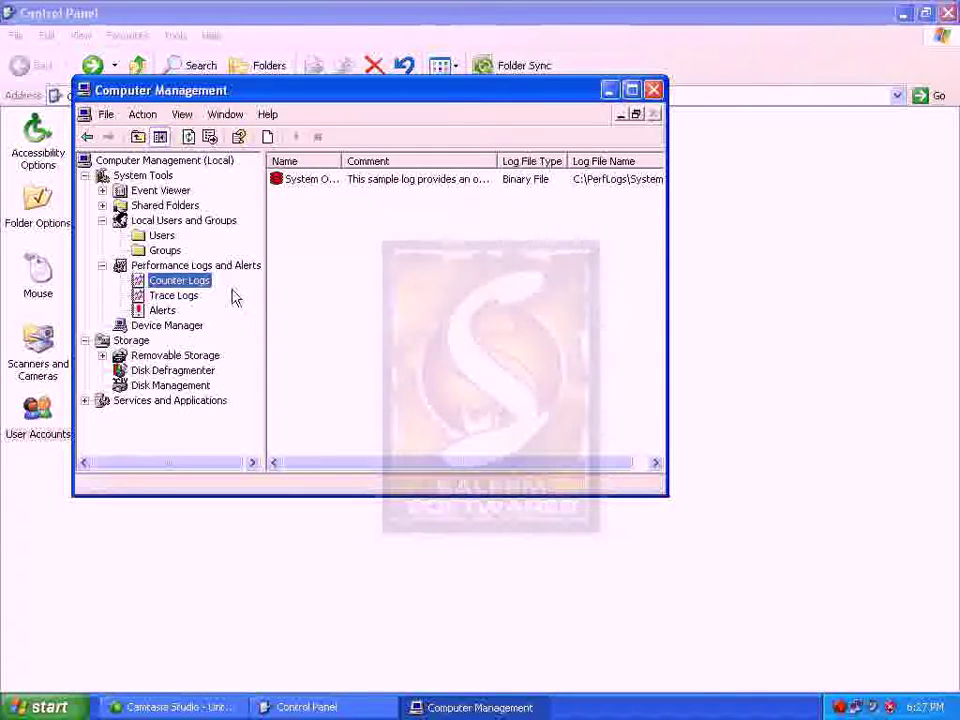
Review System Overview's General, Log Files and Schedule tabs, then cancel without changes
left_click(292, 184)
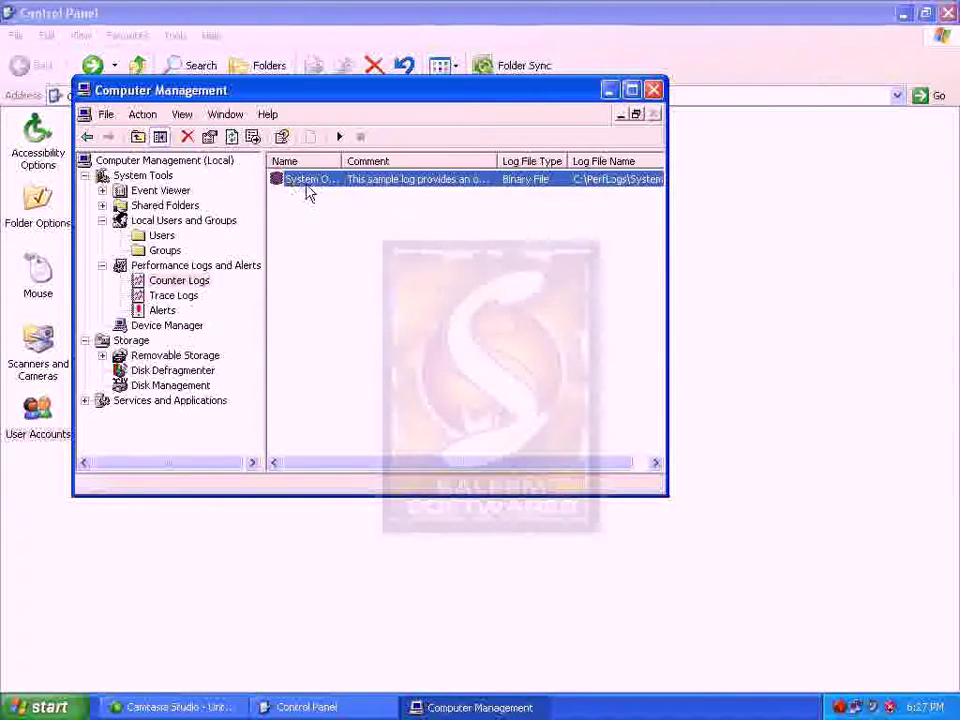
double_click(306, 192)
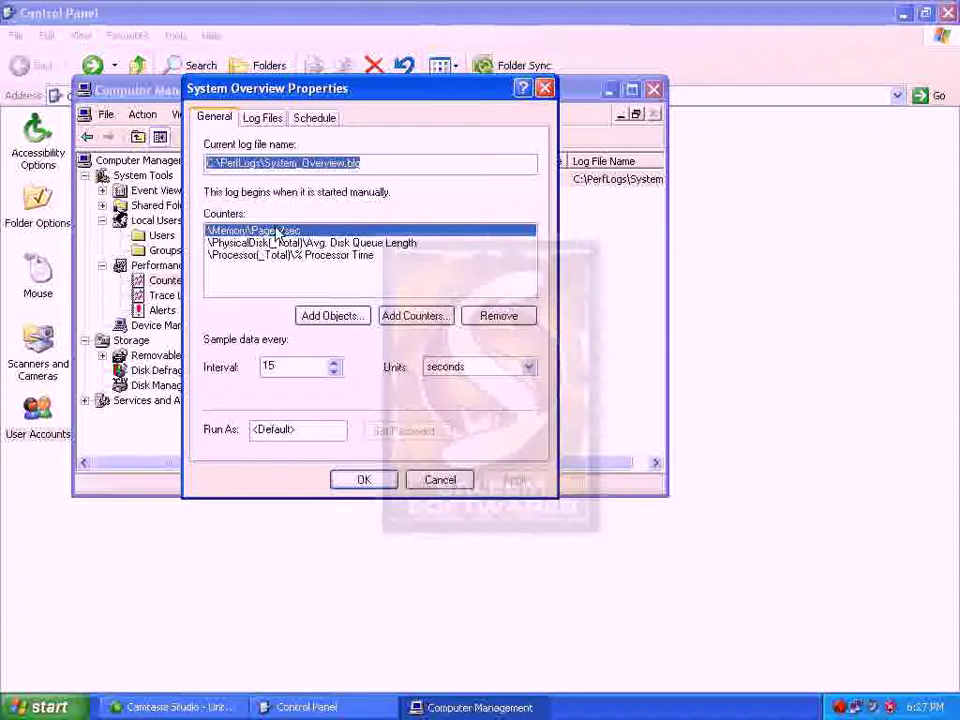
left_click(268, 121)
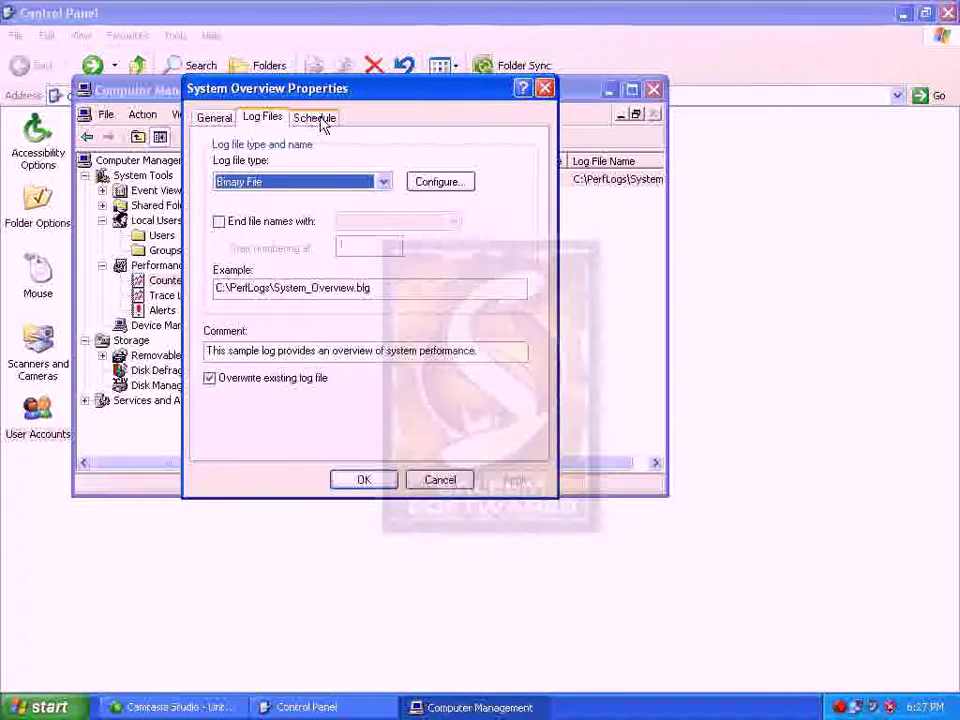
left_click(318, 120)
left_click(268, 120)
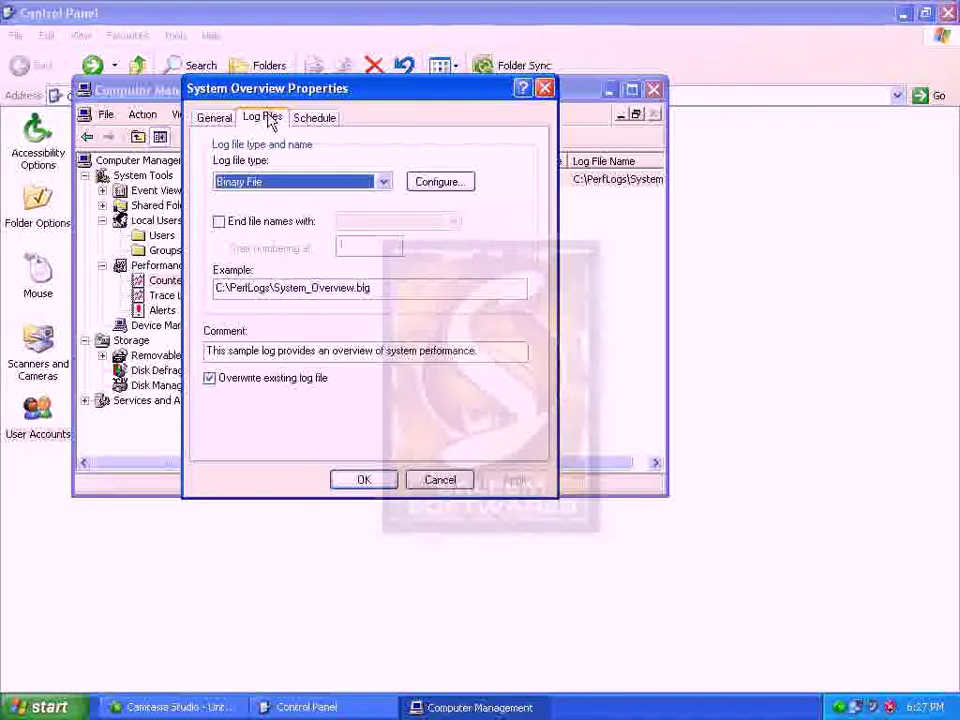
left_click(214, 118)
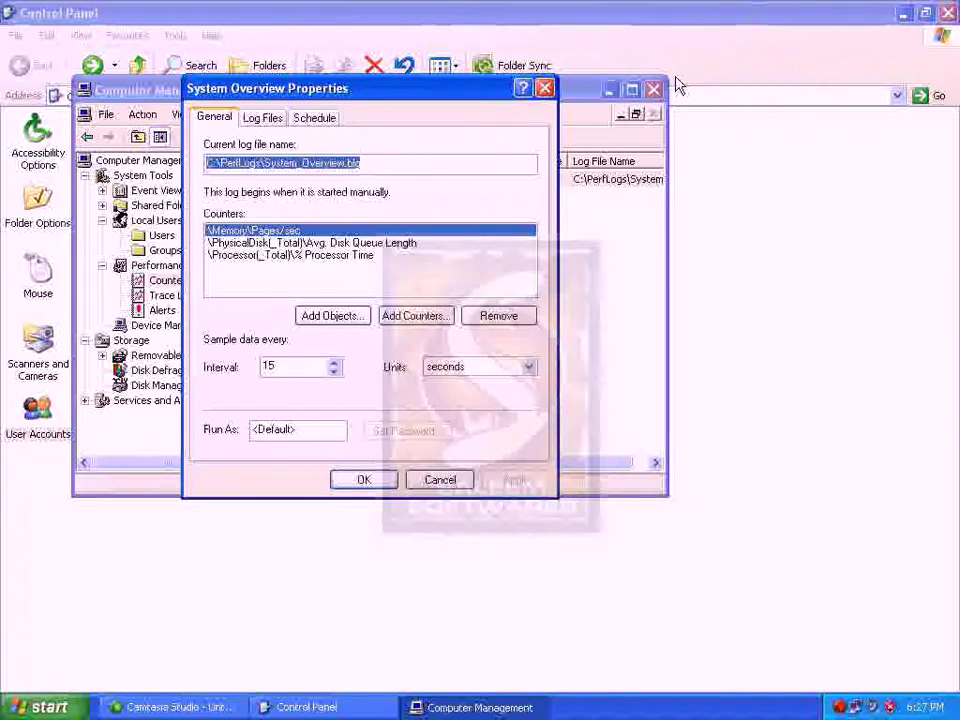
left_click(457, 481)
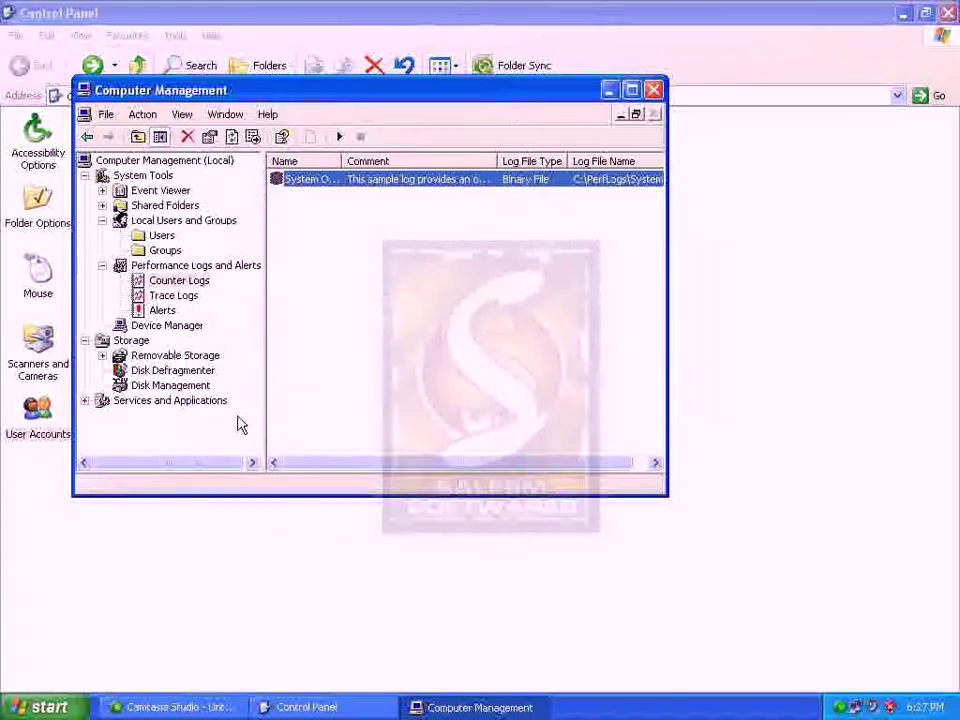
Show Device Manager in the tree, and also launch it via My Computer > Properties > Hardware
left_click(165, 326)
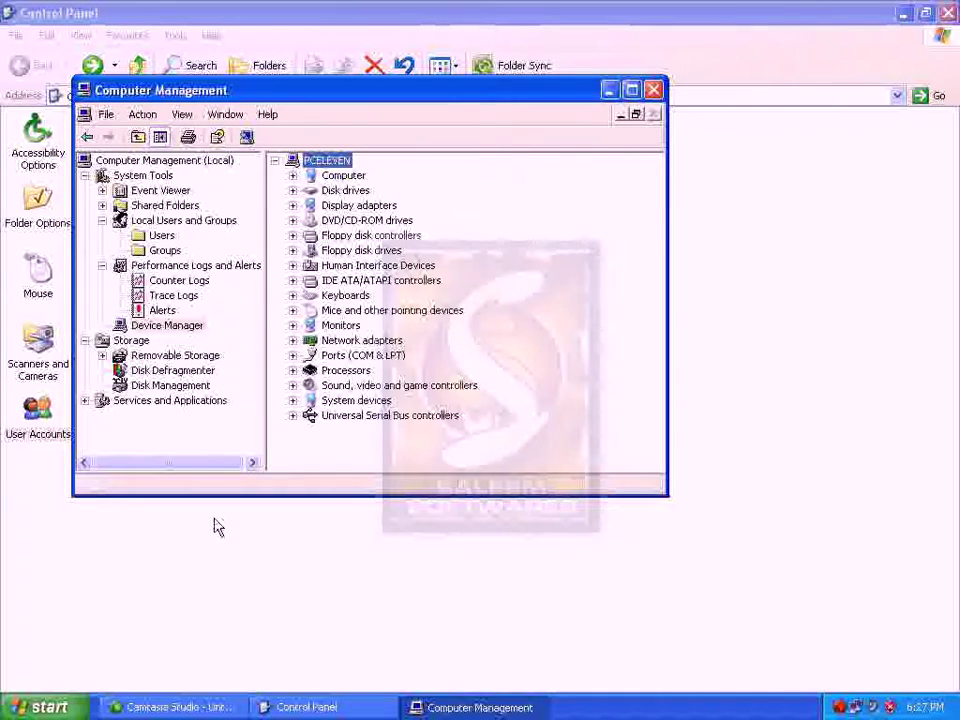
key("super")
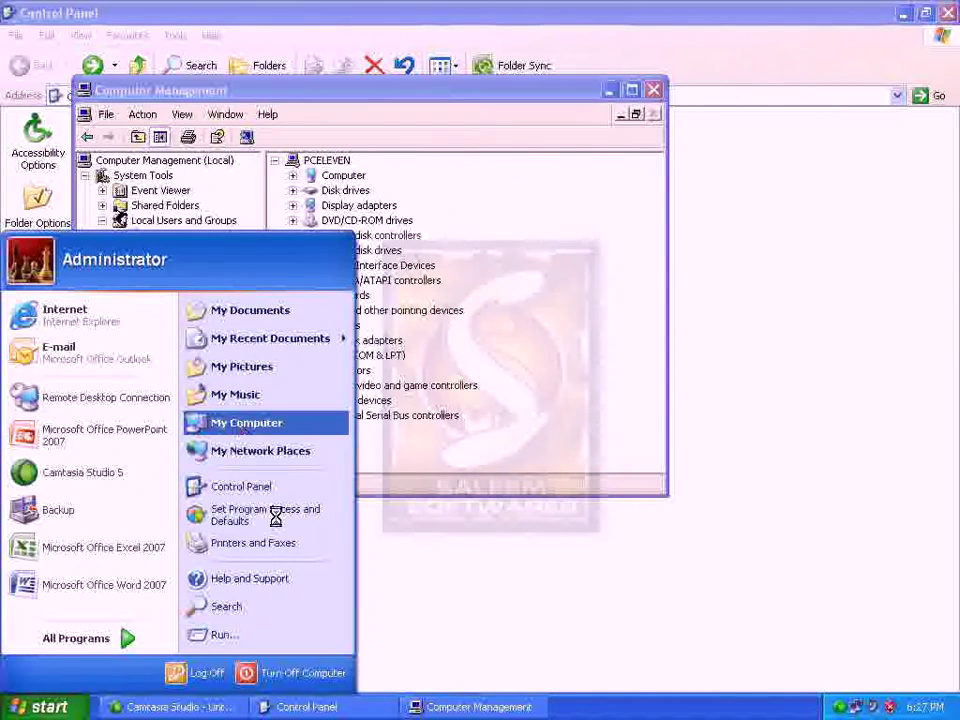
right_click(253, 426)
left_click(279, 585)
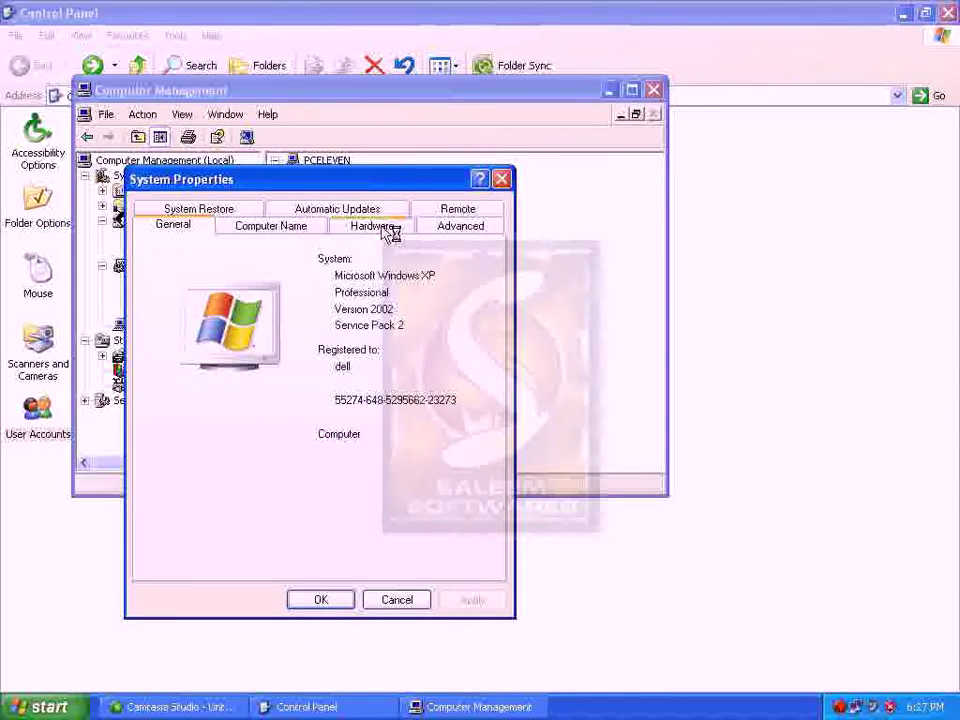
left_click(388, 227)
left_click(409, 318)
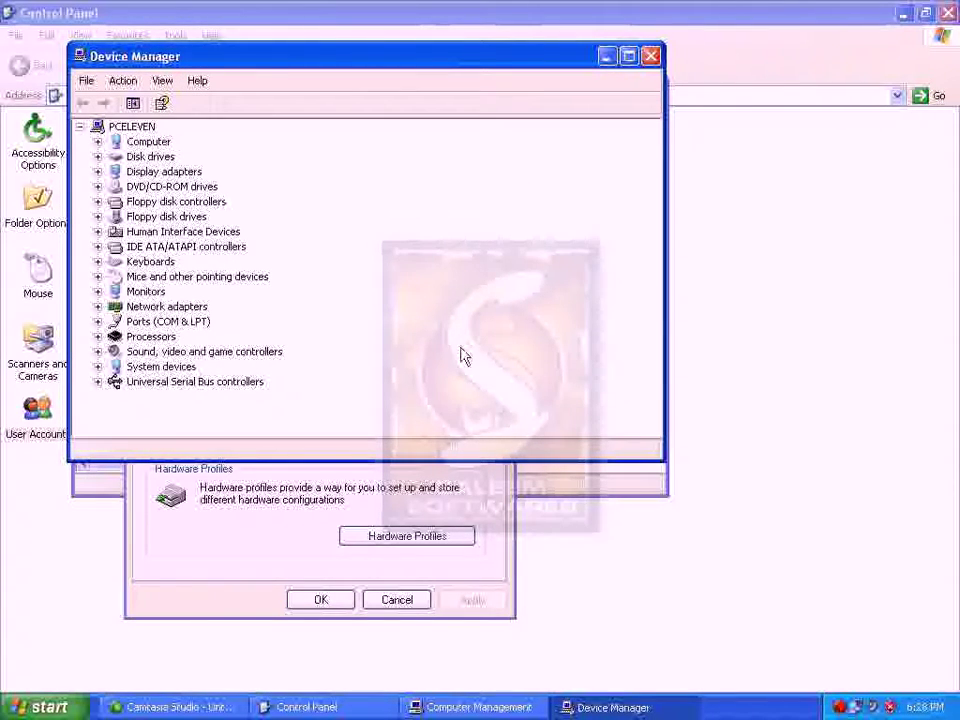
Close the standalone Device Manager and System Properties, then select Storage
left_click(650, 56)
left_click(398, 600)
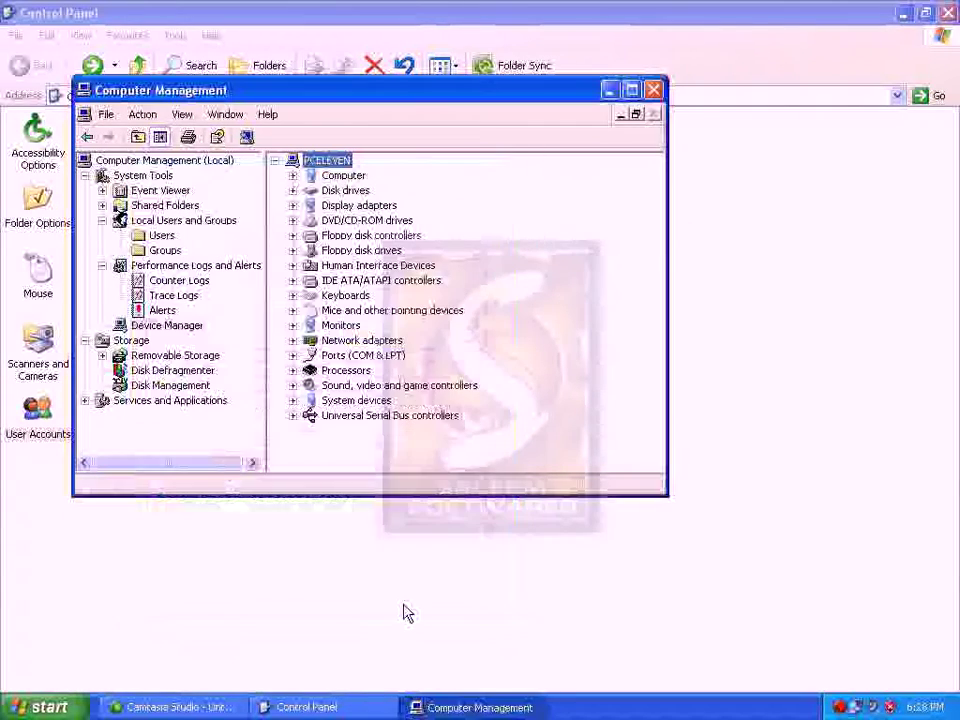
left_click(131, 340)
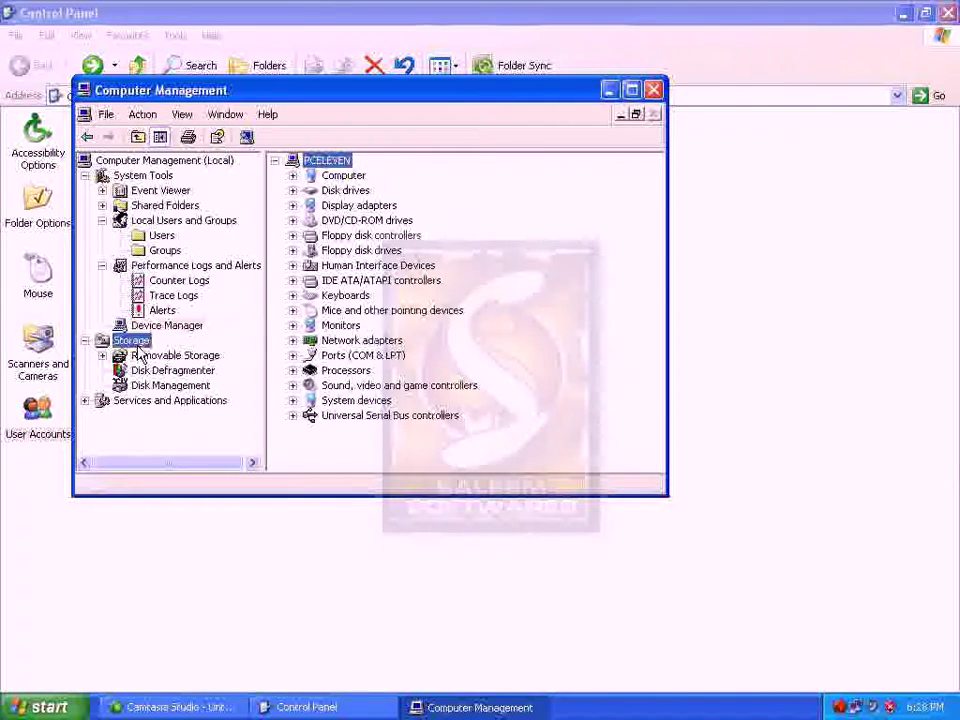
Expand Removable Storage and its Libraries to reveal the _NEC NR-7900A drive
left_click(150, 355)
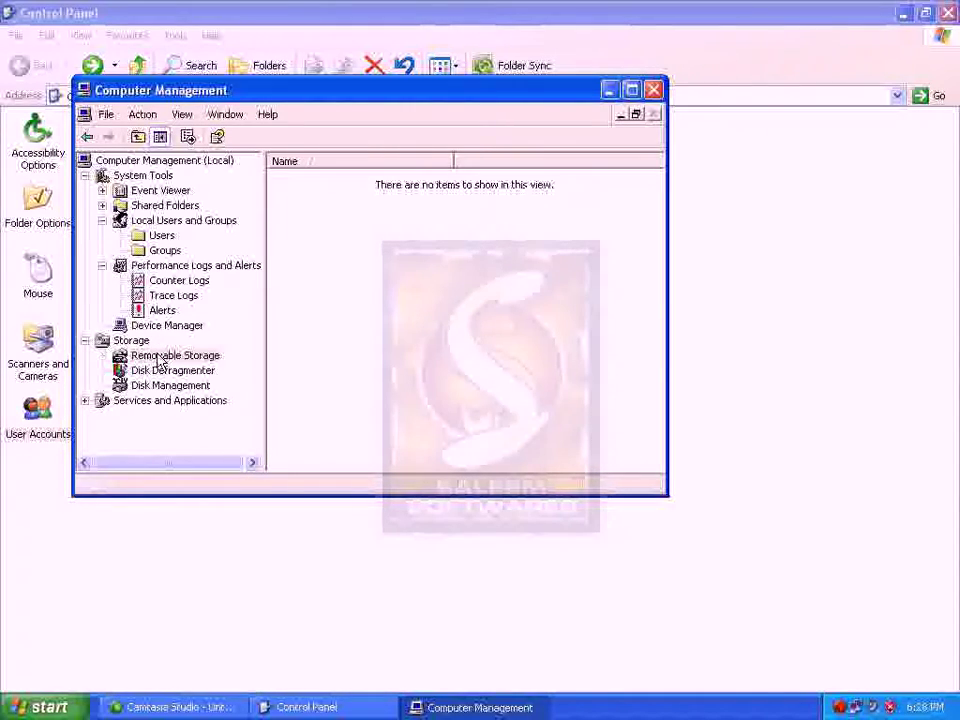
left_click(102, 356)
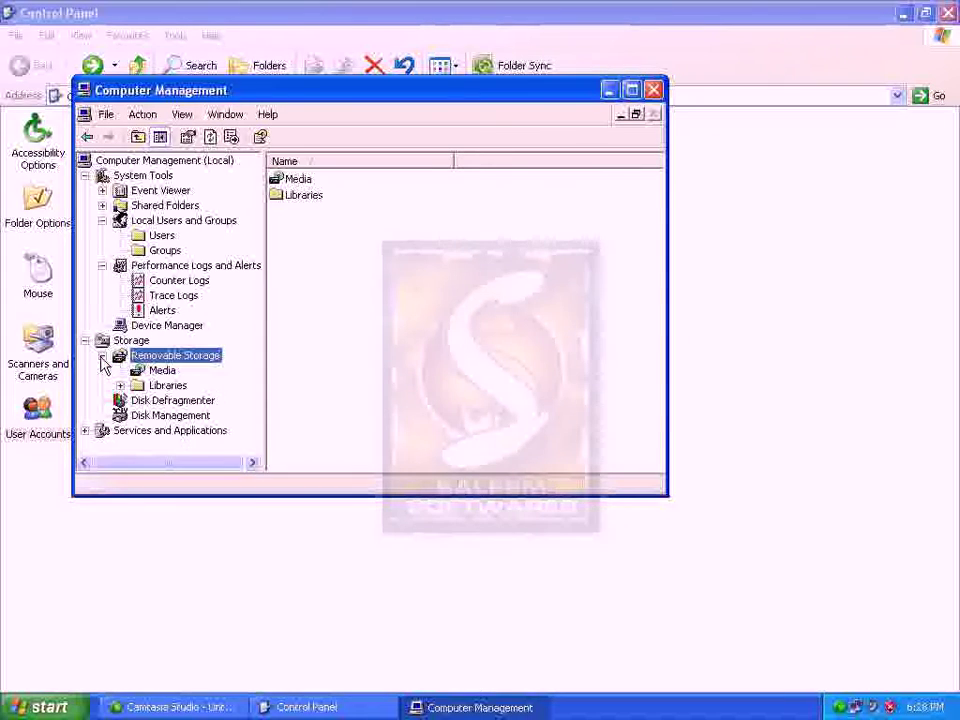
left_click(150, 371)
left_click(140, 386)
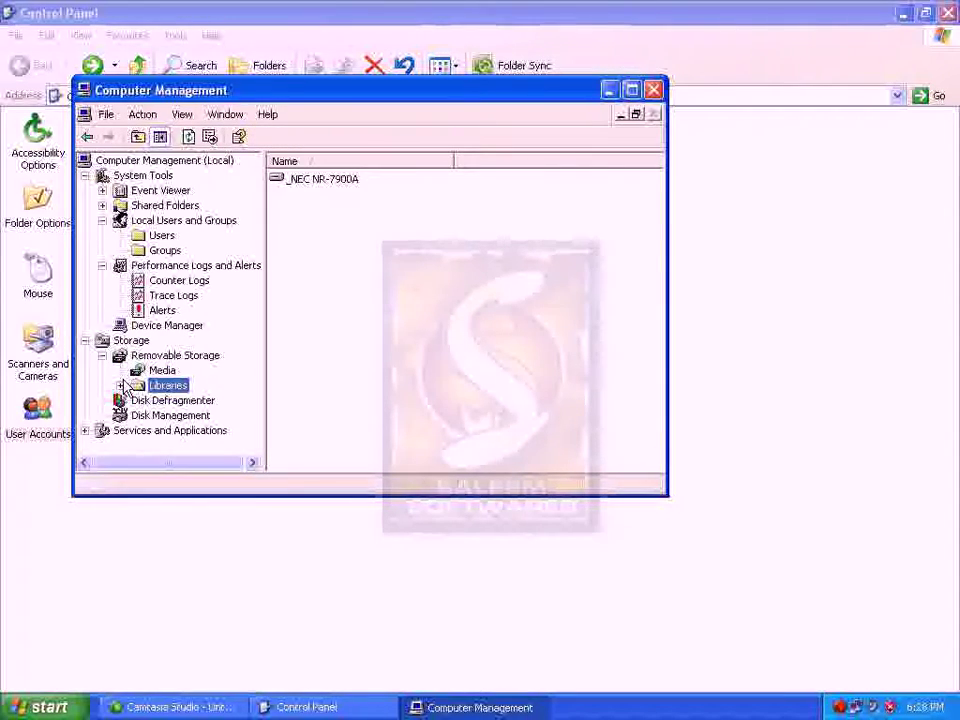
double_click(136, 386)
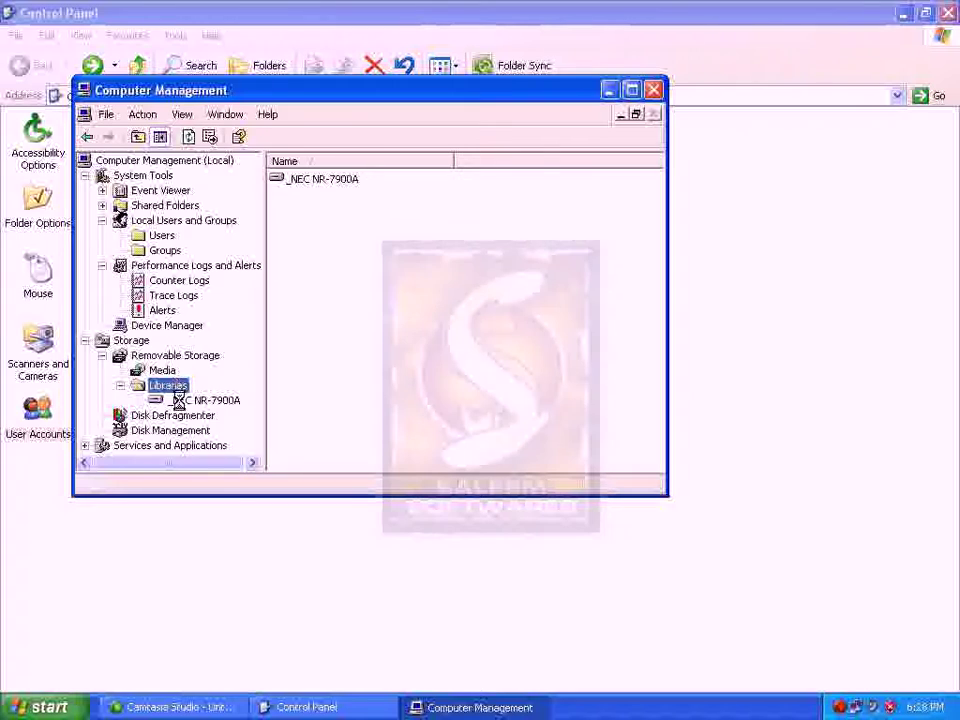
left_click(190, 400)
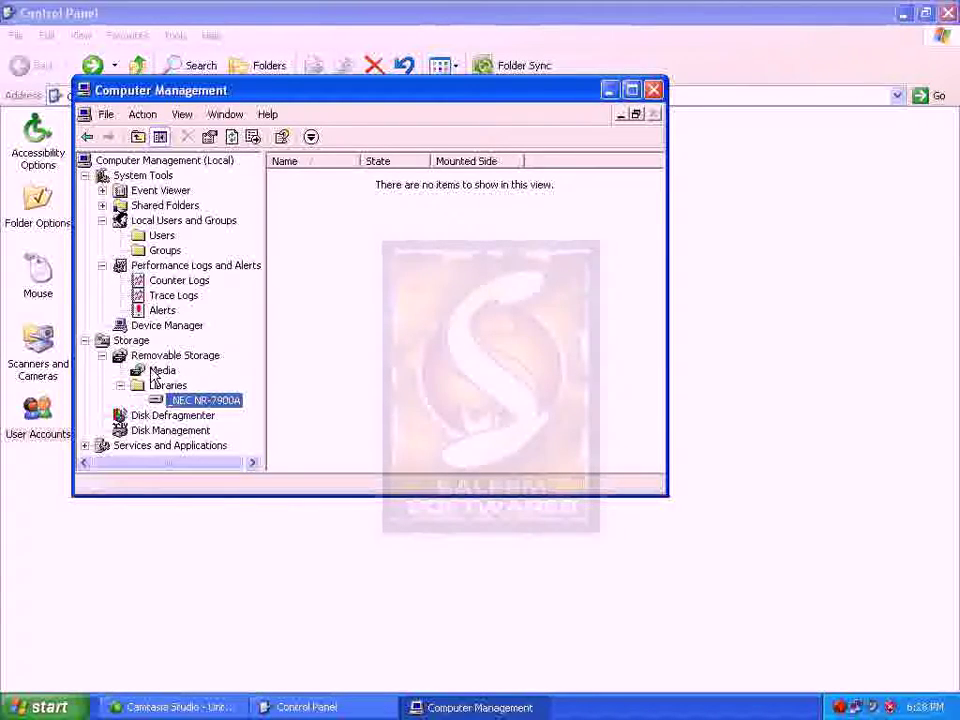
left_click(166, 358)
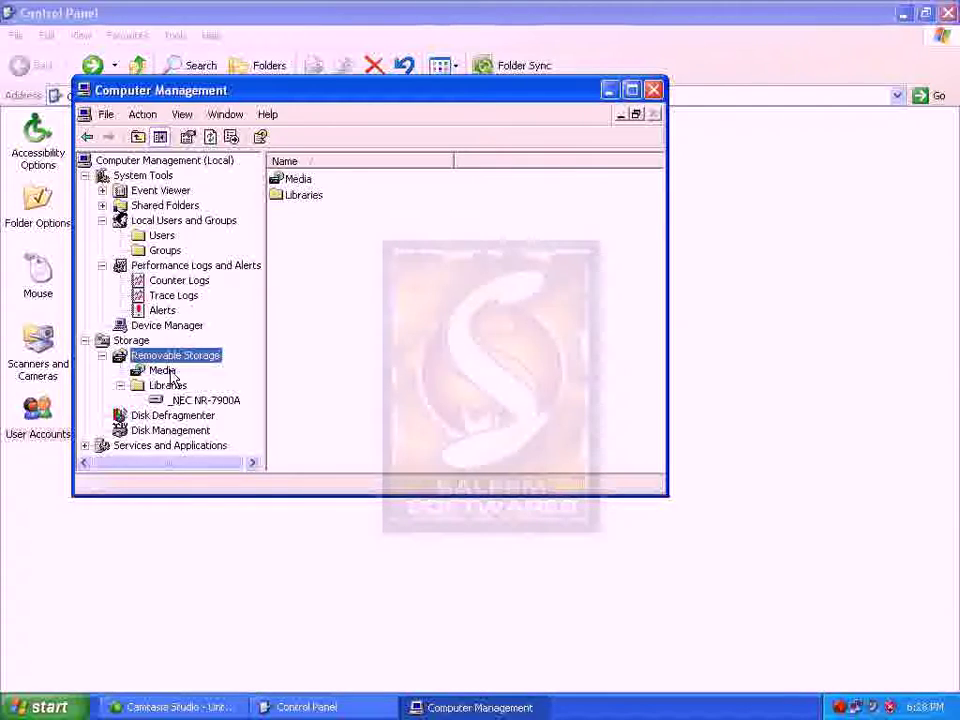
View the _NEC NR-7900A drive's properties, cancel, and collapse Removable Storage
right_click(158, 399)
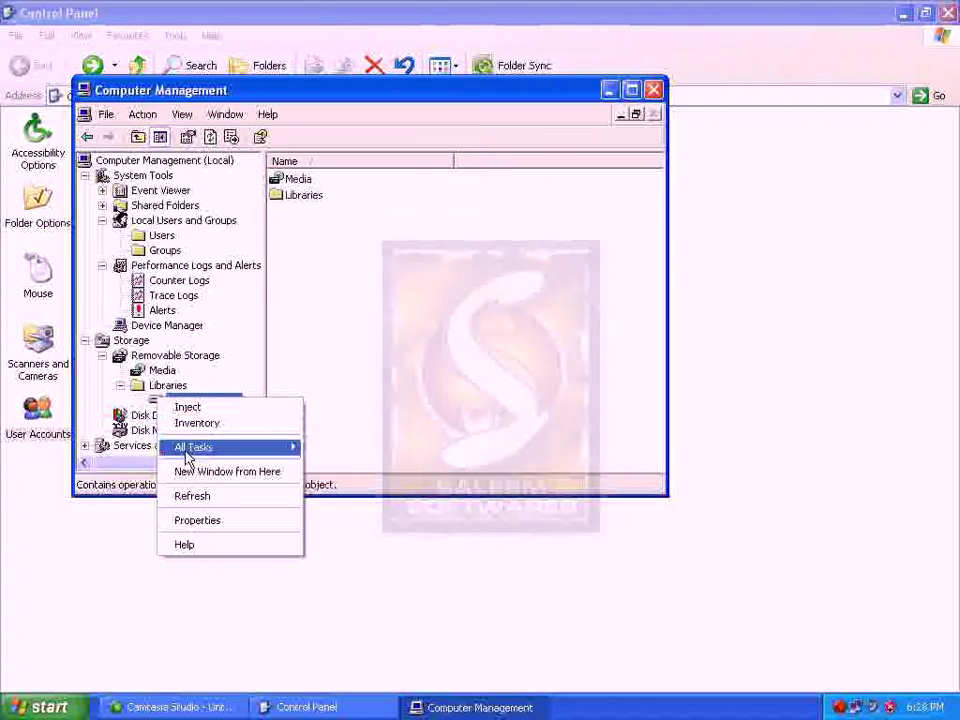
mouse_move(186, 456)
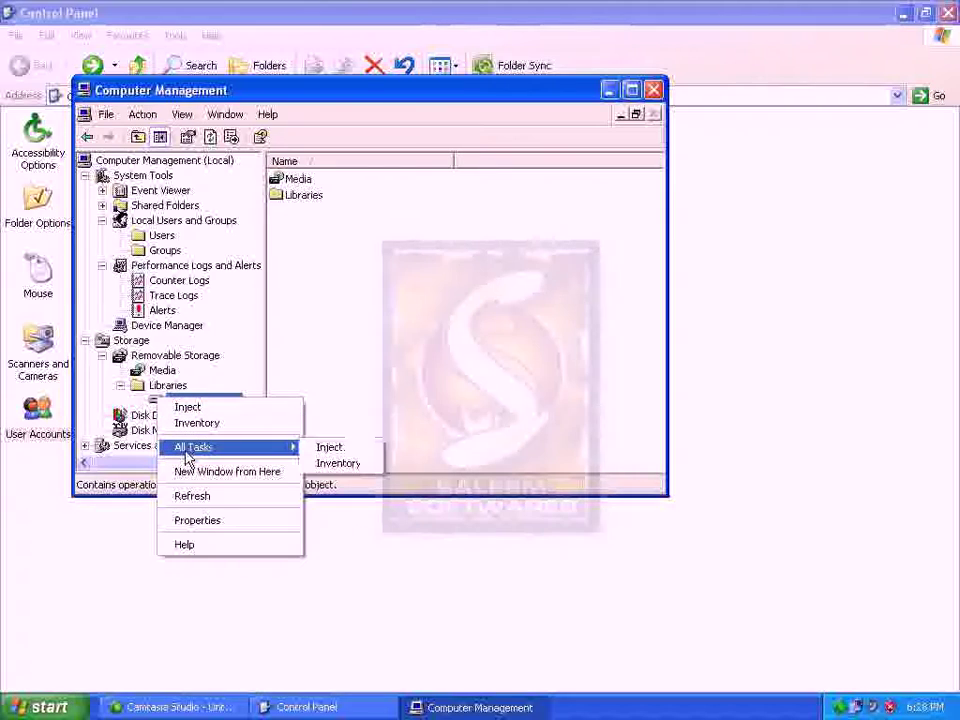
left_click(185, 522)
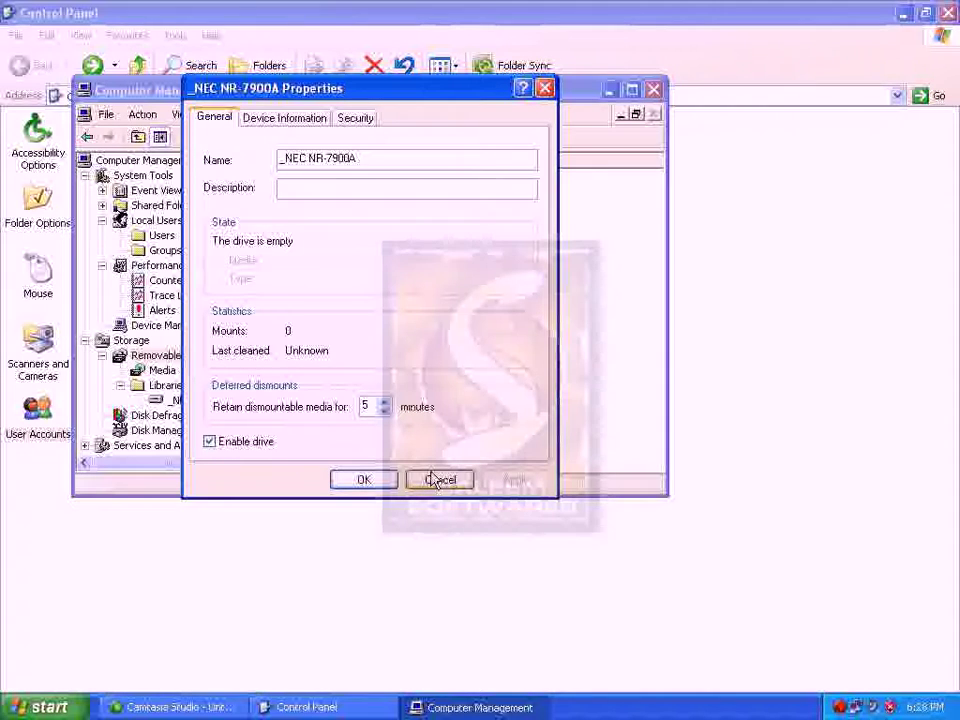
left_click(437, 480)
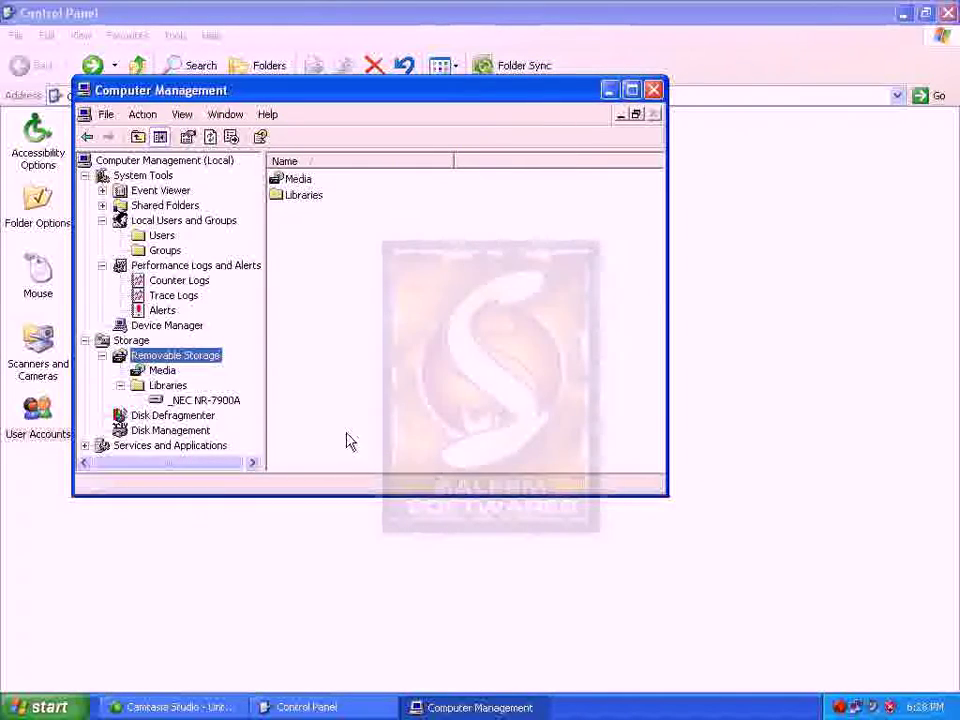
left_click(102, 356)
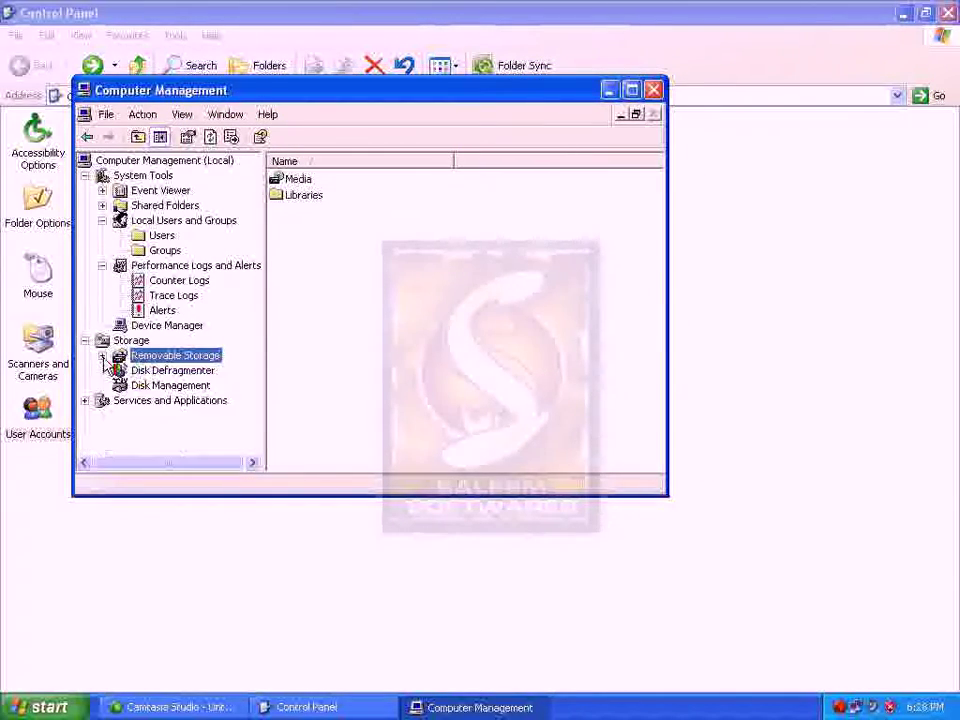
Select Disk Defragmenter and maximize the Computer Management window
left_click(160, 372)
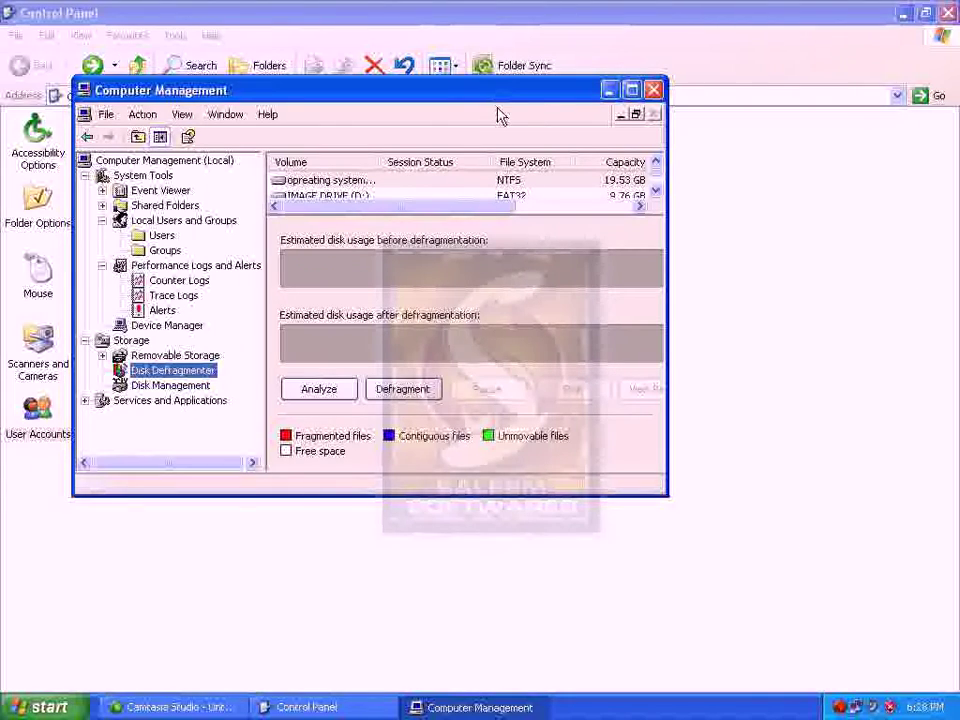
double_click(375, 88)
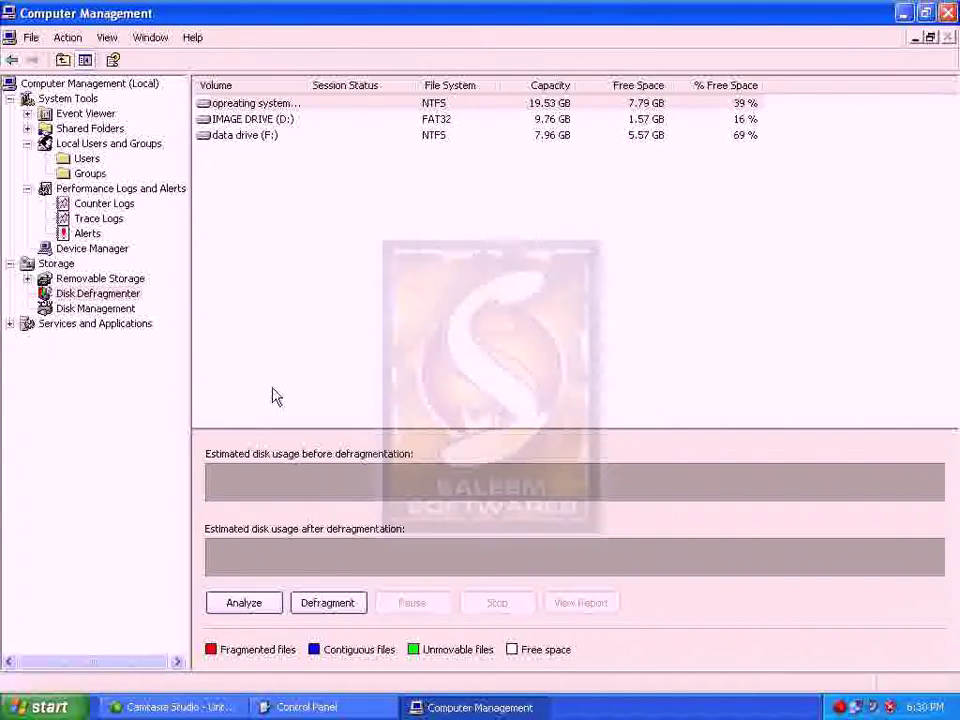
left_click(100, 279)
left_click(104, 295)
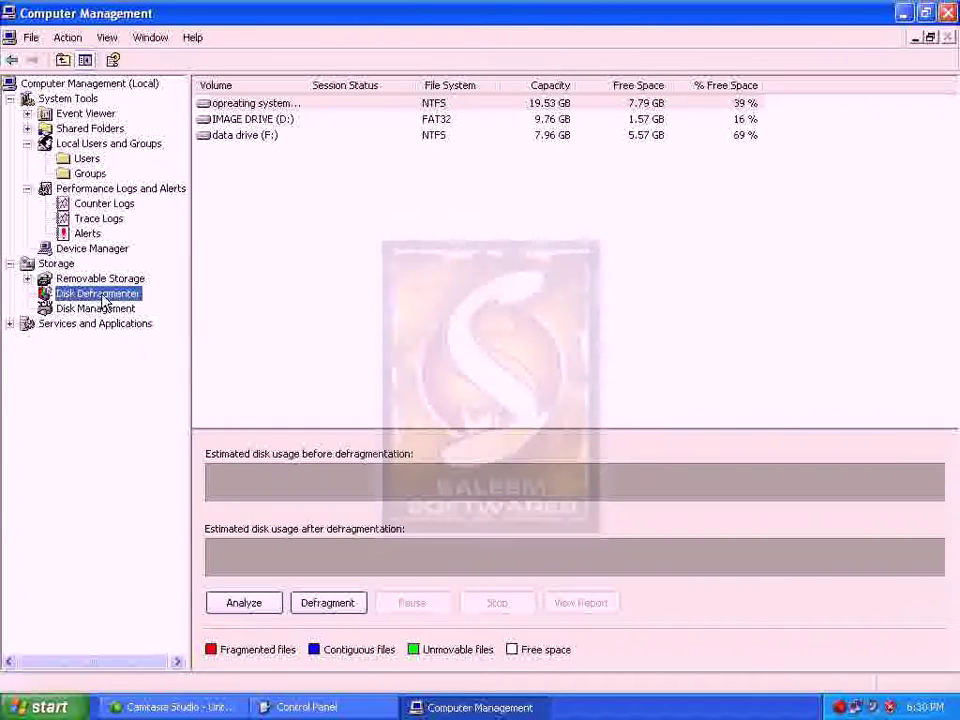
Select C:, IMAGE DRIVE (D:) and data drive (F:) in turn, then widen the Volume column
left_click(253, 103)
left_click(253, 119)
left_click(243, 135)
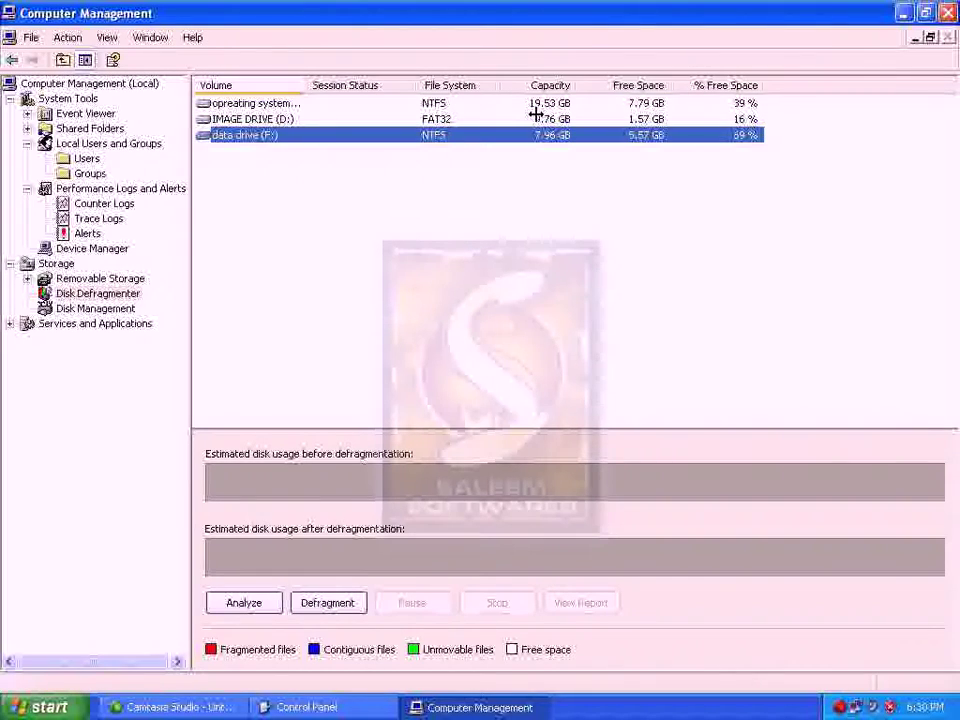
left_click_drag(311, 85, 555, 85)
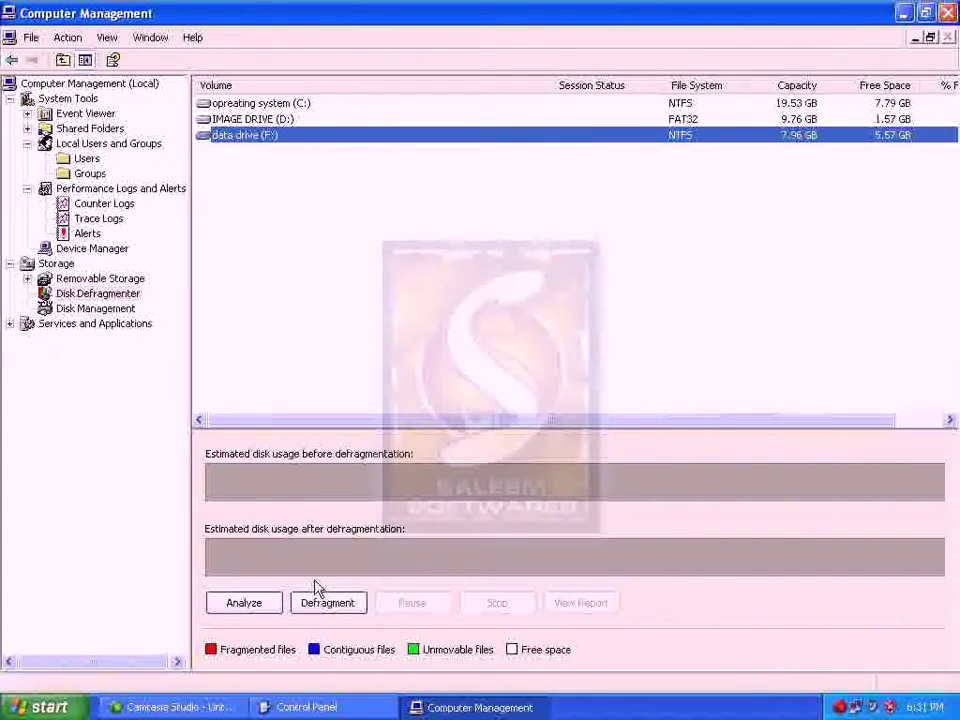
Analyze the operating system (C:) volume and close the 'Analysis is complete' report
left_click(280, 104)
left_click(279, 119)
left_click(267, 137)
left_click(304, 105)
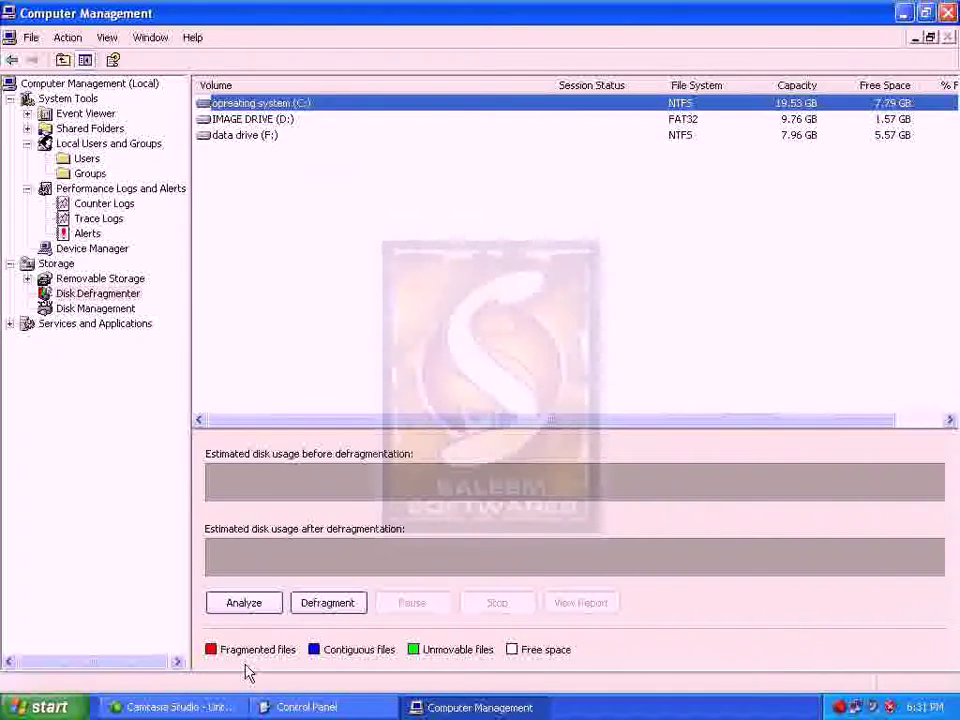
left_click(252, 613)
left_click(251, 604)
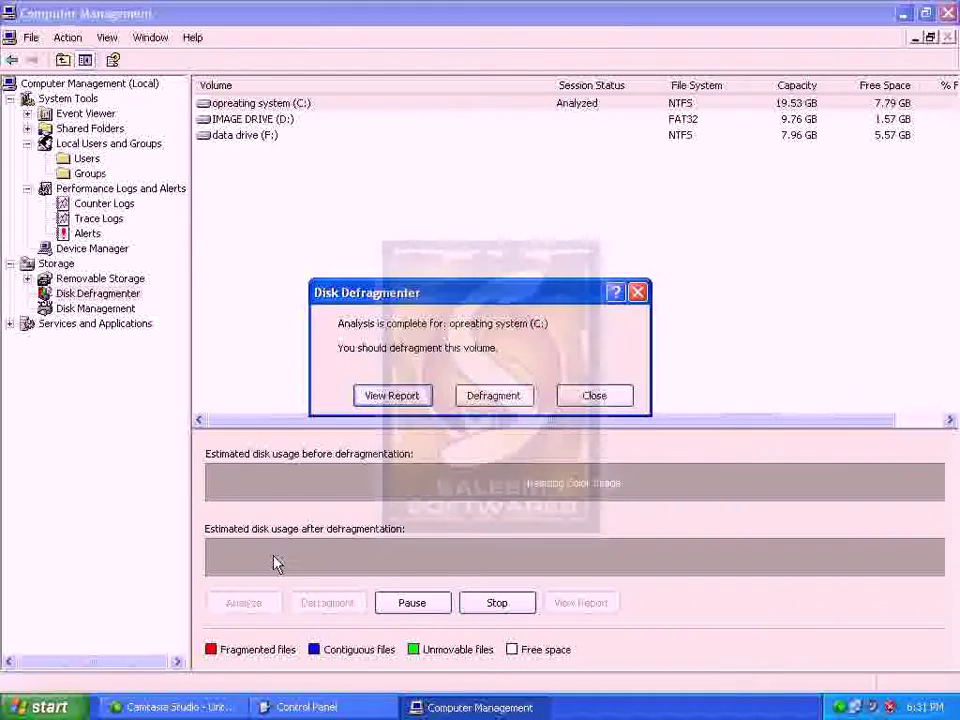
left_click(588, 396)
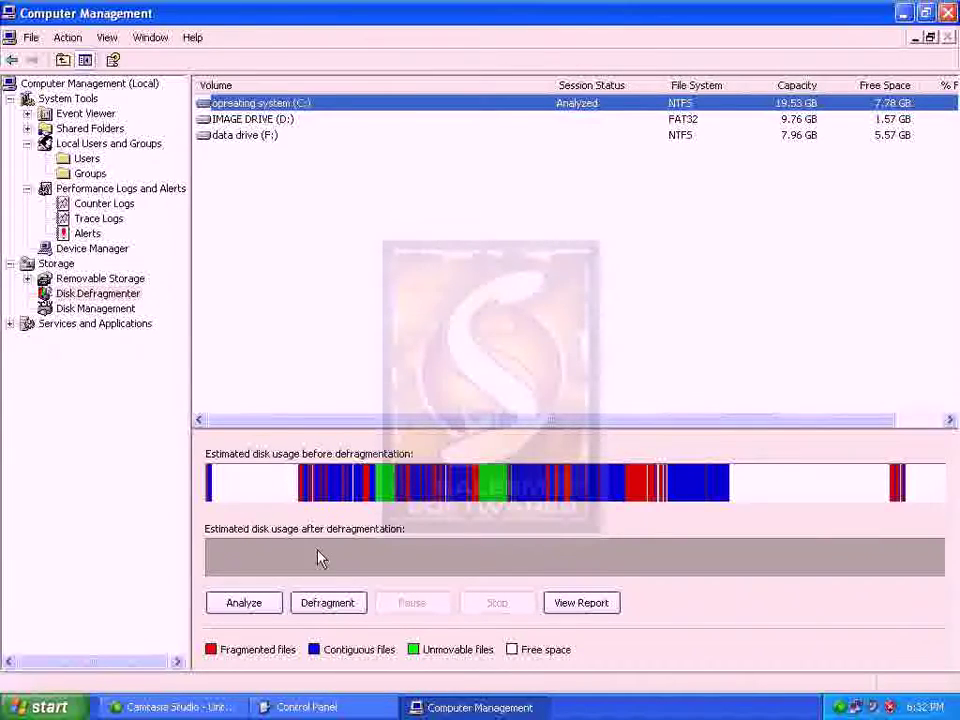
Defragment C:, stopping it at 3% so its status shows Stopped
left_click(340, 606)
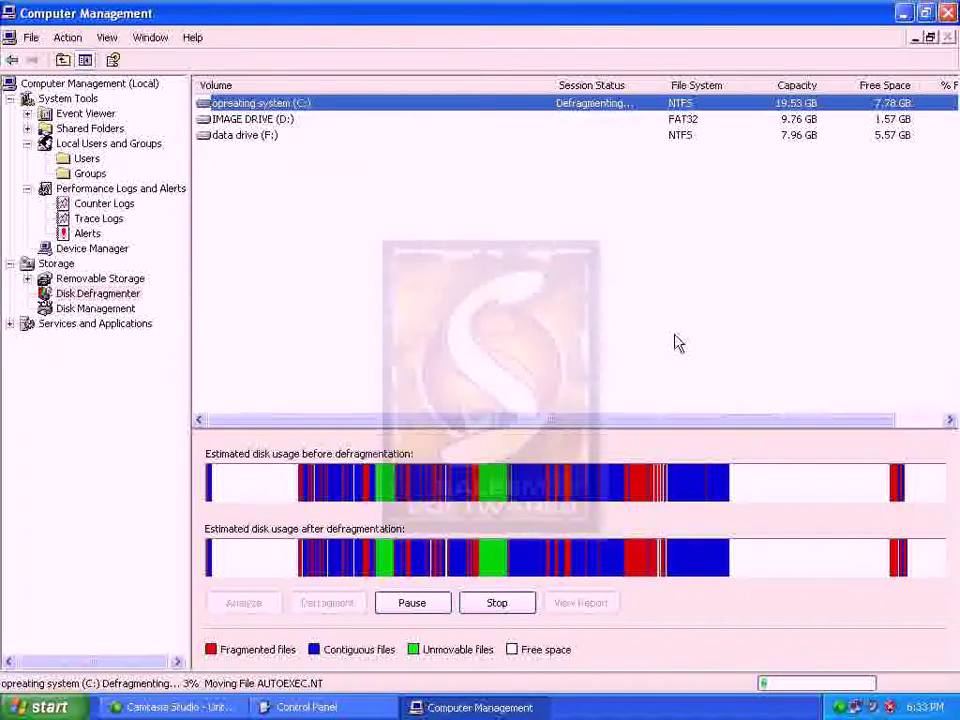
left_click(513, 614)
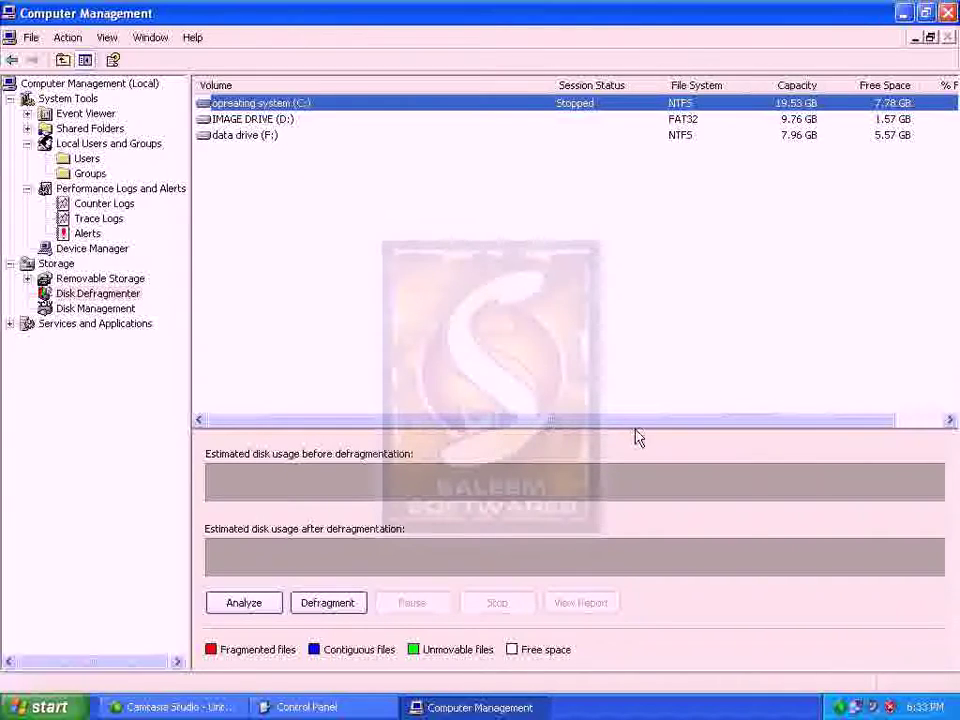
Analyze data drive (F:) and close the report saying it needs no defragmenting
left_click_drag(649, 424, 471, 403)
left_click(252, 137)
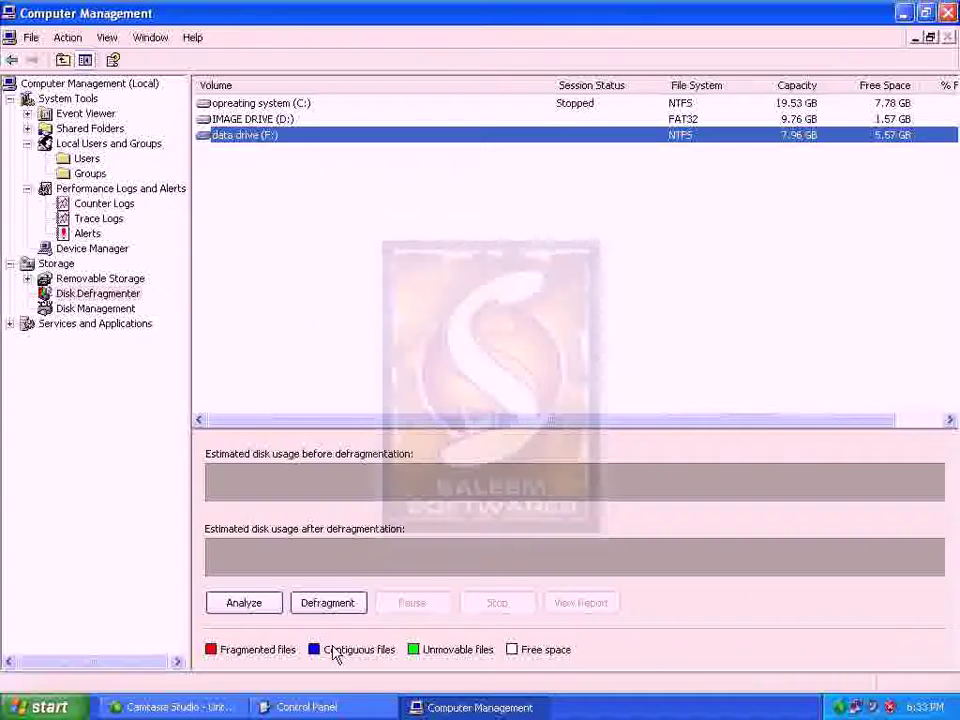
left_click(259, 605)
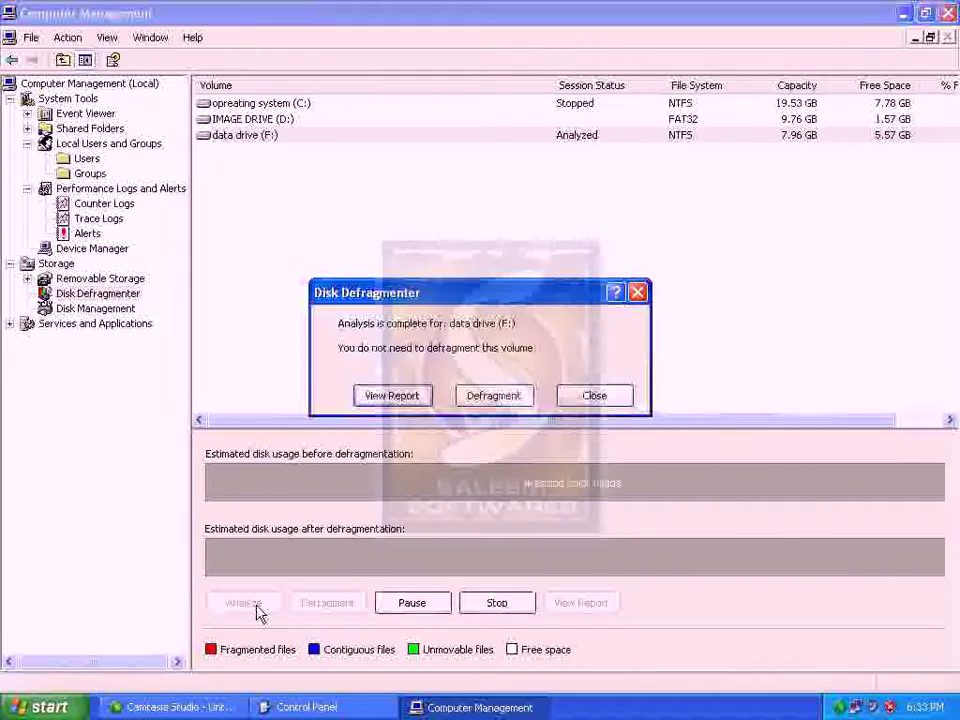
left_click(604, 398)
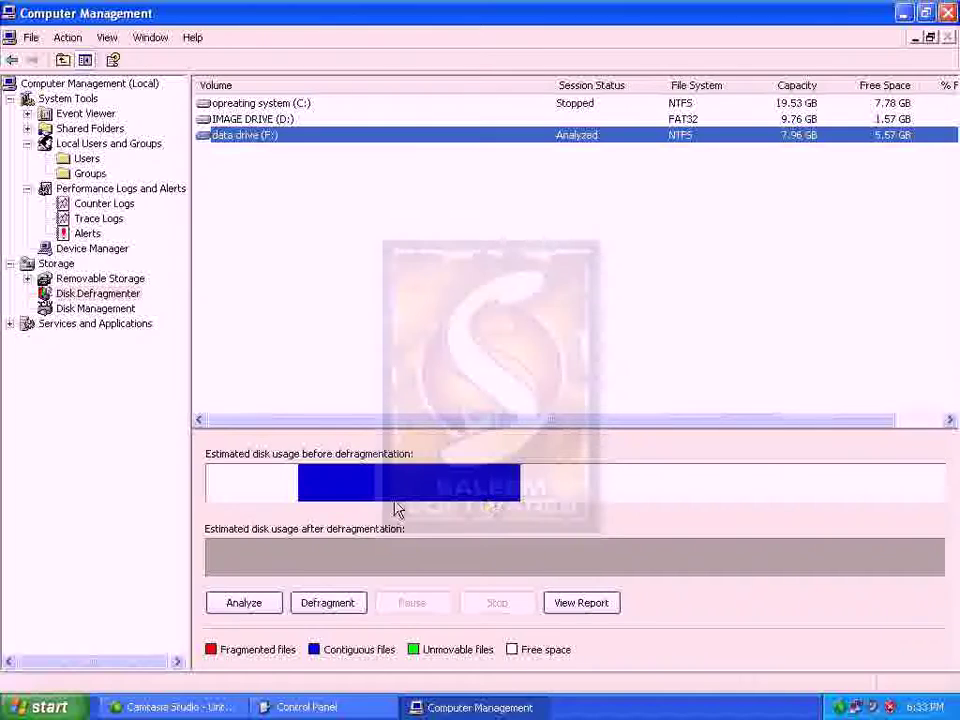
Defragment data drive (F:) twice, dismissing the 'Defragmentation is complete' message each time
left_click(330, 603)
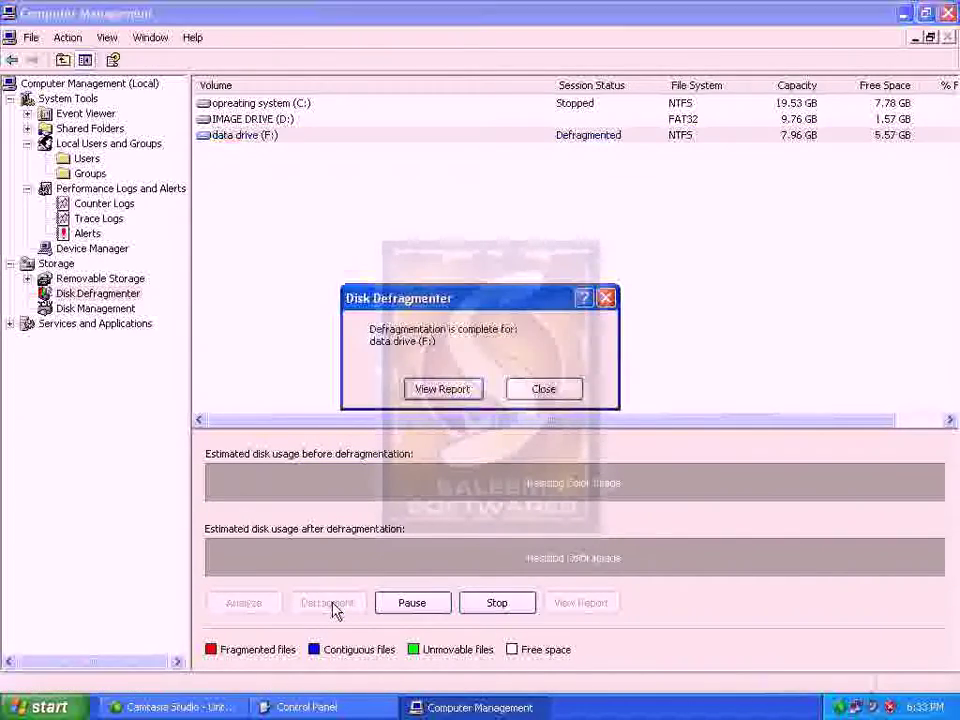
left_click(531, 391)
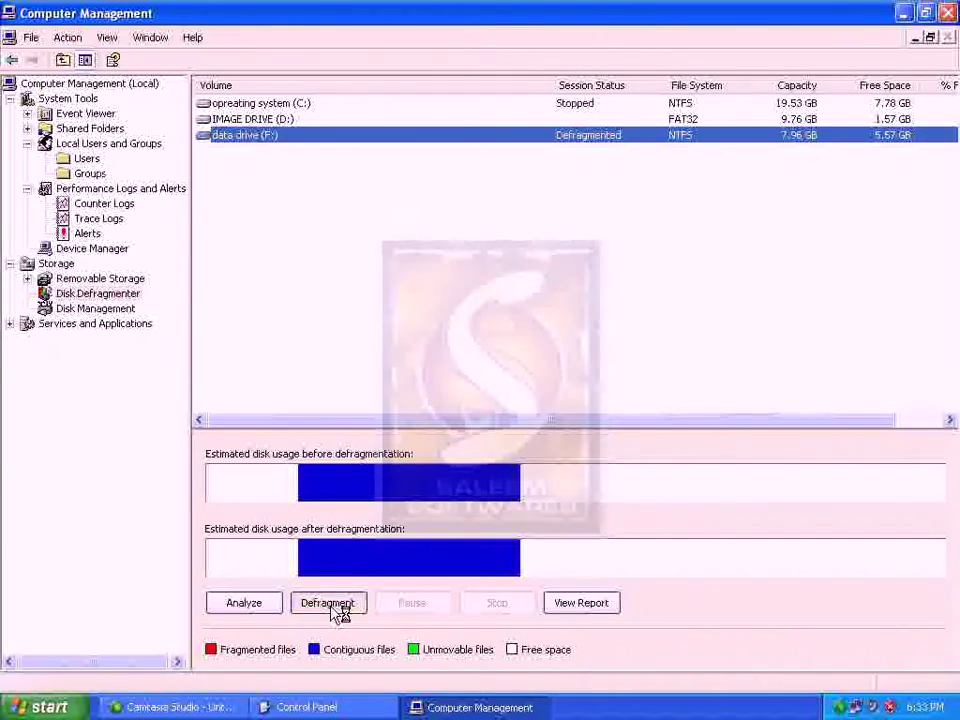
left_click(338, 608)
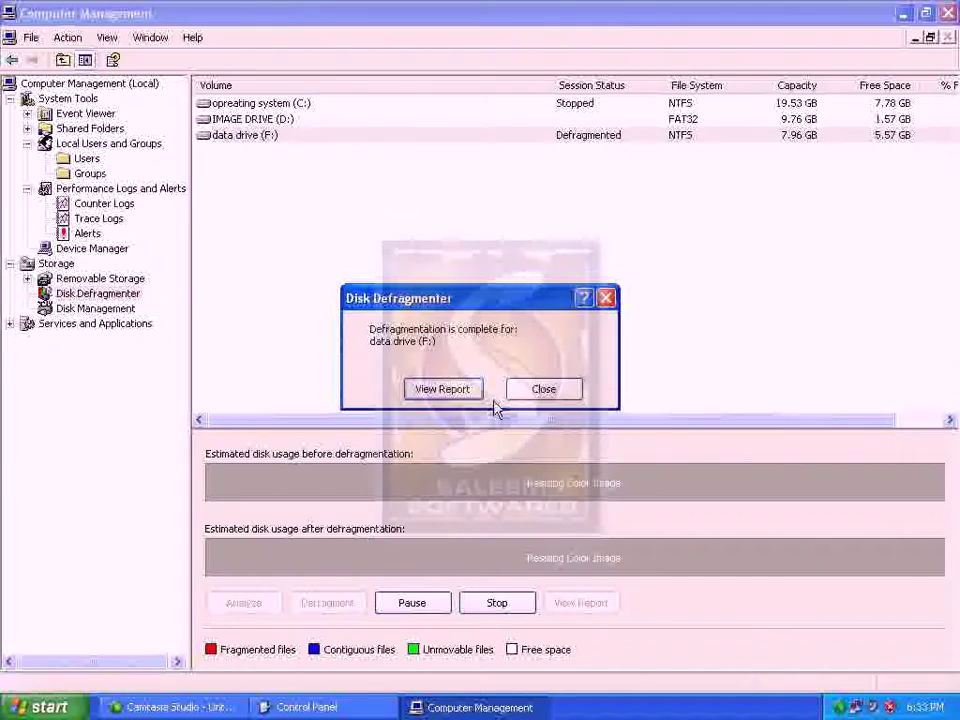
key("Return")
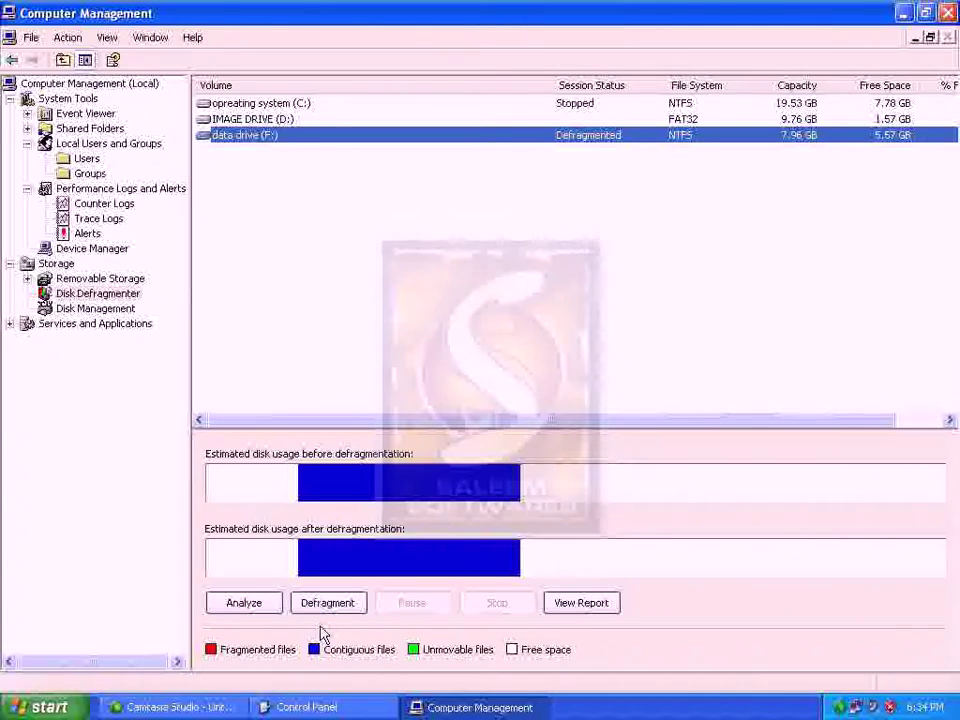
Re-analyze the operating system (C:) volume, then switch to Disk Management under Storage
left_click(284, 106)
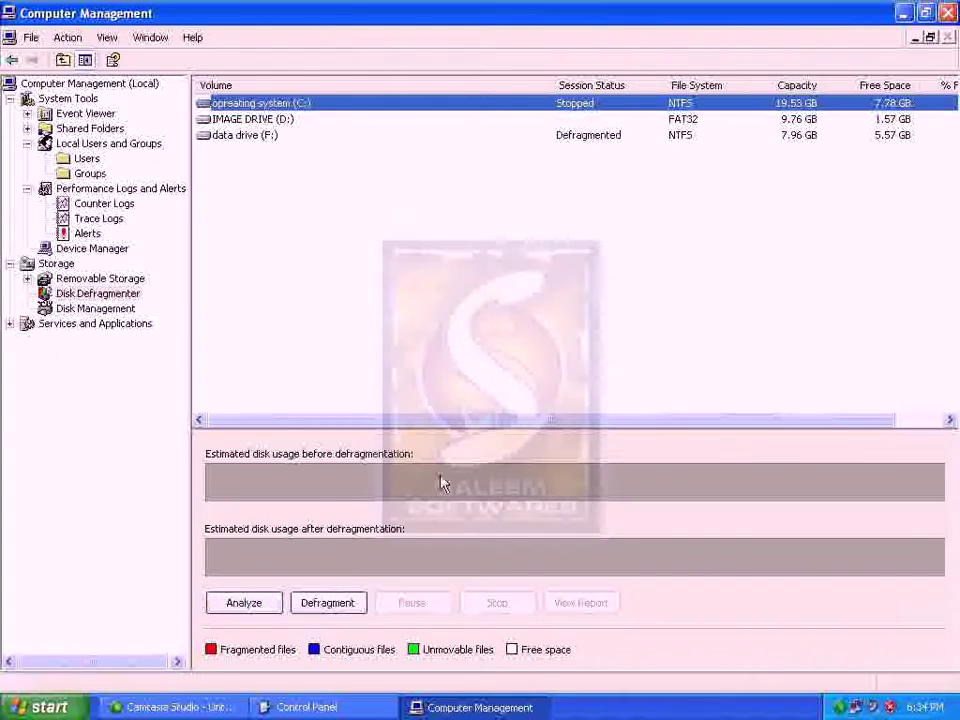
key("alt+a")
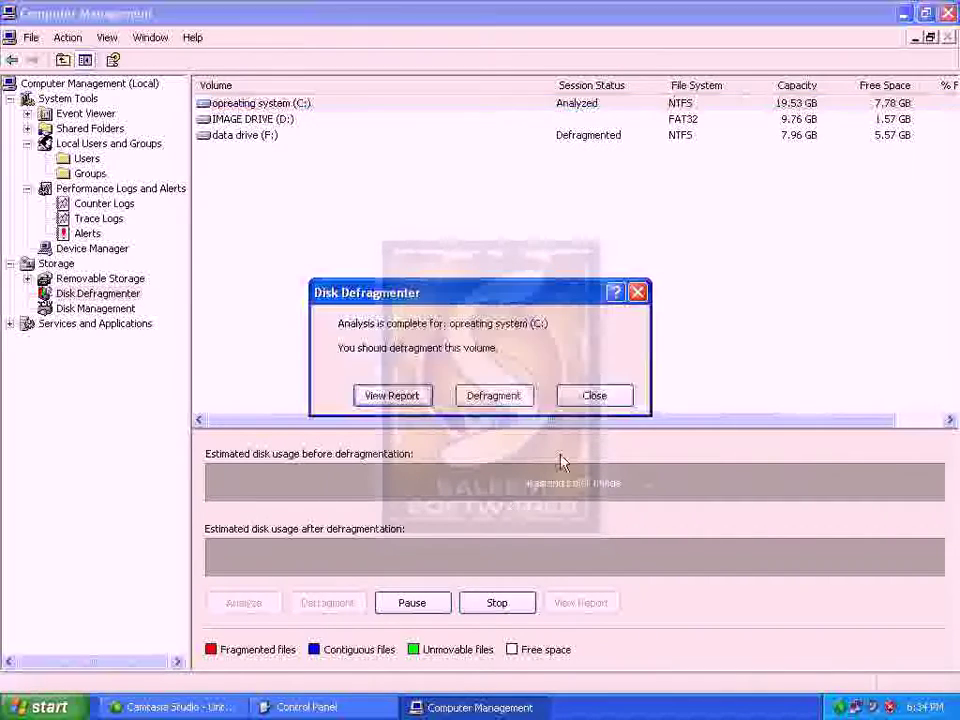
key("Escape")
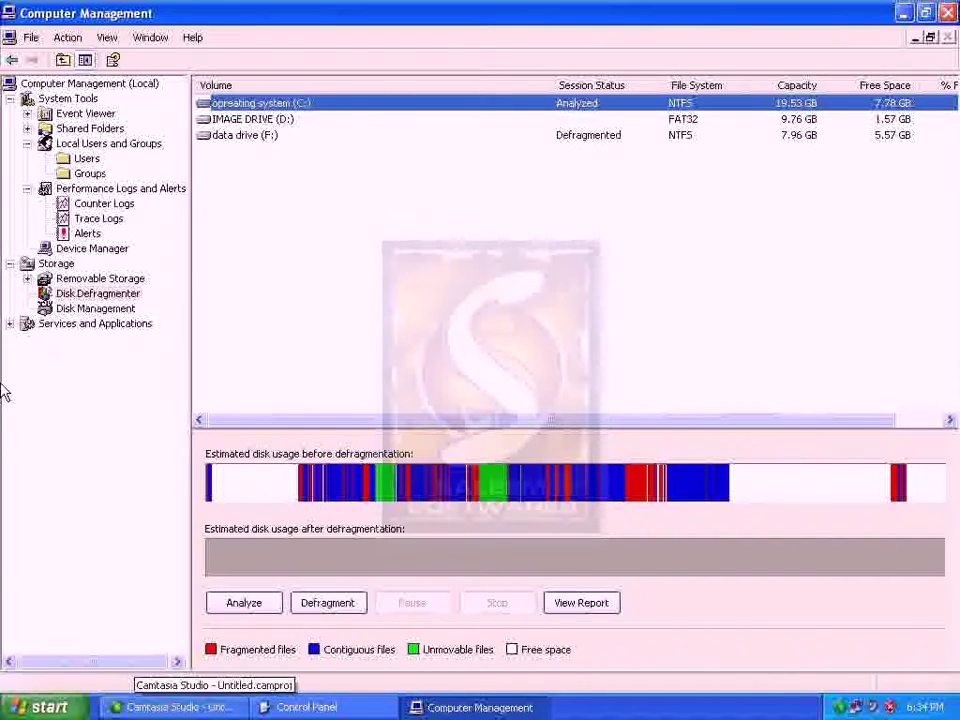
left_click(112, 311)
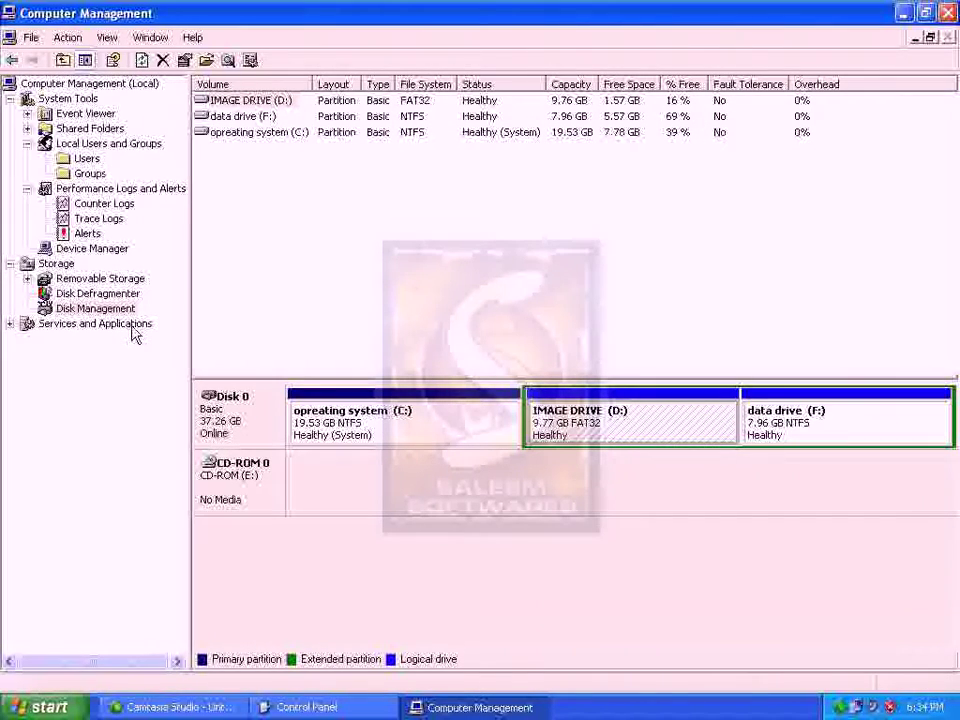
Inspect Disk 0's C:, IMAGE DRIVE (D:) and data drive (F:) partitions, then minimise Computer Management
left_click(242, 176)
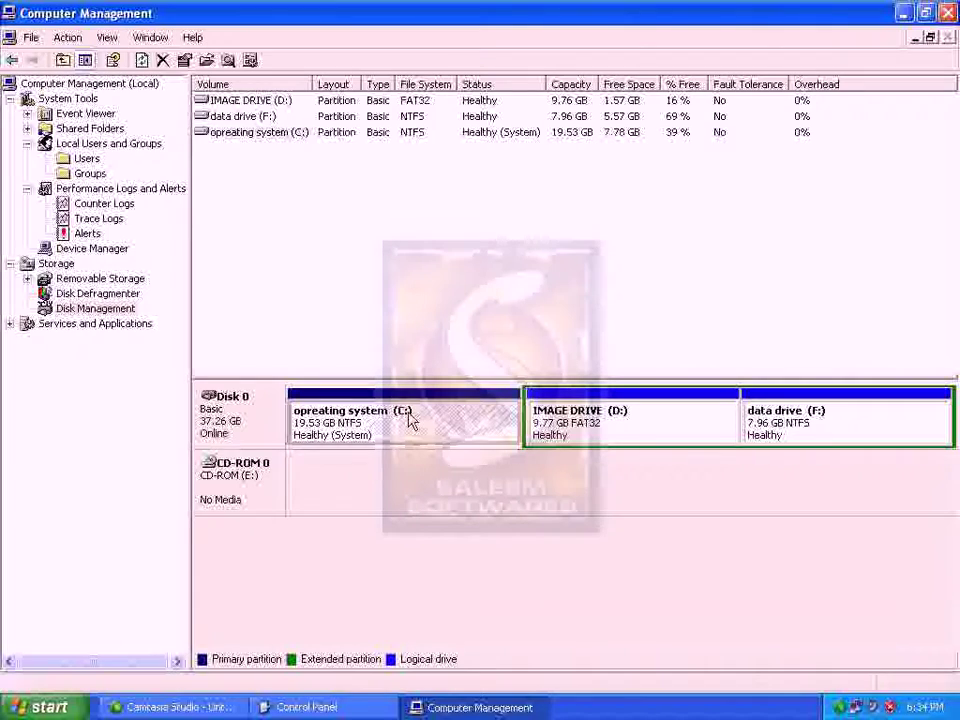
left_click(602, 446)
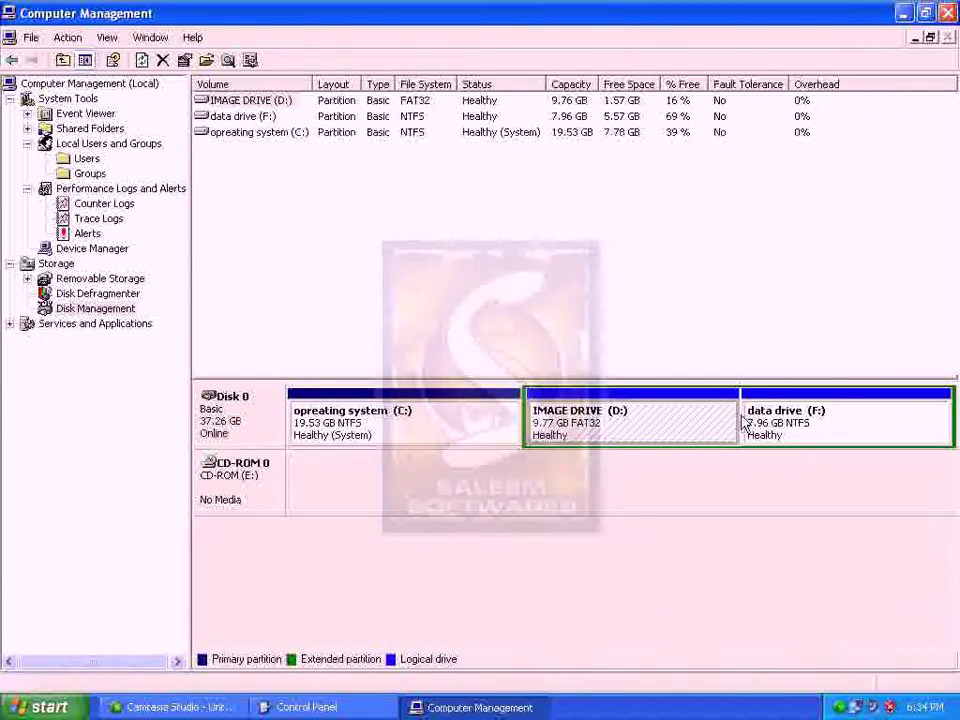
left_click(795, 427)
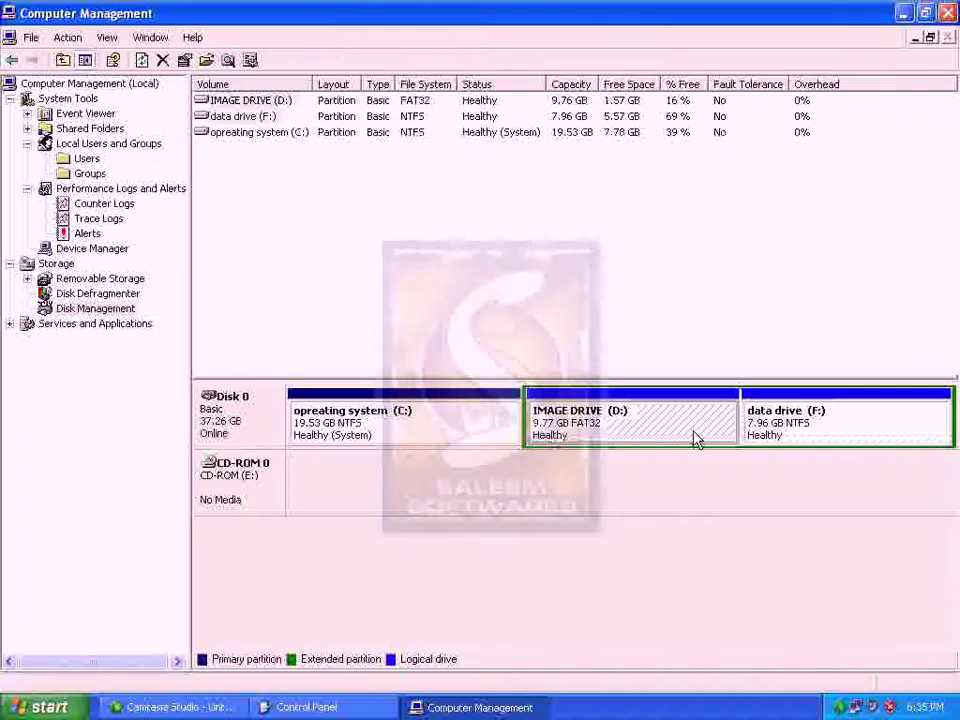
left_click(416, 432)
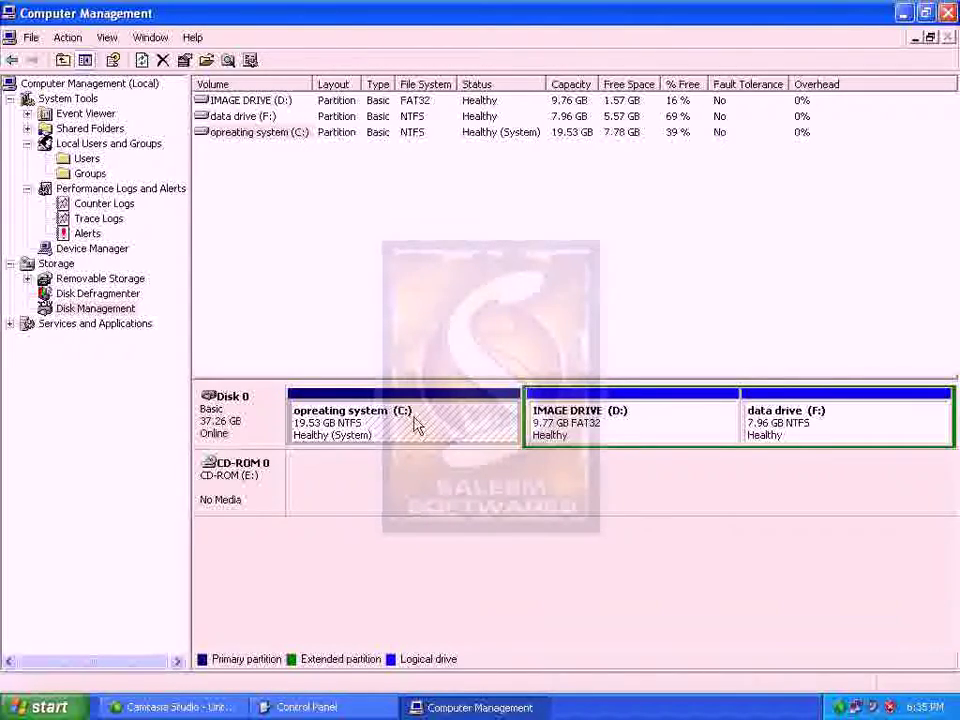
left_click(752, 424)
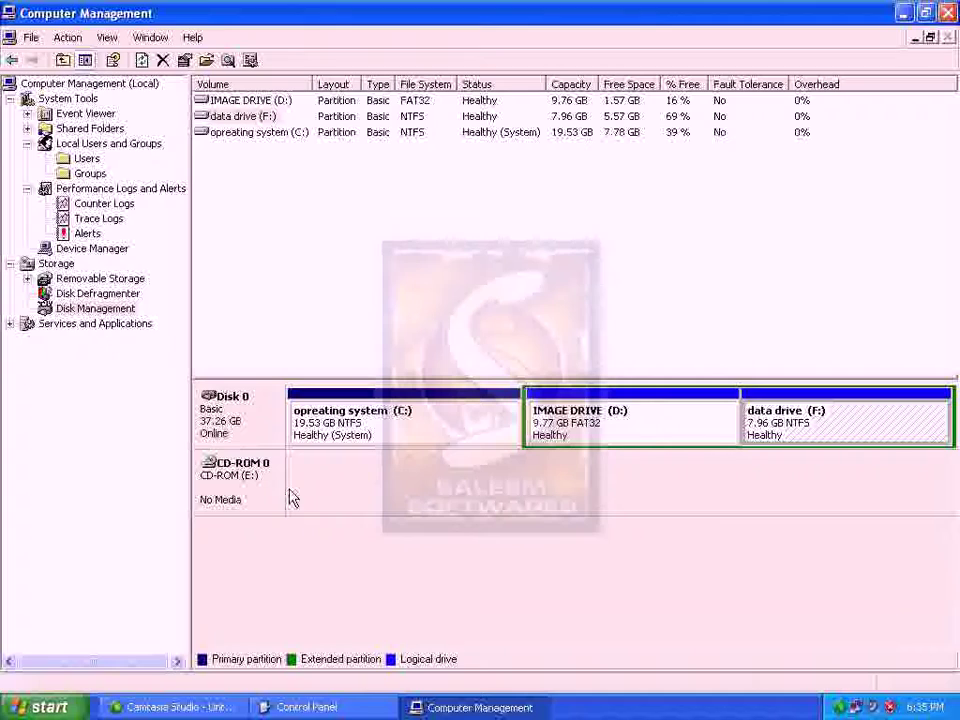
left_click(465, 709)
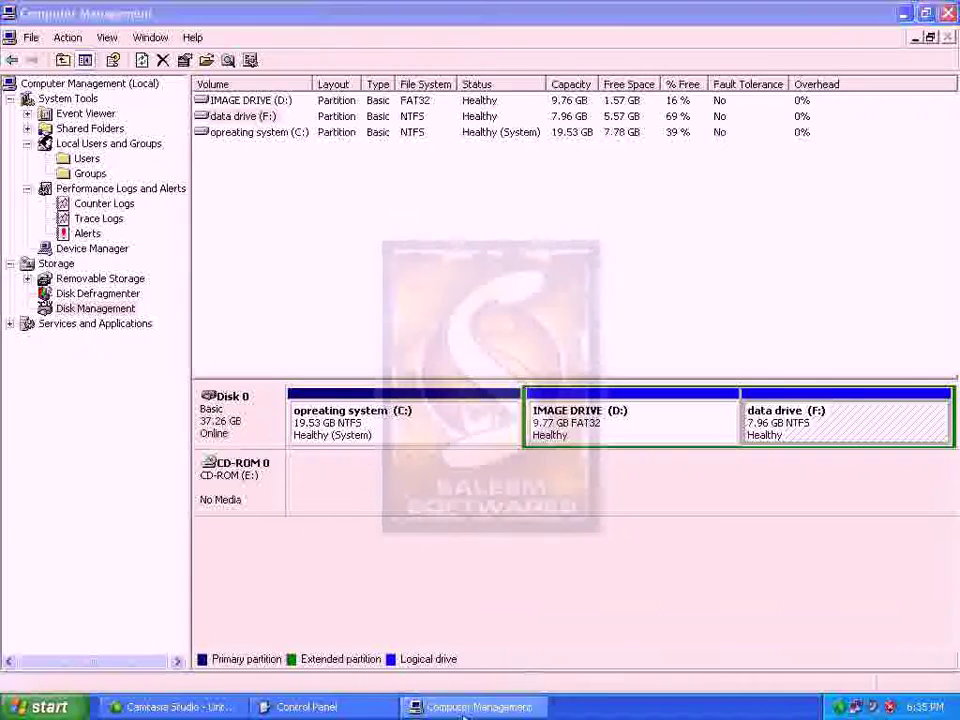
Minimise Control Panel and select the C:, Songs (D:), Pictures (E:) and Database (F:) partitions in turn
left_click(356, 711)
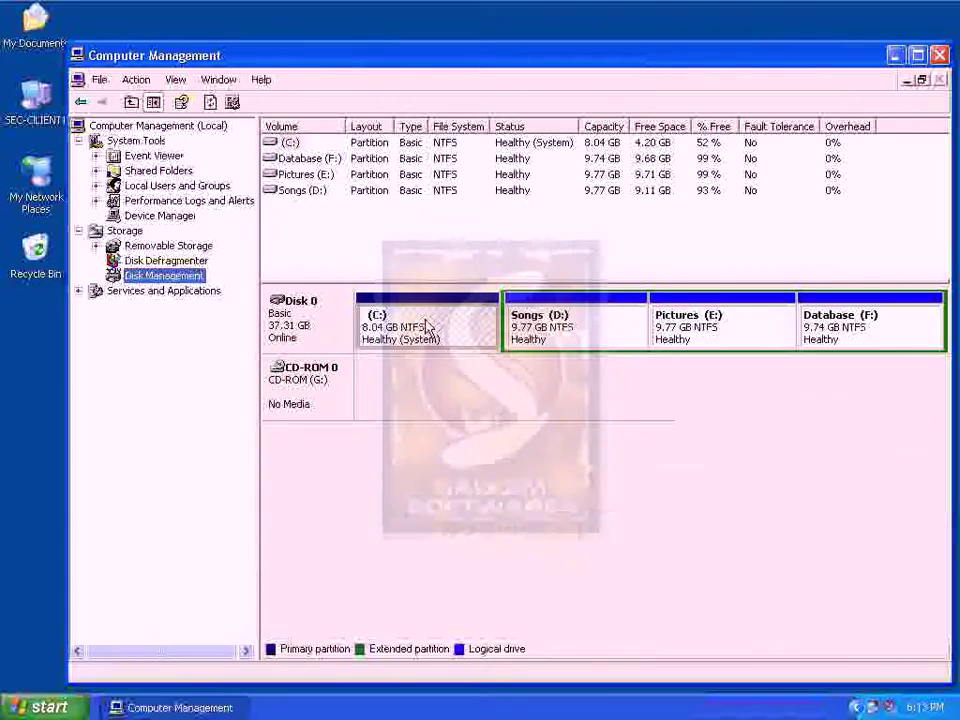
left_click(561, 332)
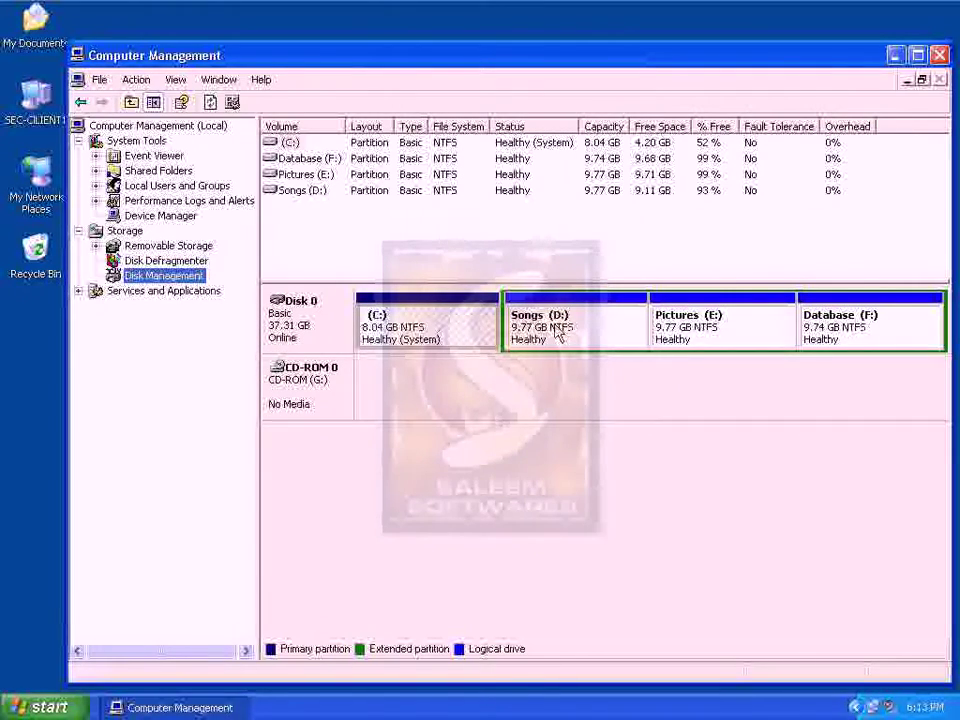
left_click(745, 333)
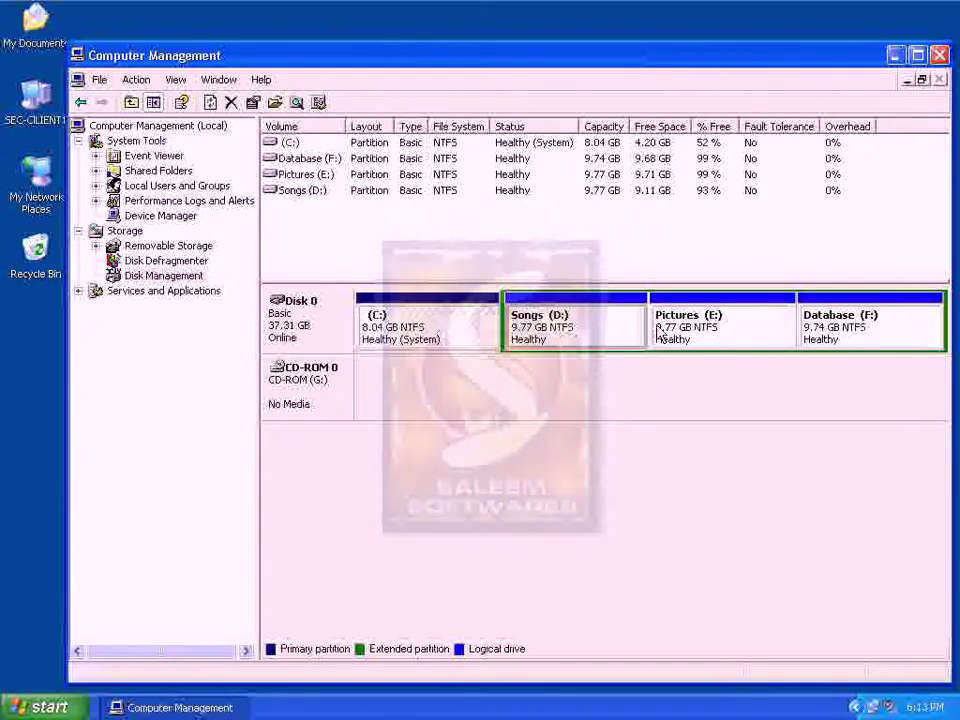
left_click(842, 345)
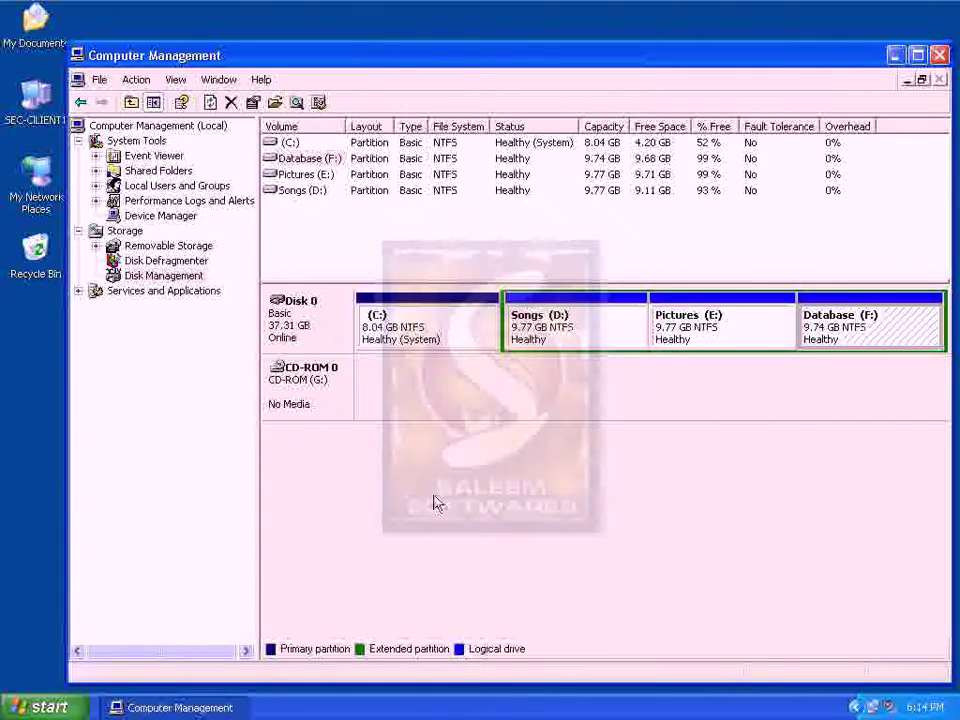
left_click(416, 319)
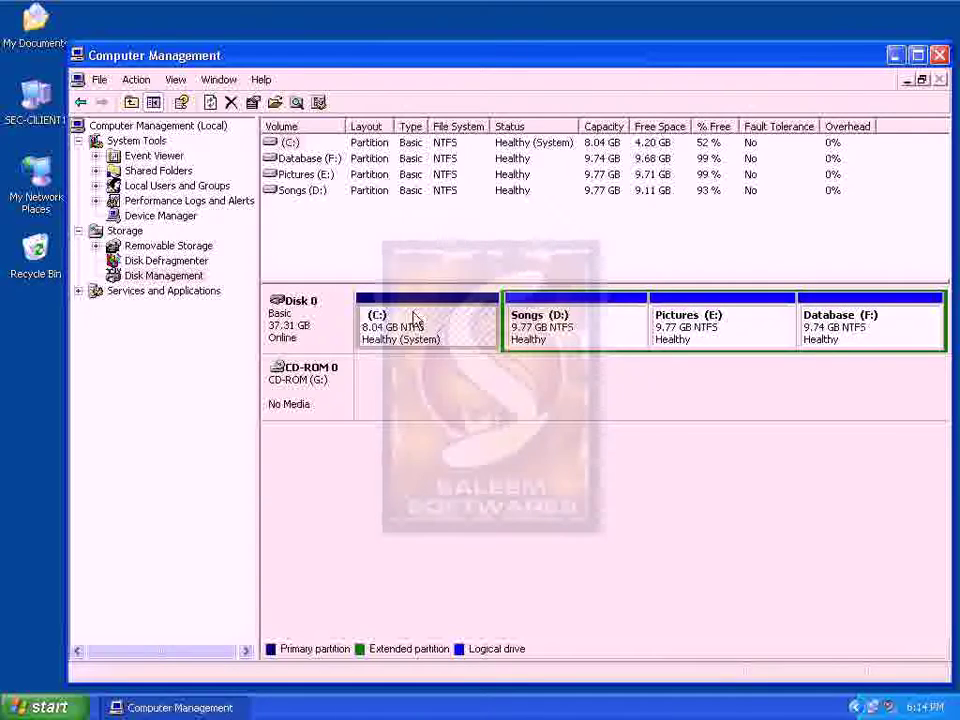
left_click(570, 326)
left_click(746, 313)
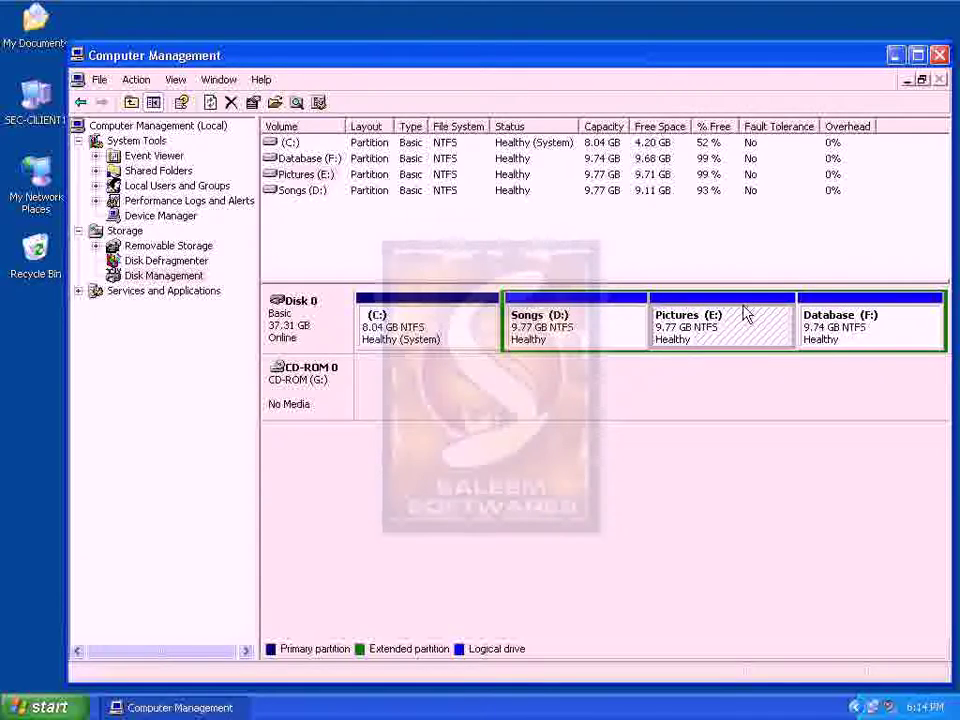
left_click(846, 318)
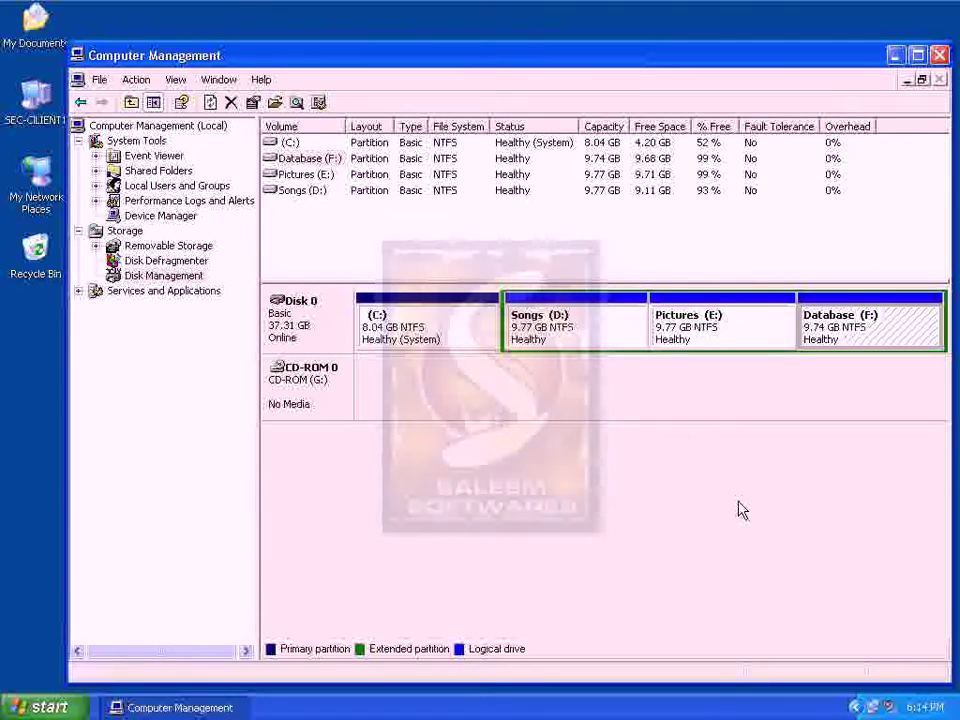
left_click(575, 337)
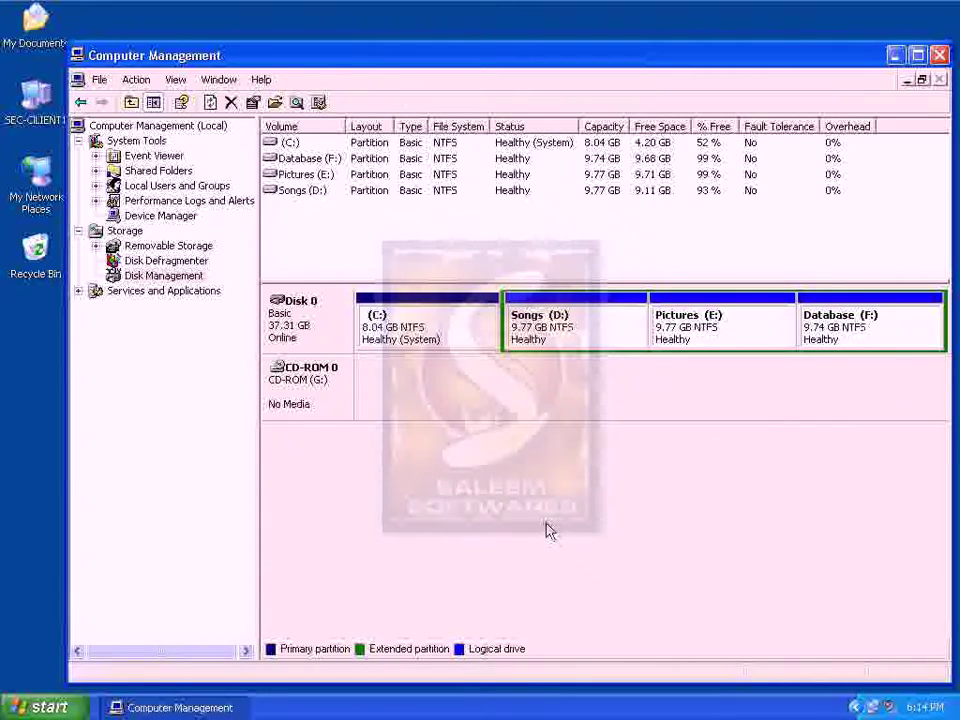
Browse the contents of the Database (F:), Pictures (E:) and Songs (D:) drives in My Computer, then close it
double_click(30, 110)
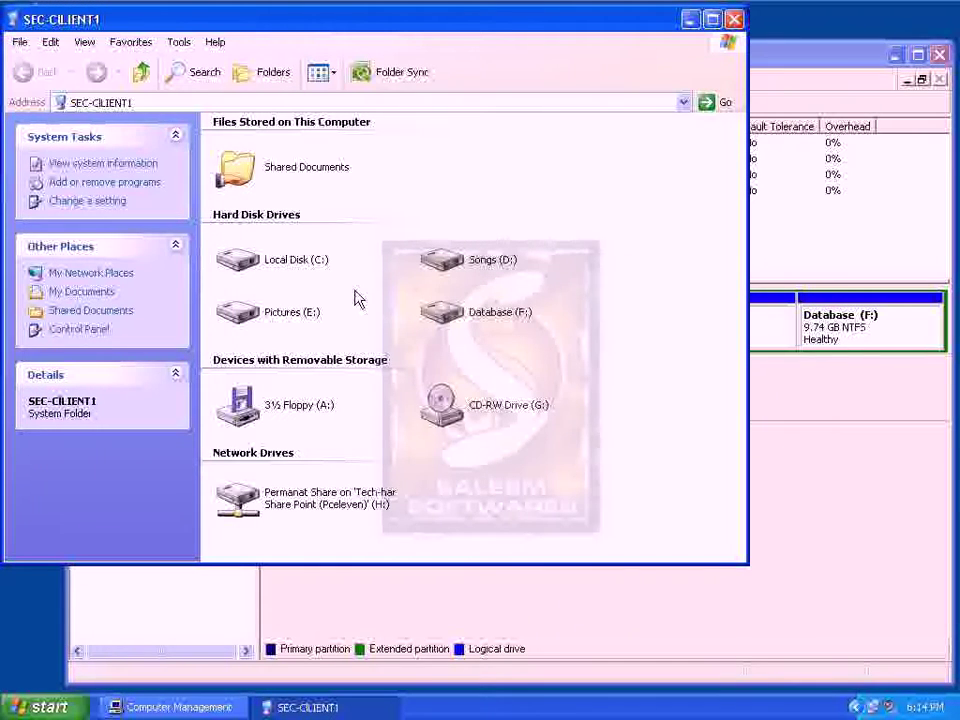
double_click(440, 312)
left_click(22, 72)
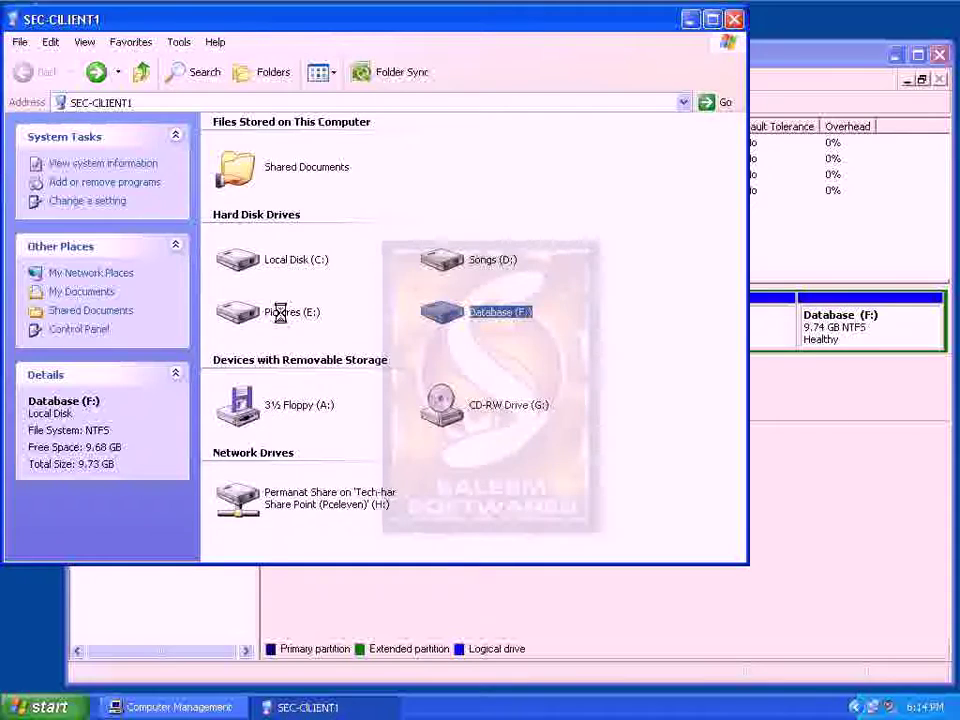
double_click(280, 312)
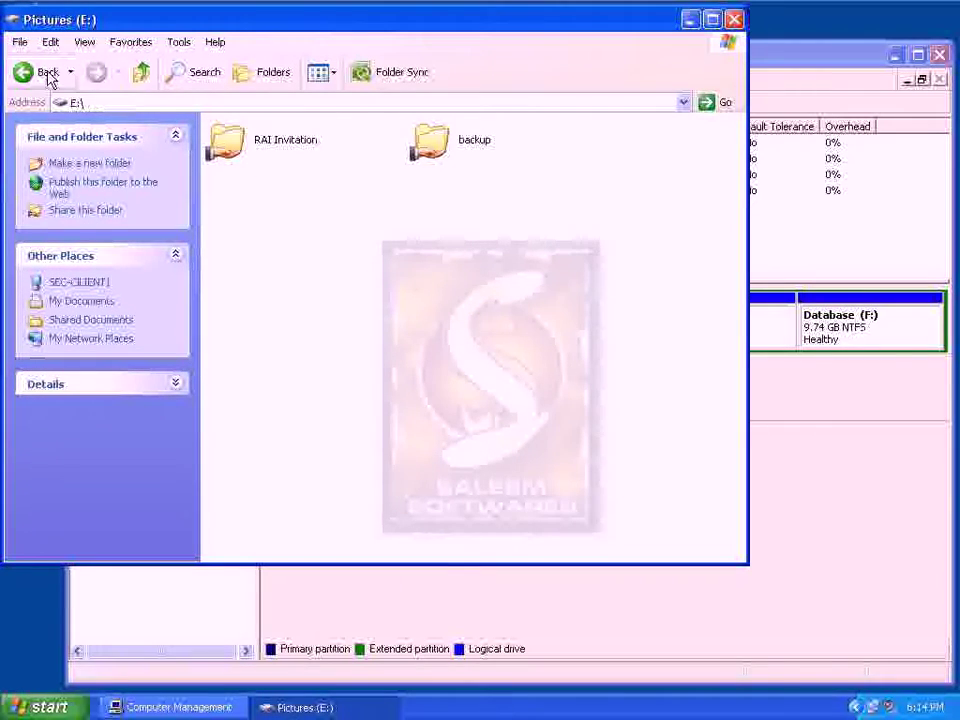
left_click(47, 76)
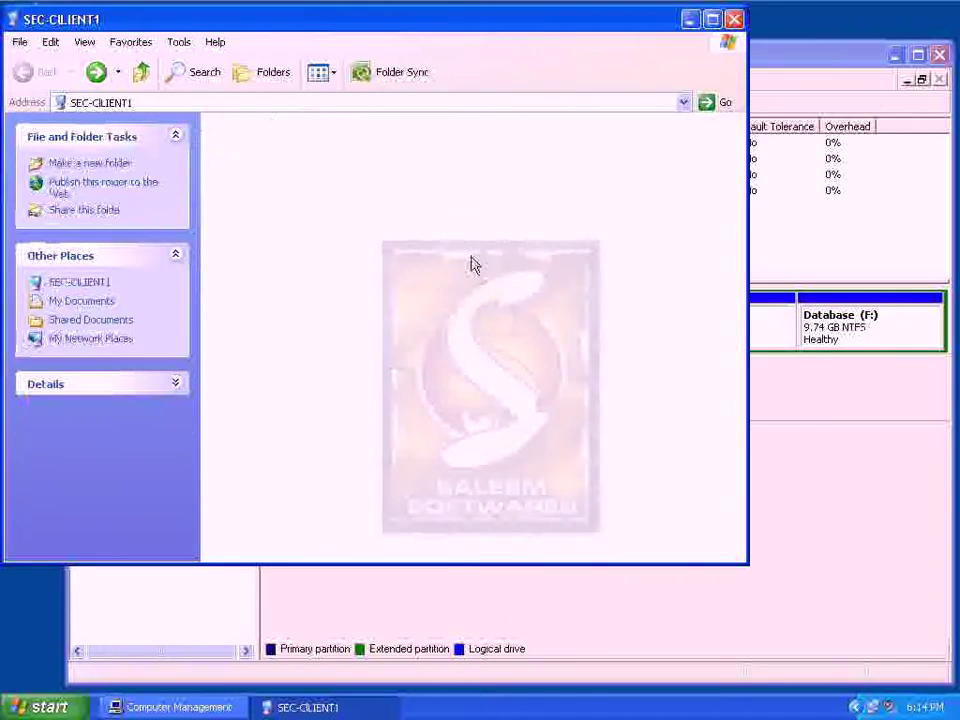
double_click(474, 264)
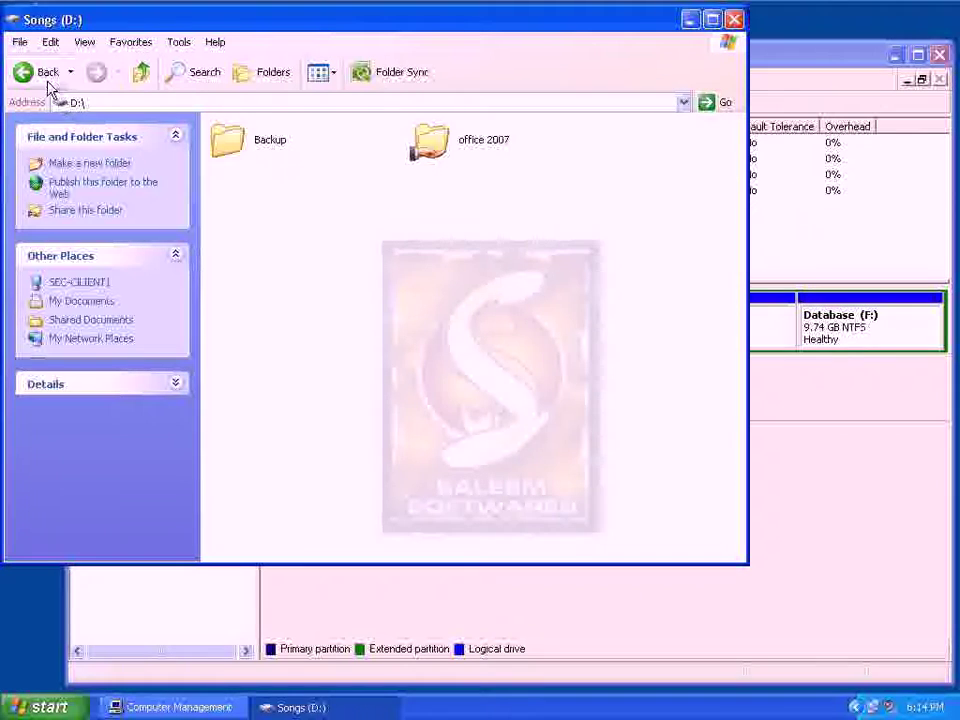
left_click(47, 80)
left_click(733, 19)
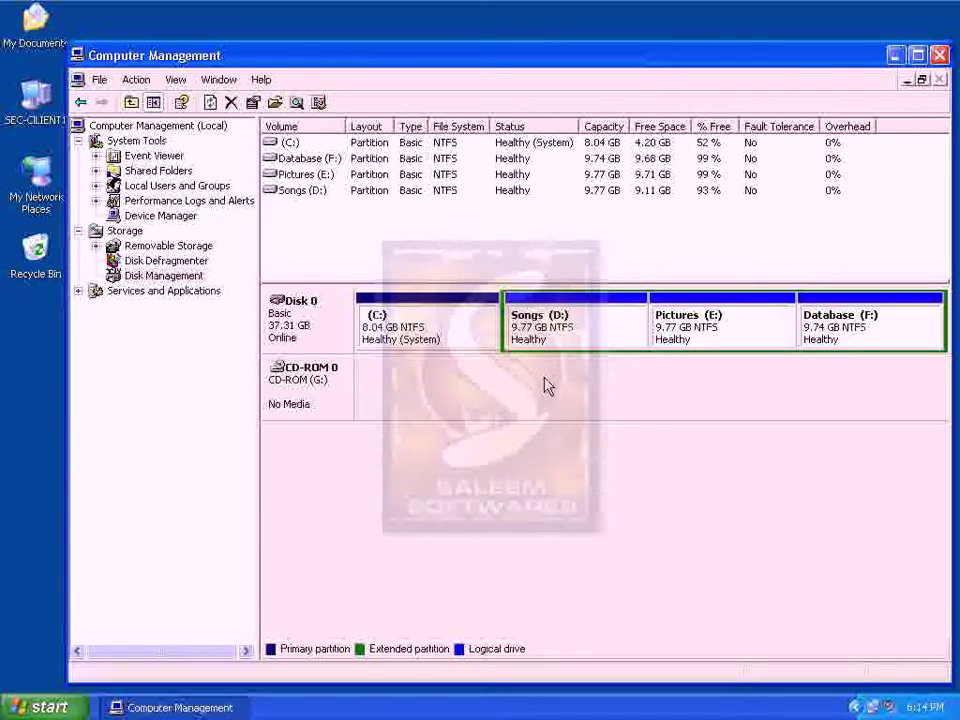
left_click(550, 345)
left_click(456, 332)
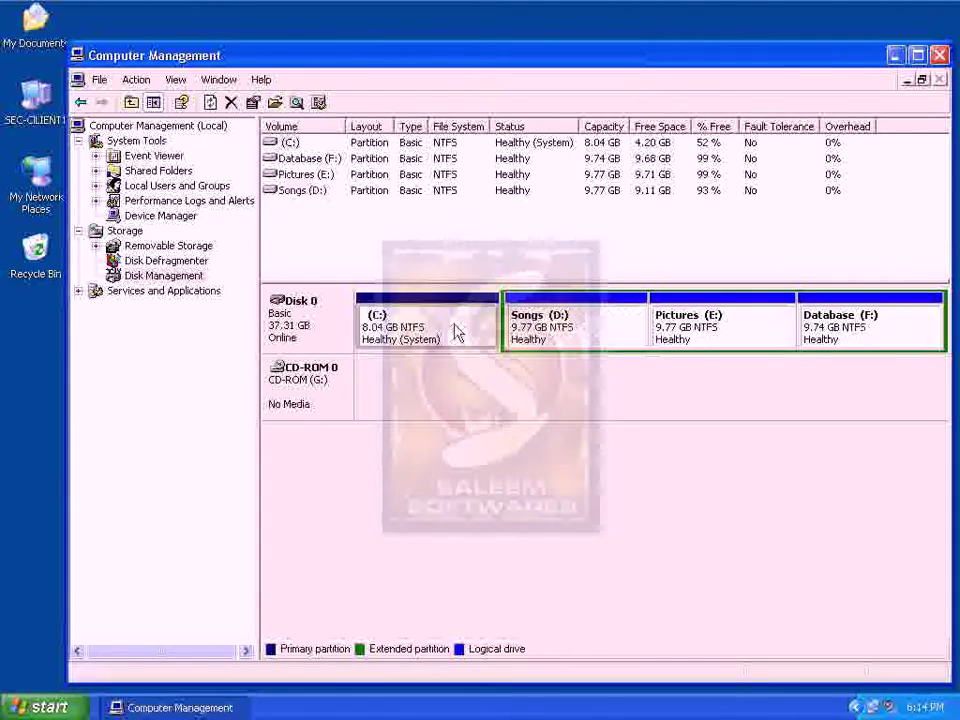
left_click(615, 345)
left_click(746, 326)
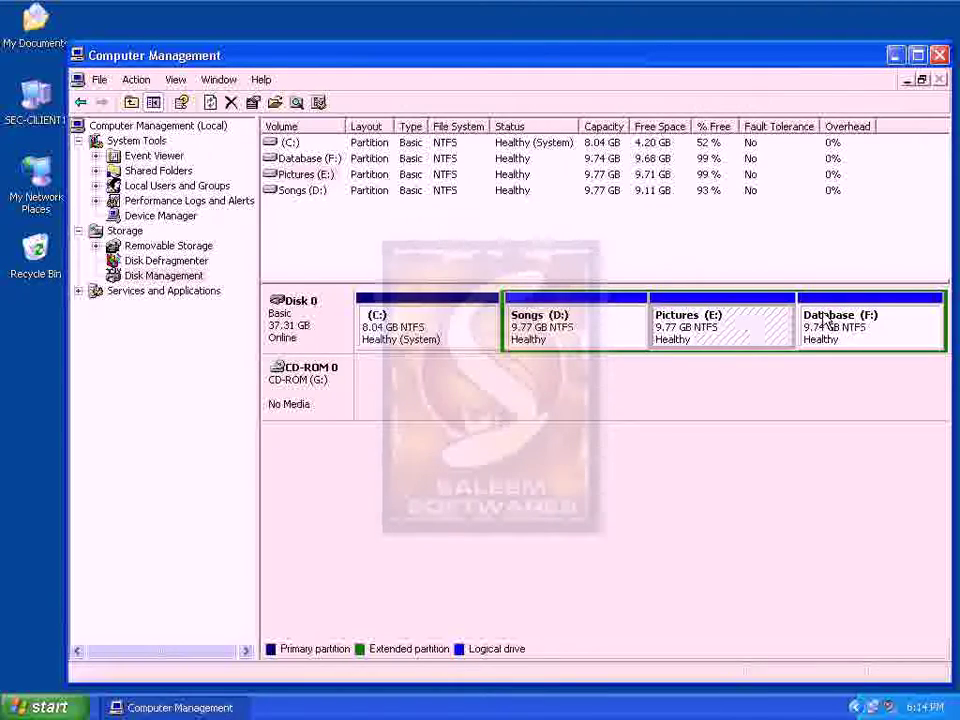
left_click(828, 318)
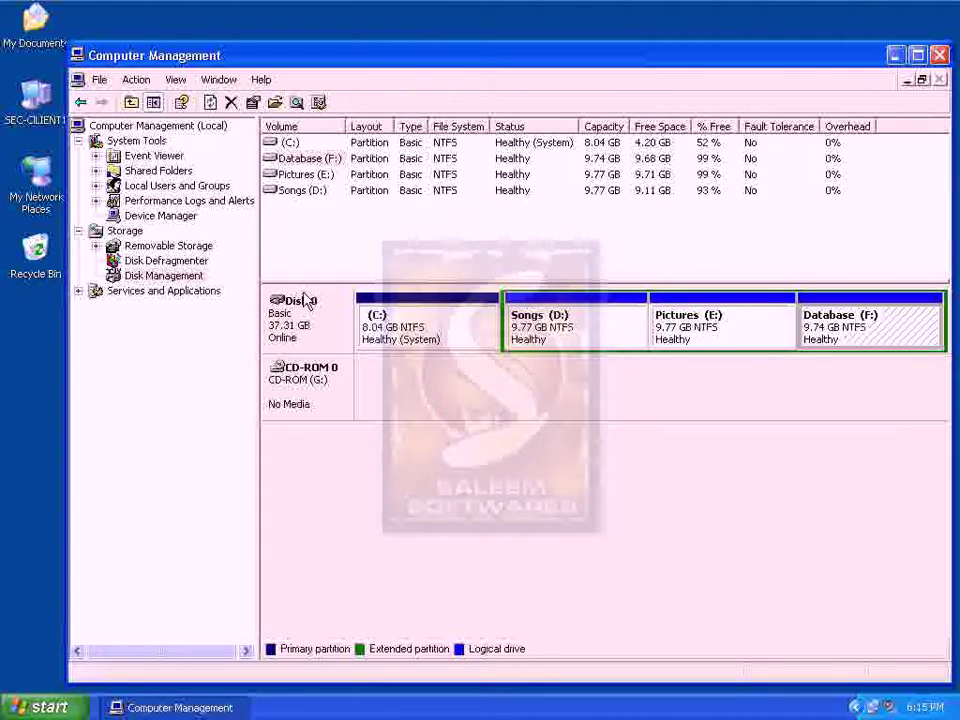
left_click(553, 336)
left_click(12, 84)
double_click(28, 98)
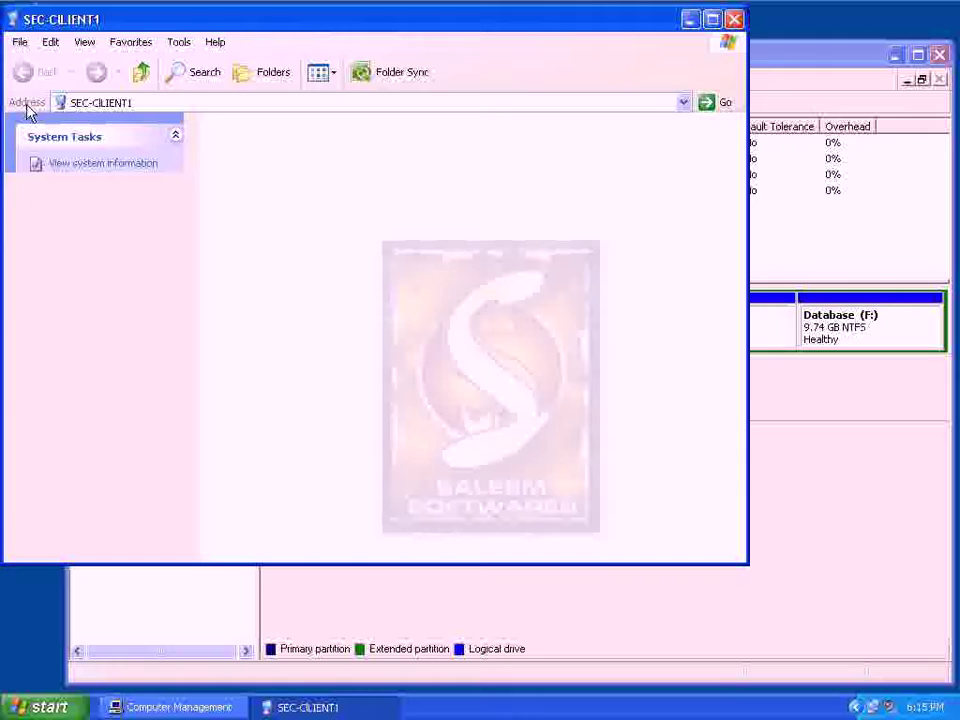
left_click(440, 262)
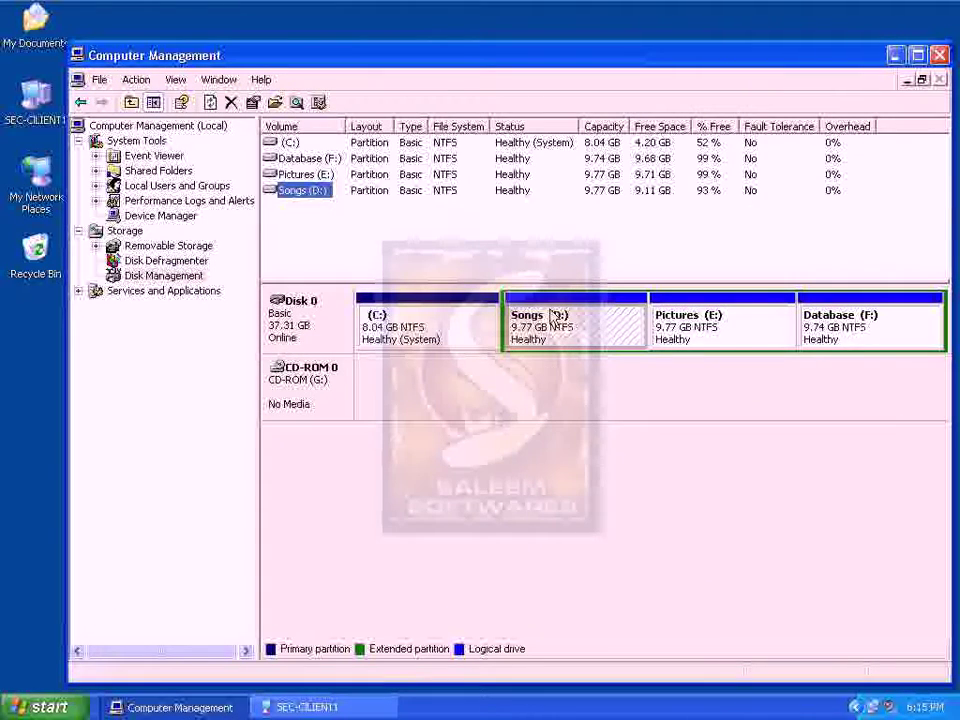
Delete the Songs (D:) logical drive and check the remaining drives in My Computer
right_click(553, 314)
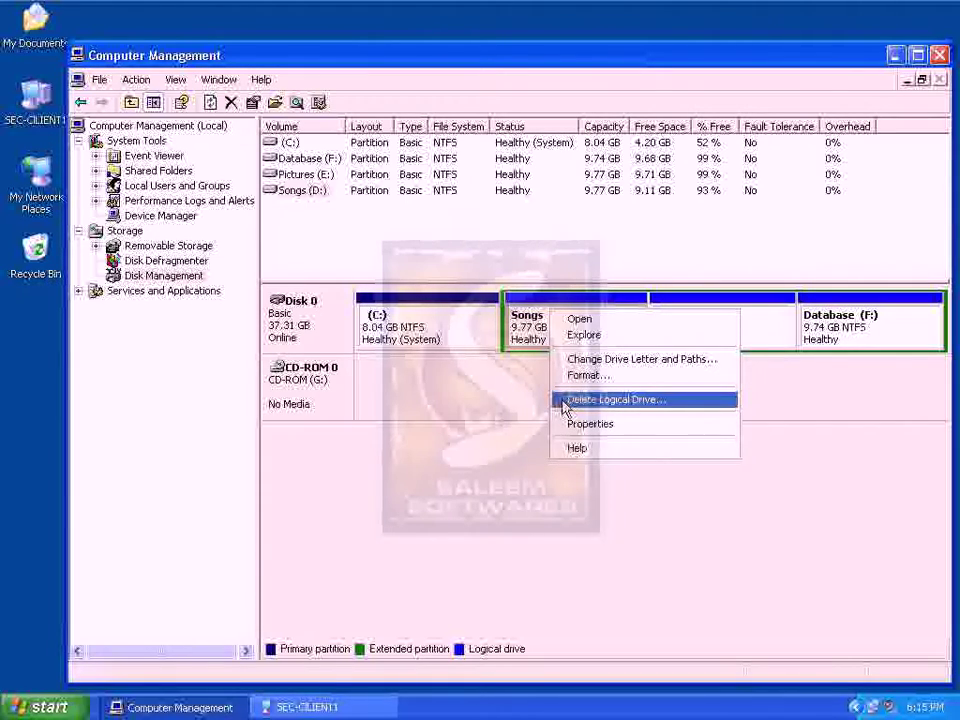
left_click(565, 400)
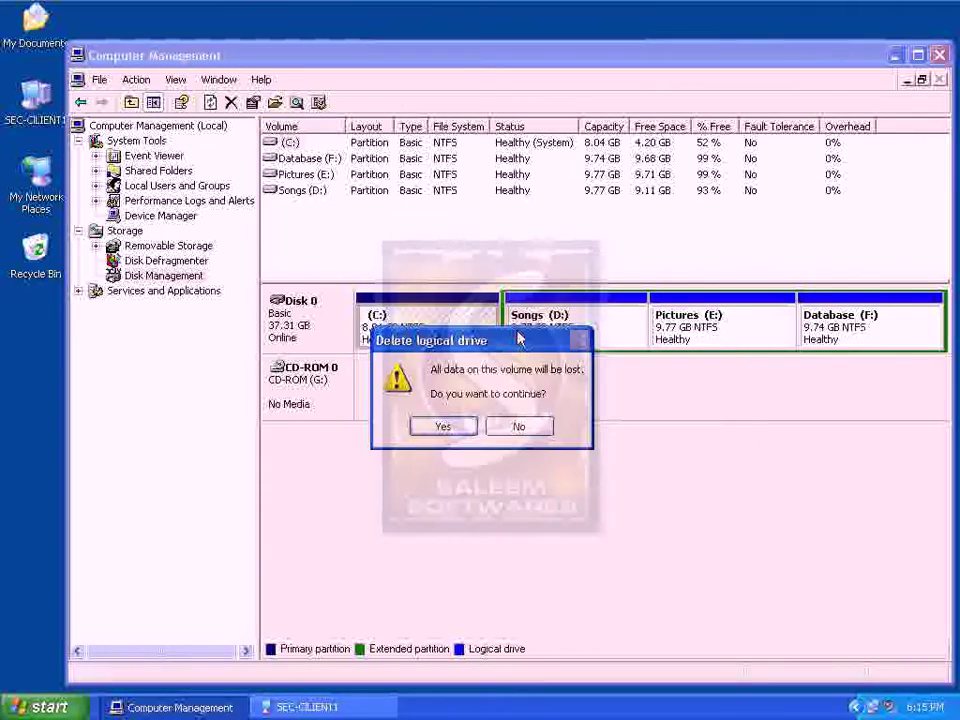
left_click(447, 427)
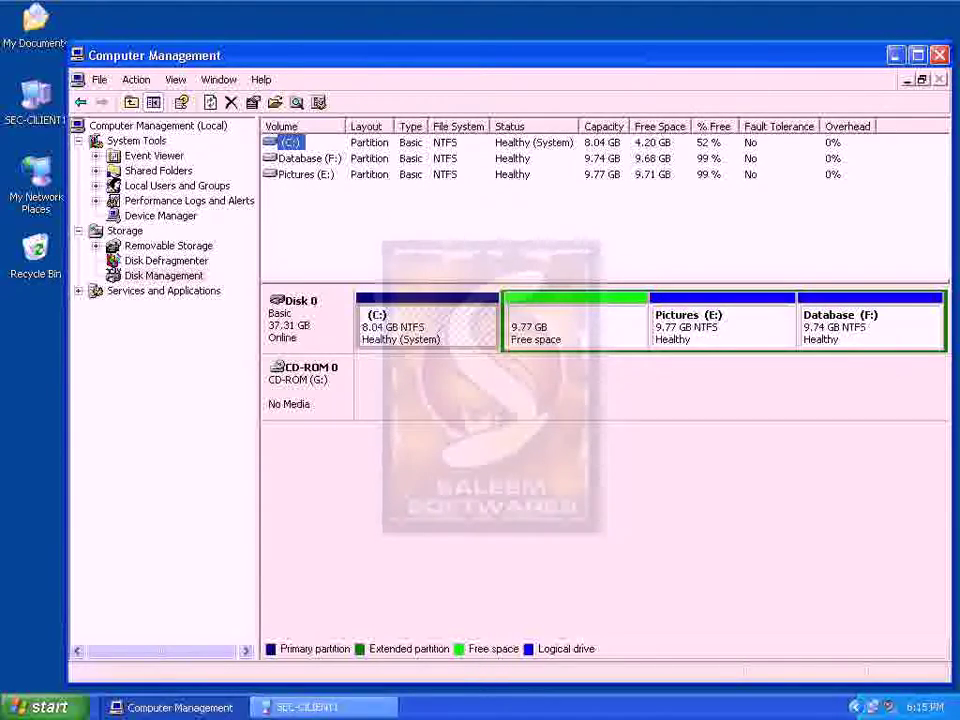
left_click(268, 706)
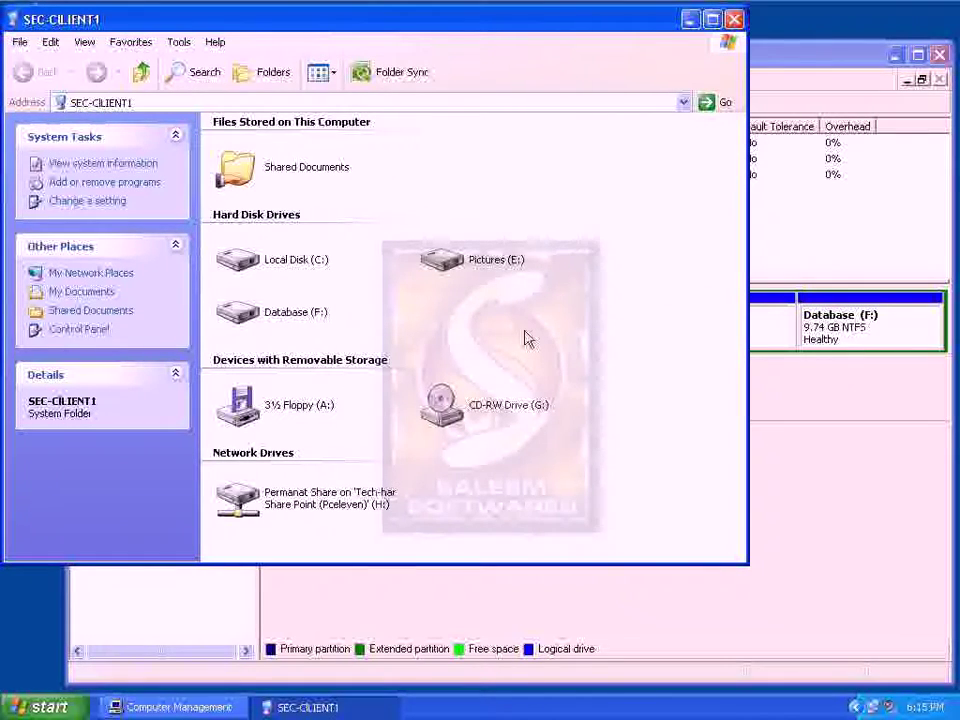
left_click(368, 707)
Delete the Pictures (E:) logical drive and check My Computer's drive list again
left_click(708, 336)
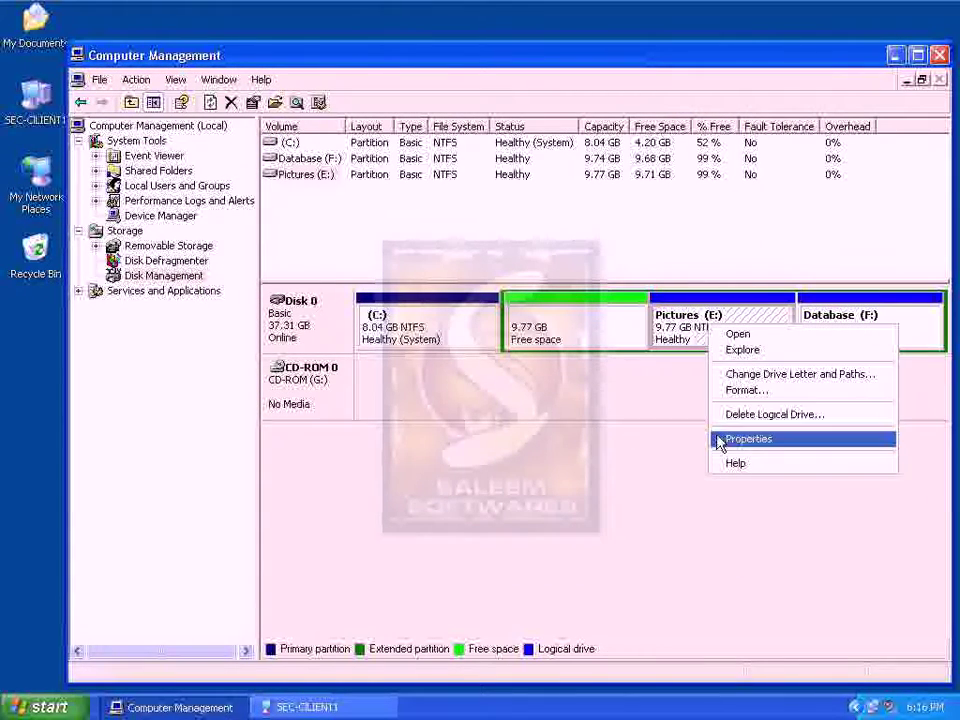
left_click(722, 420)
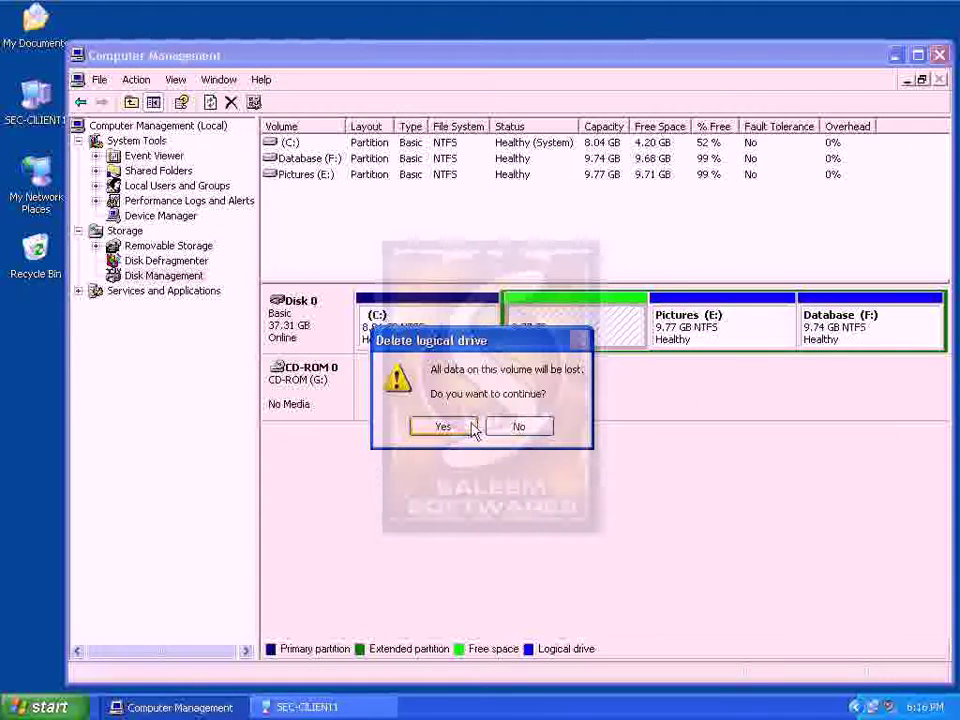
left_click(469, 425)
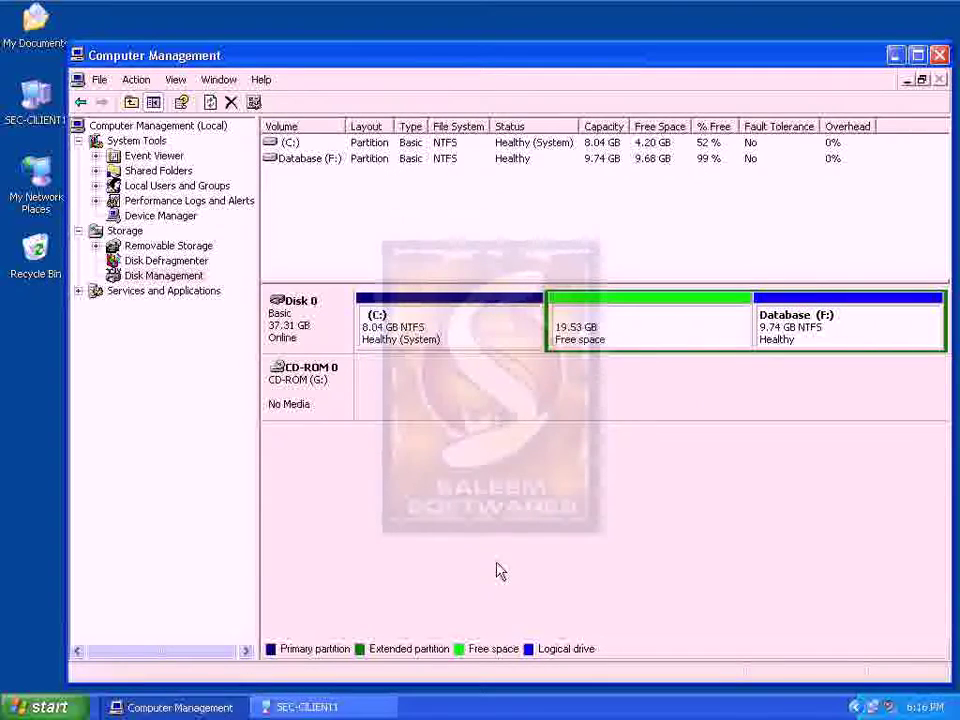
left_click(322, 707)
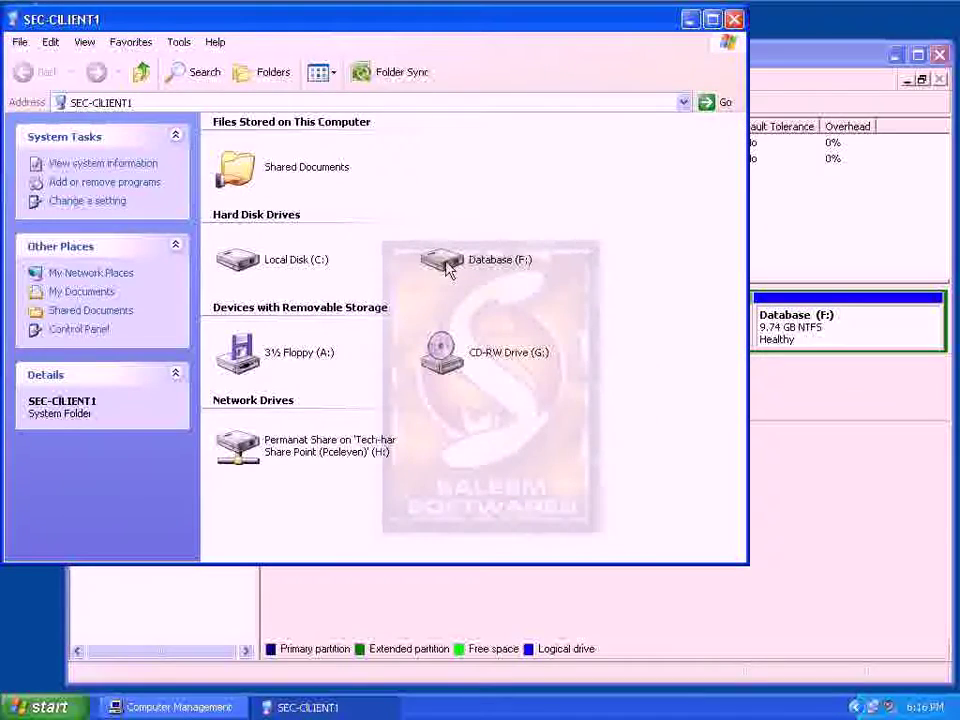
Delete the Database (F:) logical drive from Disk 0
mouse_move(486, 266)
left_click(318, 707)
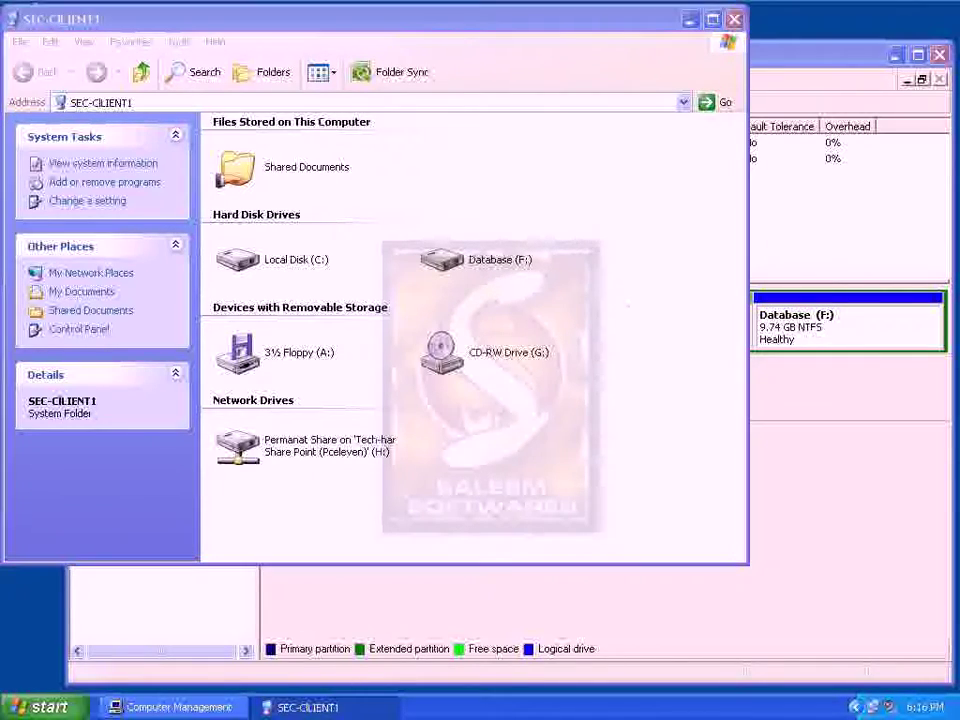
right_click(847, 320)
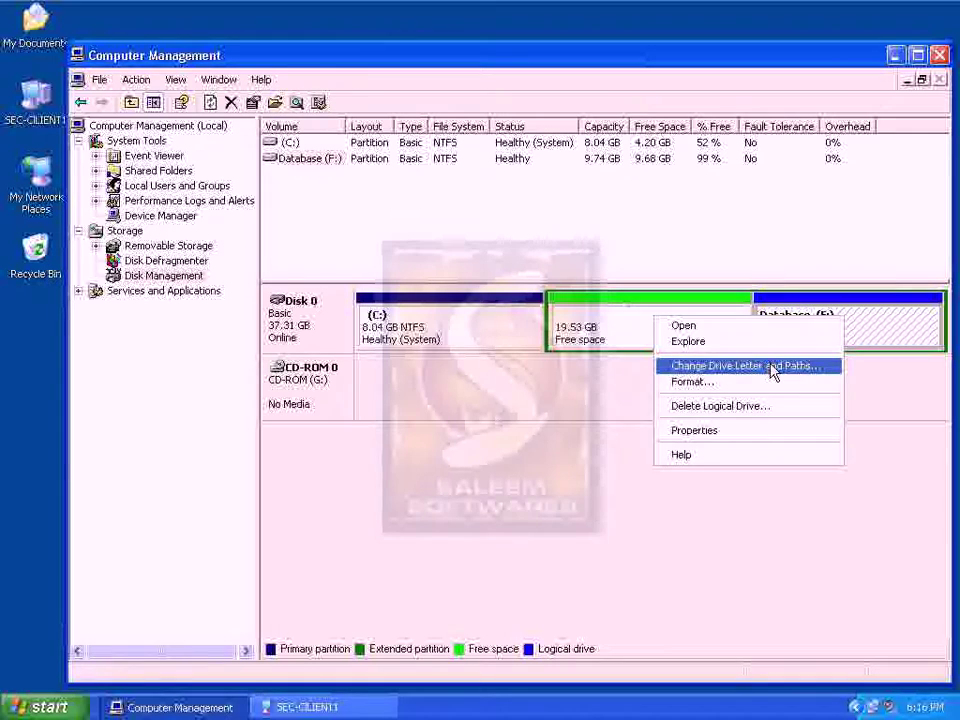
left_click(741, 410)
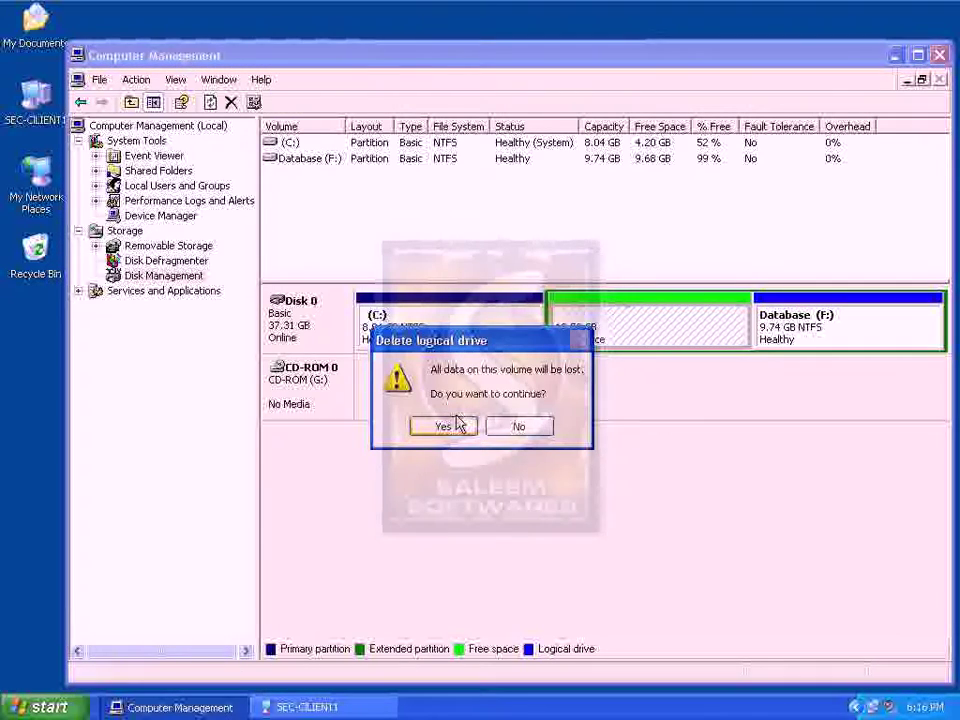
left_click(456, 425)
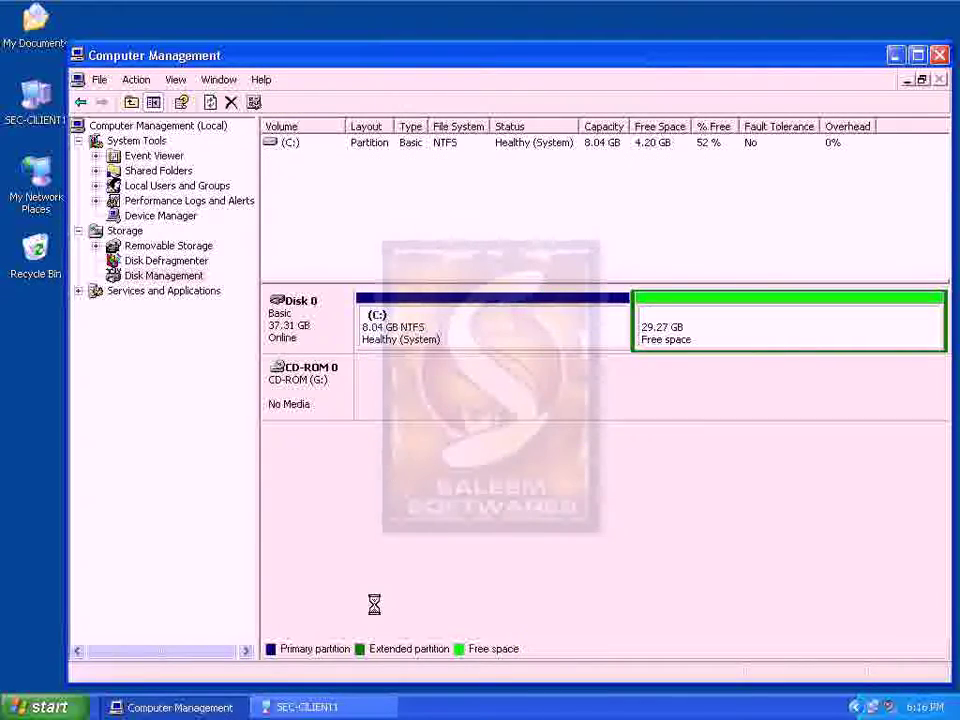
Confirm in My Computer that only Local Disk (C:) remains
left_click(307, 707)
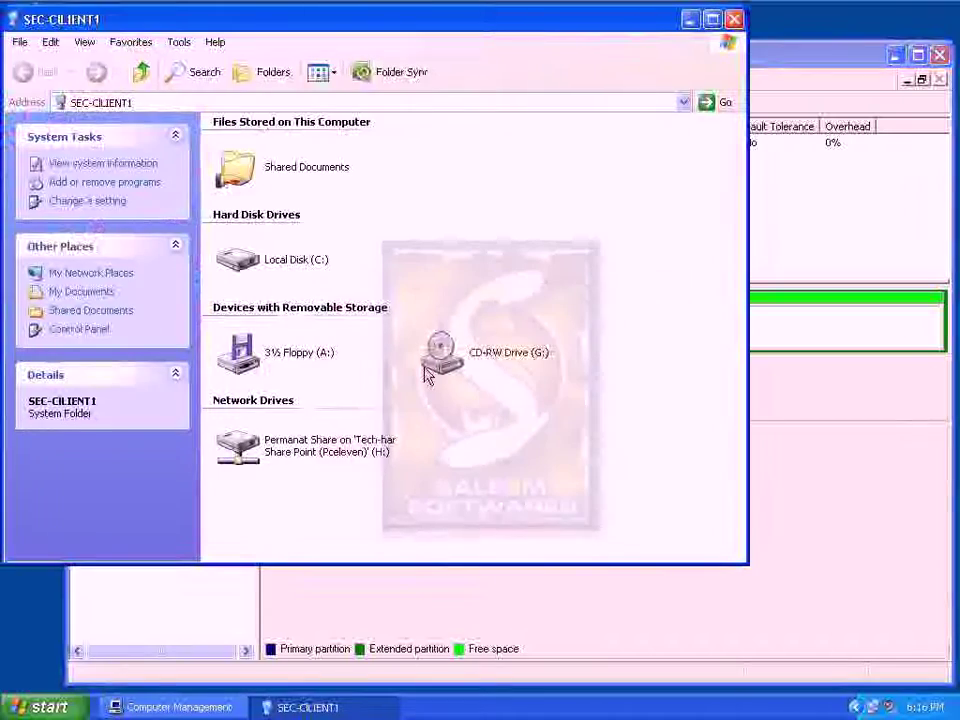
left_click(293, 262)
left_click(307, 707)
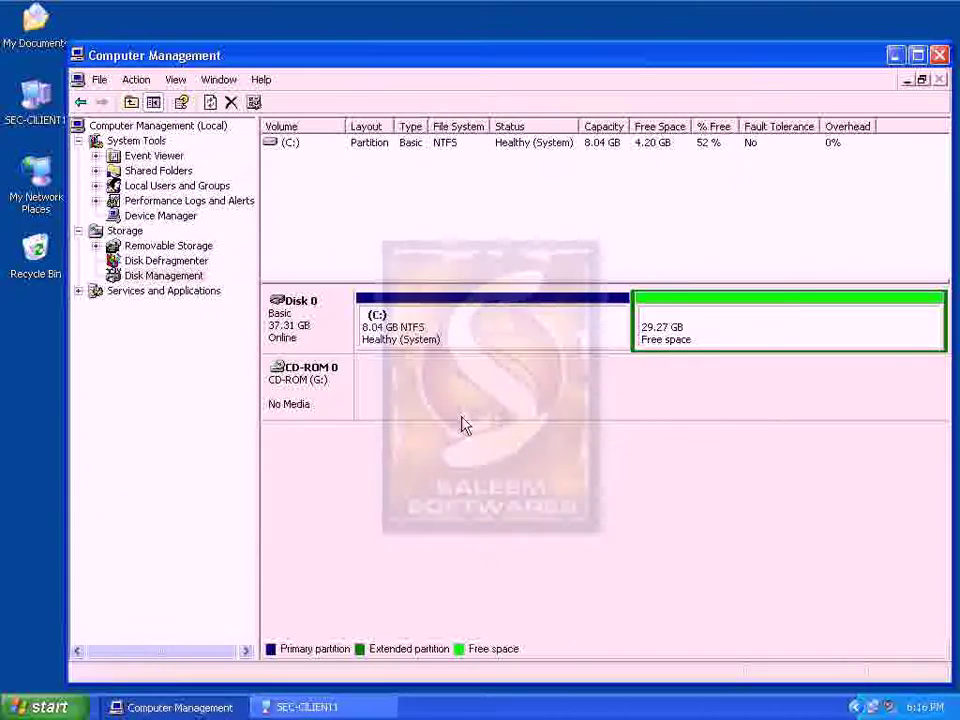
Bring up the context menu for the 29.27 GB free space beside the C: partition
right_click(395, 333)
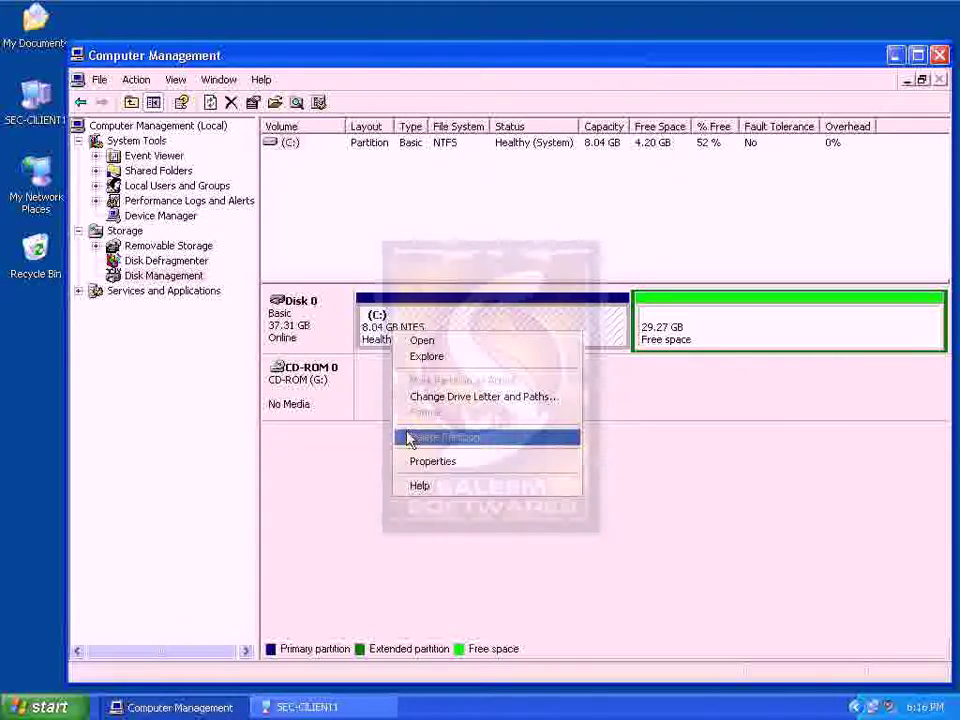
left_click(651, 345)
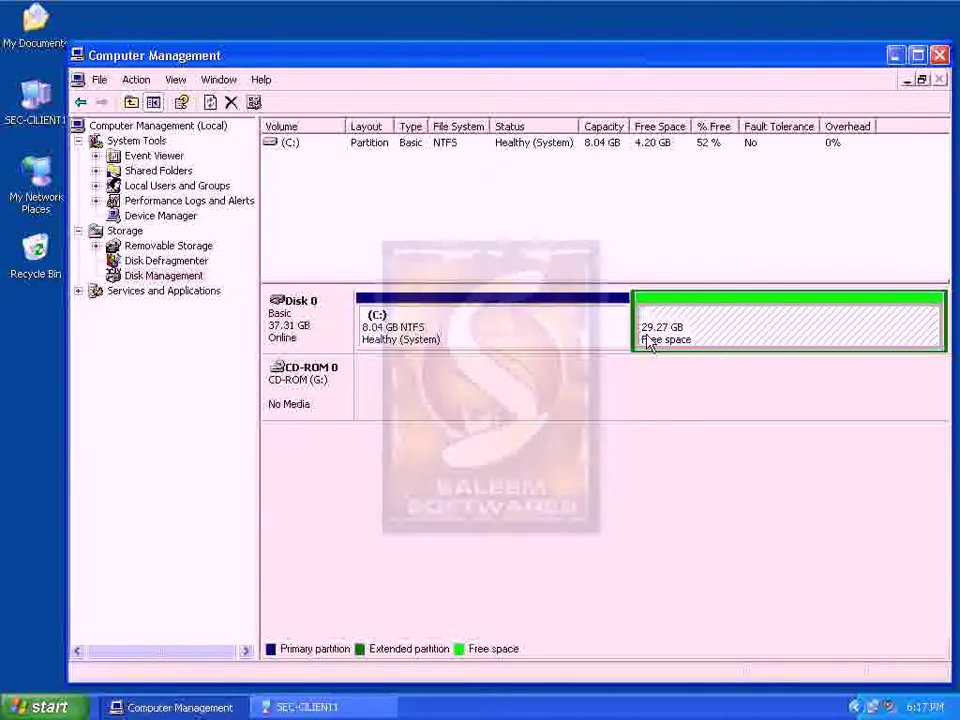
left_click(343, 709)
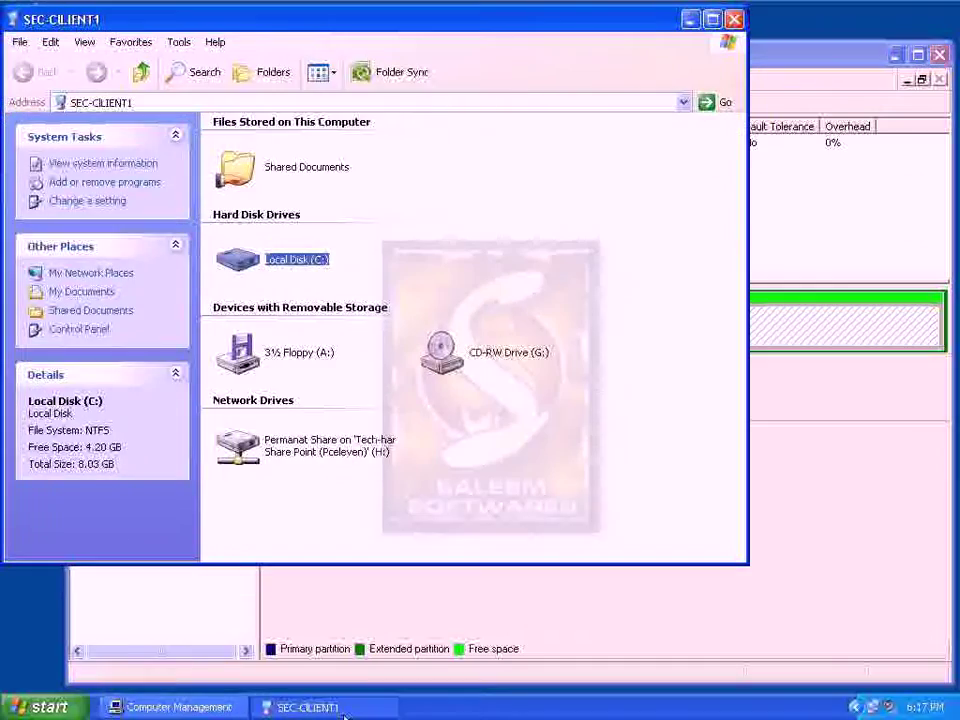
left_click(343, 709)
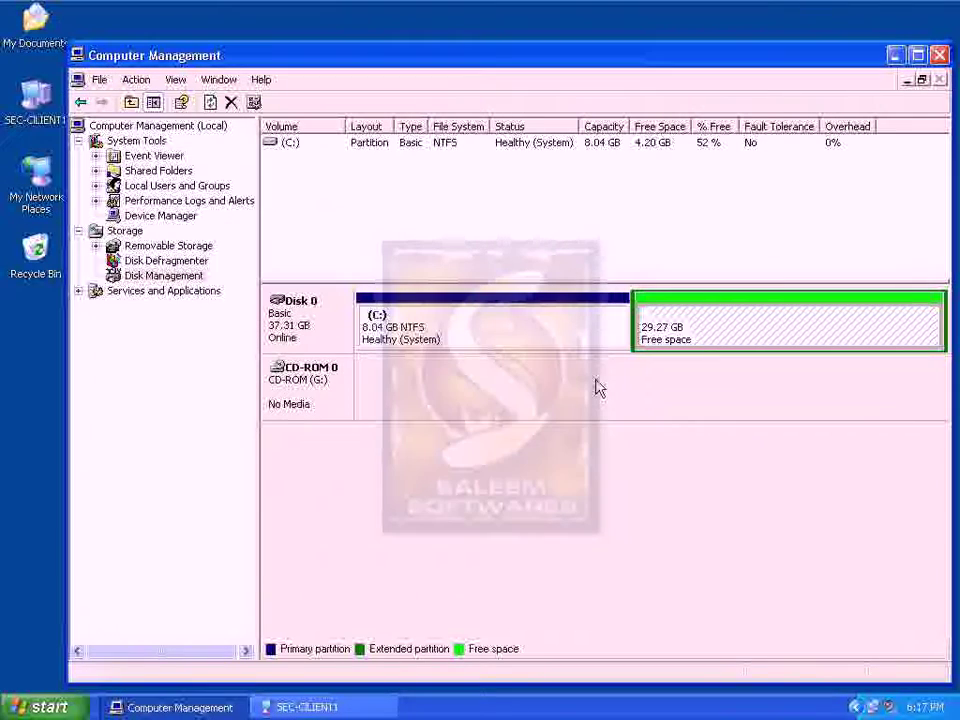
right_click(650, 342)
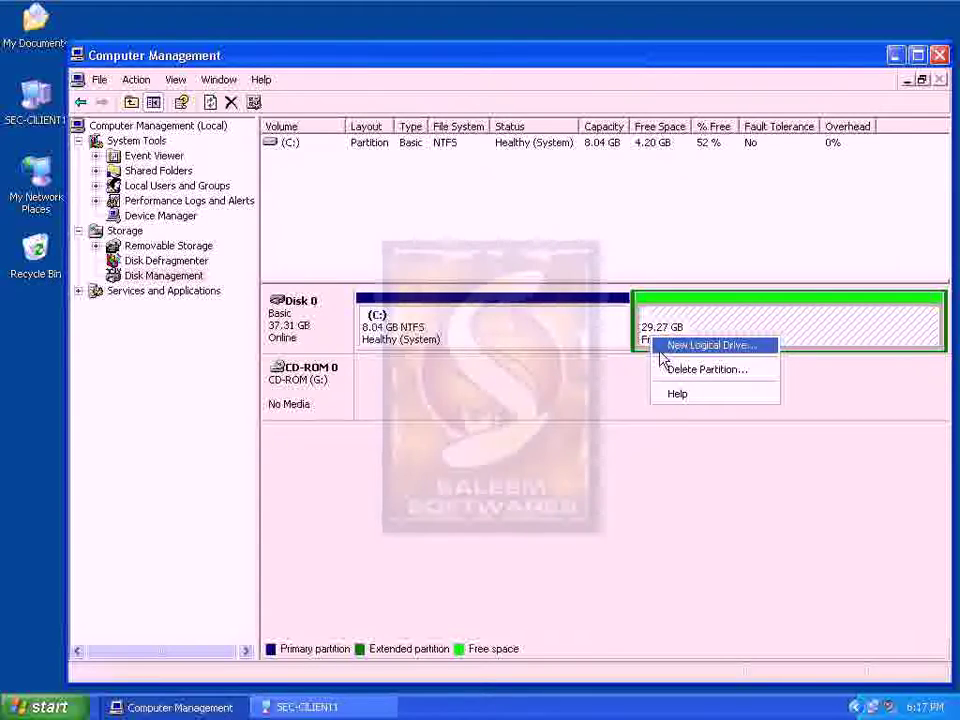
Start a new logical drive in the free space and enter a 6000 MB partition size
left_click(660, 352)
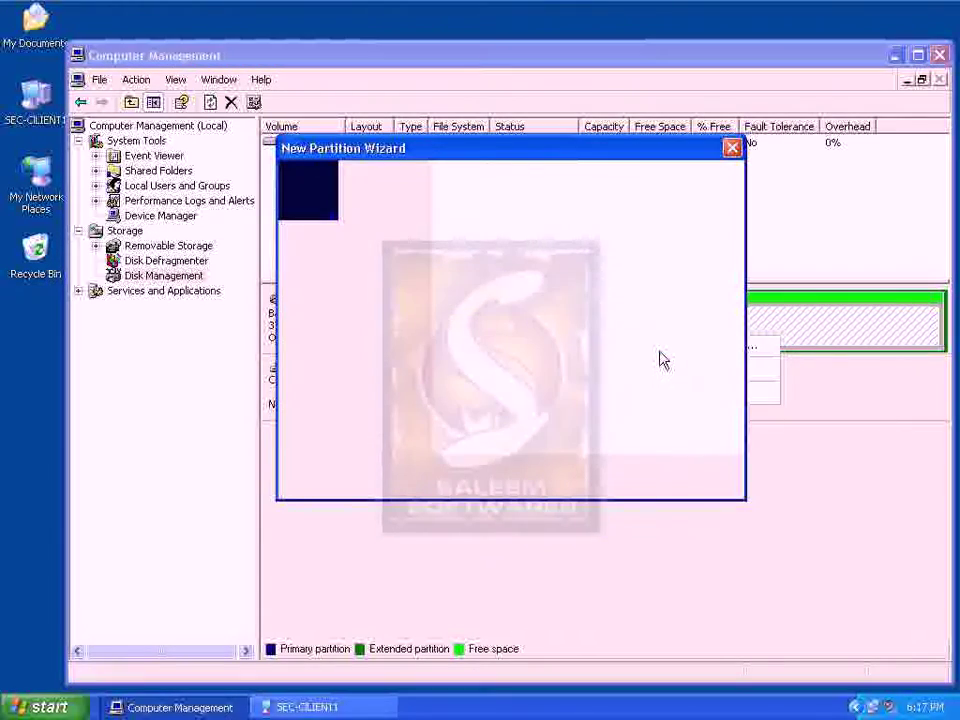
left_click(606, 484)
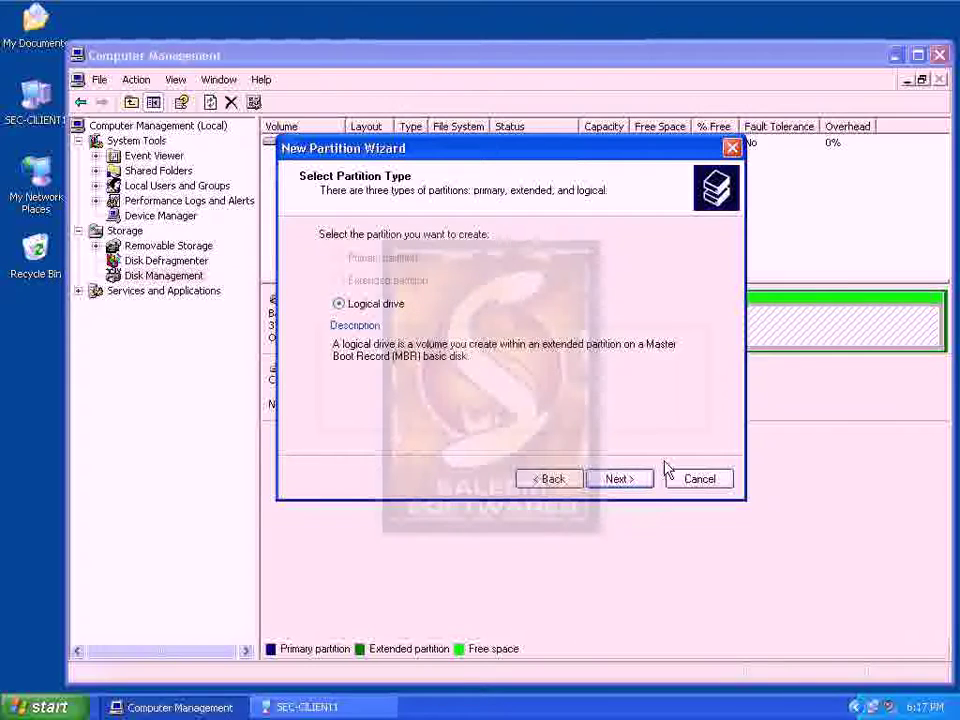
left_click(630, 484)
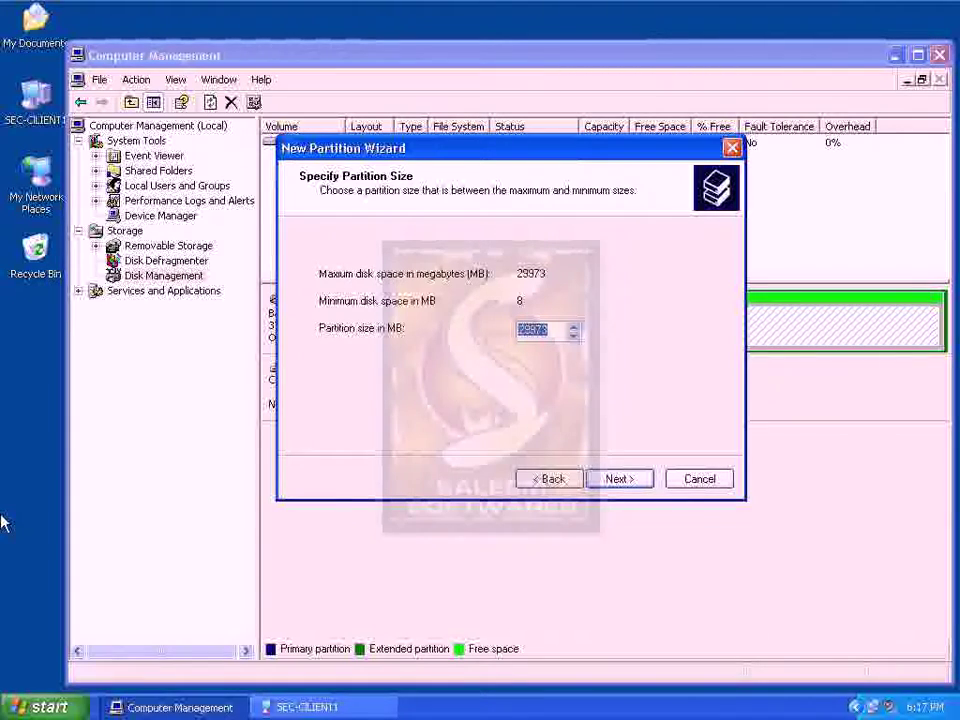
type("6000")
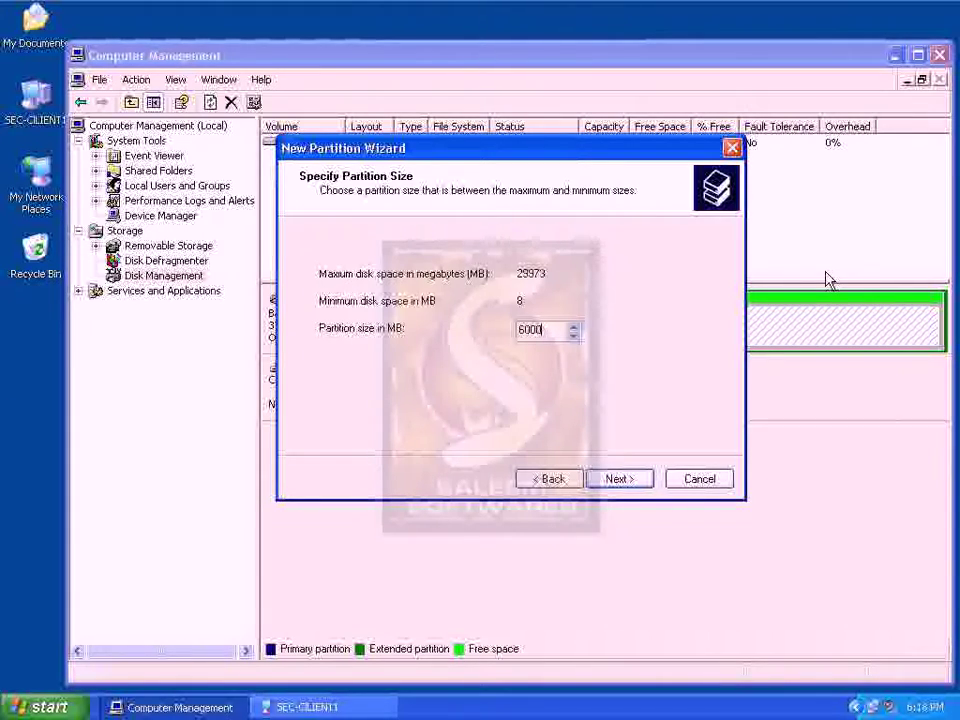
Assign drive letter D to the new logical drive
left_click(645, 484)
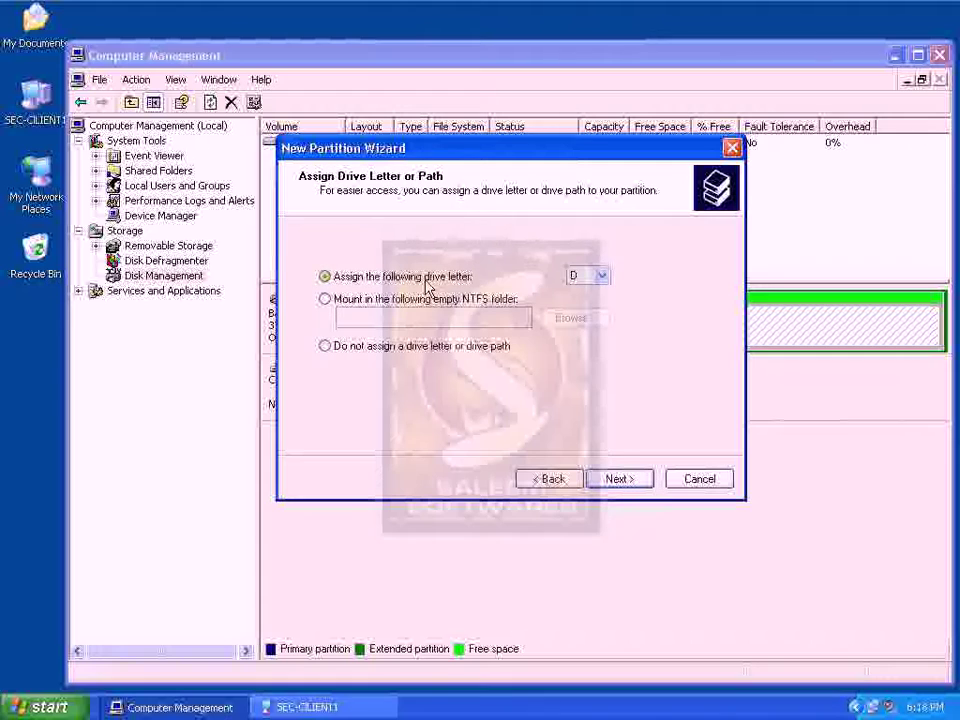
left_click(601, 276)
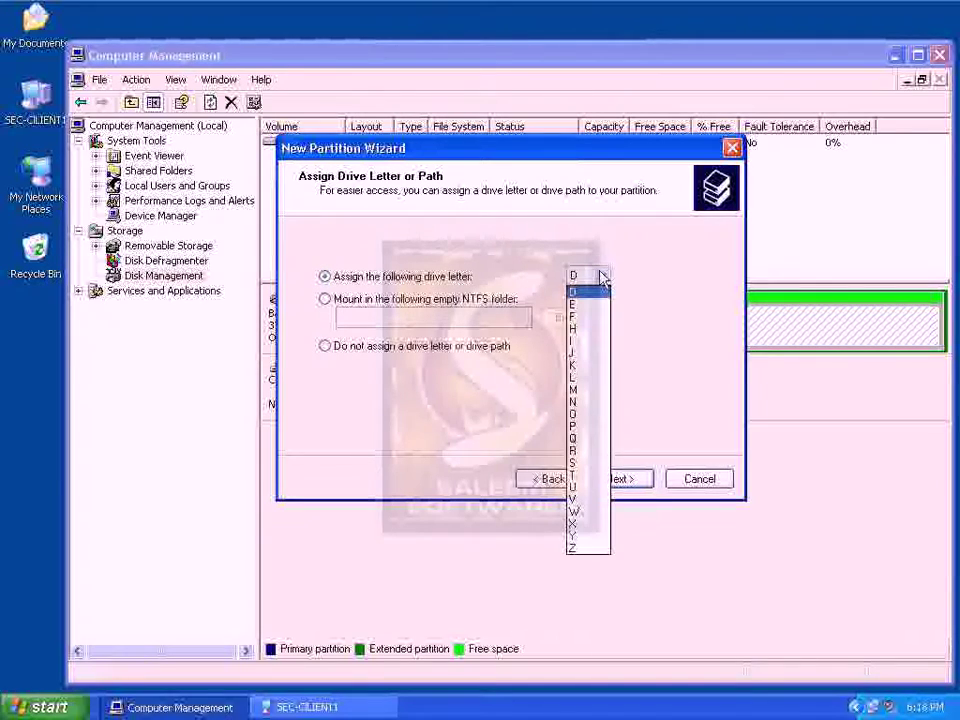
left_click(596, 346)
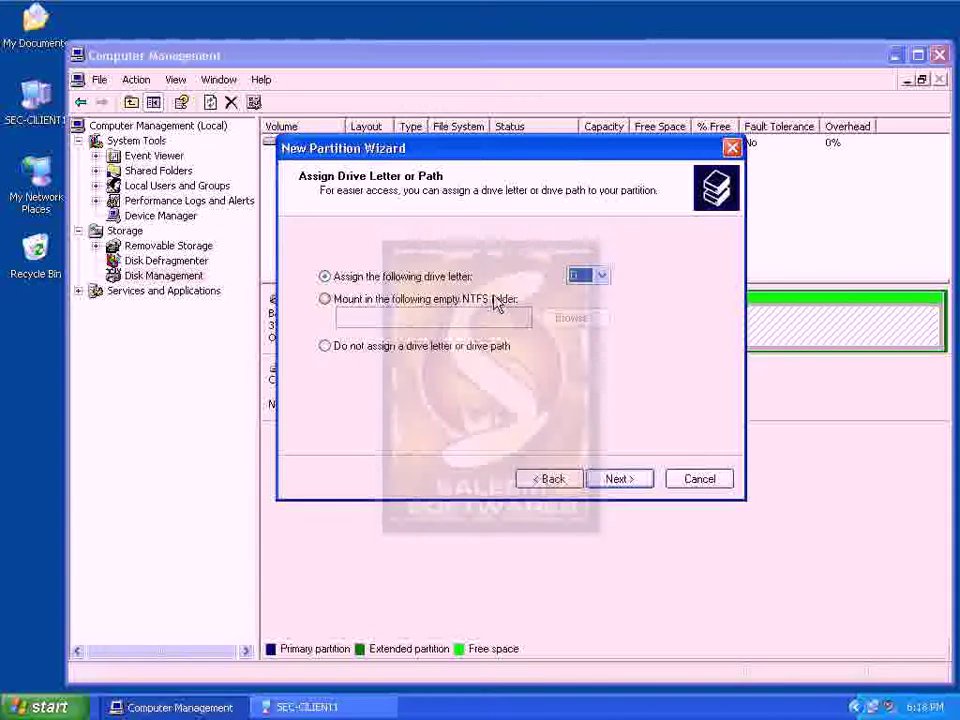
left_click(479, 349)
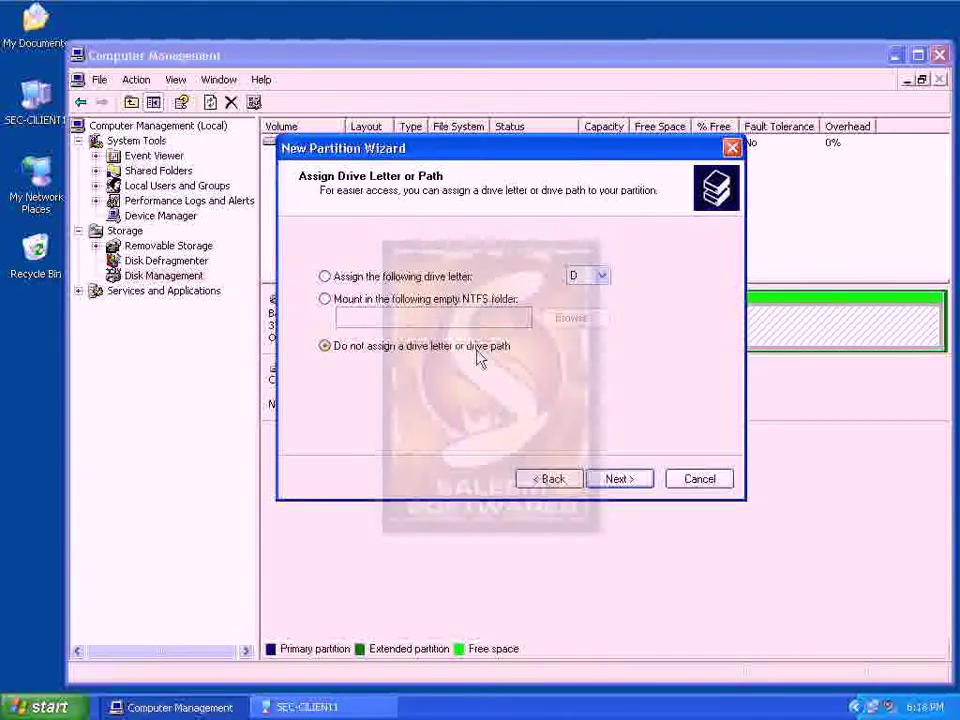
left_click(466, 284)
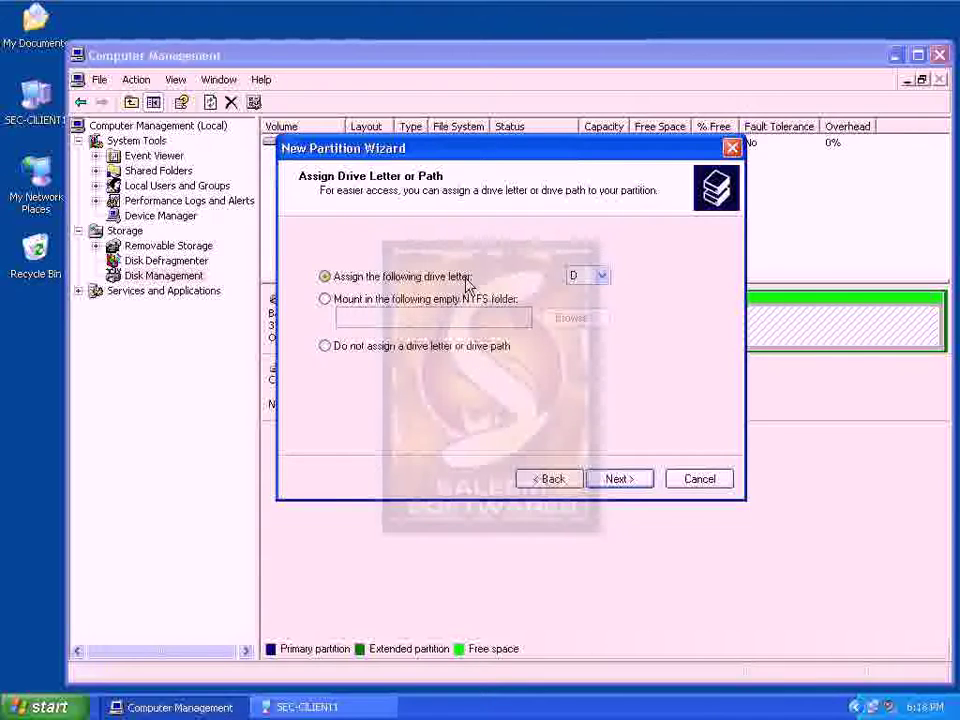
Choose 'Do not format this partition' and finish the New Partition Wizard
left_click(612, 478)
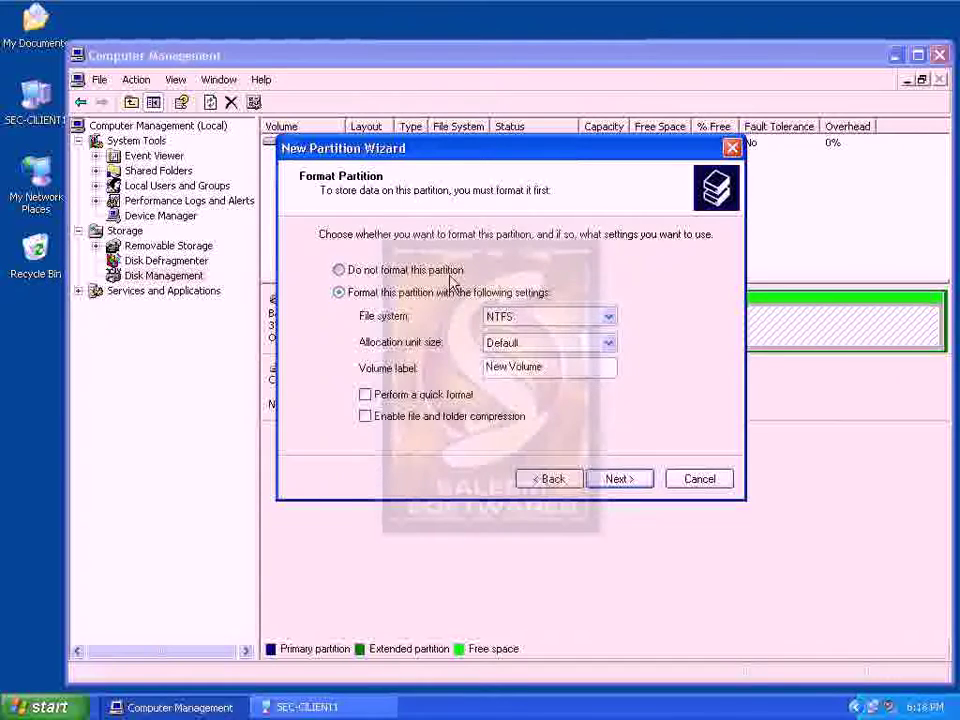
key("Up")
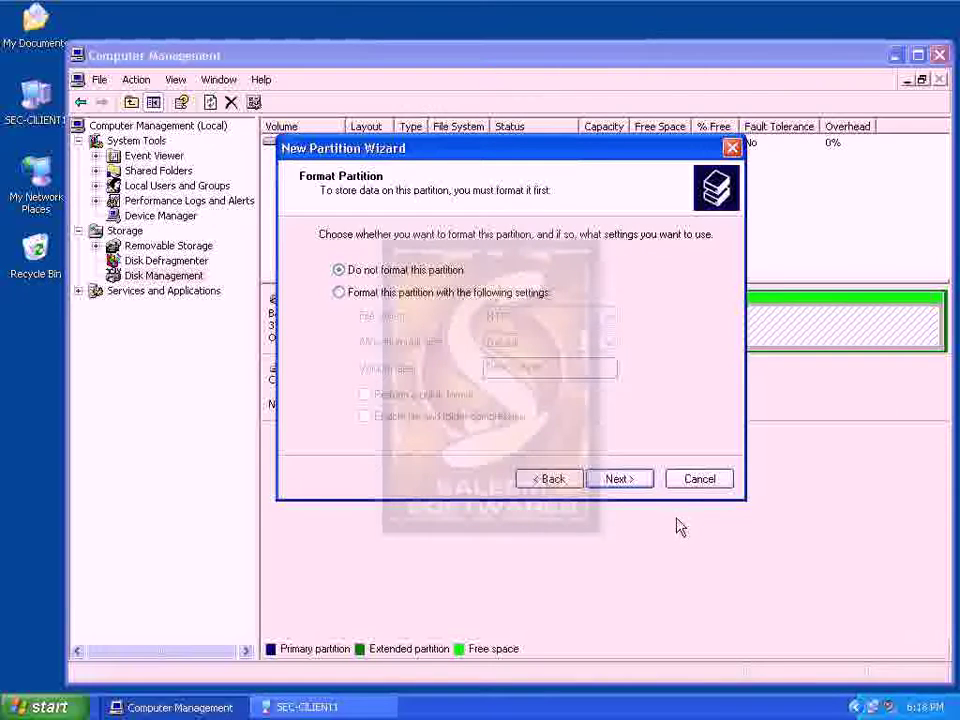
left_click(651, 484)
left_click(646, 481)
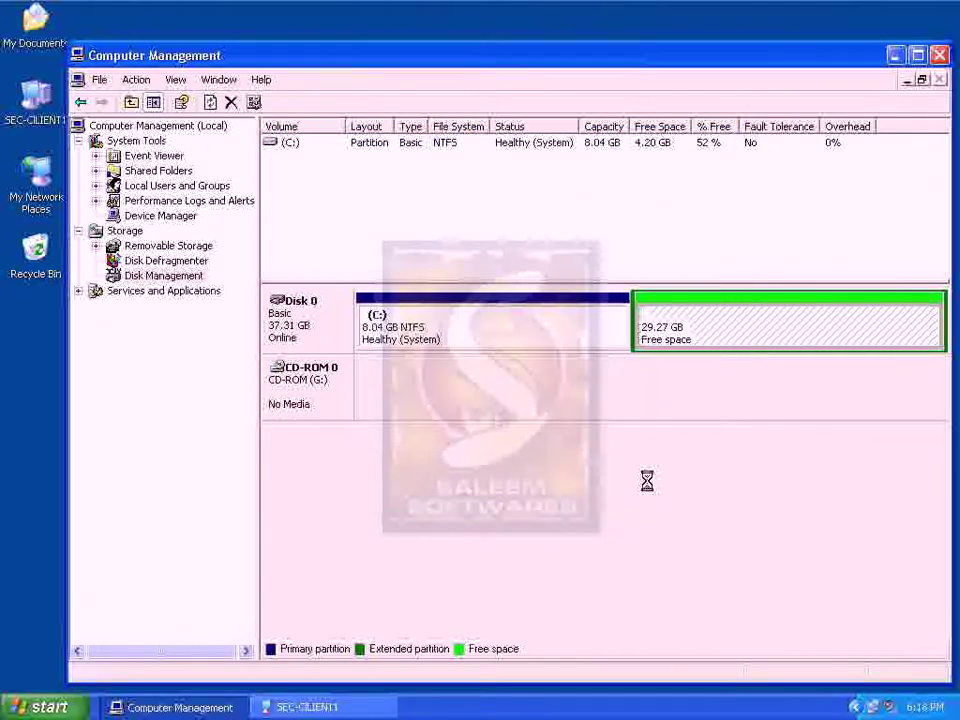
right_click(621, 338)
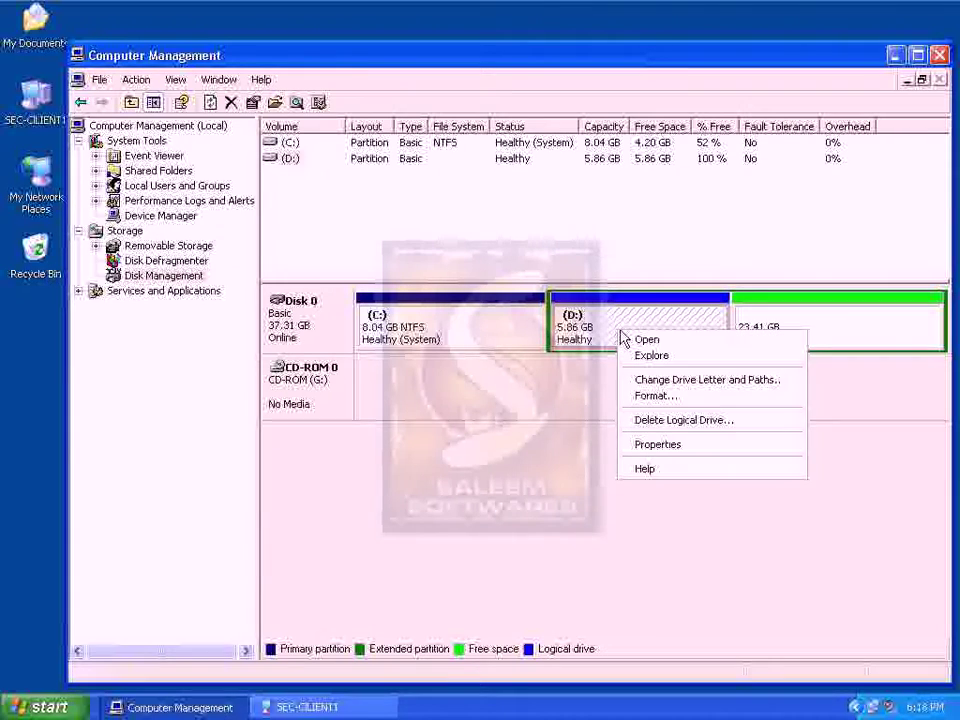
left_click(630, 339)
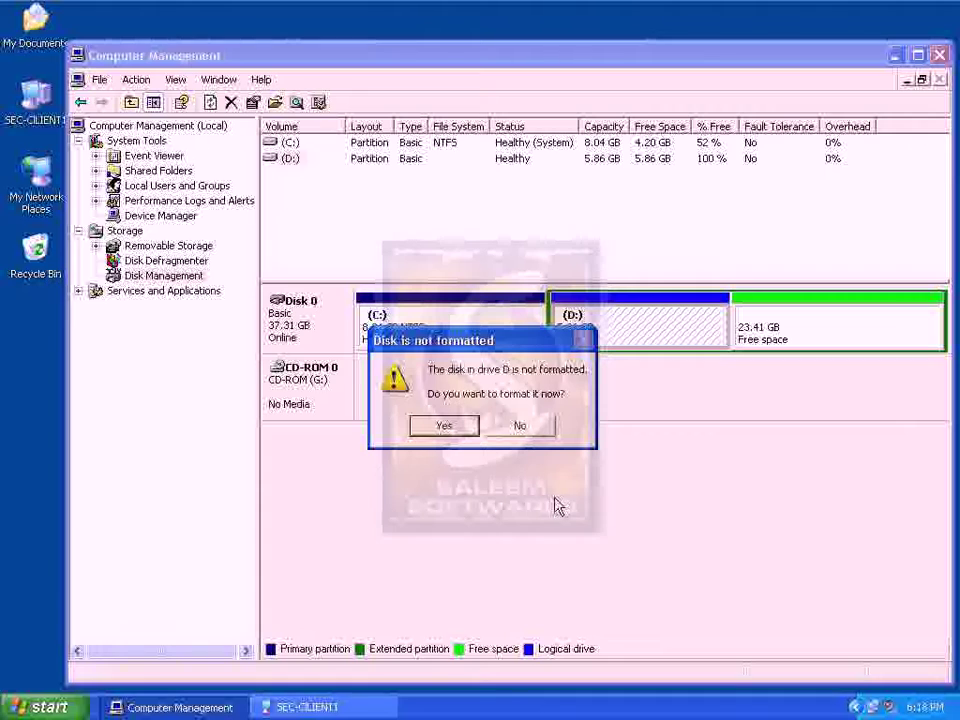
left_click(516, 427)
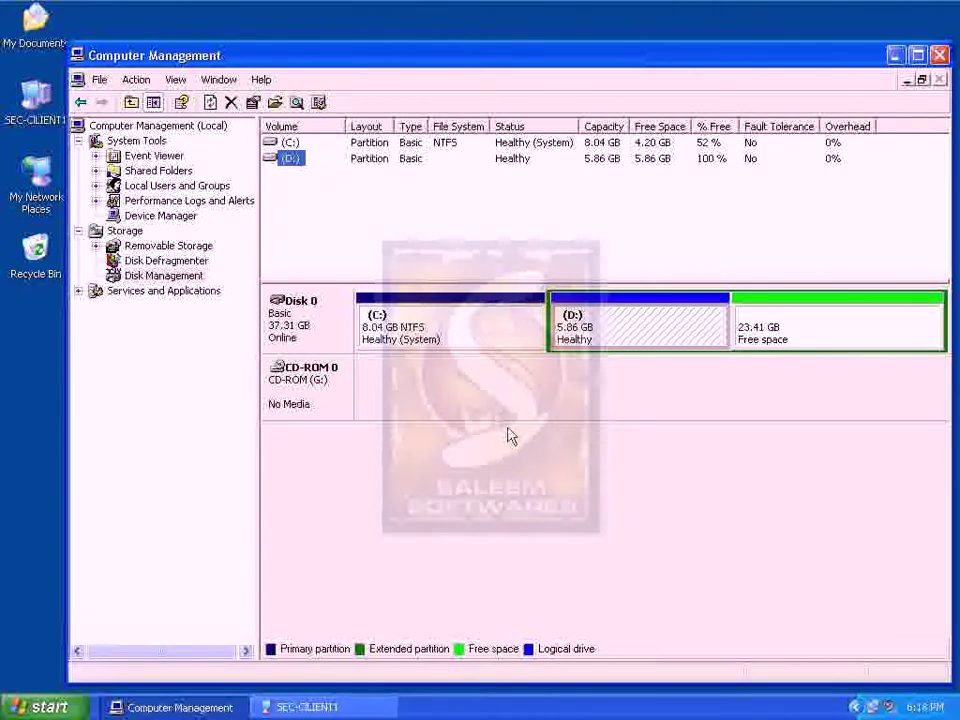
Quick-format the 5.86 GB D: drive as NTFS and leave its empty window open
right_click(590, 345)
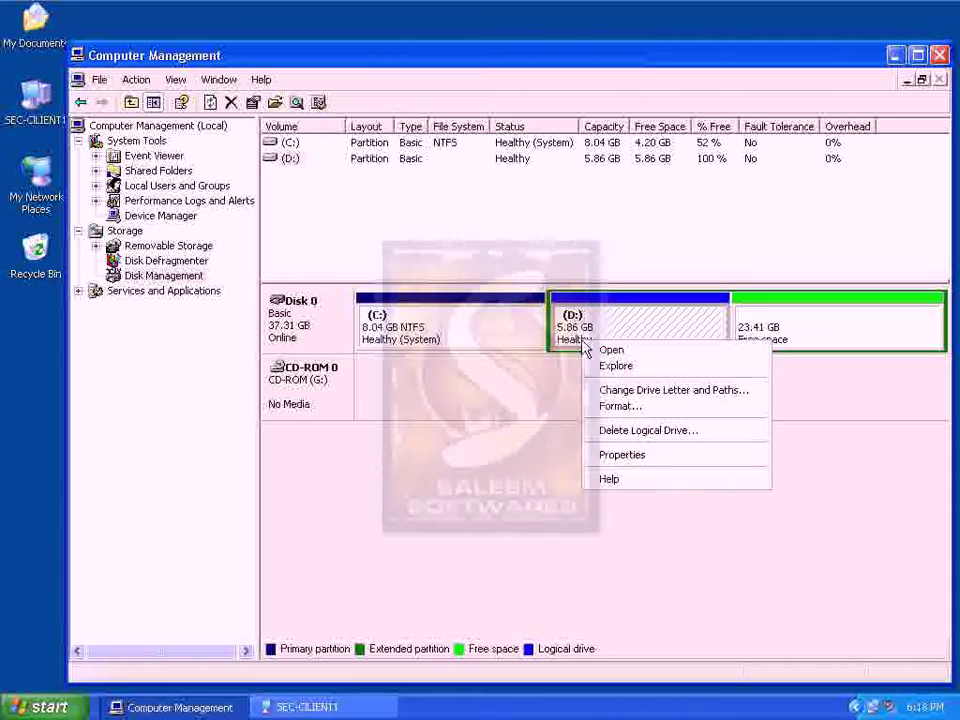
left_click(596, 348)
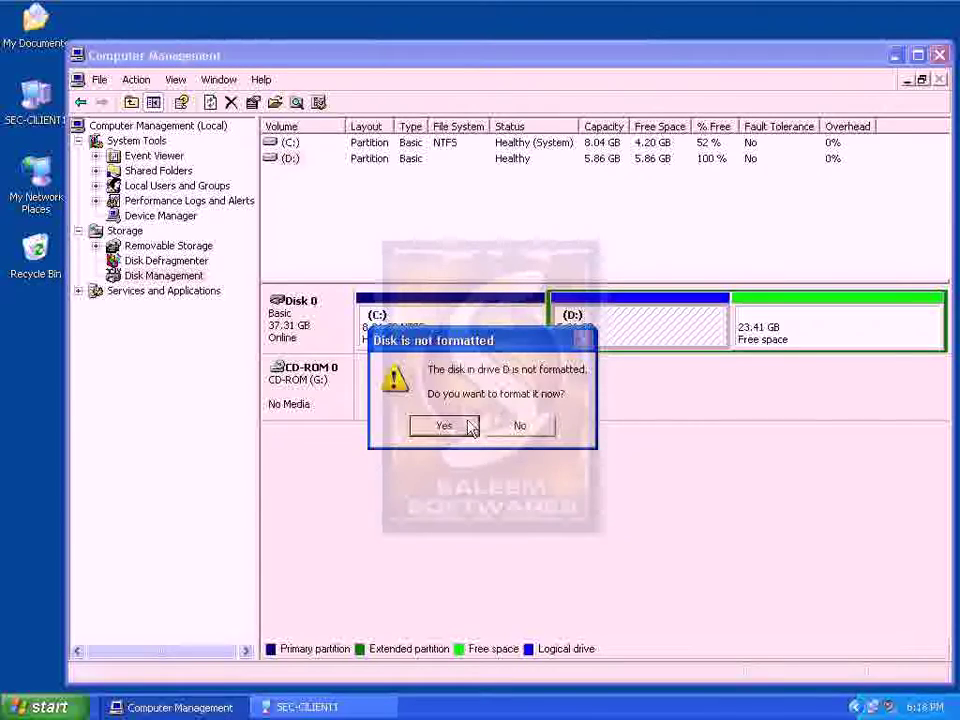
left_click(470, 428)
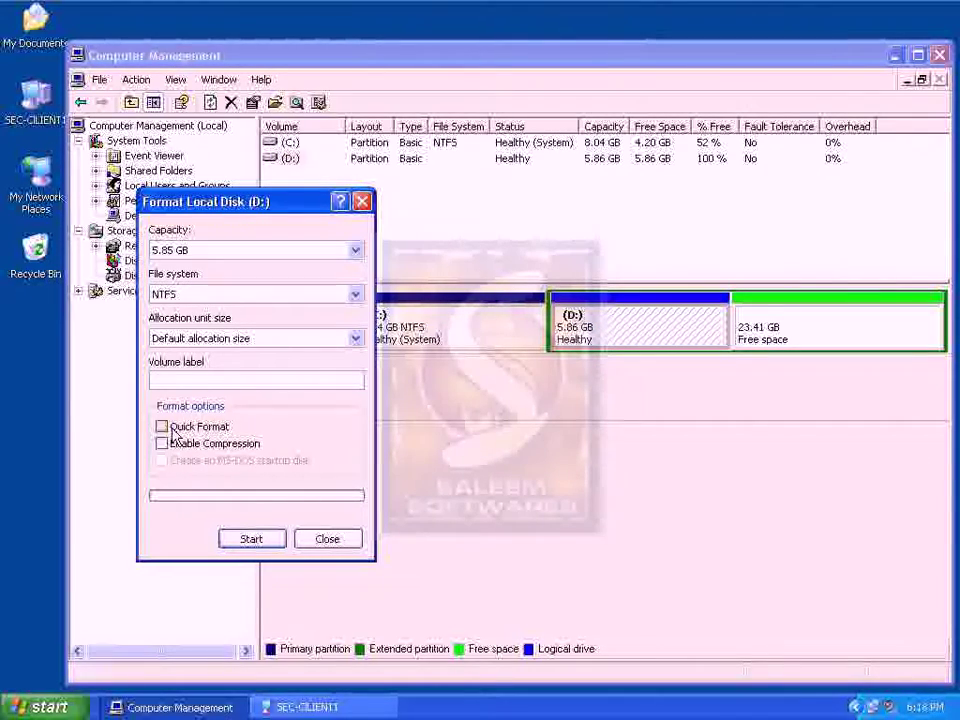
left_click(223, 295)
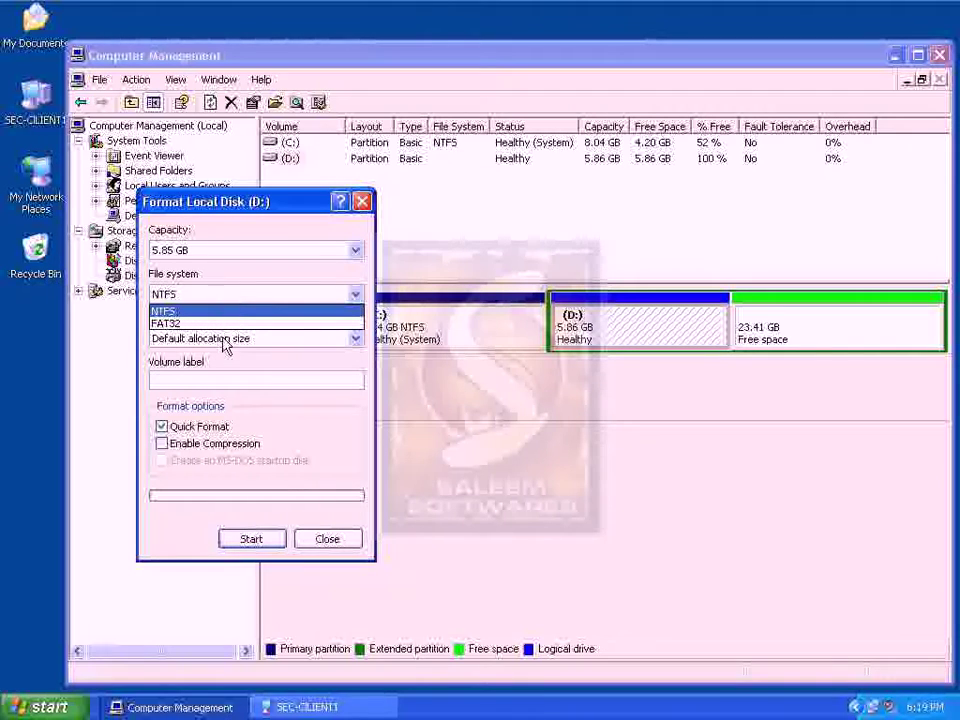
left_click(311, 465)
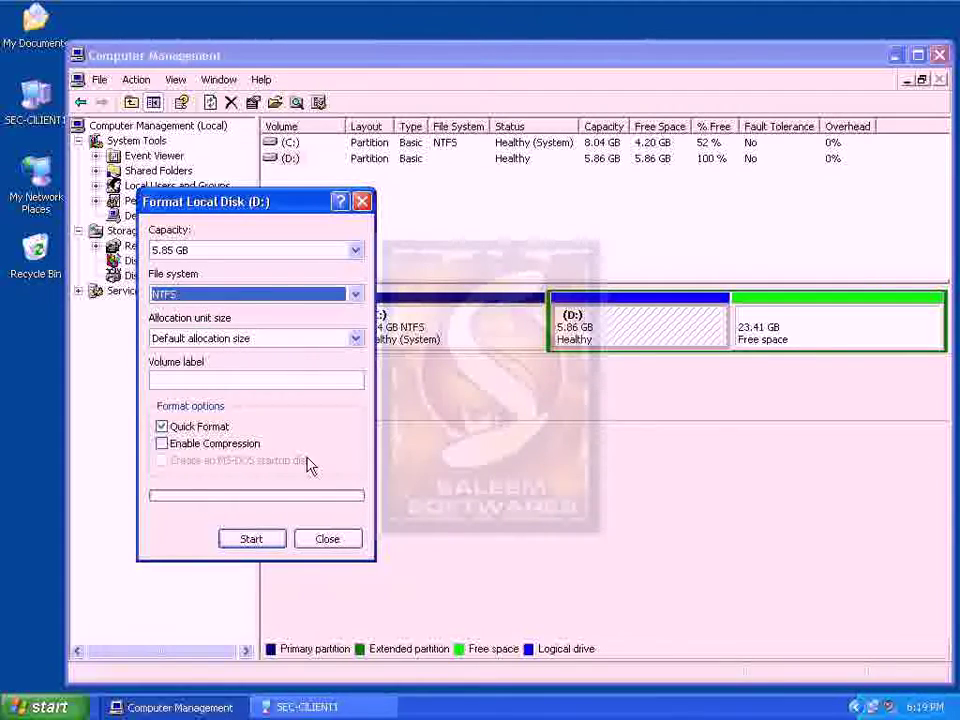
left_click(270, 540)
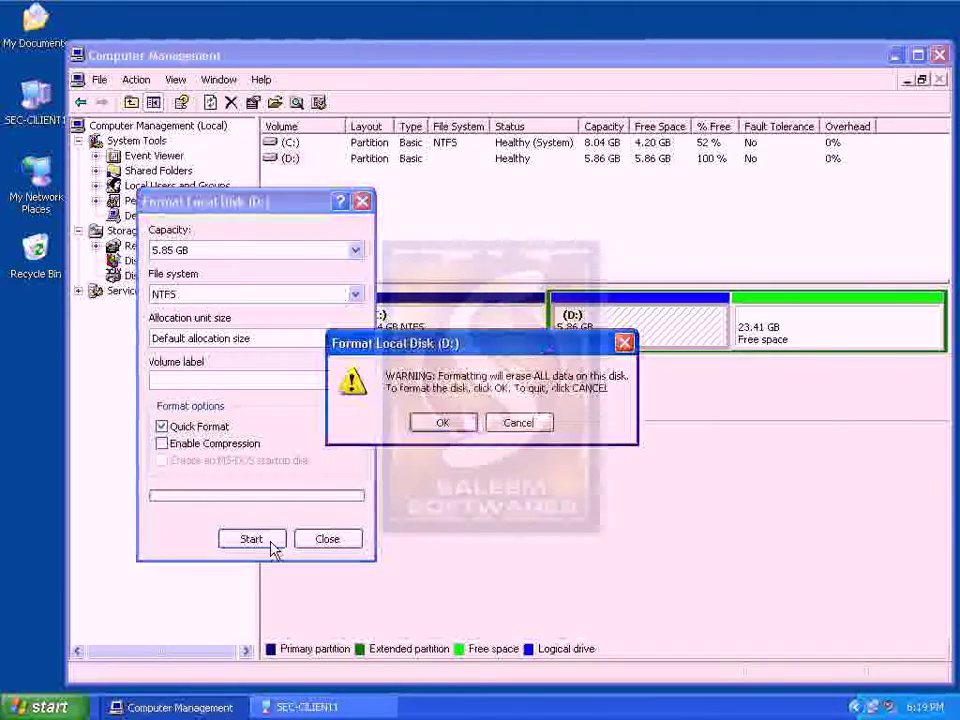
left_click(441, 422)
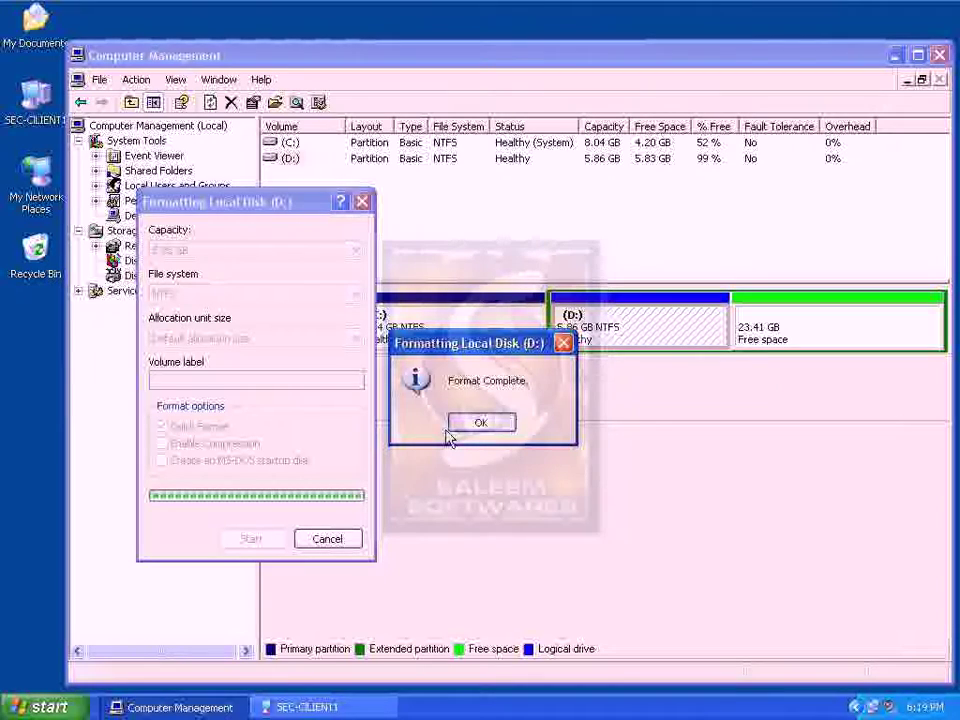
left_click(462, 426)
left_click(340, 543)
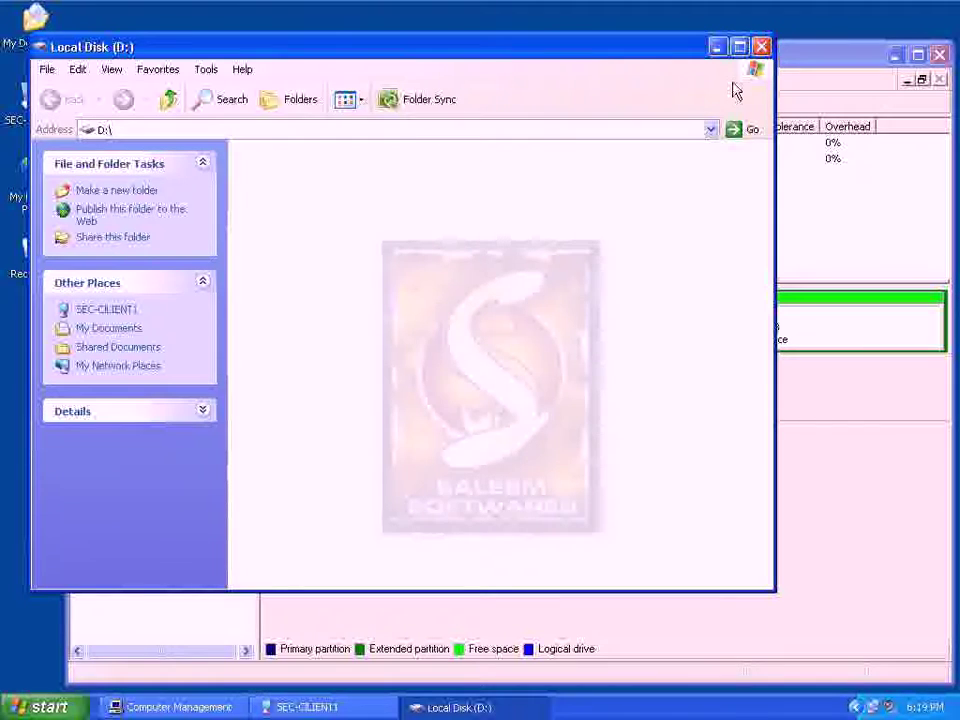
Close the Local Disk (D:) window, reopen D: to view its contents, and close it again
left_click(761, 46)
right_click(643, 312)
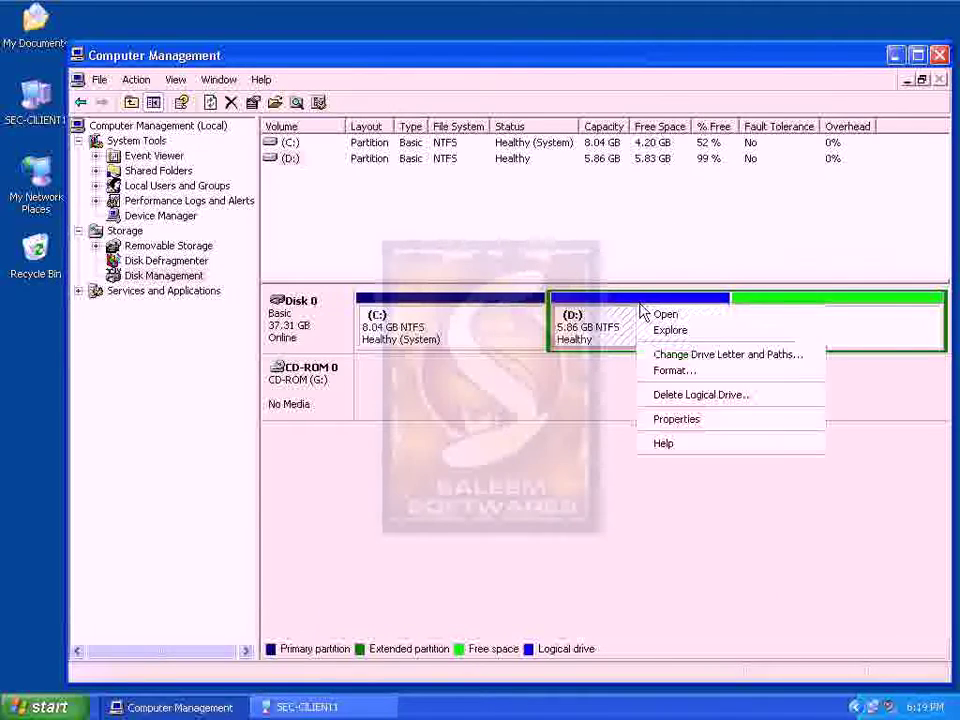
left_click(650, 316)
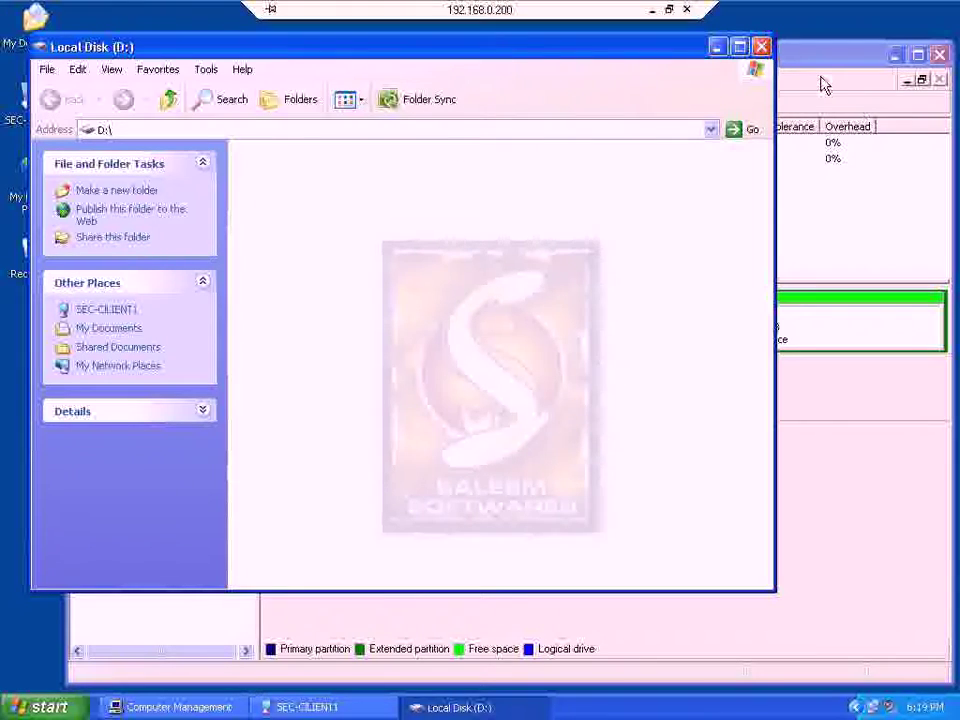
left_click(761, 48)
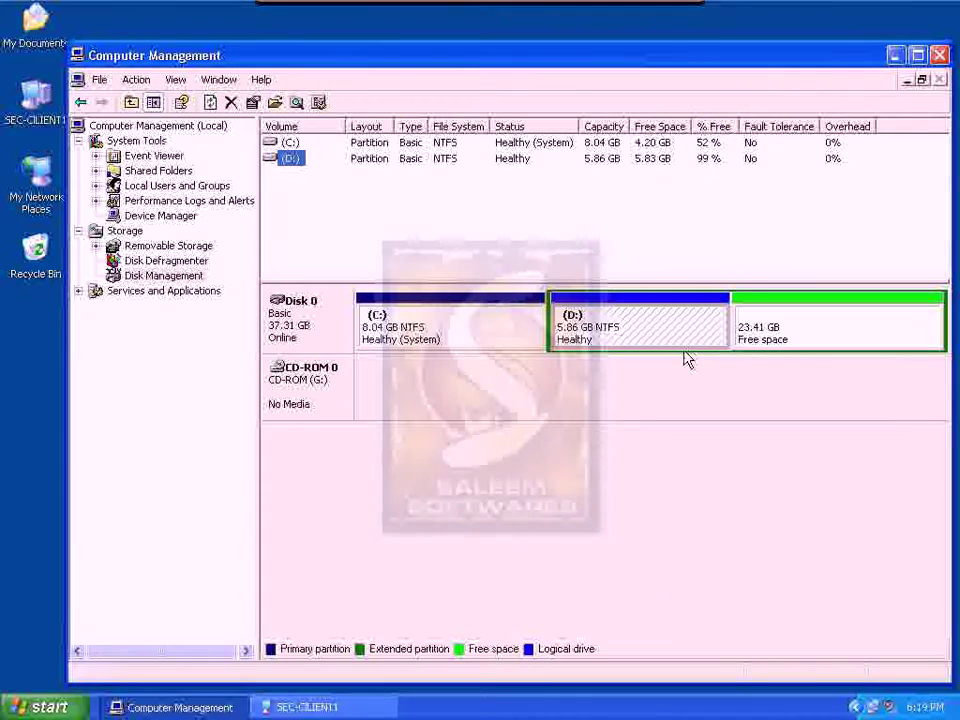
Bring up the context menu for the 23.41 GB free space in Disk Management
right_click(645, 338)
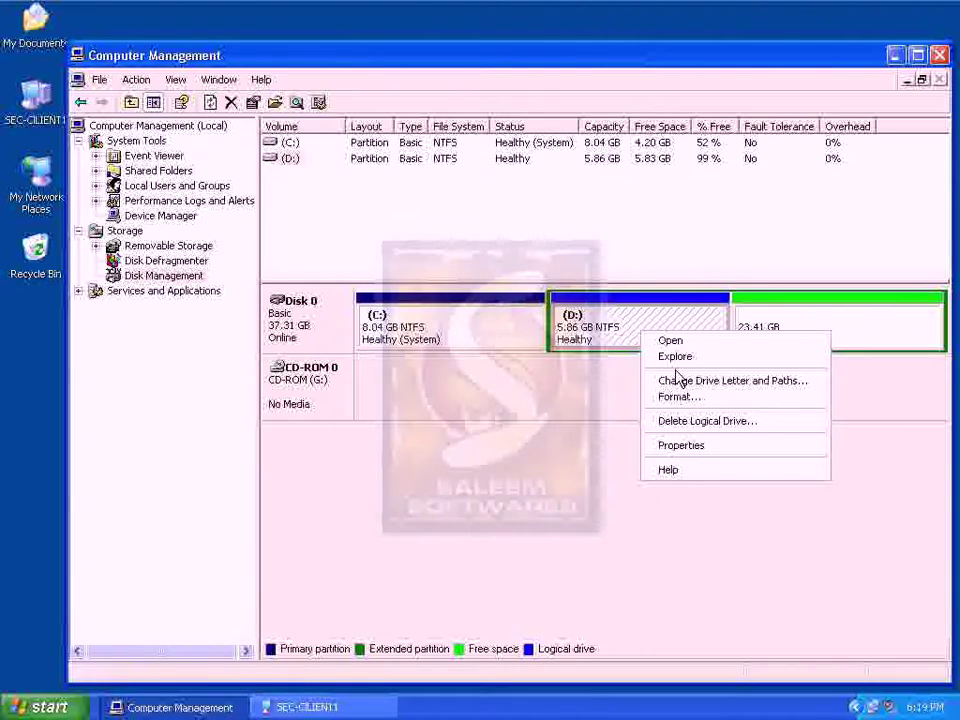
key("Escape")
right_click(800, 316)
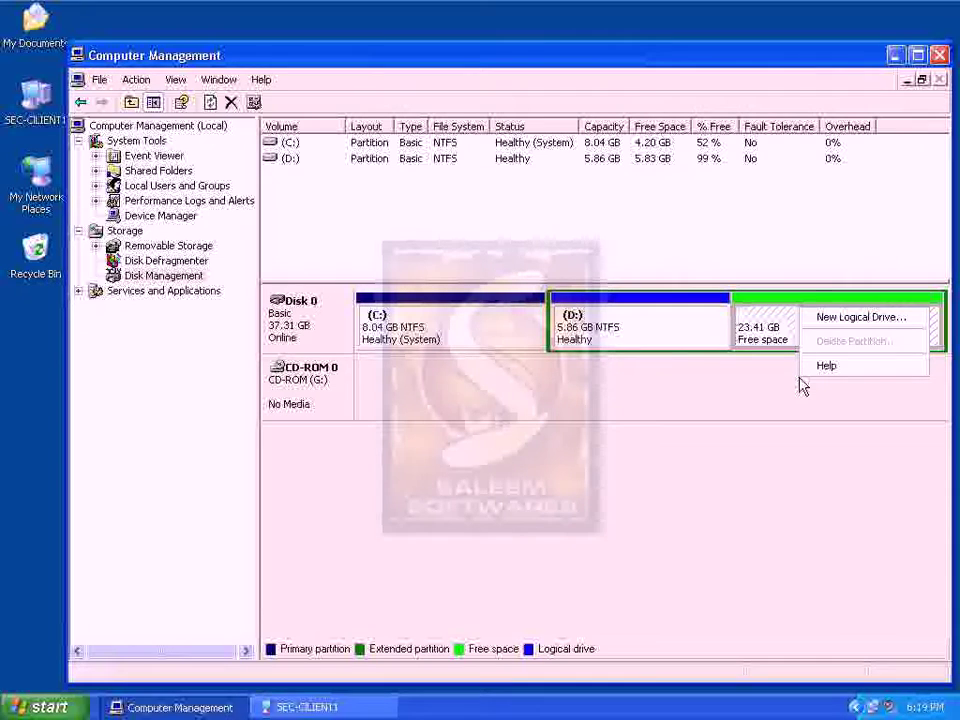
right_click(651, 339)
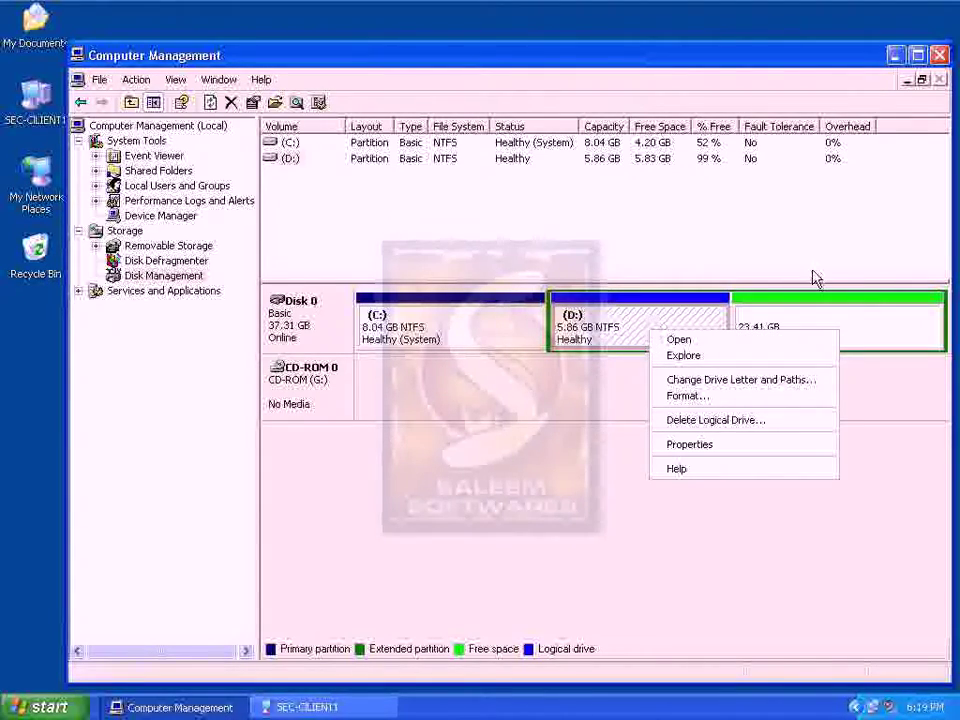
right_click(806, 321)
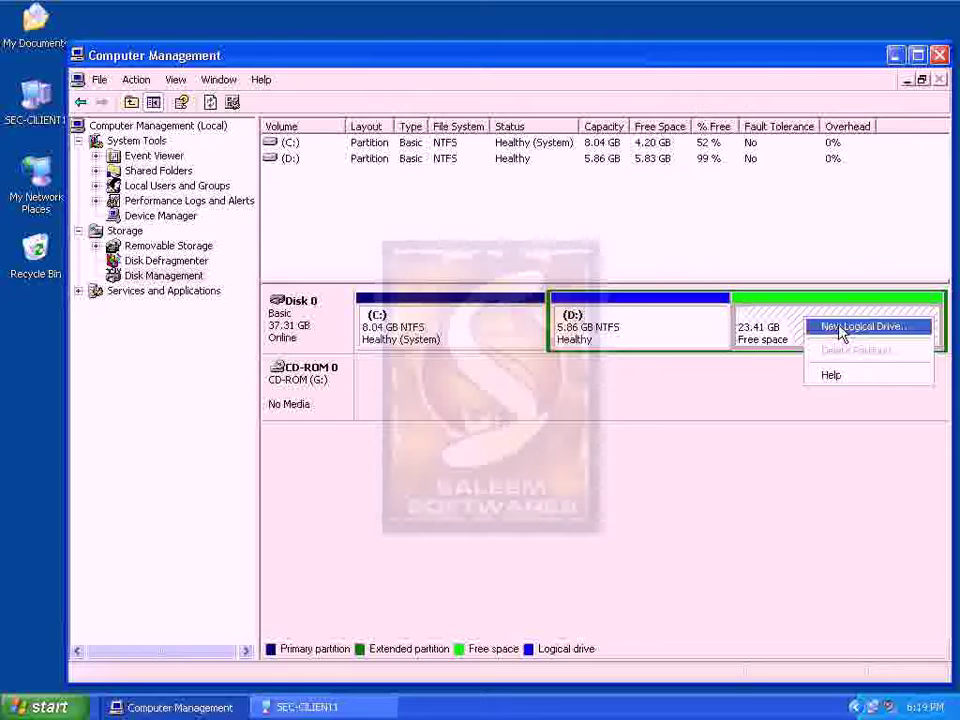
Create a 6000 MB logical drive E: with NTFS quick format in the free space
left_click(842, 331)
left_click(615, 479)
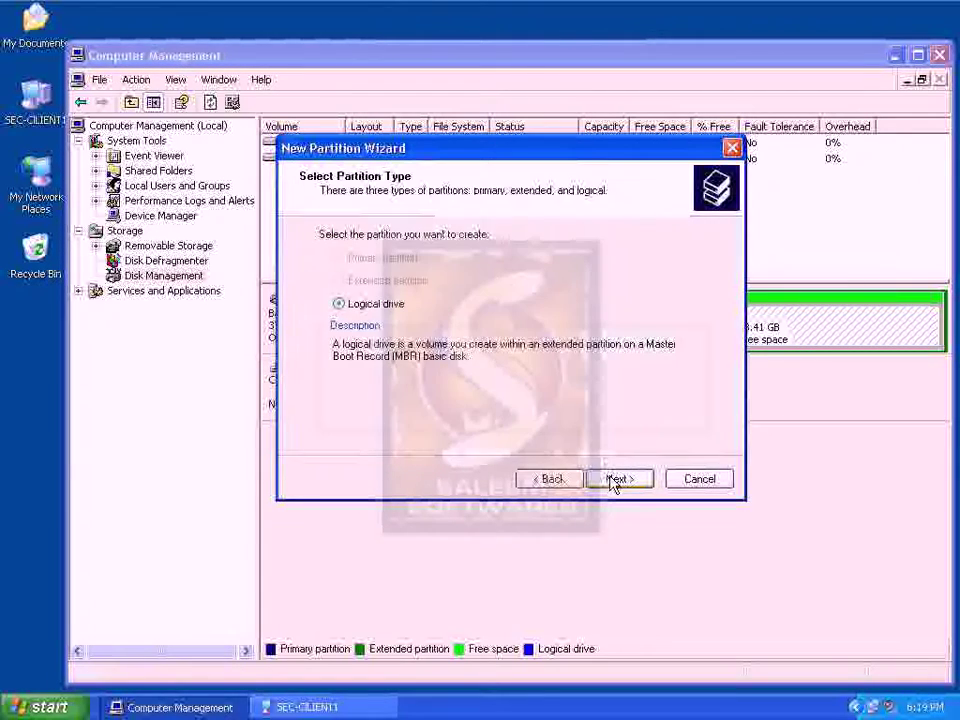
left_click(615, 481)
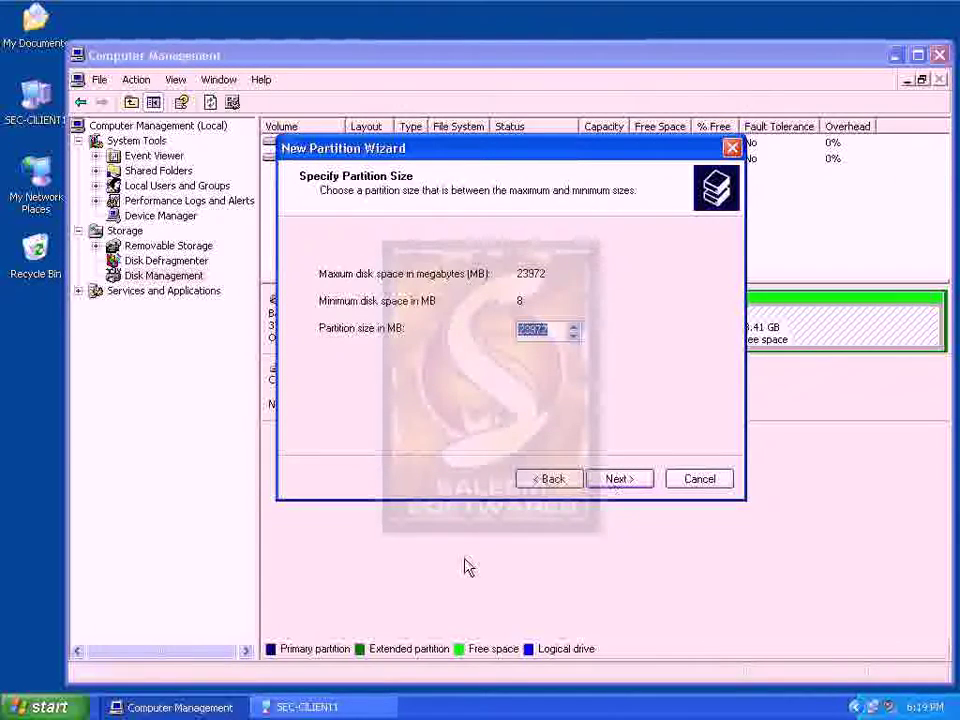
type("6000")
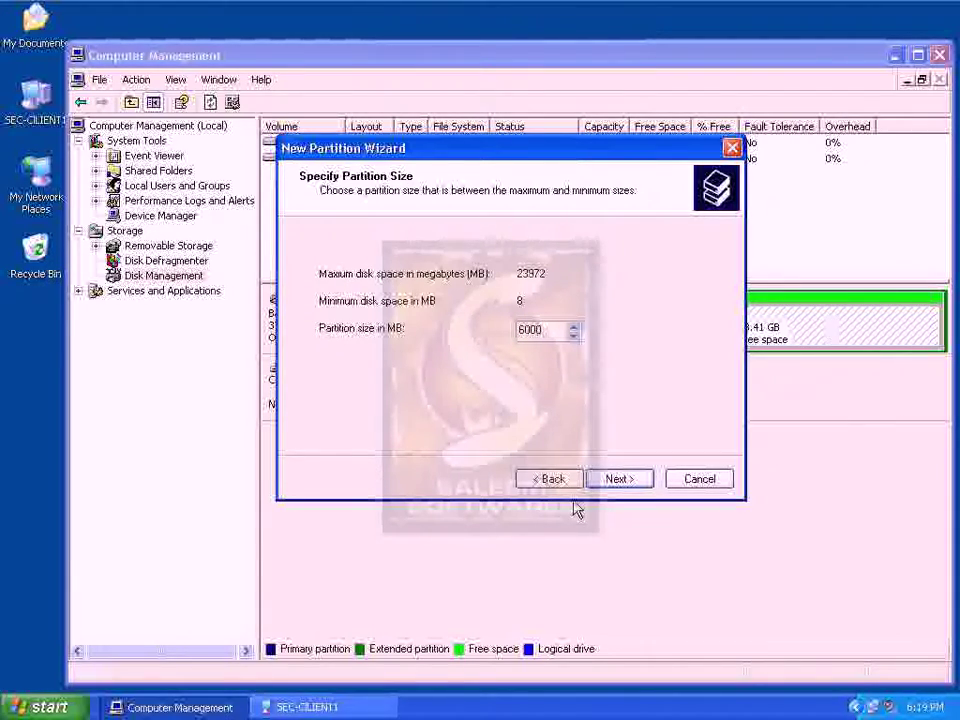
left_click(614, 481)
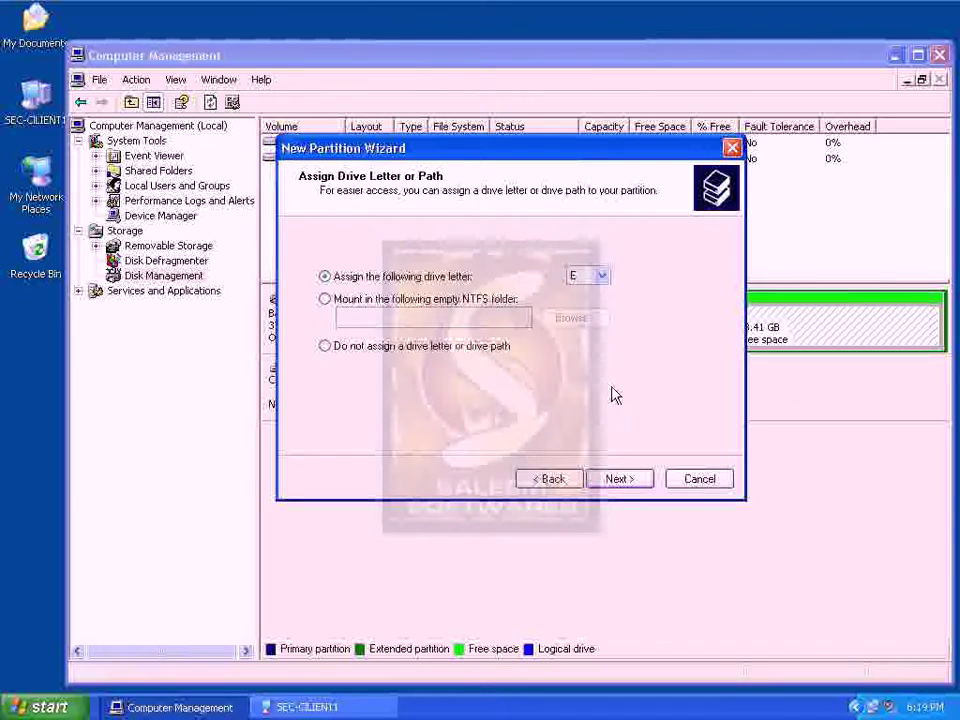
left_click(619, 479)
left_click(420, 396)
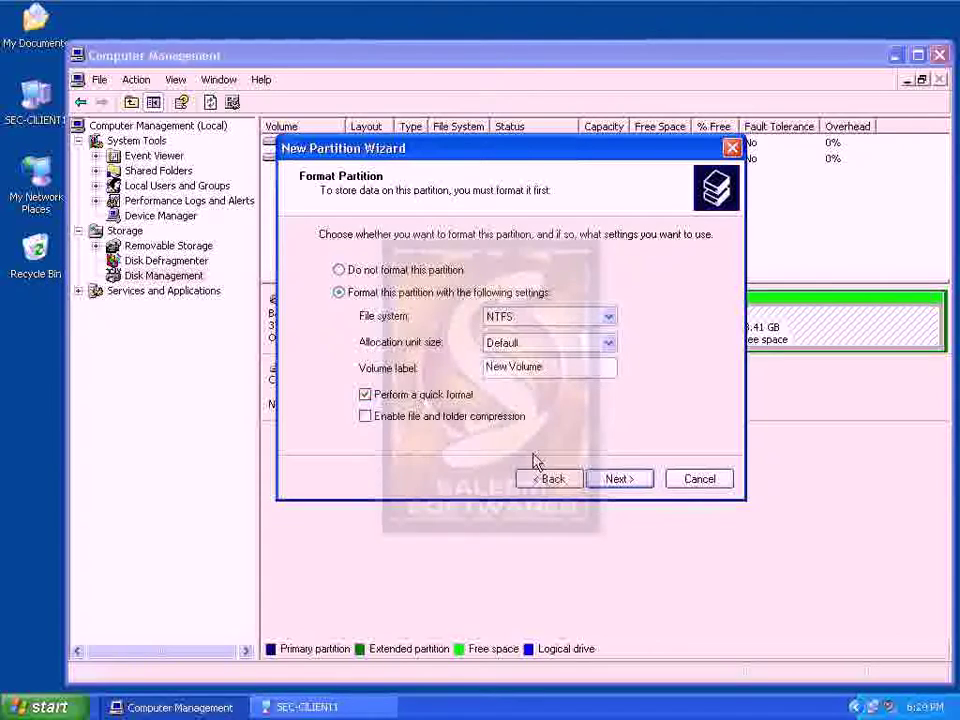
left_click(601, 480)
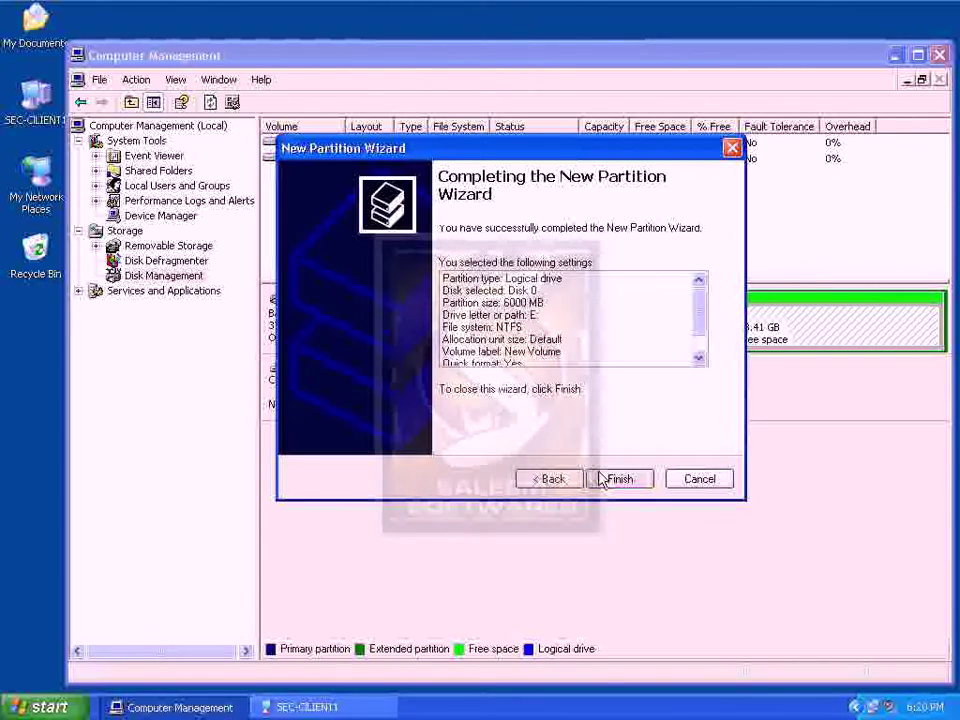
left_click(601, 479)
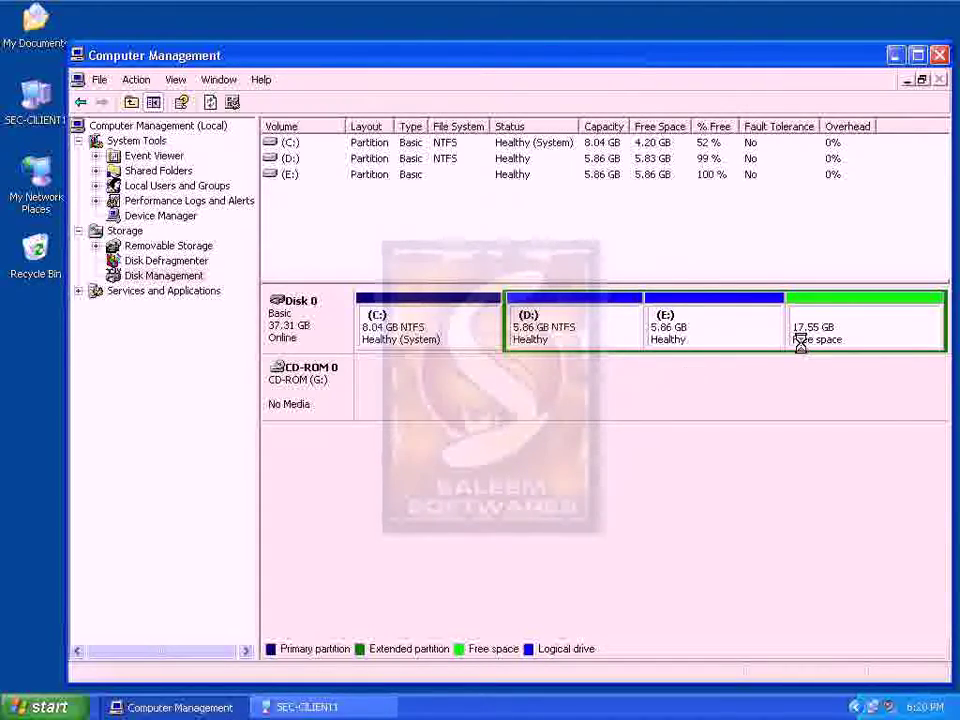
Open the new E: volume in Explorer and close it again
right_click(742, 337)
left_click(759, 341)
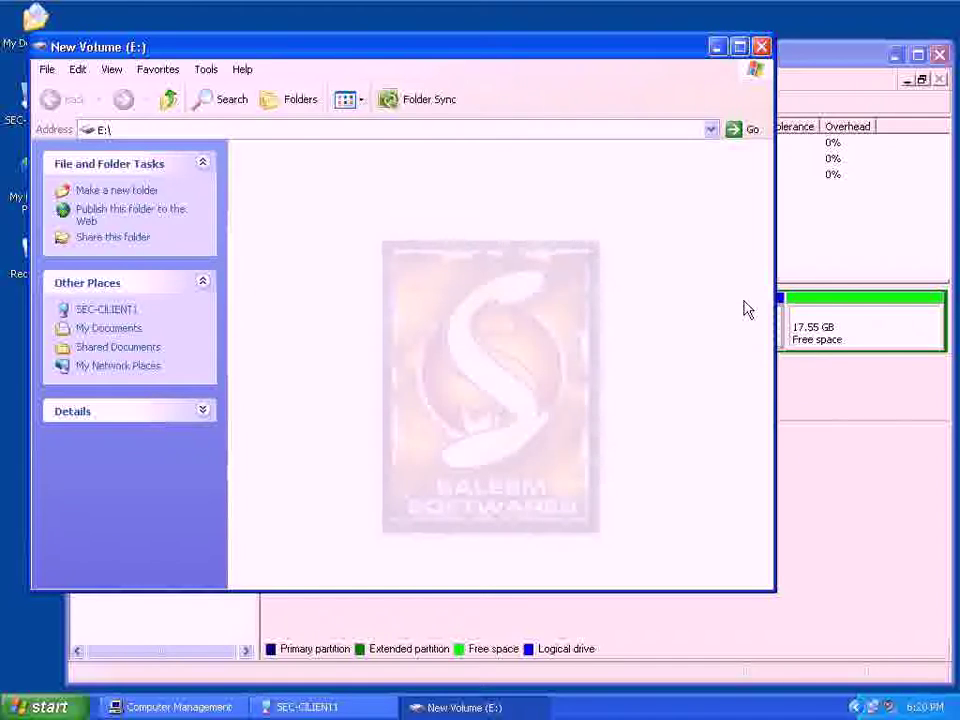
left_click(760, 47)
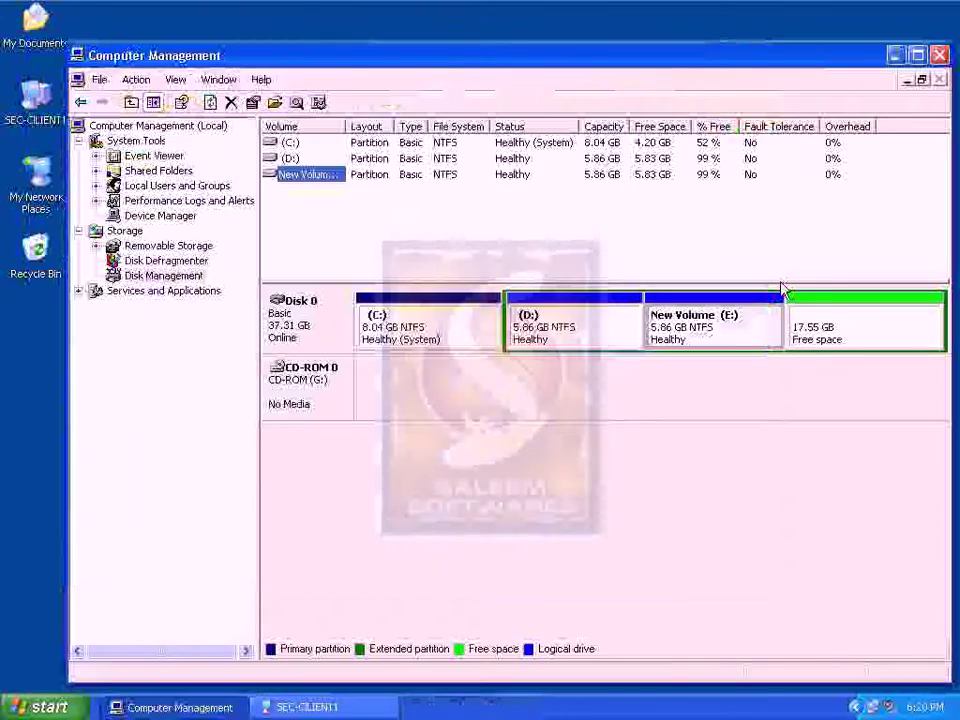
Create a 6000 MB NTFS logical drive F: in the remaining free space
right_click(800, 322)
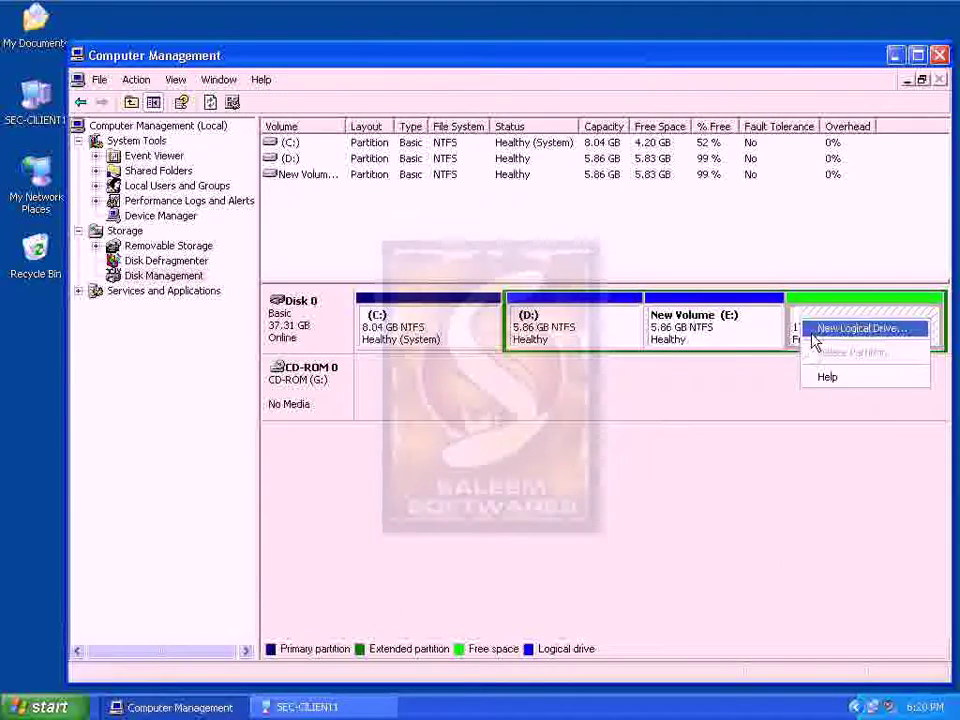
left_click(820, 330)
left_click(641, 482)
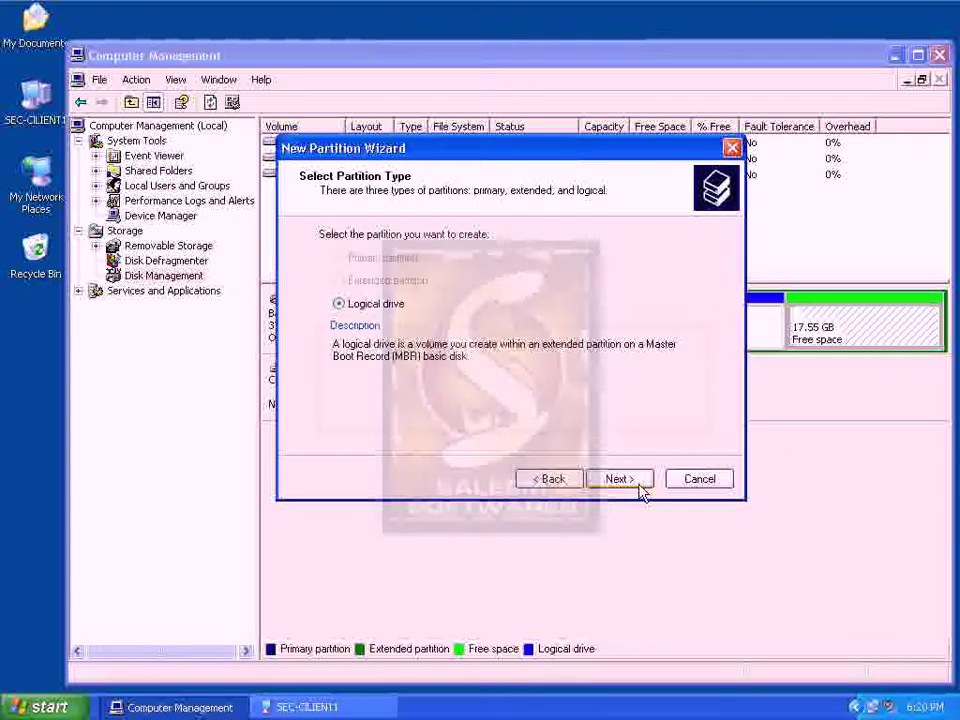
left_click(640, 486)
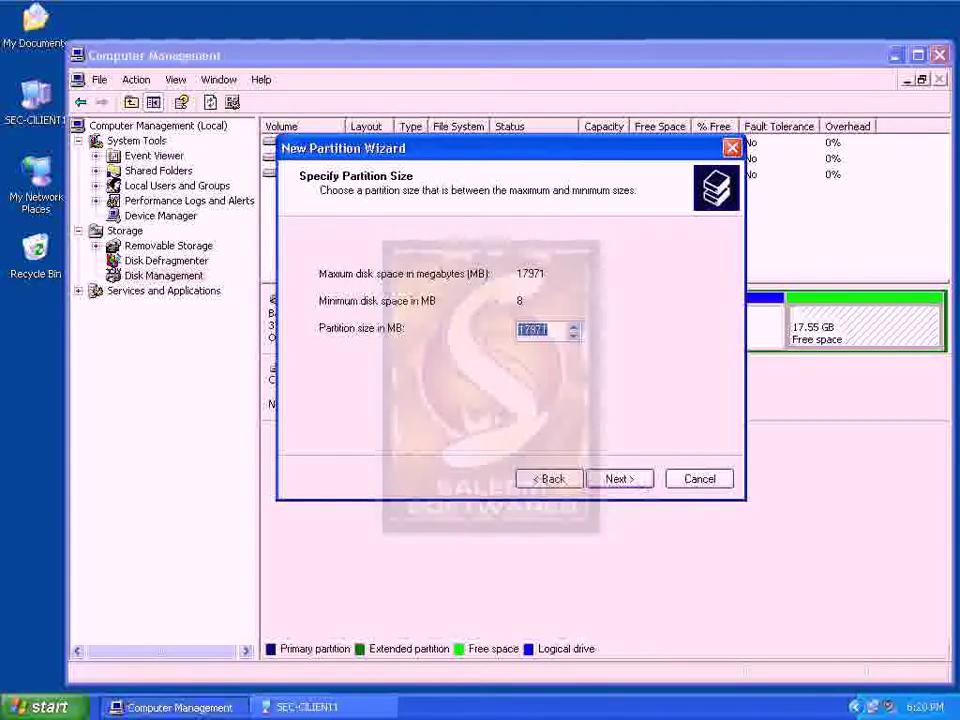
type("8")
type("000")
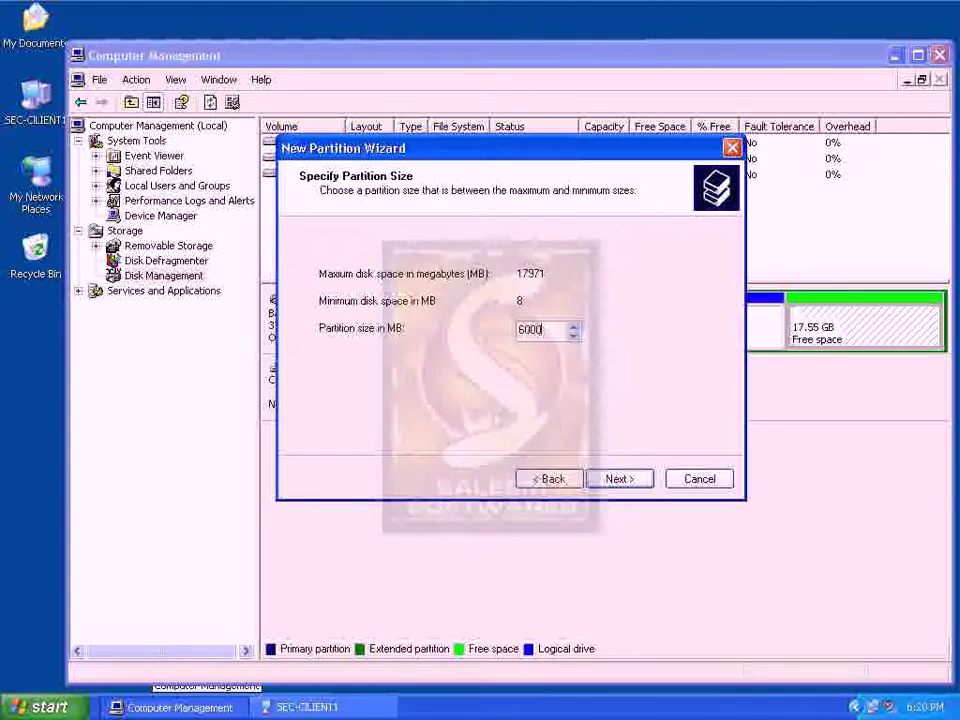
left_click(614, 486)
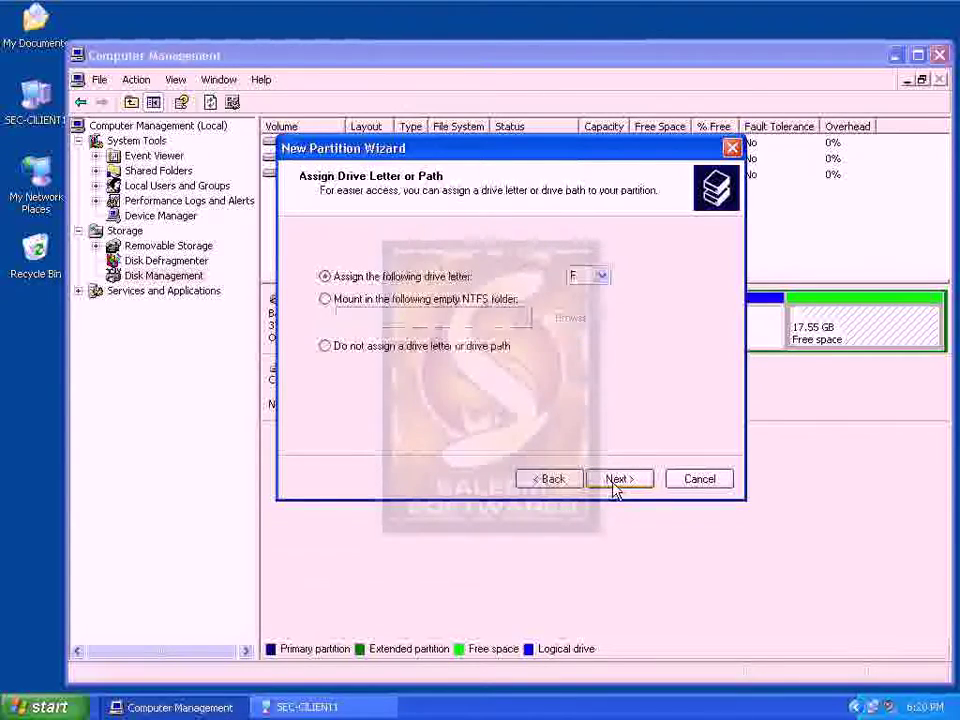
left_click(612, 485)
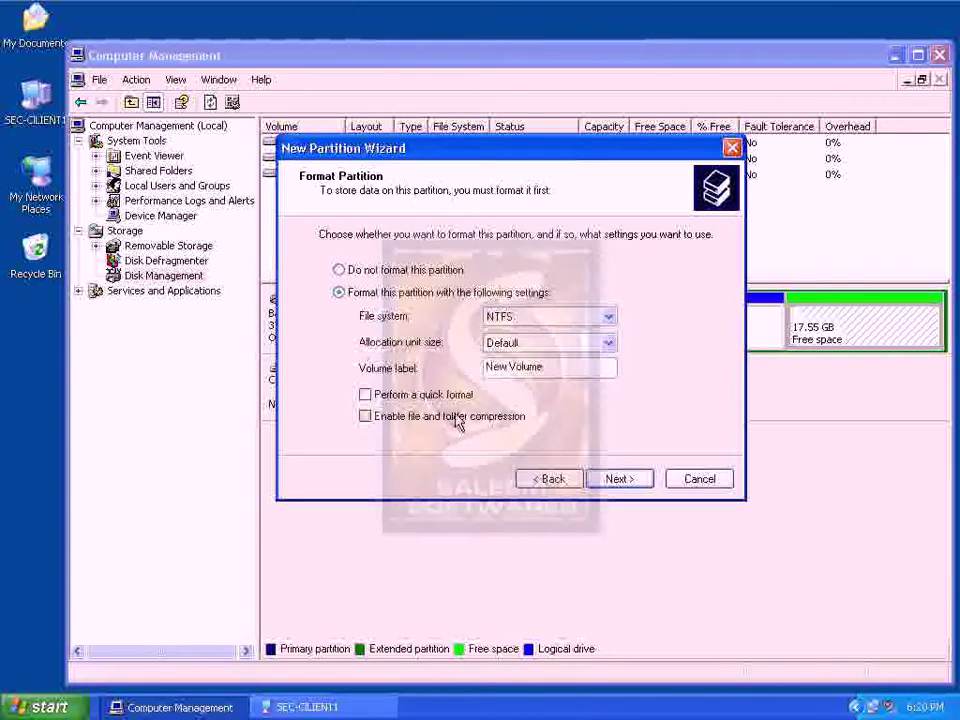
left_click(598, 479)
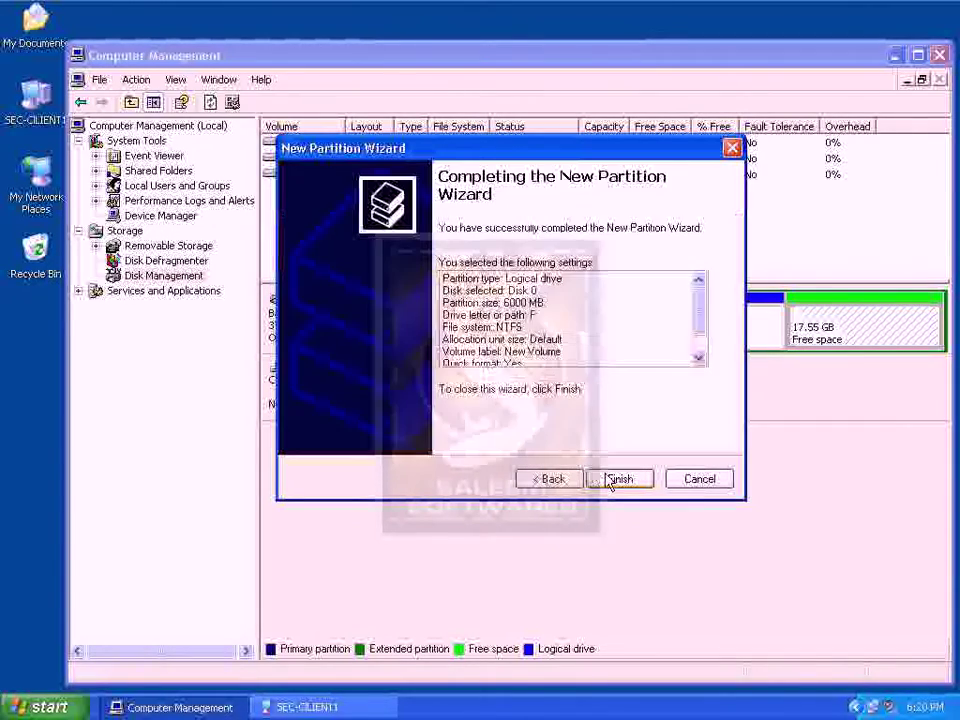
left_click(608, 477)
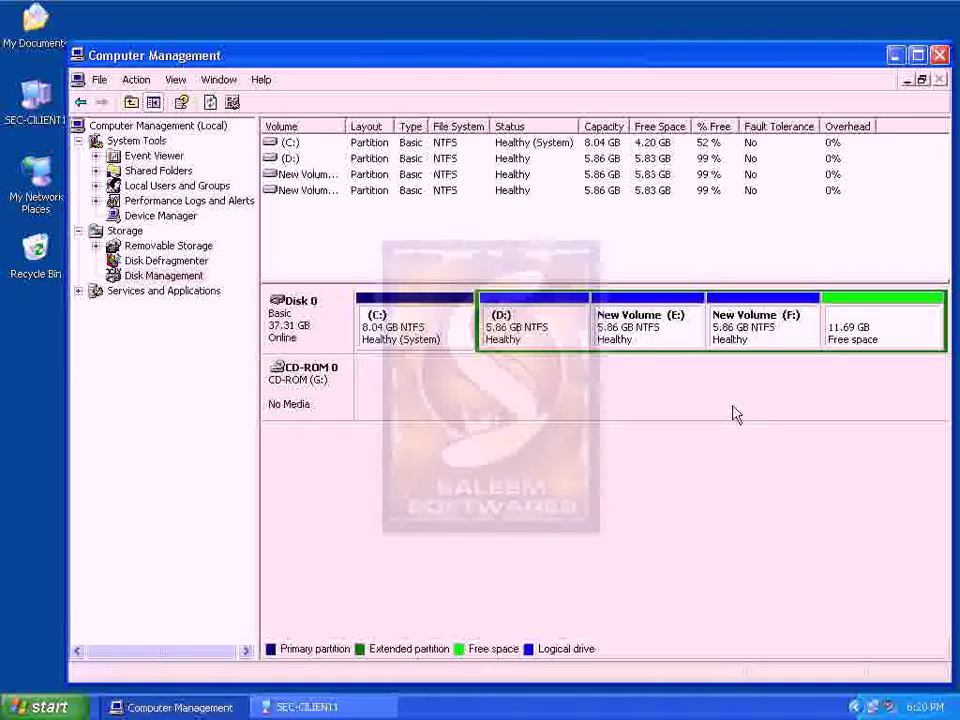
Open and close the new F: volume, then bring up the remaining free space's menu
right_click(750, 334)
left_click(770, 341)
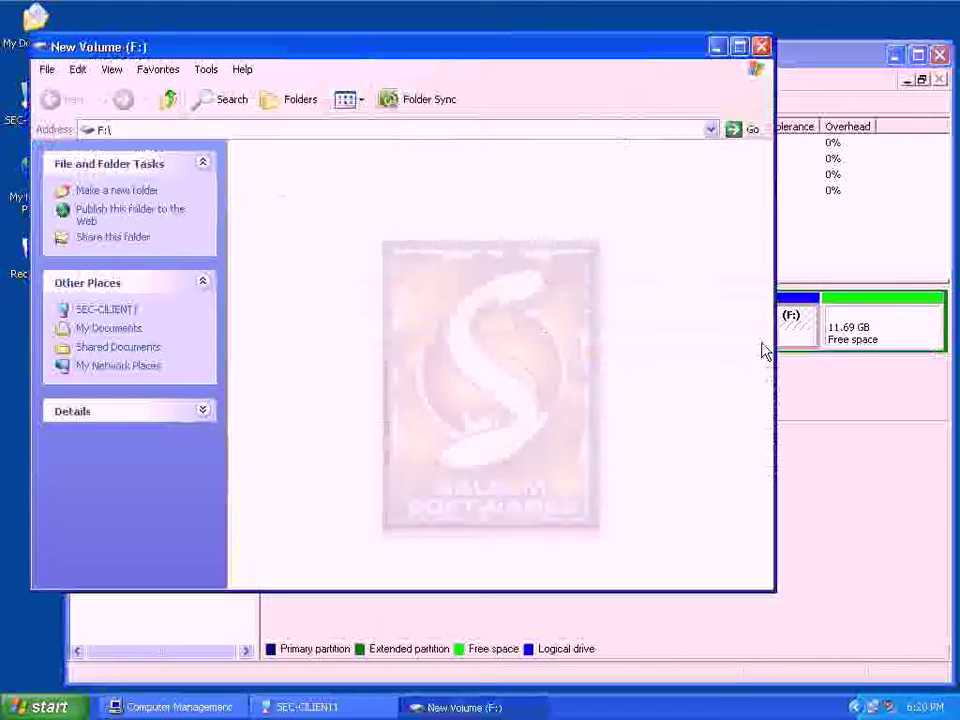
left_click(761, 47)
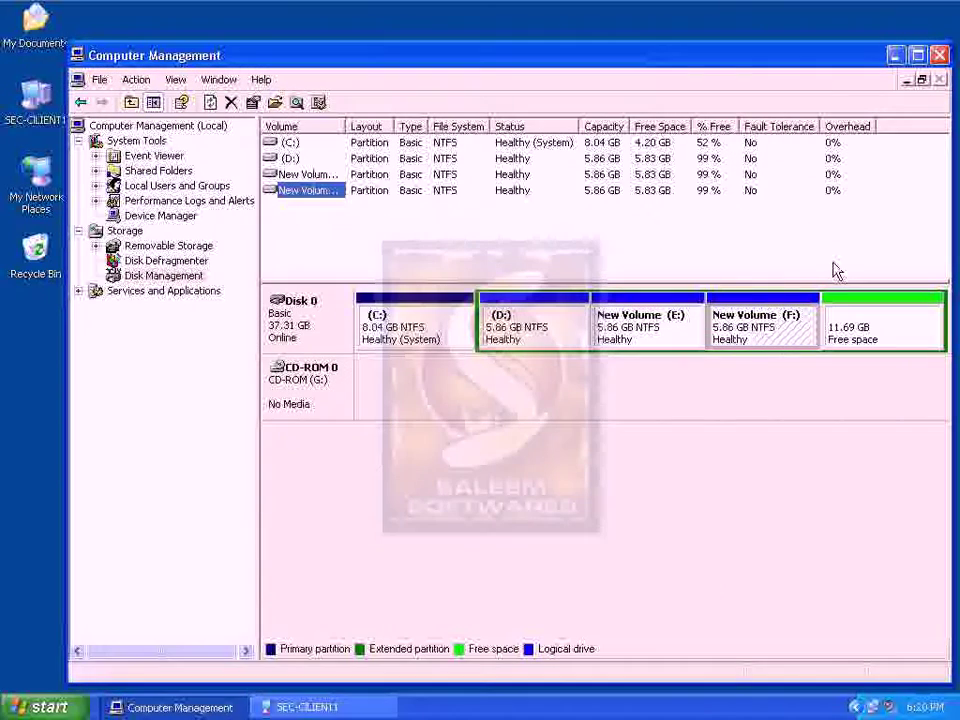
right_click(845, 326)
Run the New Partition Wizard for a 6000 MB quick-formatted NTFS logical drive H:
left_click(816, 329)
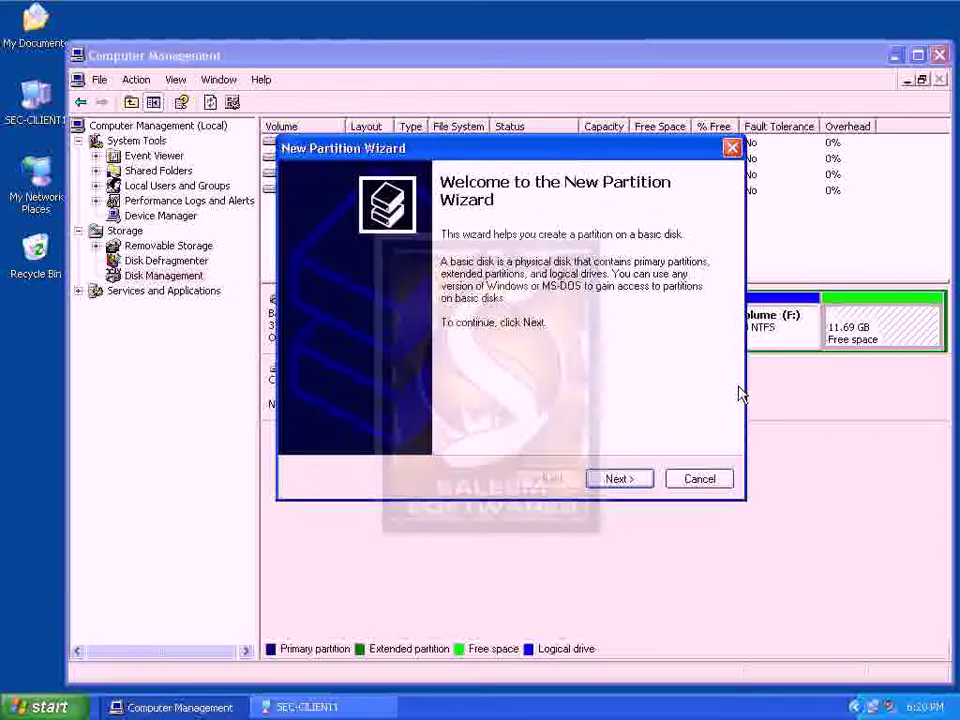
left_click(598, 486)
left_click(598, 486)
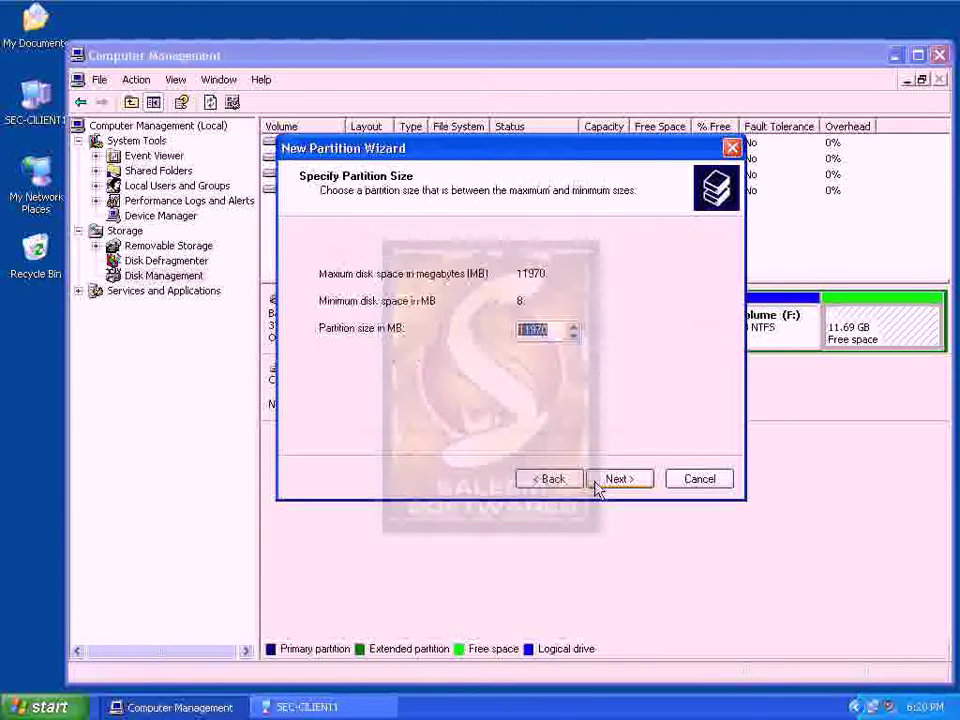
type("600")
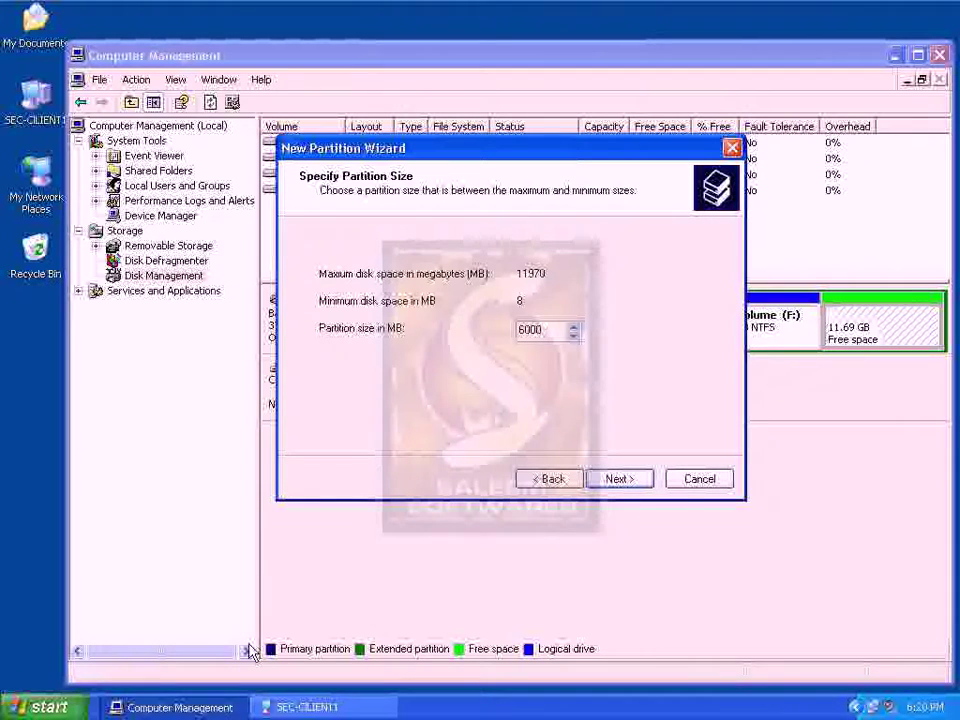
type("0")
left_click(628, 484)
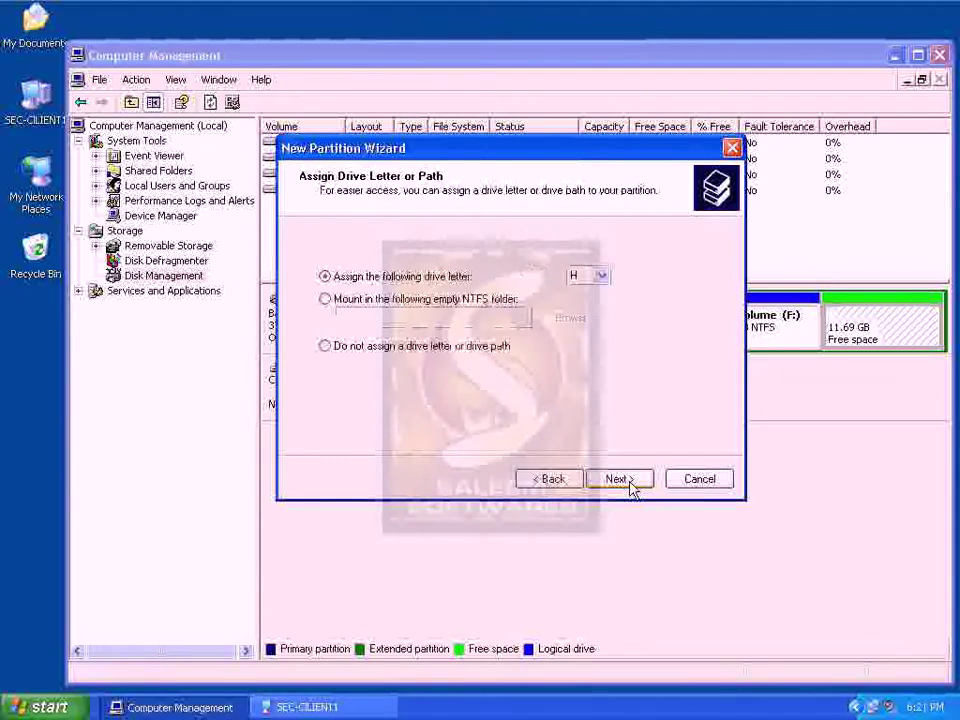
left_click(630, 485)
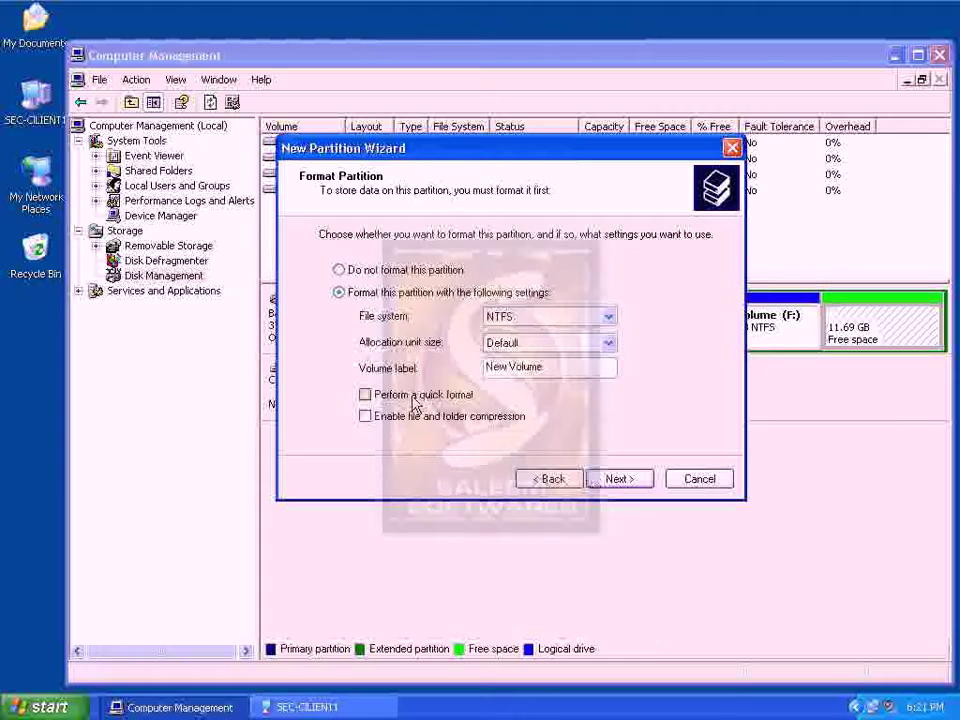
left_click(418, 393)
left_click(614, 480)
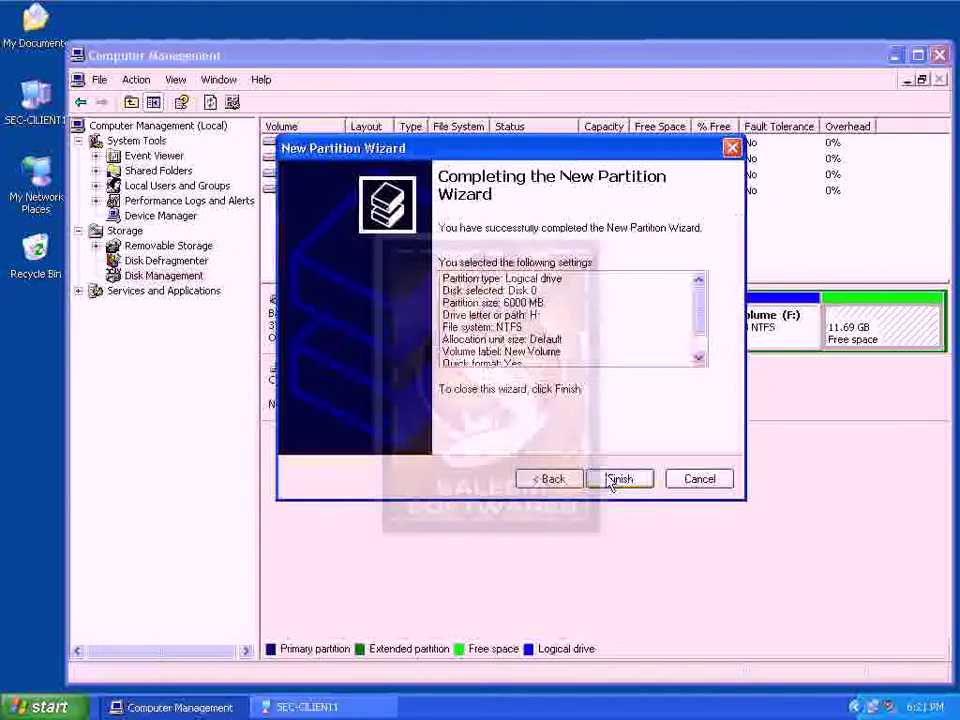
left_click(617, 478)
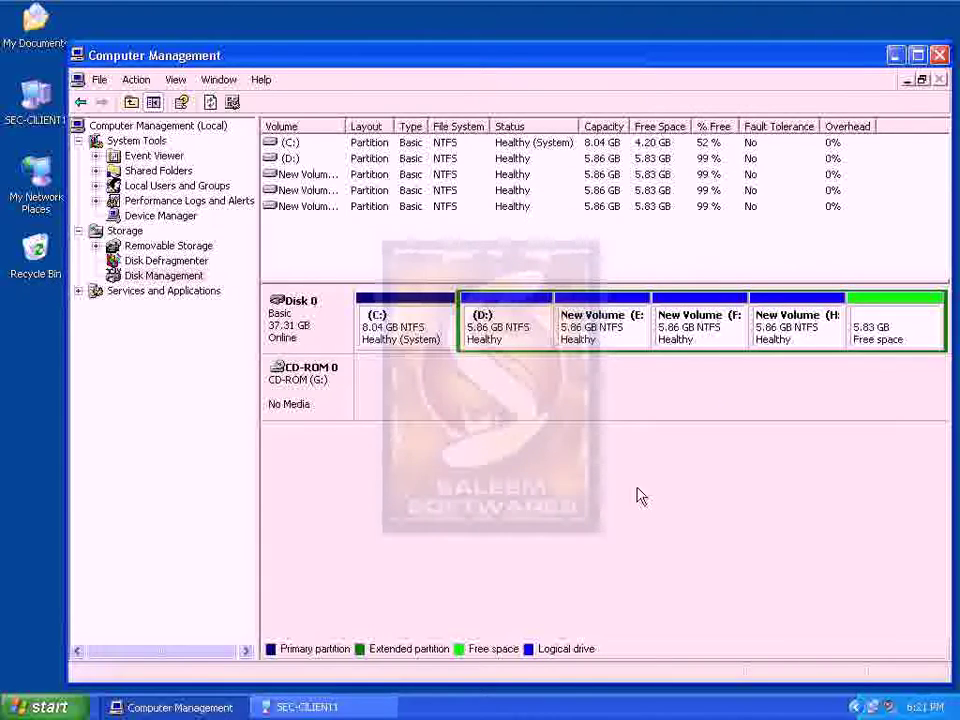
Create NTFS logical drive I: from the remaining 5969 MB with quick format, then show My Computer
right_click(878, 328)
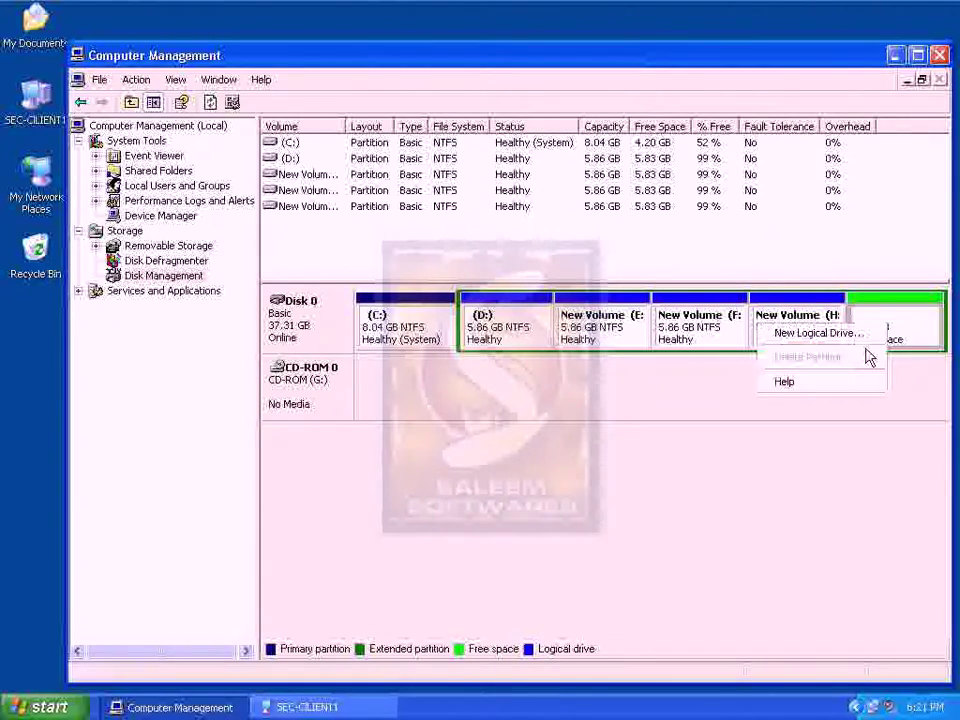
left_click(795, 334)
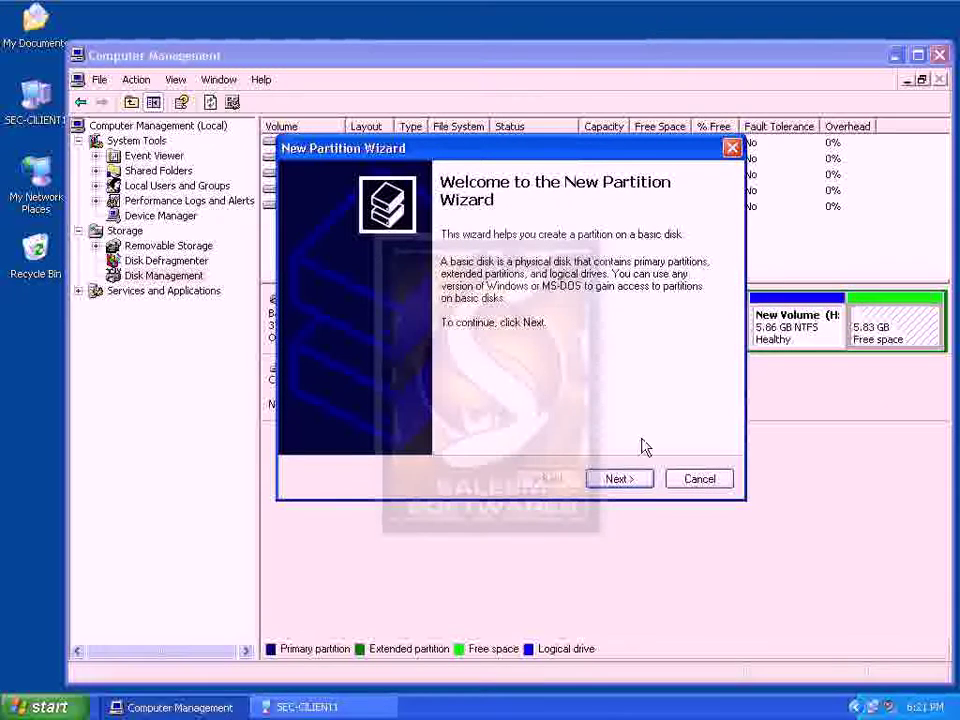
left_click(627, 481)
left_click(630, 480)
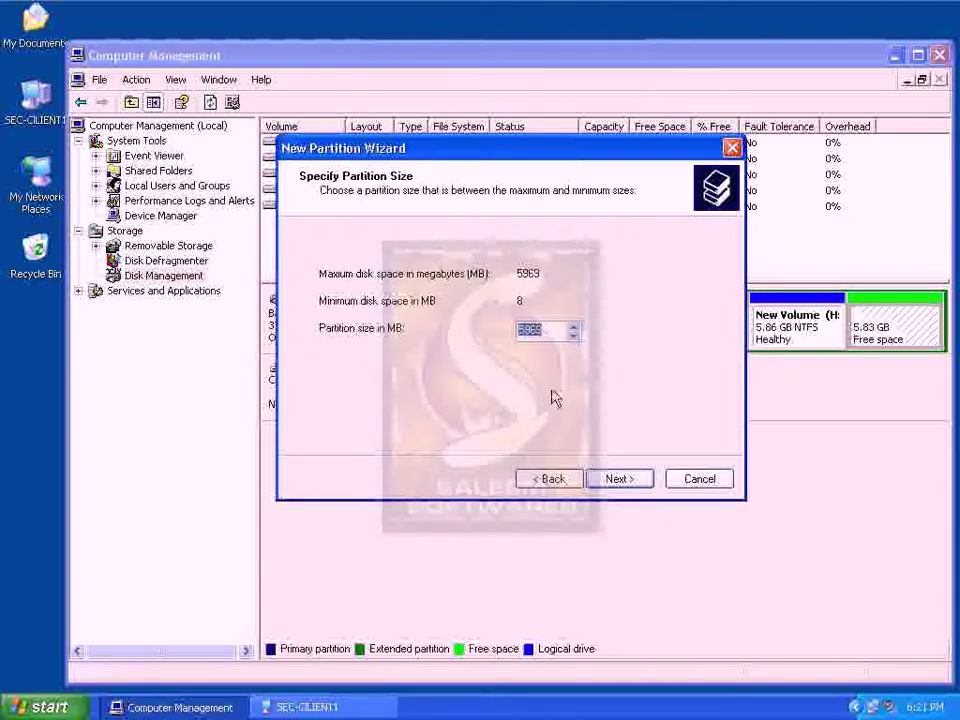
left_click(618, 482)
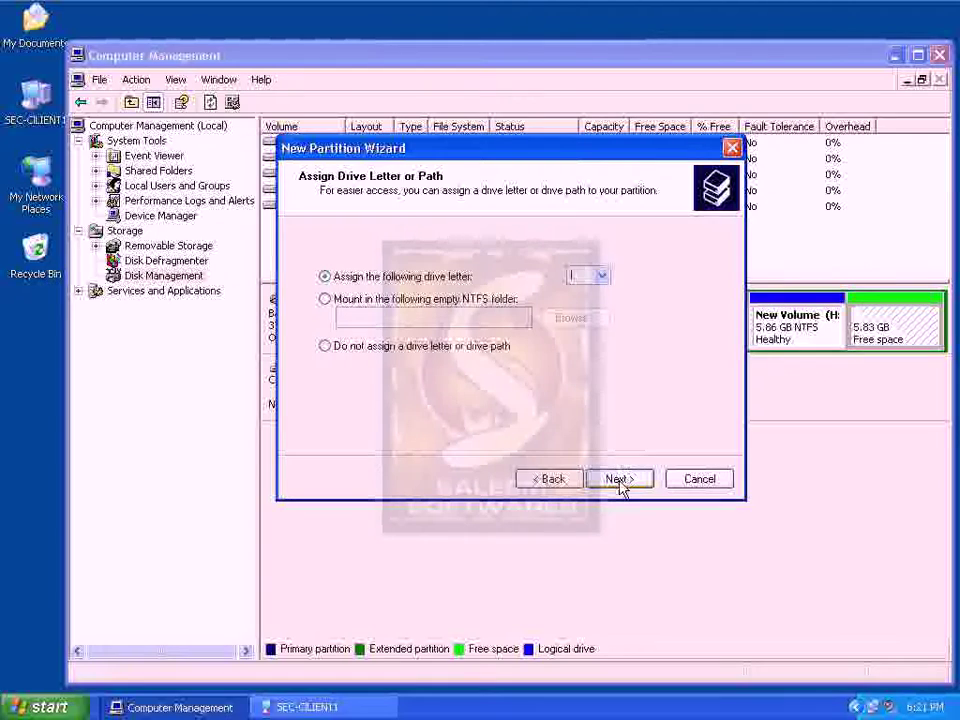
left_click(620, 482)
left_click(365, 394)
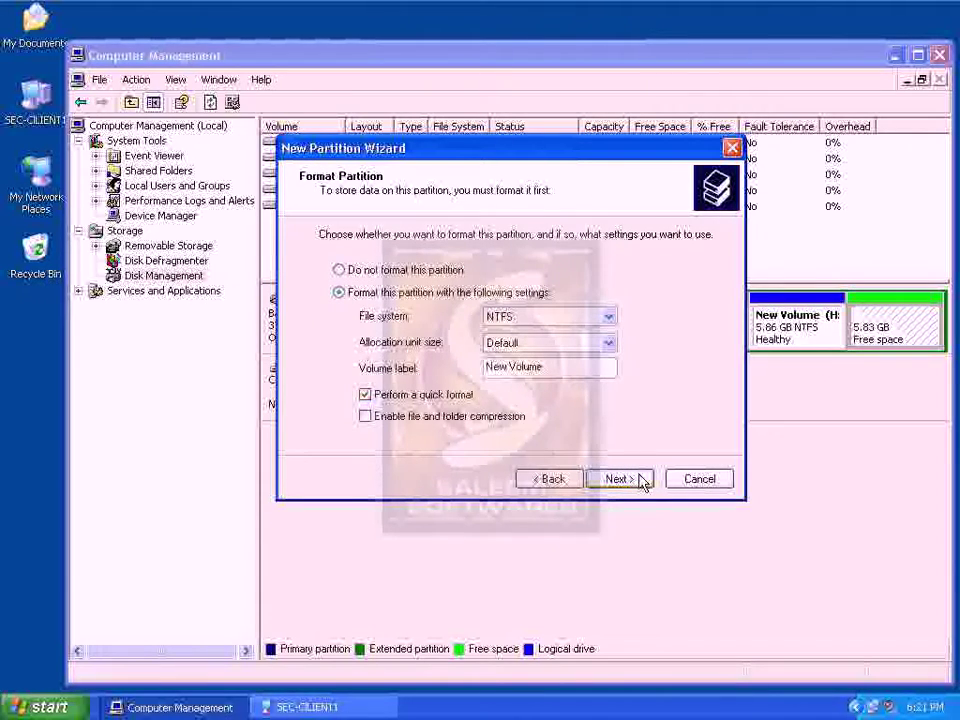
left_click(643, 482)
left_click(639, 480)
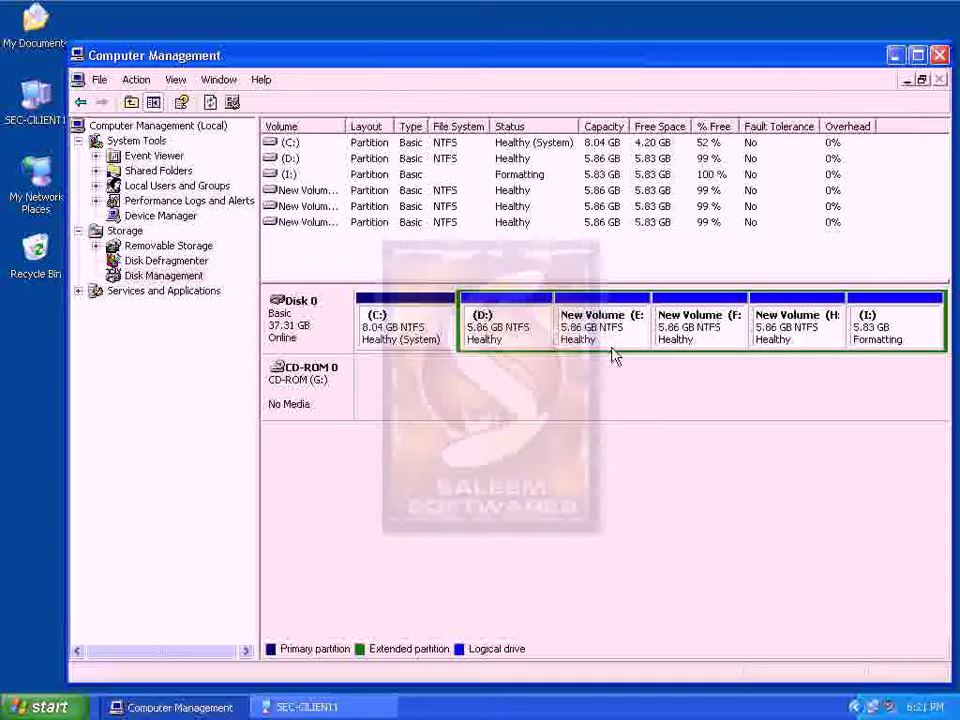
left_click(350, 710)
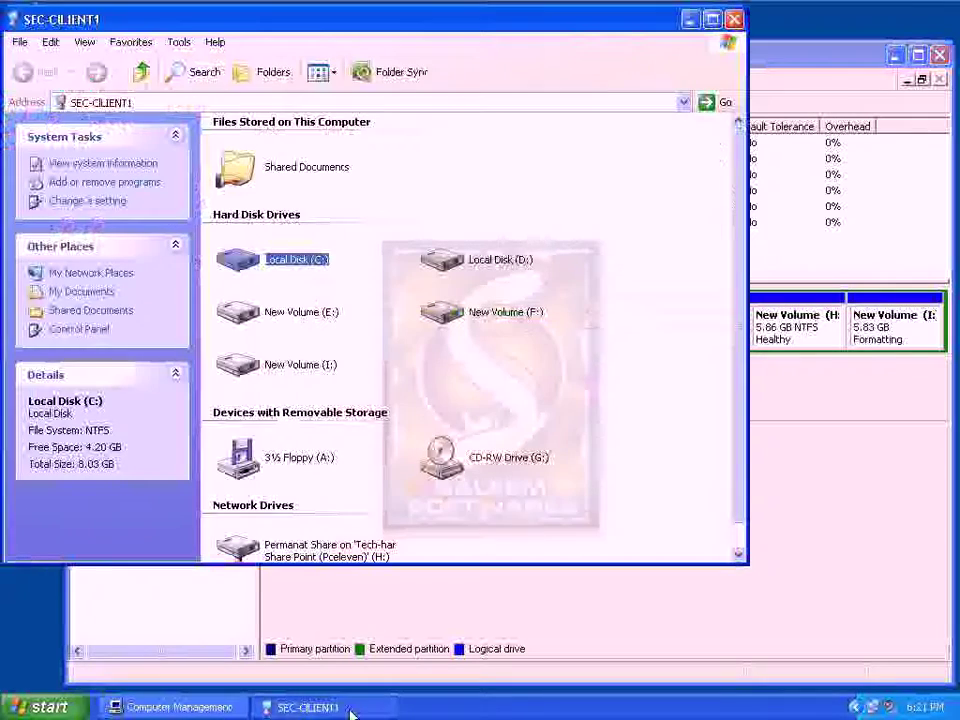
Refresh the My Computer drive list, briefly selecting the D: and F: drives
right_click(578, 377)
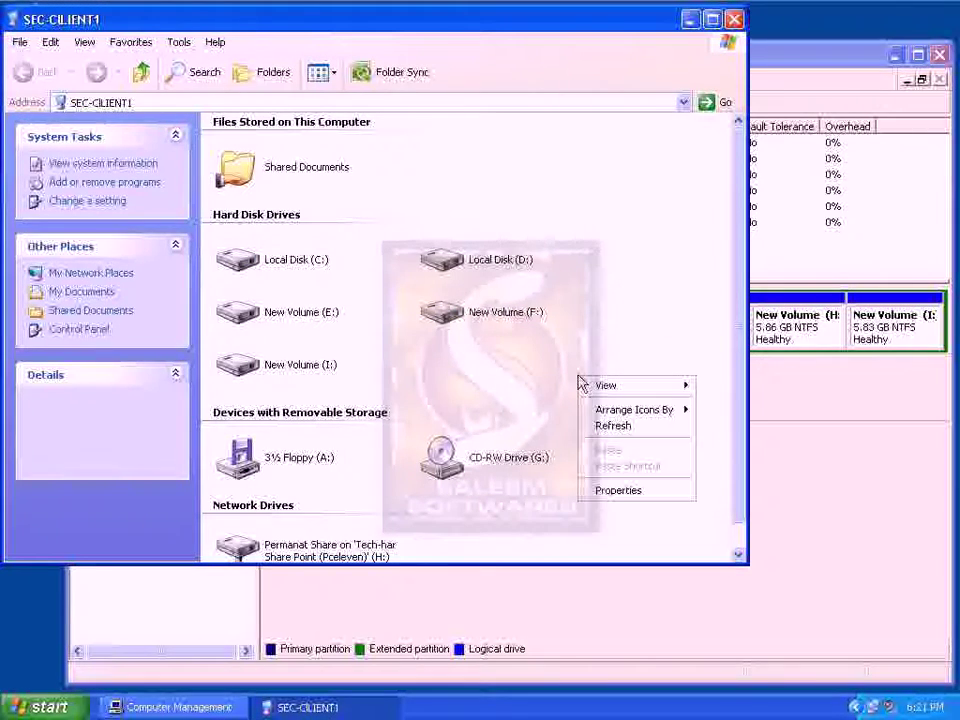
left_click(605, 424)
left_click_drag(578, 268, 328, 358)
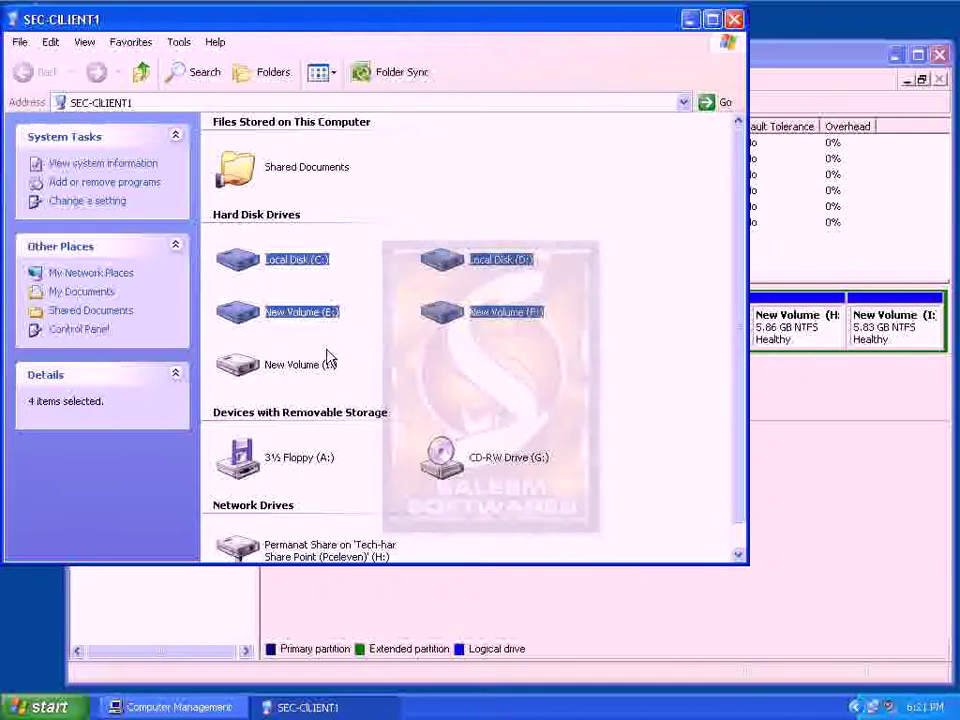
left_click(467, 386)
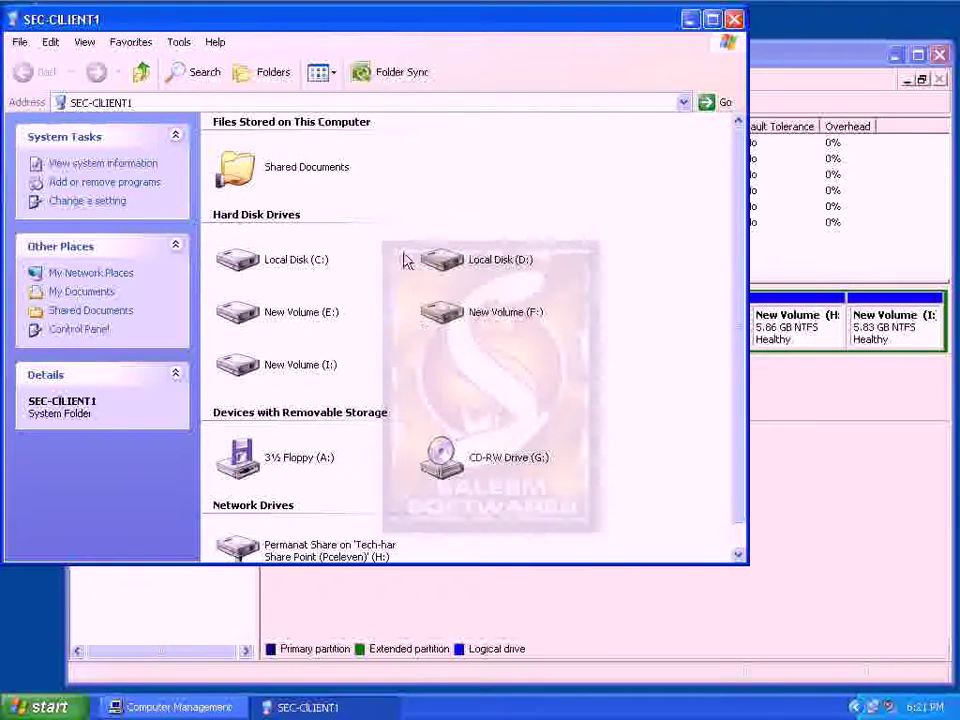
left_click_drag(403, 242, 501, 336)
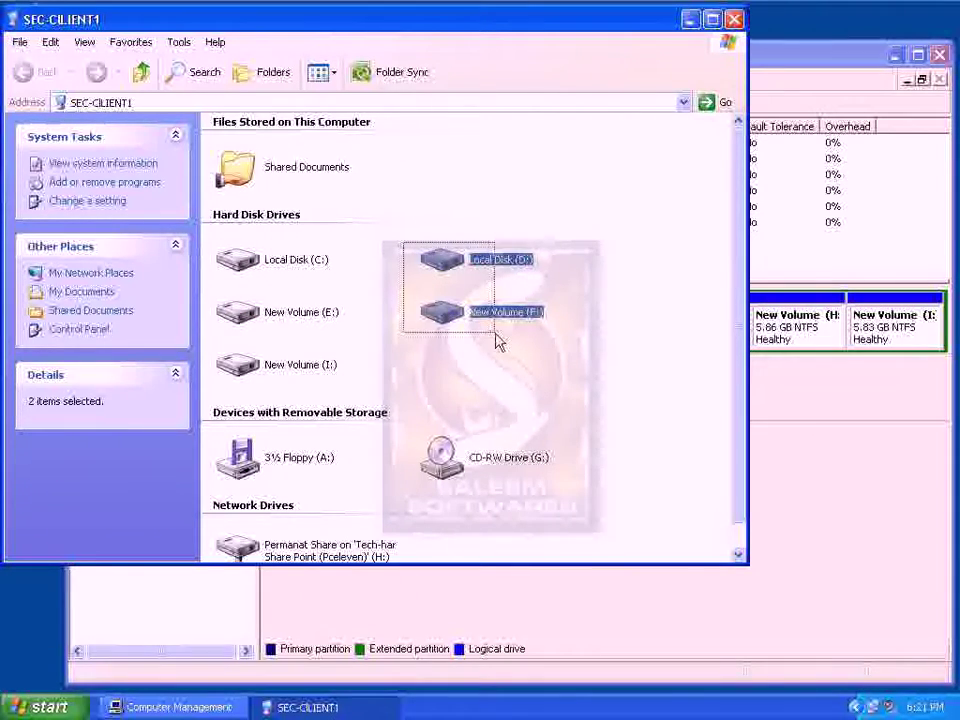
right_click(566, 411)
left_click(596, 459)
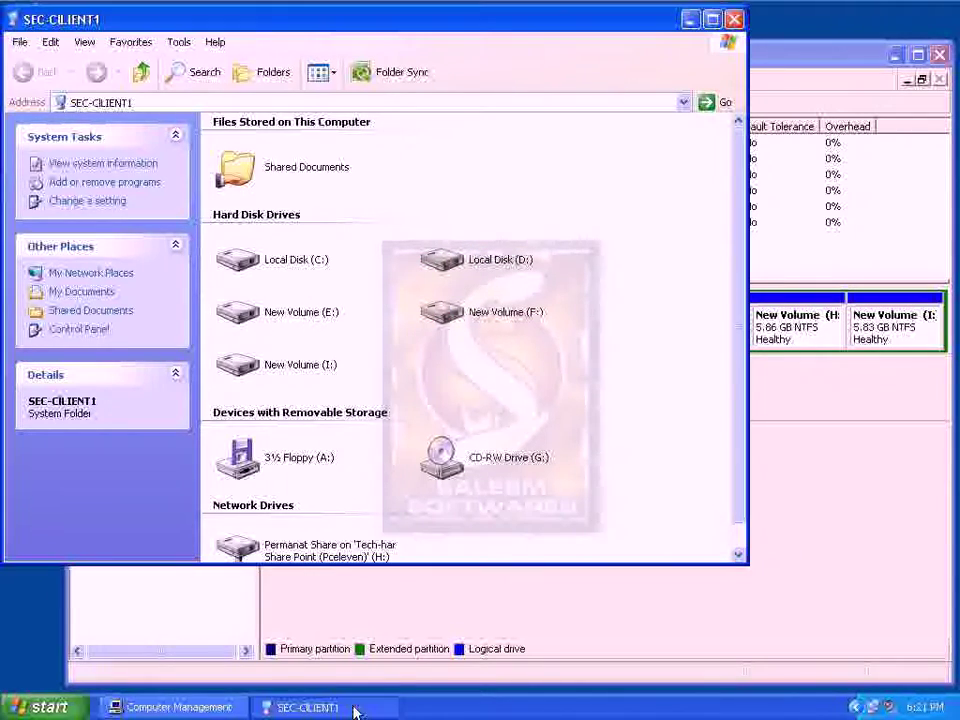
Switch to Disk Management and select the F: partition, then the I: volume
left_click(355, 710)
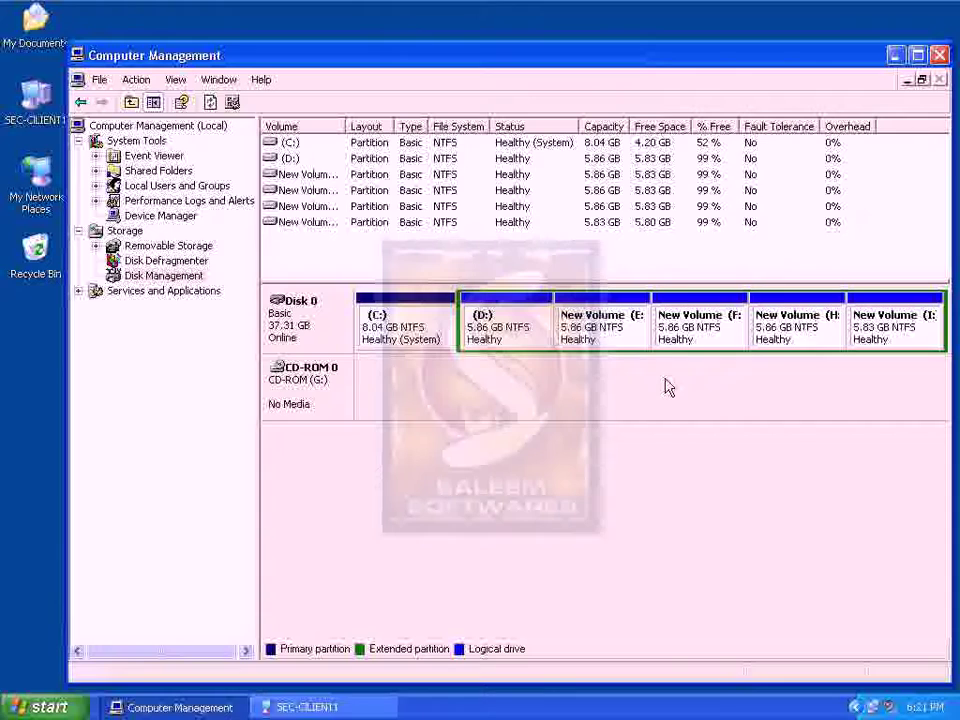
left_click(671, 328)
left_click(778, 330, "ctrl")
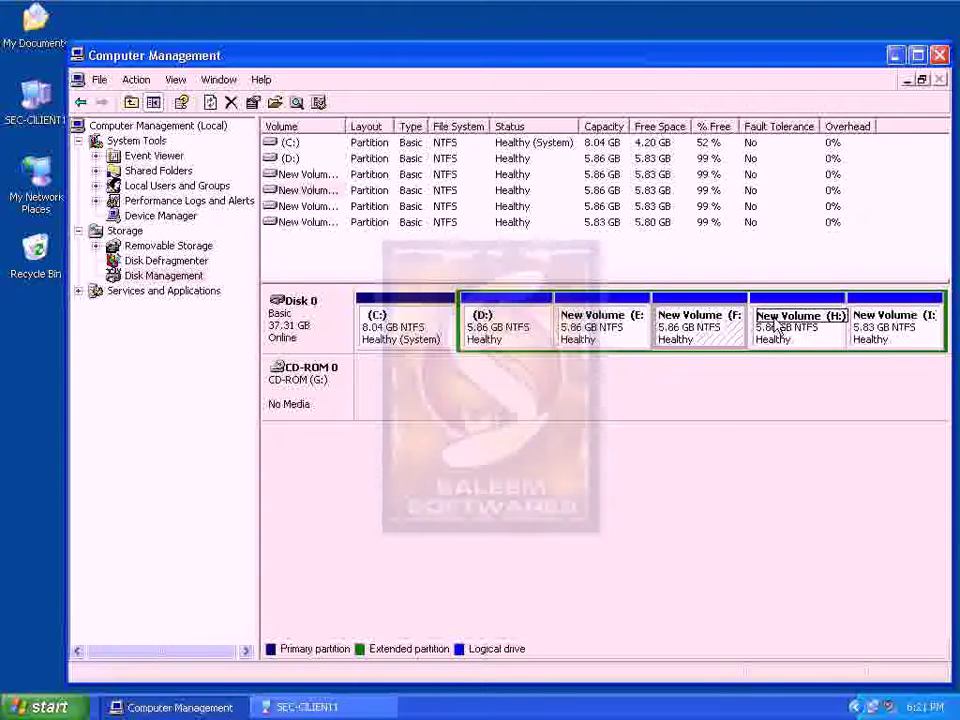
key("Right")
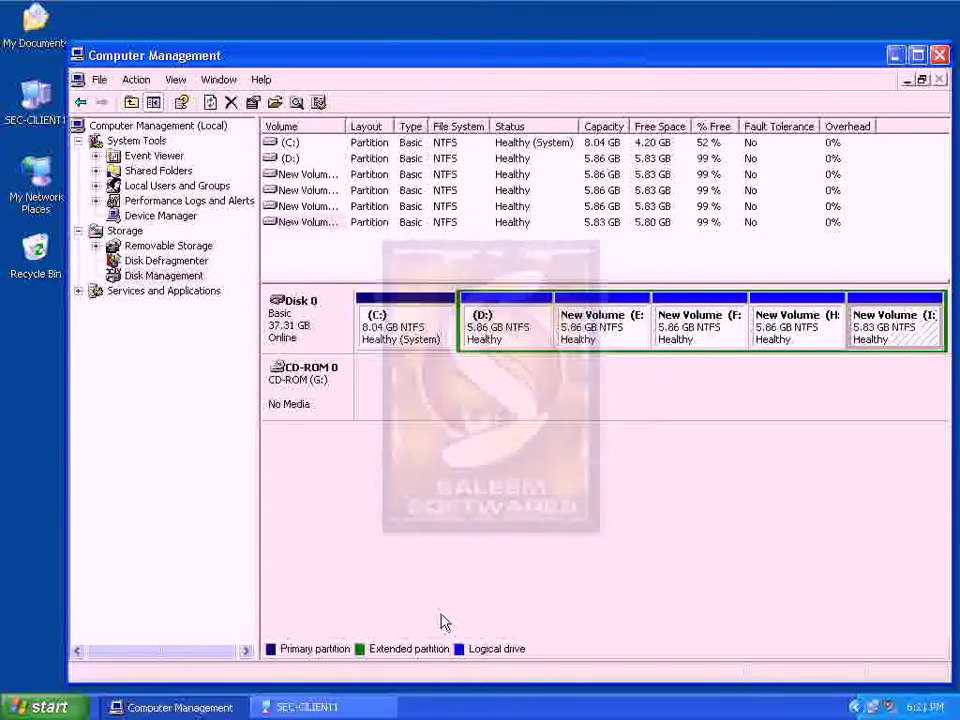
Bring My Computer back, refresh its drive list twice more, and close the window
left_click(350, 707)
right_click(608, 381)
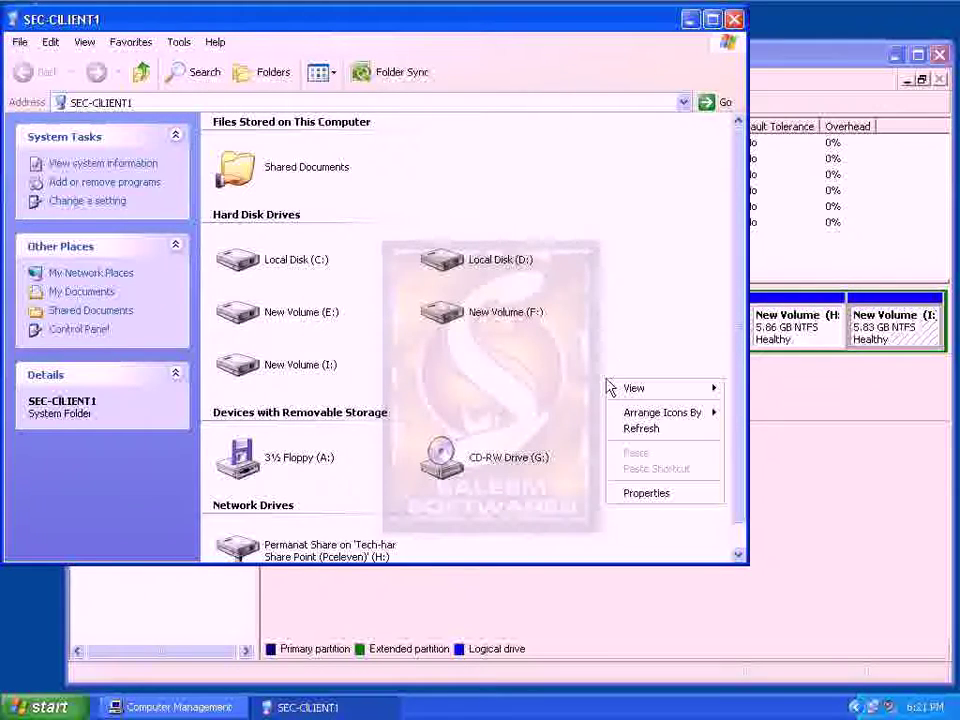
left_click(630, 432)
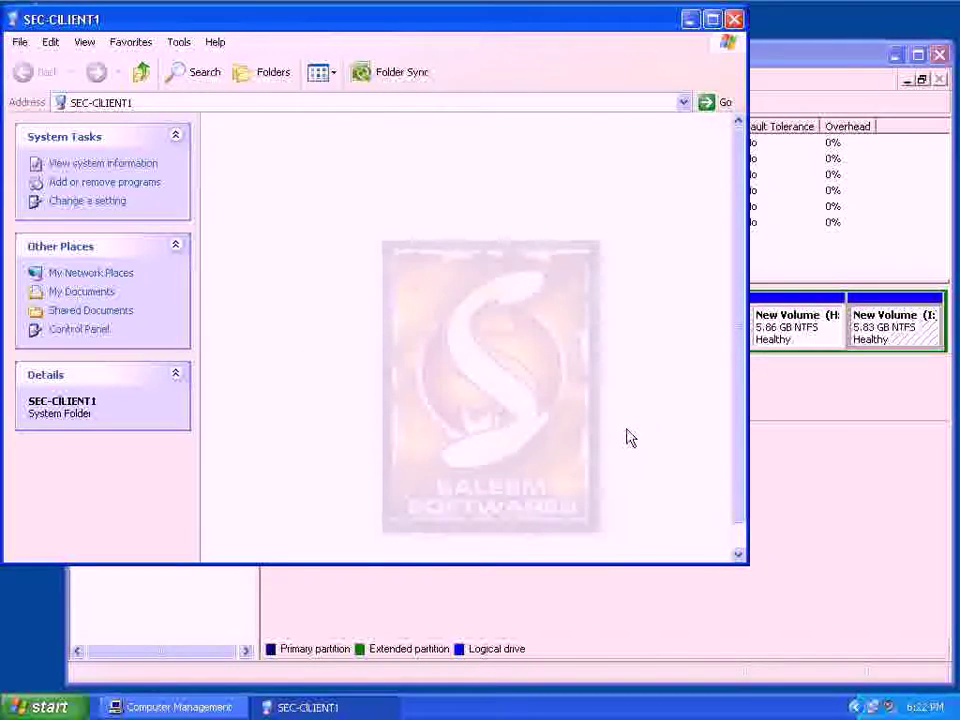
right_click(627, 432)
mouse_move(650, 468)
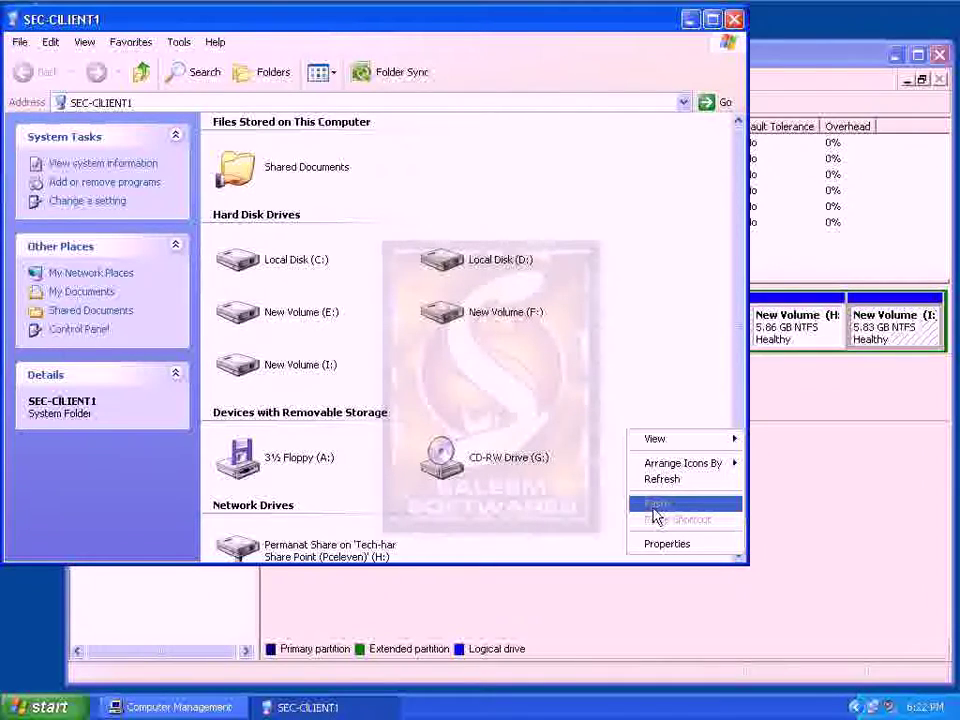
left_click(662, 482)
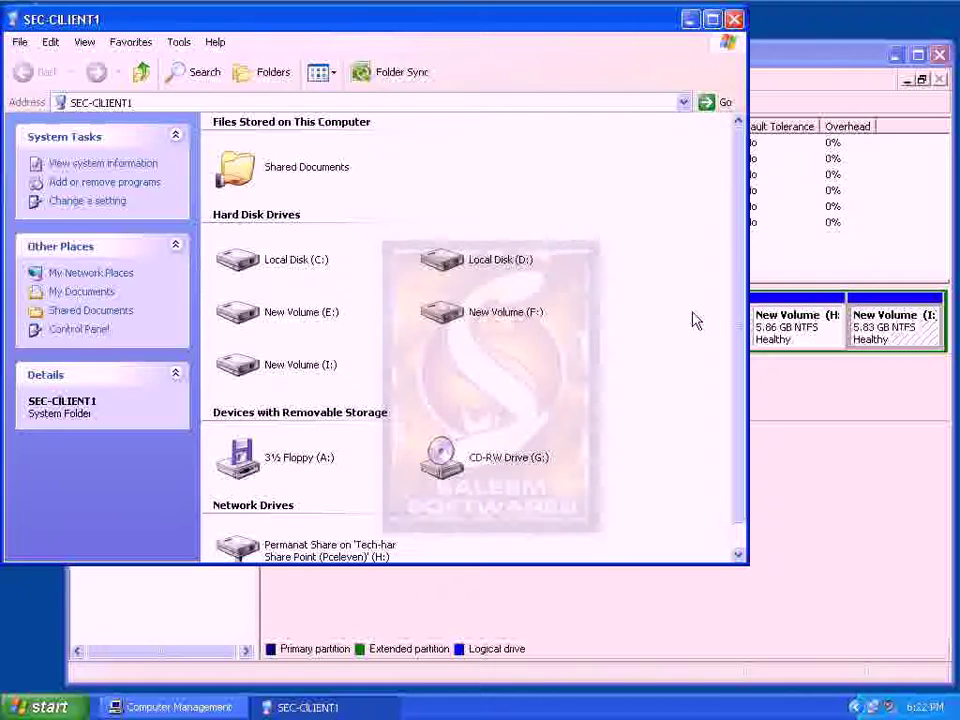
left_click(735, 20)
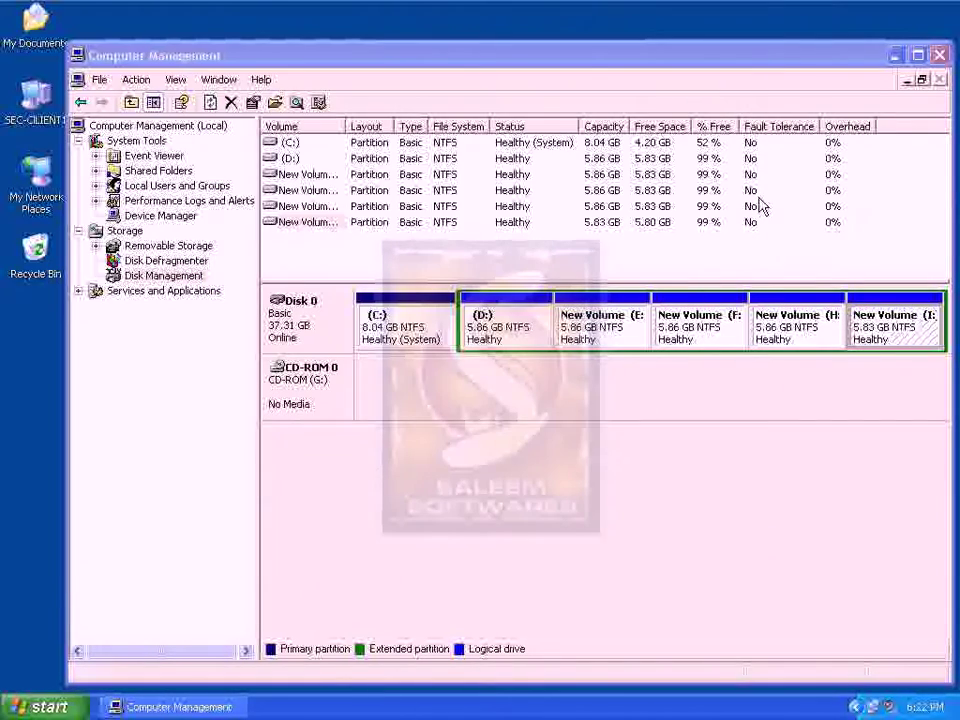
left_click(729, 332)
left_click(778, 333)
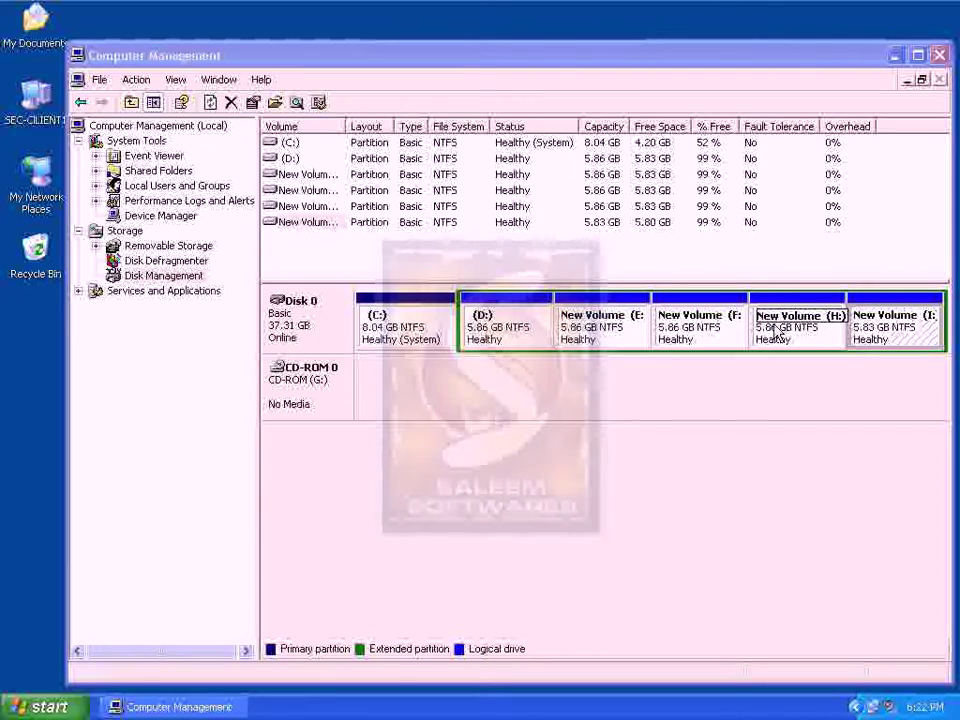
left_click(729, 335)
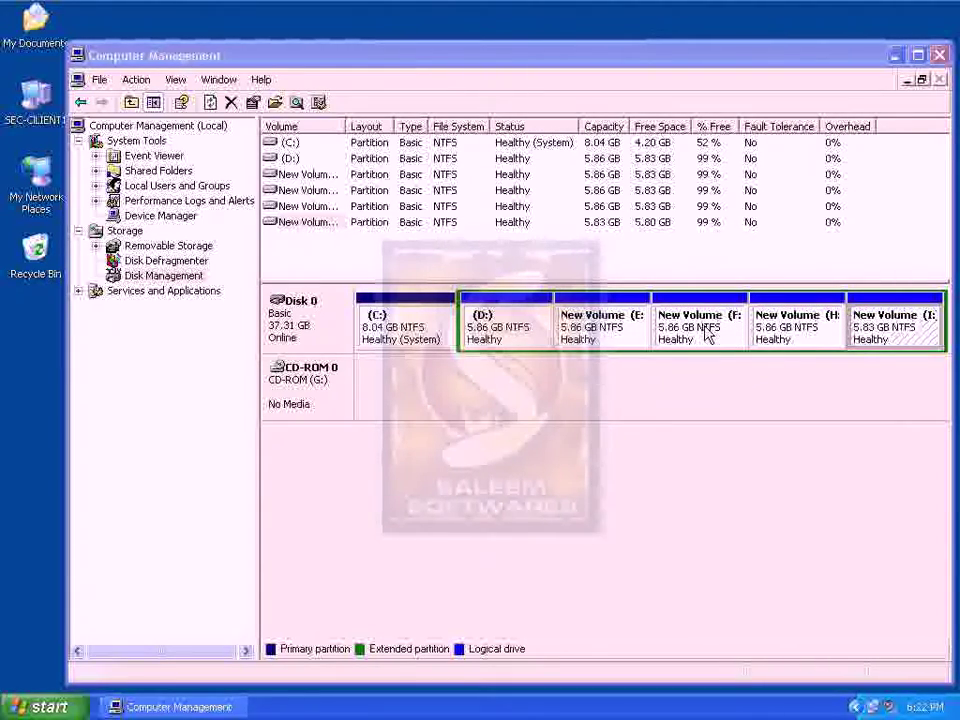
right_click(813, 338)
left_click(775, 343)
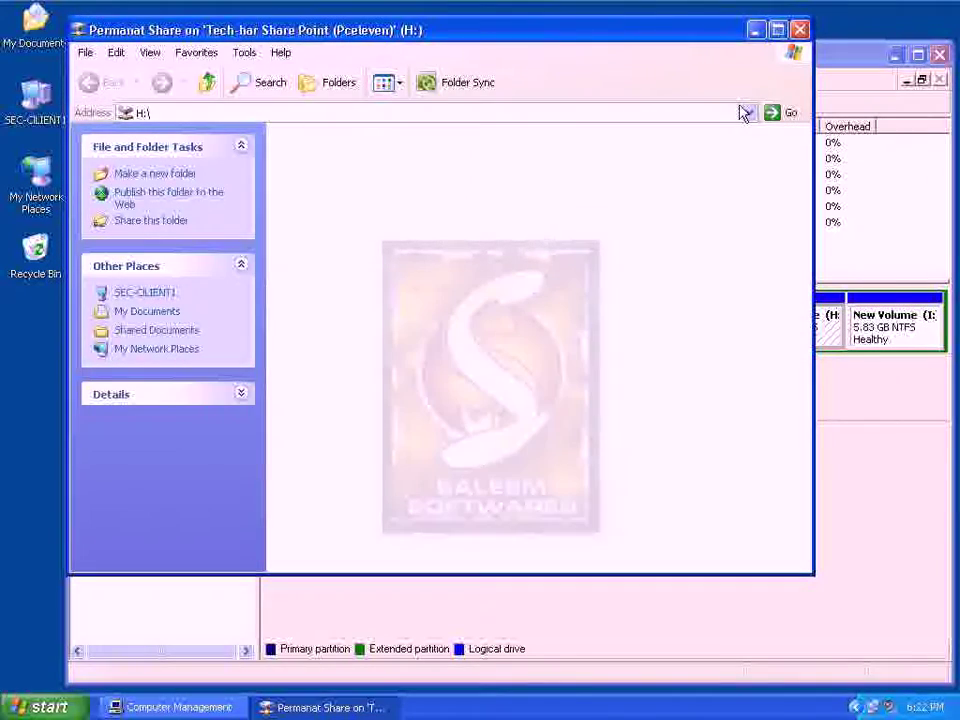
left_click(799, 31)
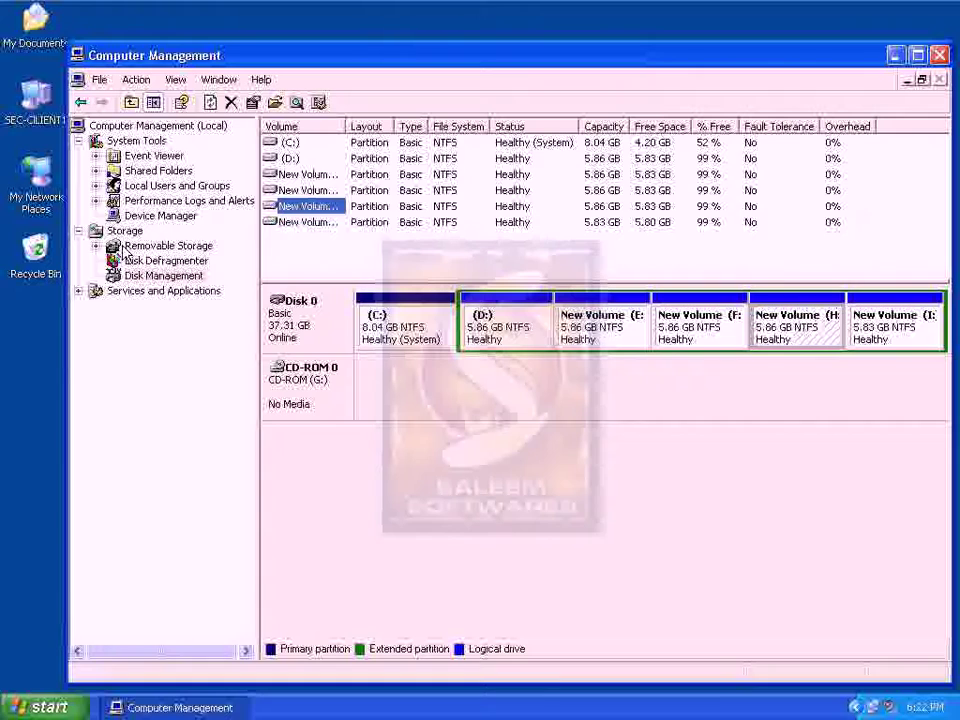
double_click(42, 117)
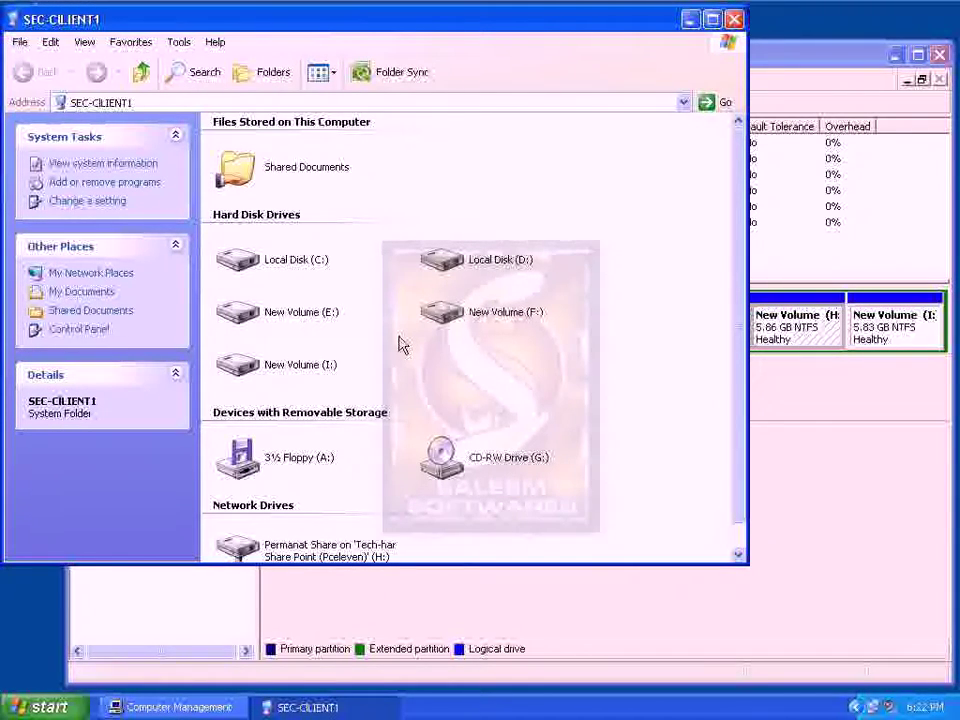
scroll(703, 375, "down", 1)
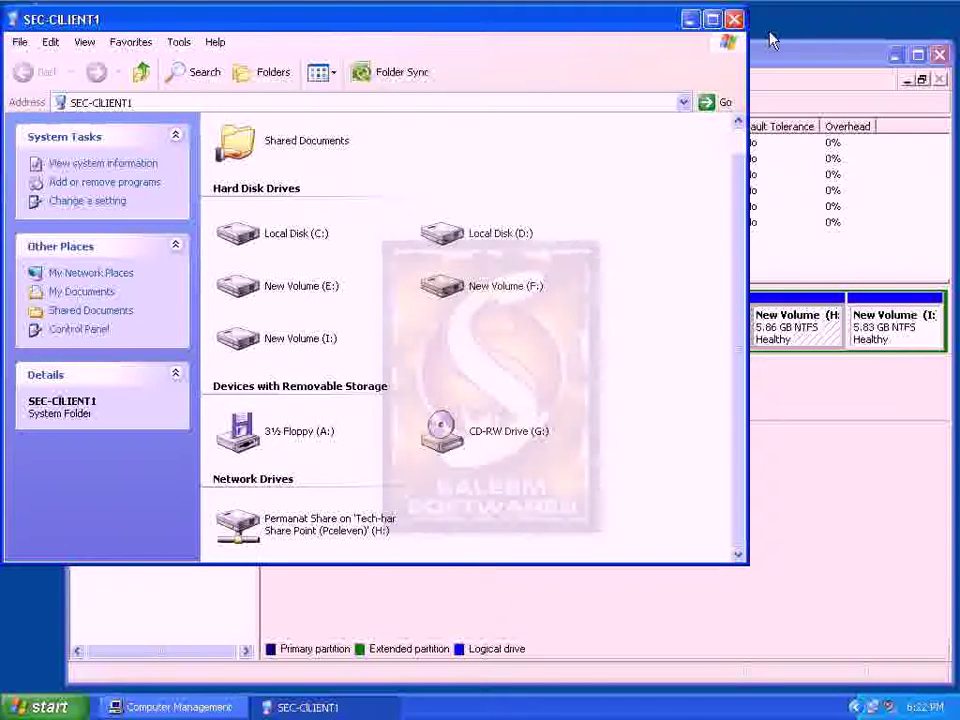
left_click(734, 19)
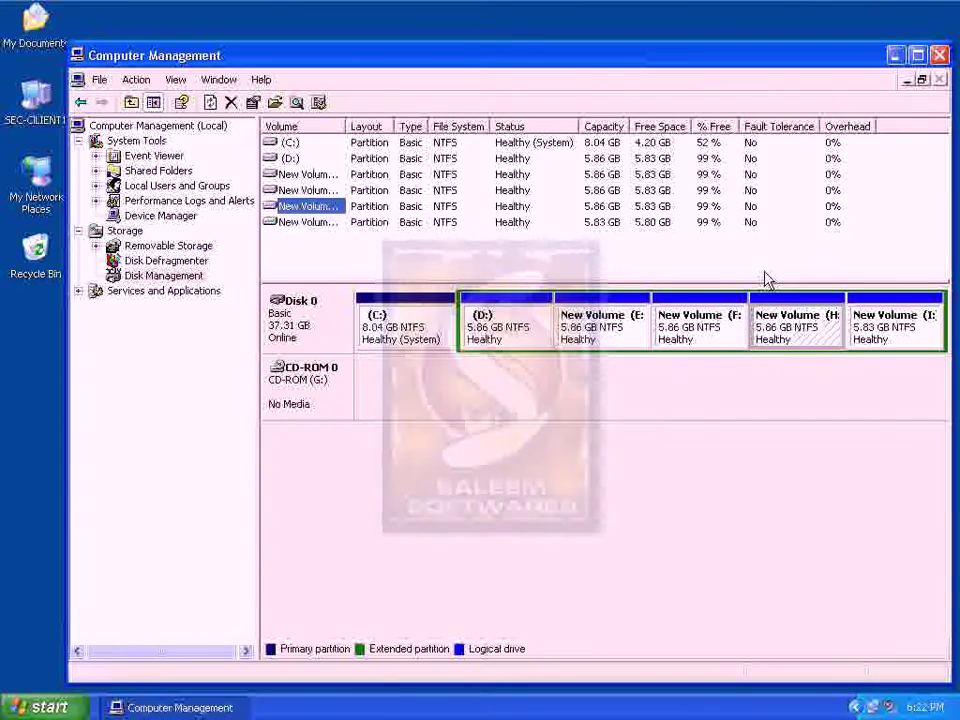
left_click(767, 280)
right_click(781, 338)
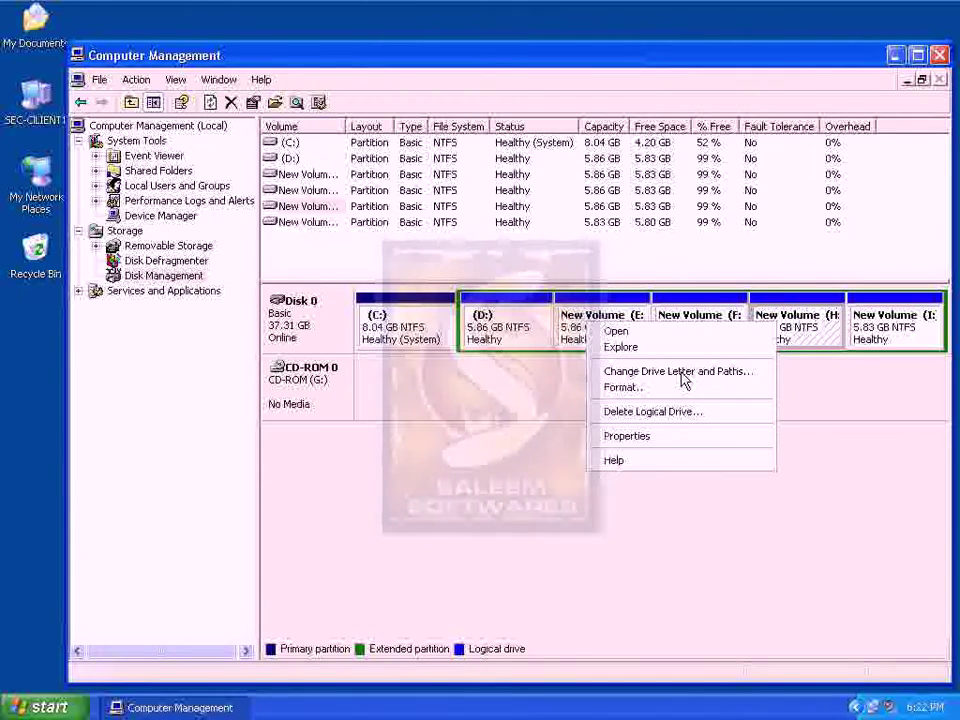
left_click(681, 374)
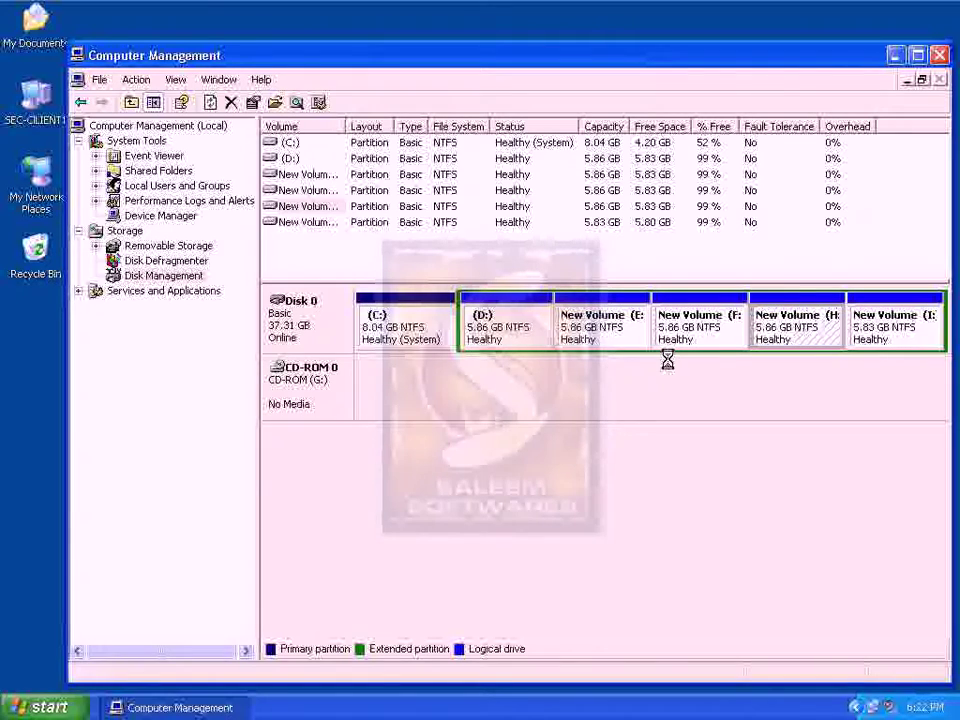
left_click(752, 314)
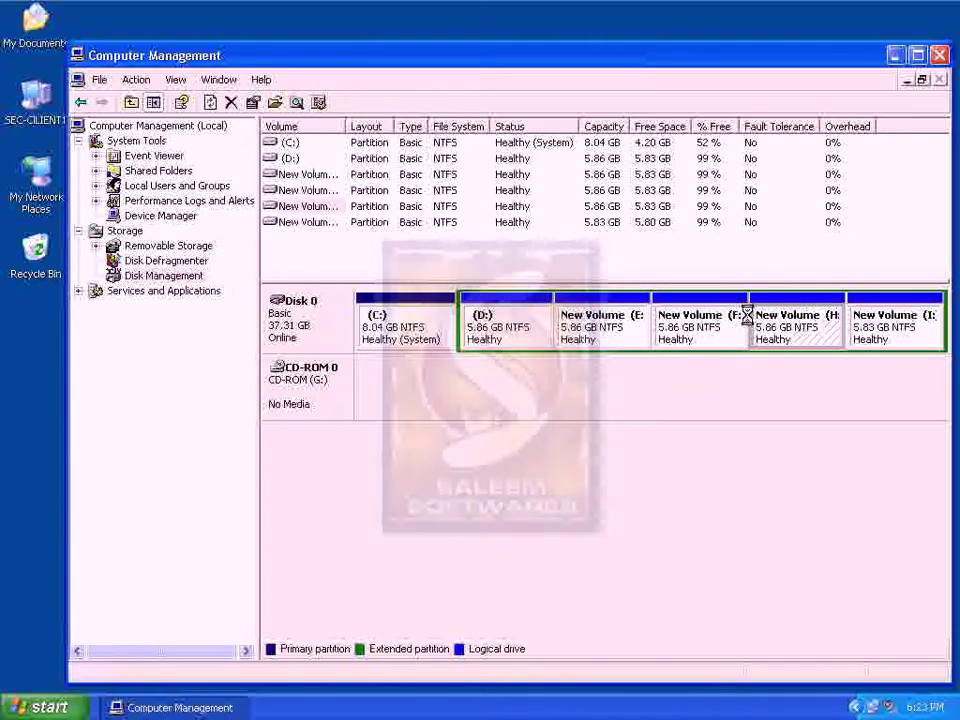
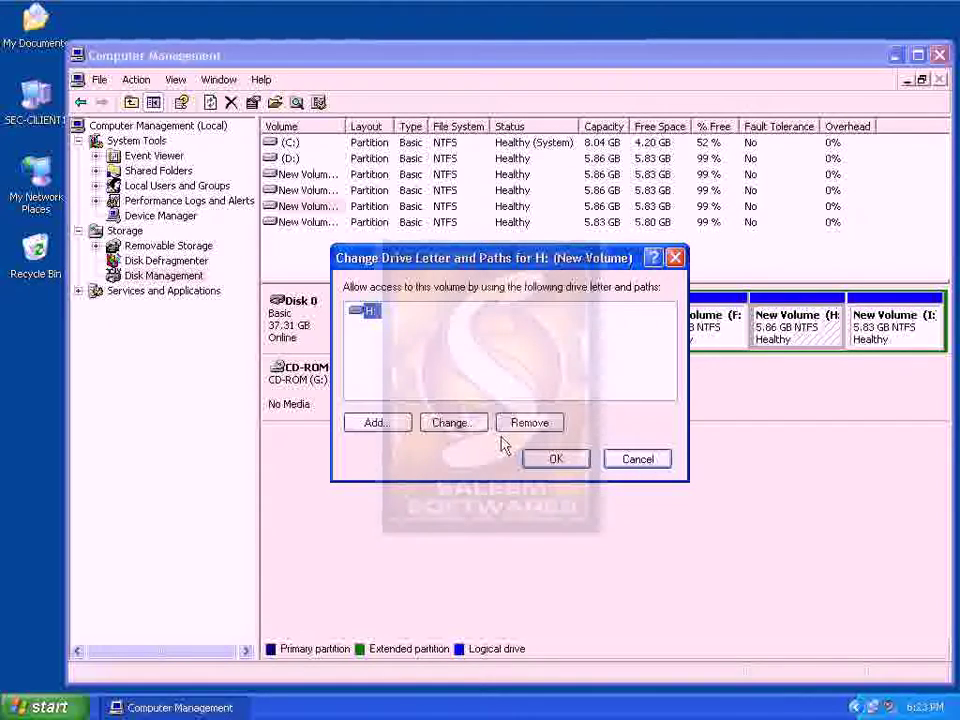
Change the H: volume's drive letter to M, then minimise Computer Management to the desktop
left_click(458, 424)
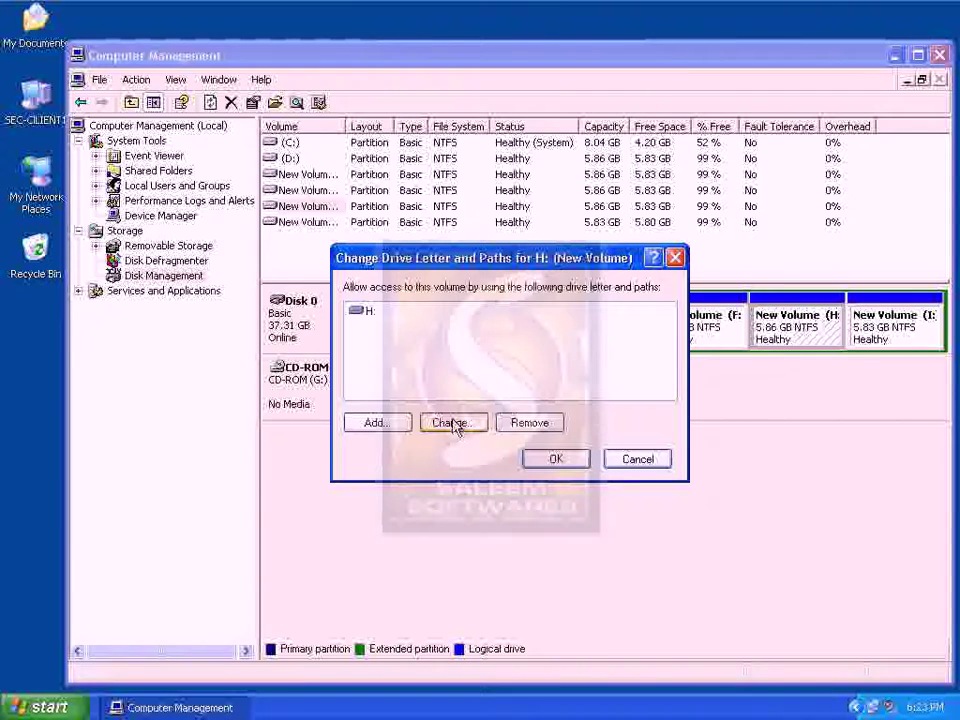
left_click(477, 429)
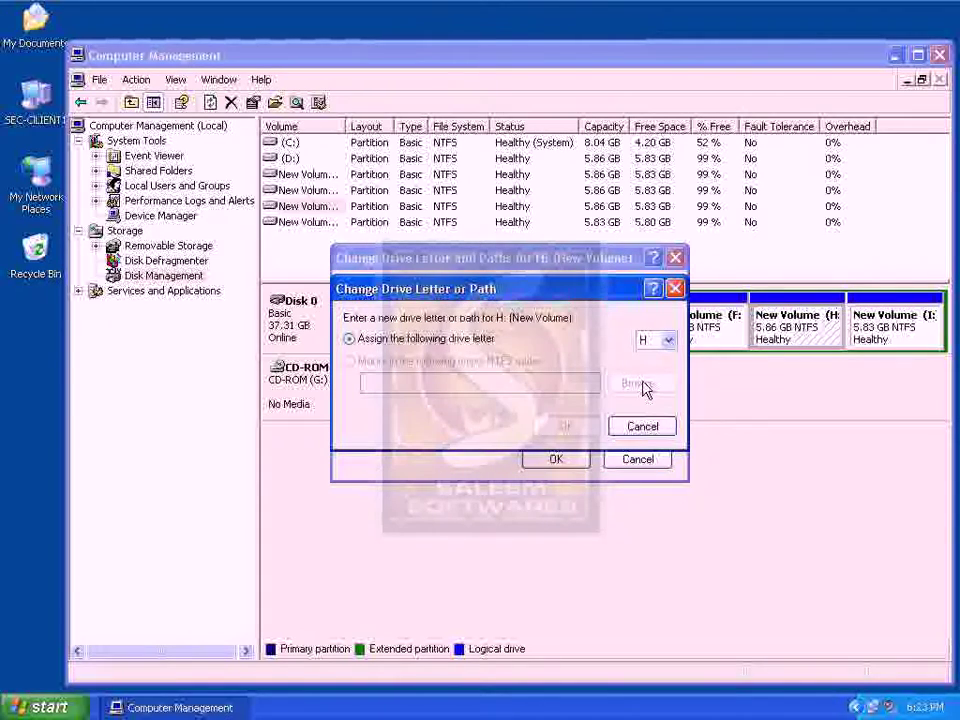
left_click(668, 341)
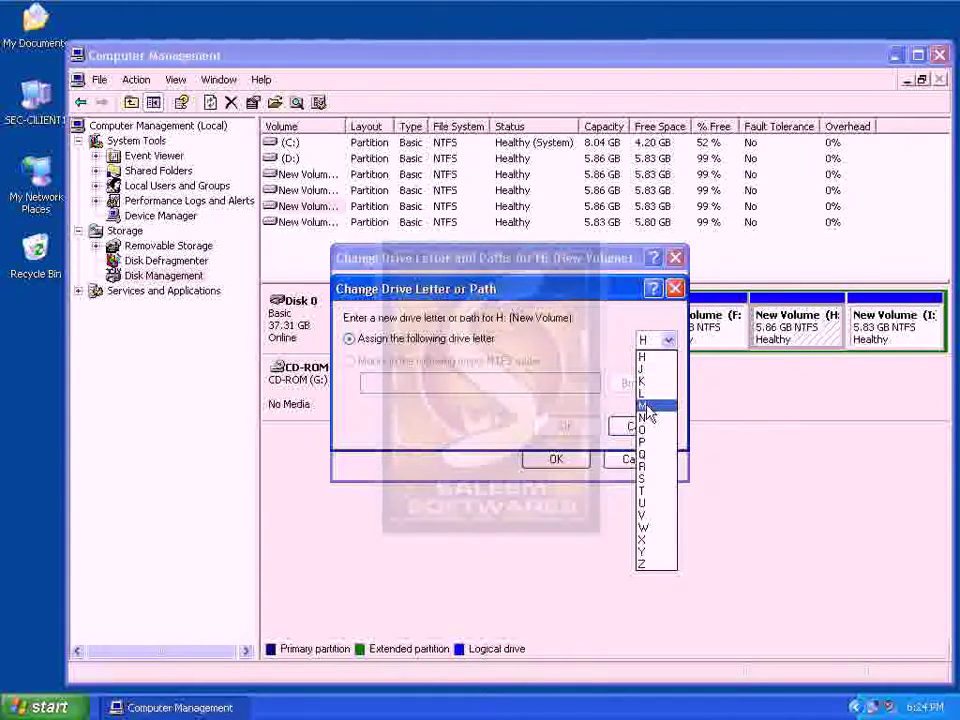
left_click(645, 406)
left_click(566, 427)
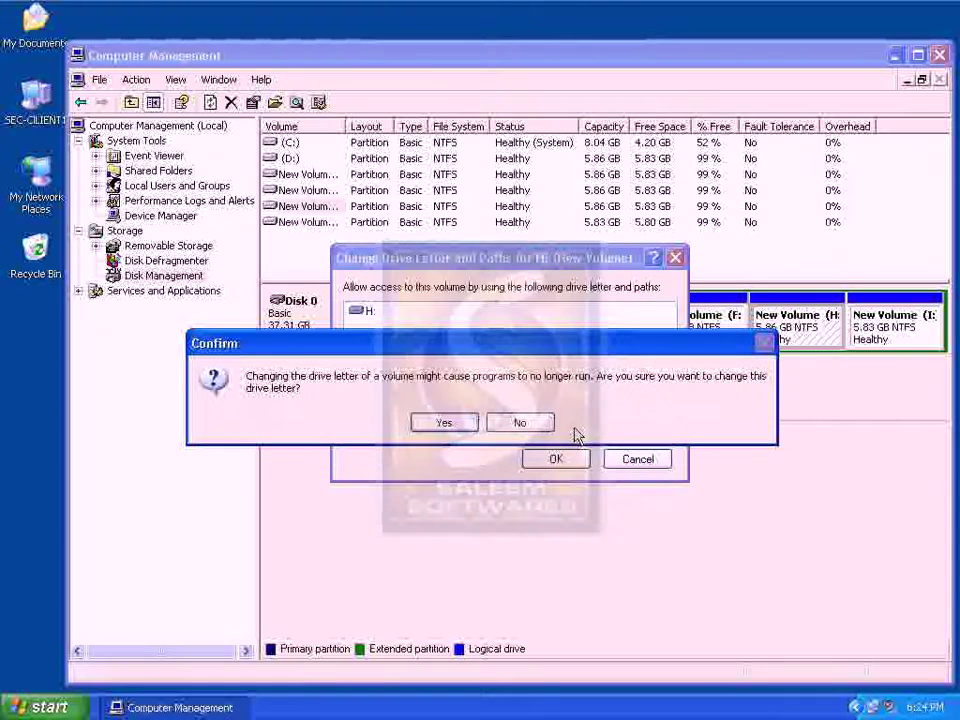
left_click(445, 423)
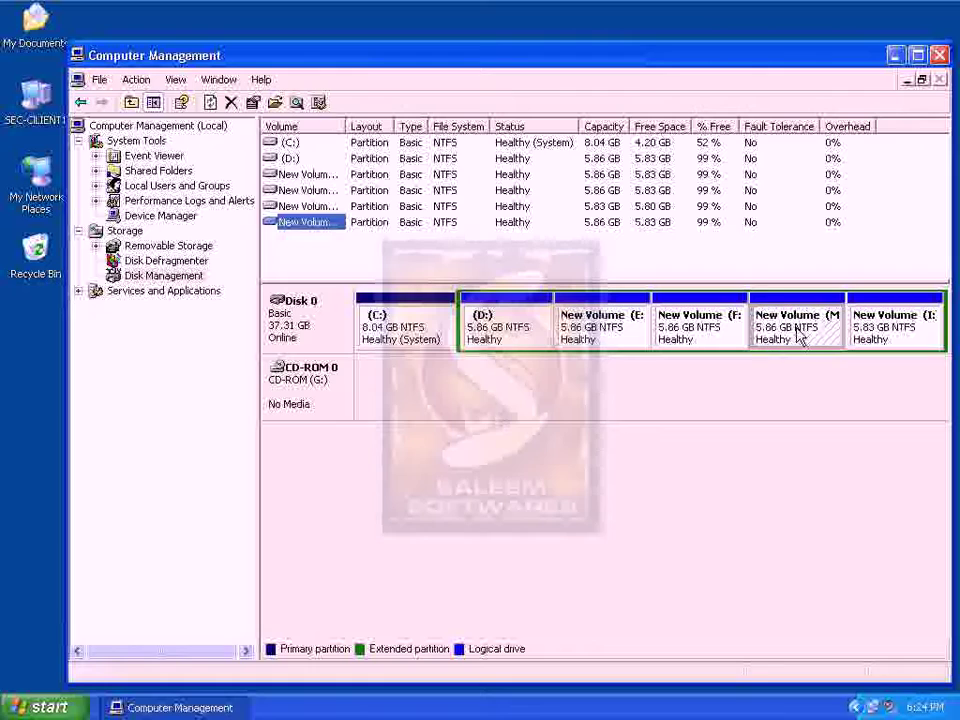
left_click(175, 707)
right_click(204, 537)
Review drives C:, D:, E:, F:, I: and New Volume (M:) in My Computer
left_click(241, 562)
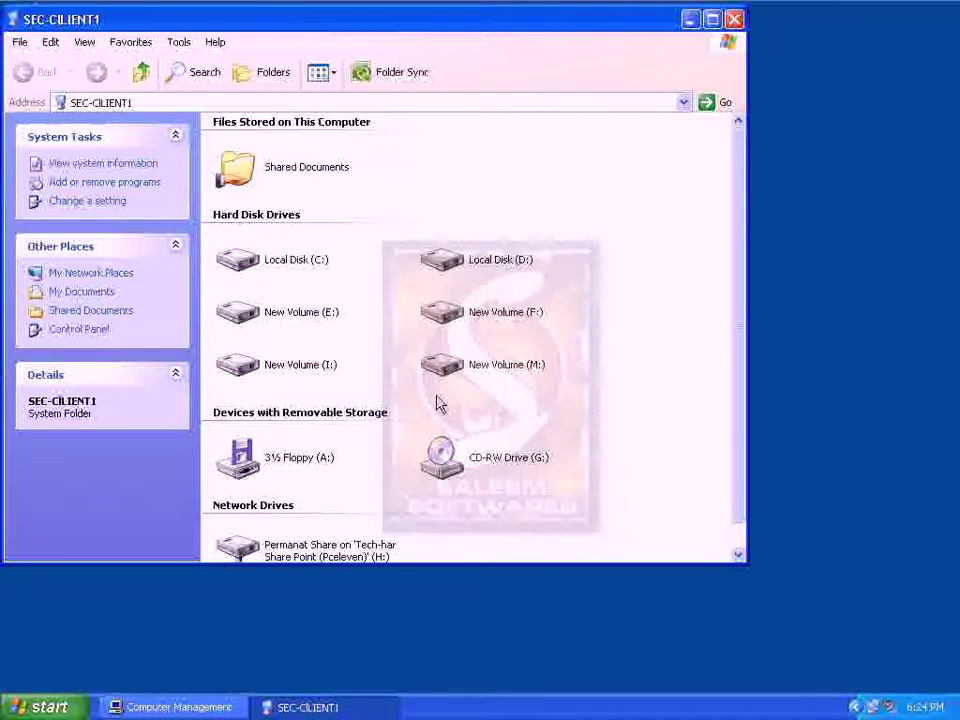
left_click(478, 262)
left_click(334, 314)
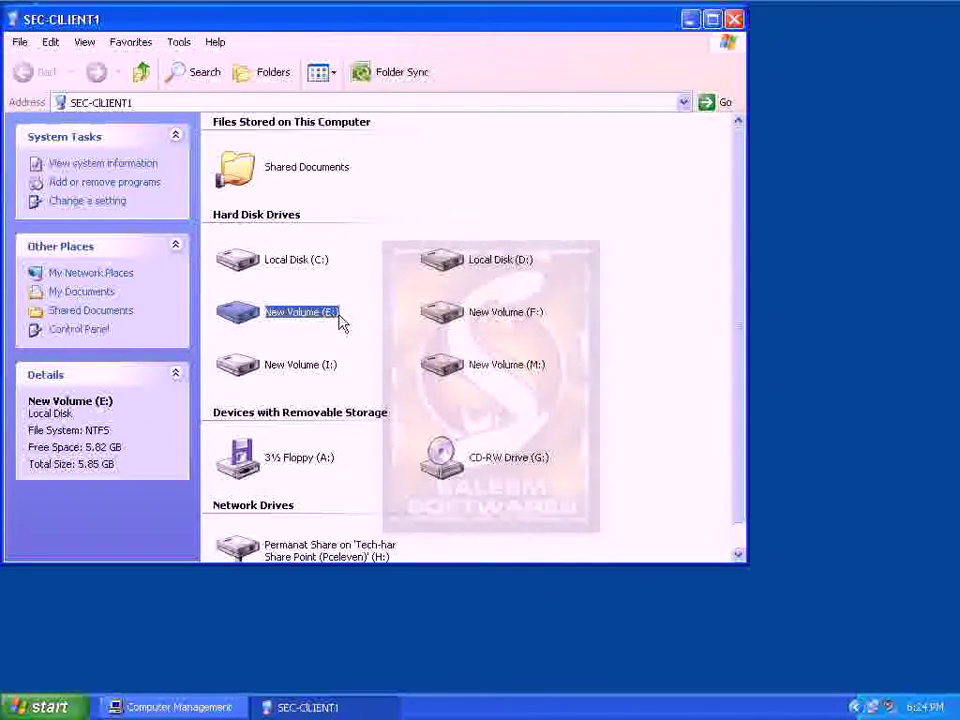
left_click(462, 316)
left_click(326, 368)
left_click(443, 368)
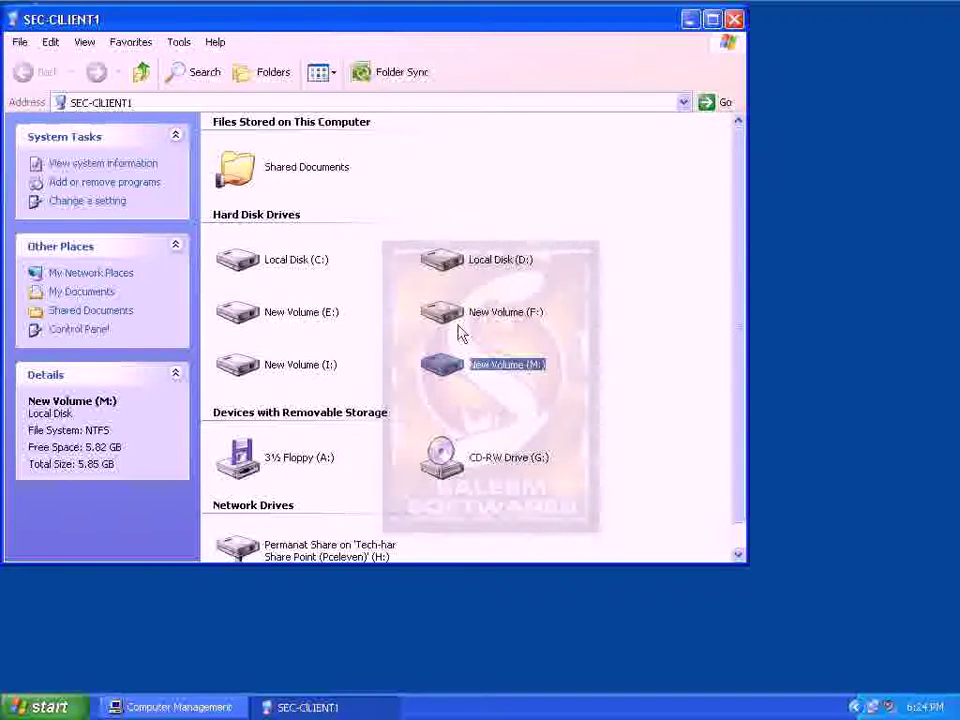
left_click(286, 268)
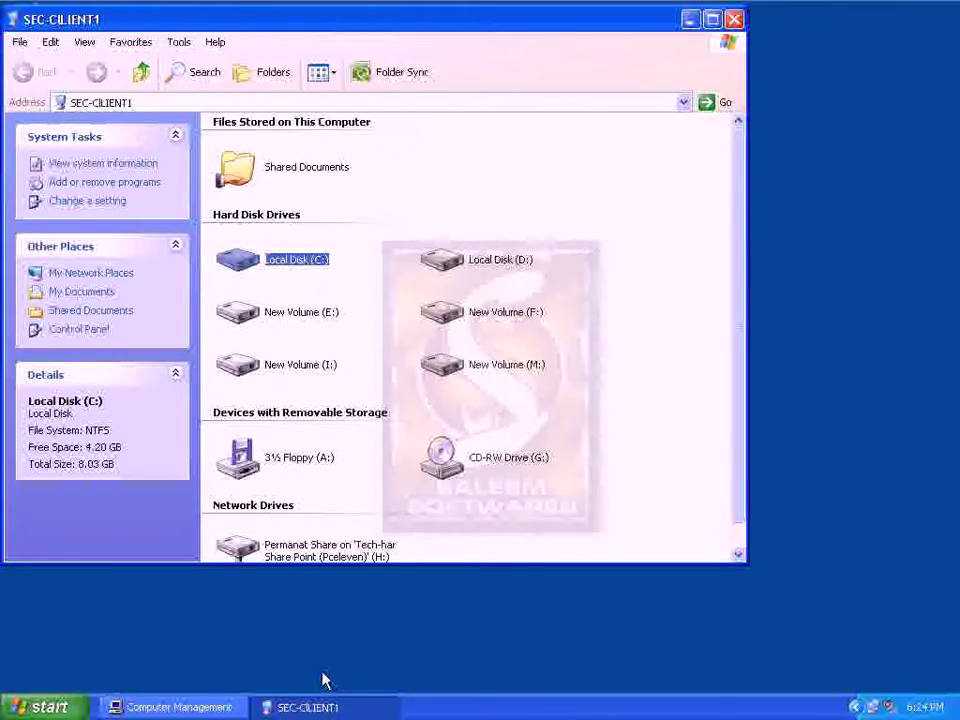
Minimise the drive window and bring Computer Management back into view
left_click(330, 707)
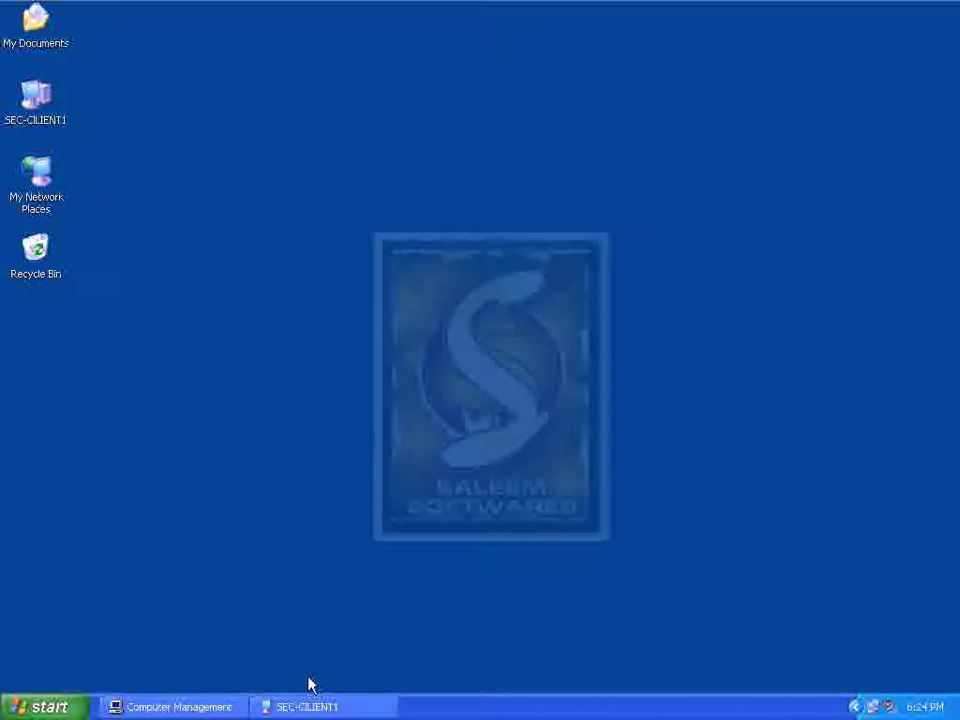
left_click(305, 706)
left_click(305, 706)
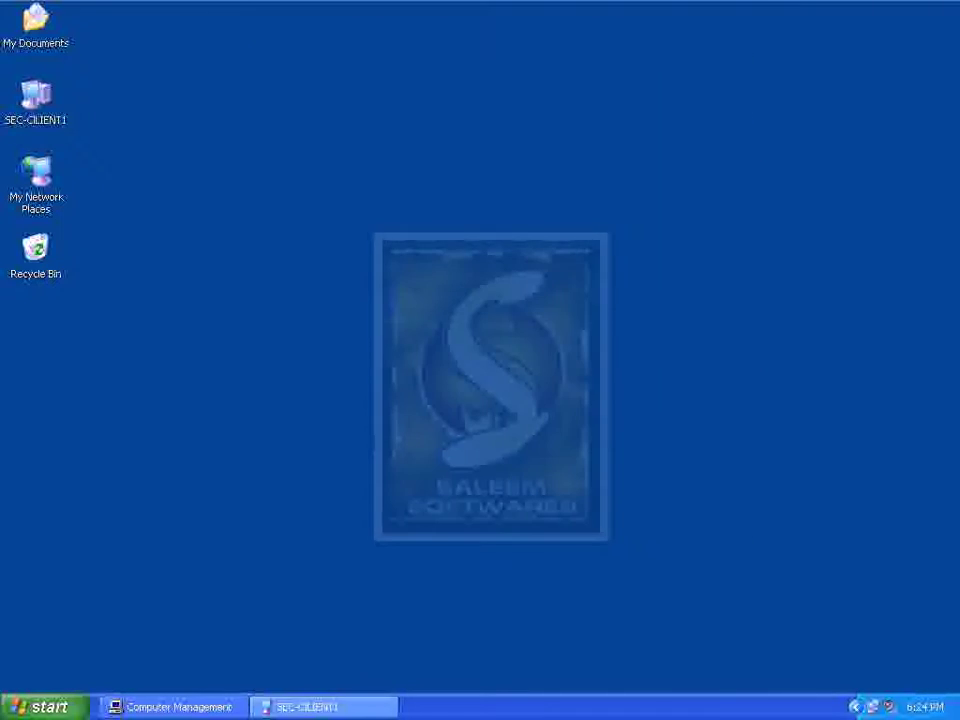
left_click(172, 707)
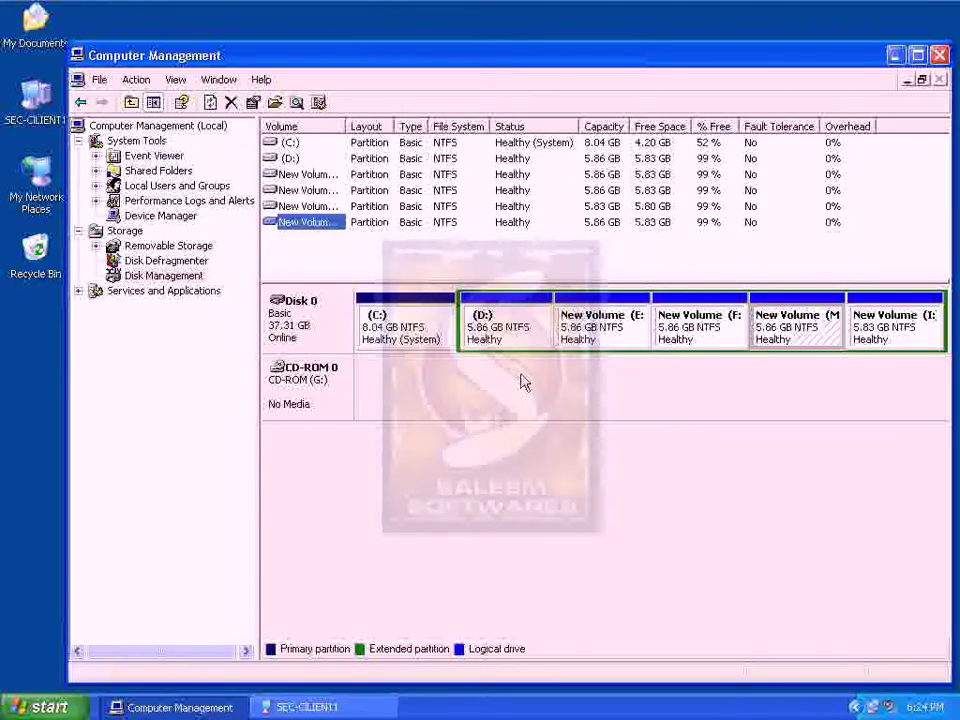
Delete logical drives D:, E: and F:, confirming each deletion
right_click(508, 320)
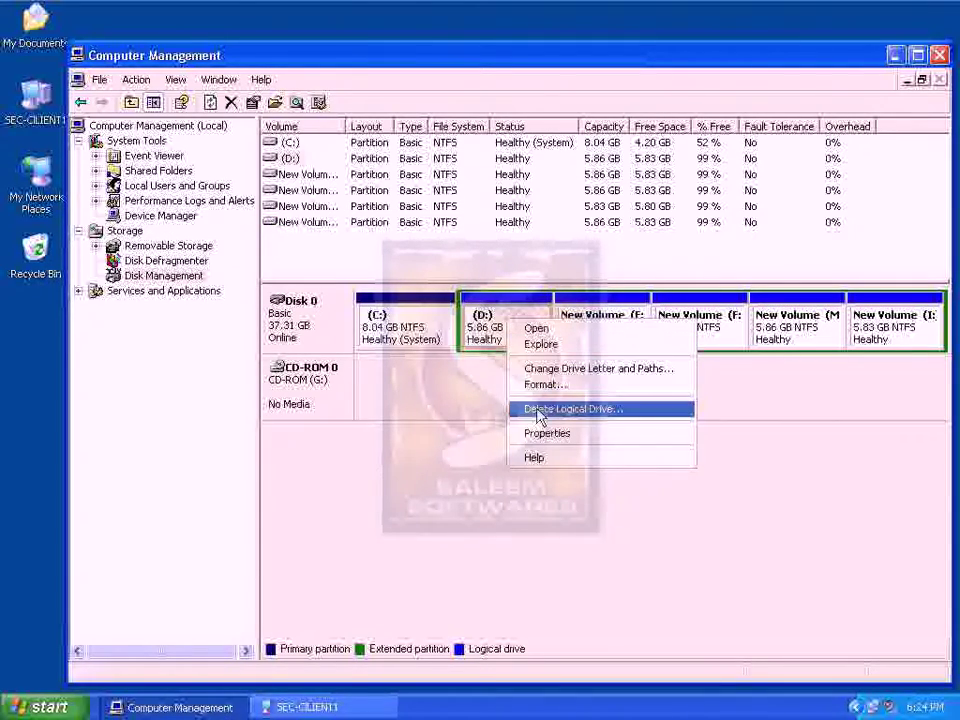
left_click(545, 409)
left_click(465, 432)
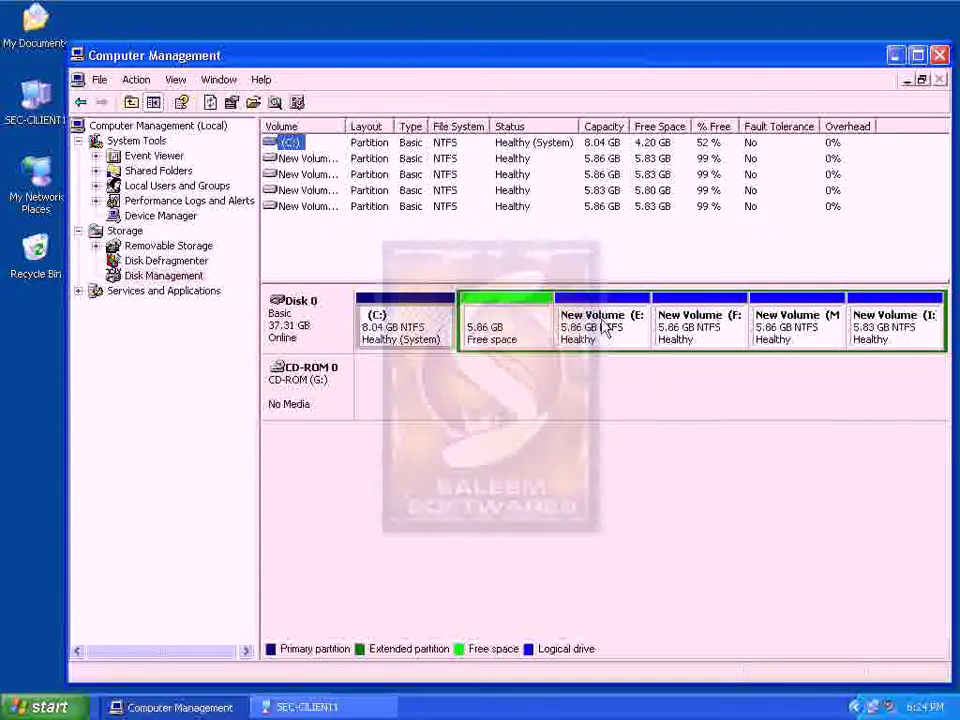
right_click(606, 327)
left_click(634, 413)
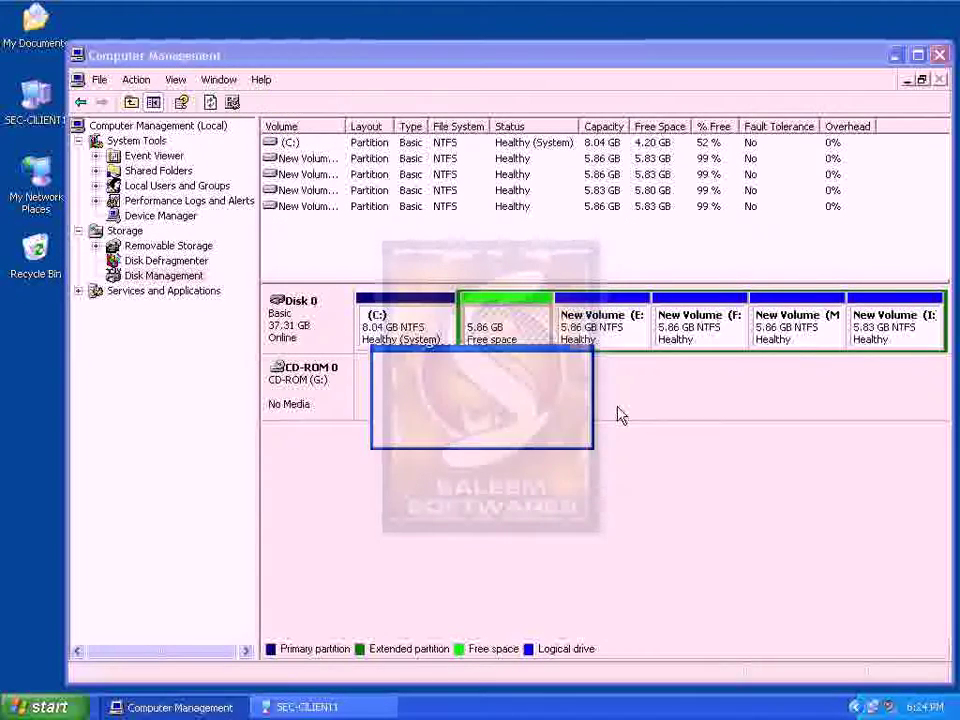
left_click(455, 426)
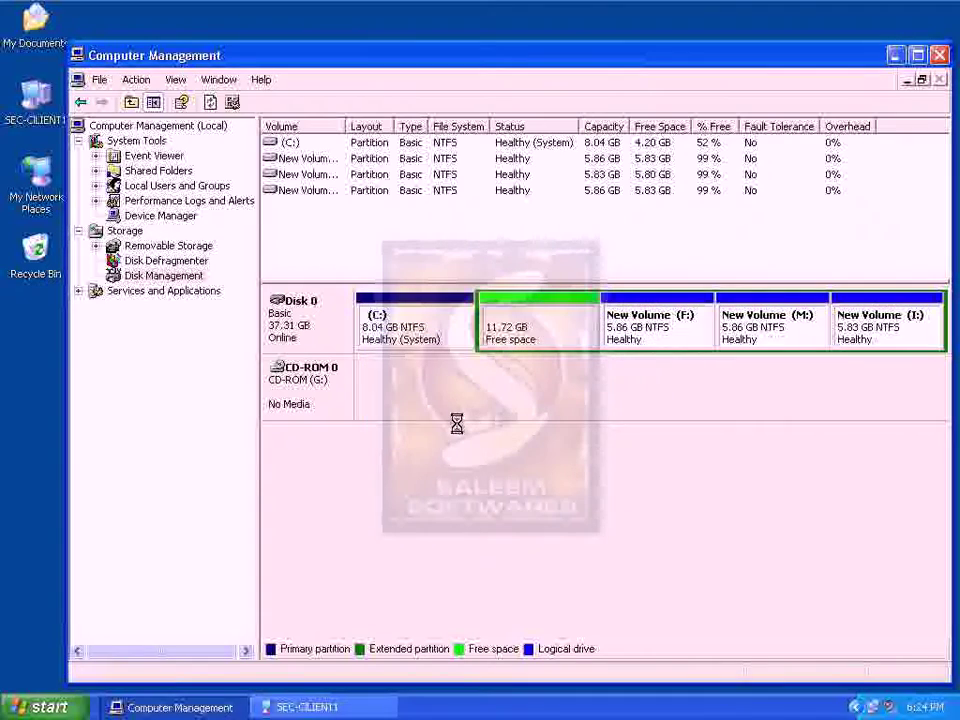
right_click(650, 324)
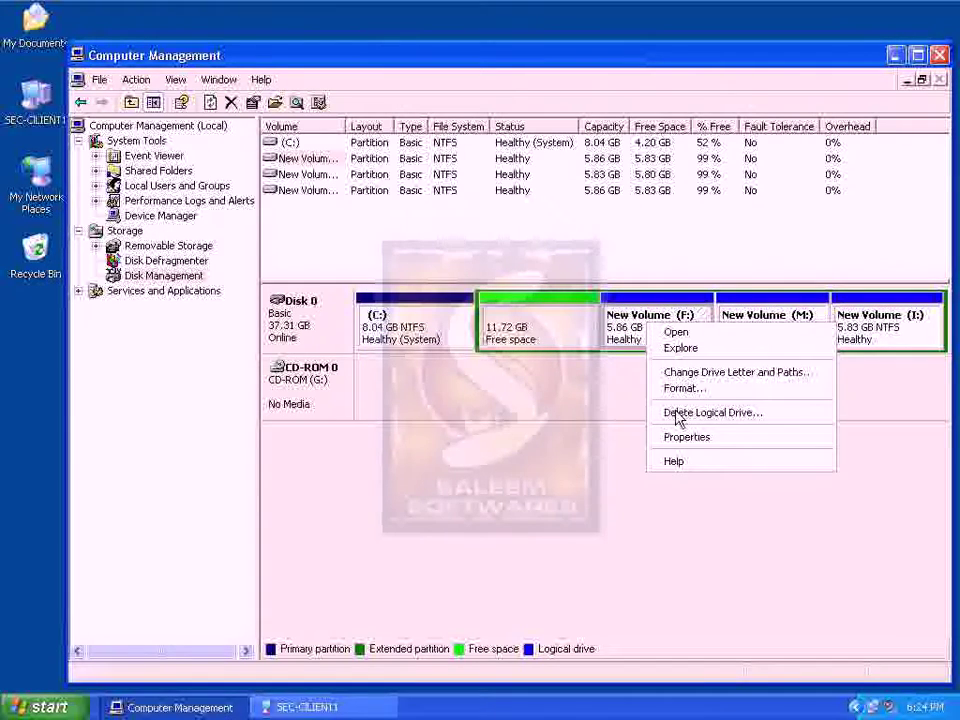
left_click(677, 413)
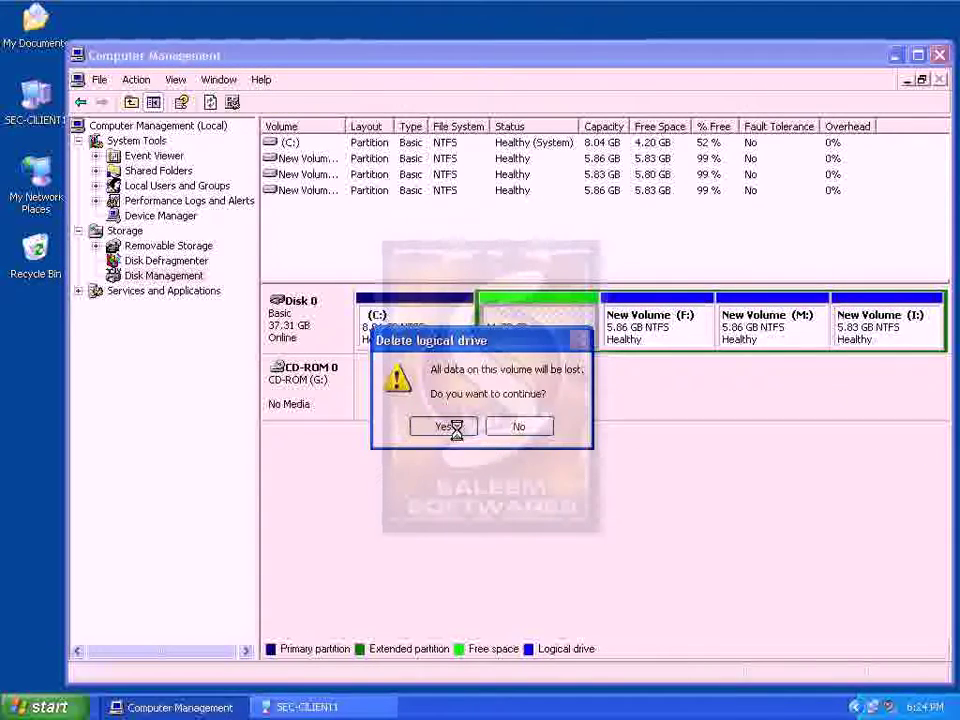
left_click(447, 426)
Delete logical drives M: and I:, leaving 29.27 GB free beside C:
right_click(712, 343)
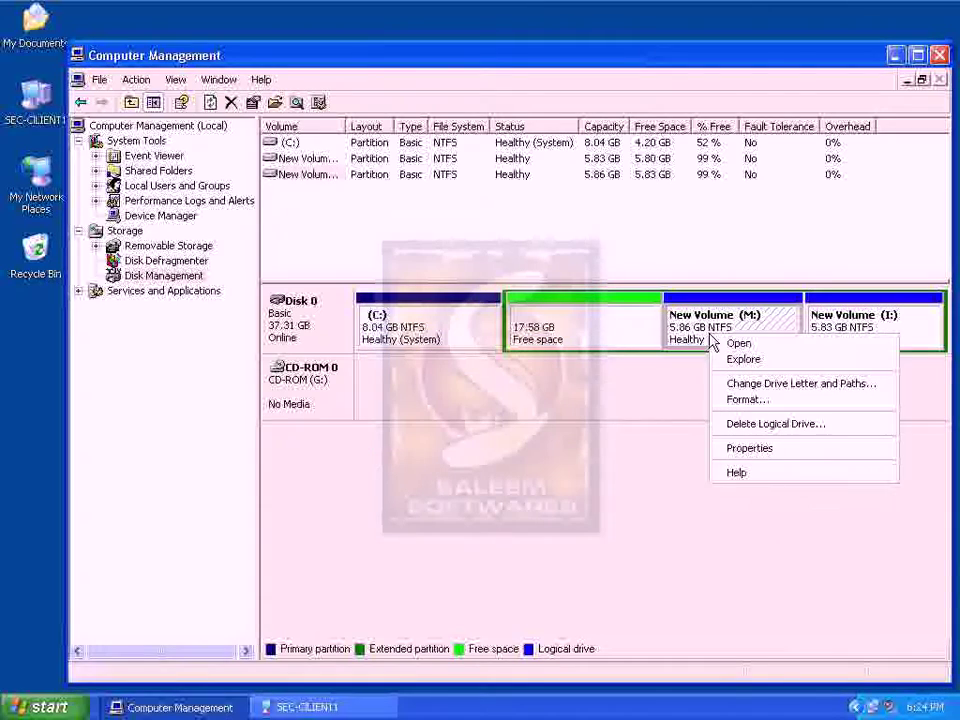
left_click(725, 385)
left_click(632, 458)
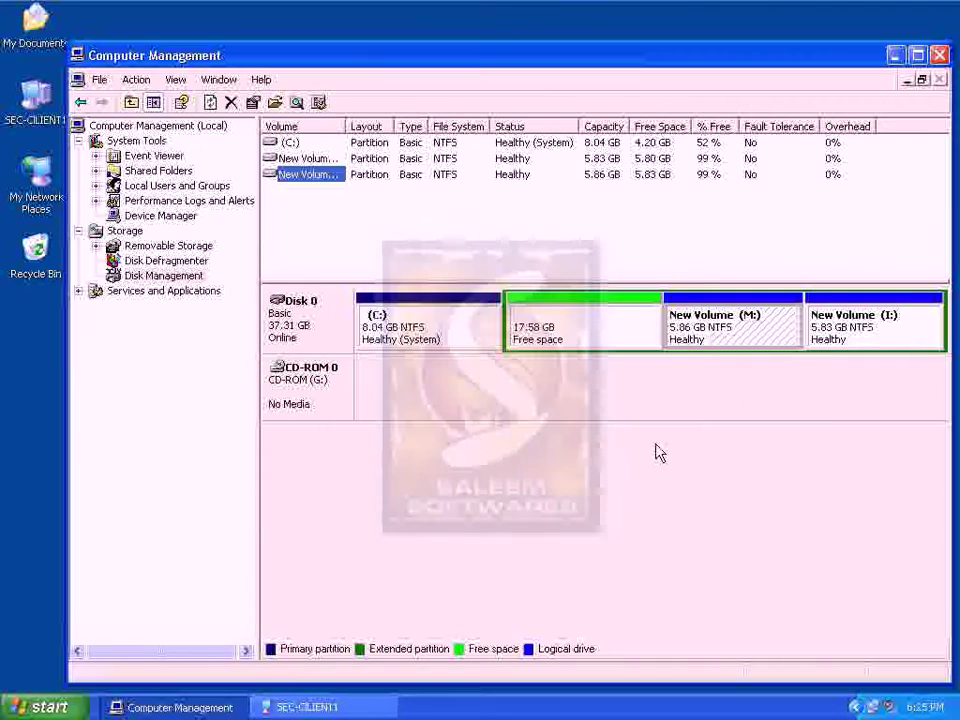
right_click(705, 341)
left_click(722, 431)
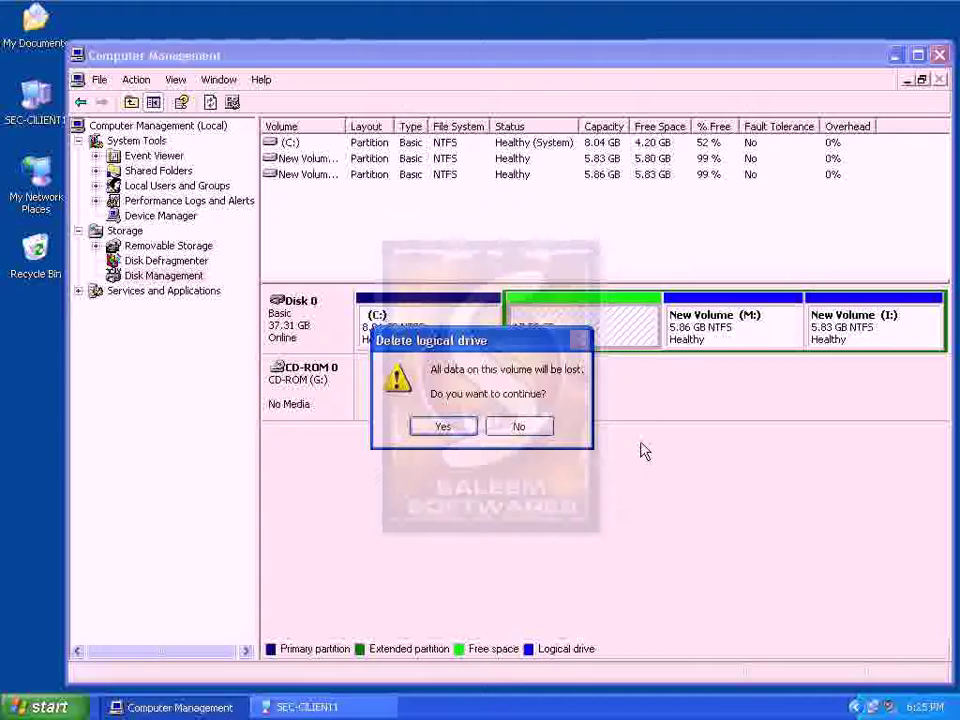
left_click(447, 428)
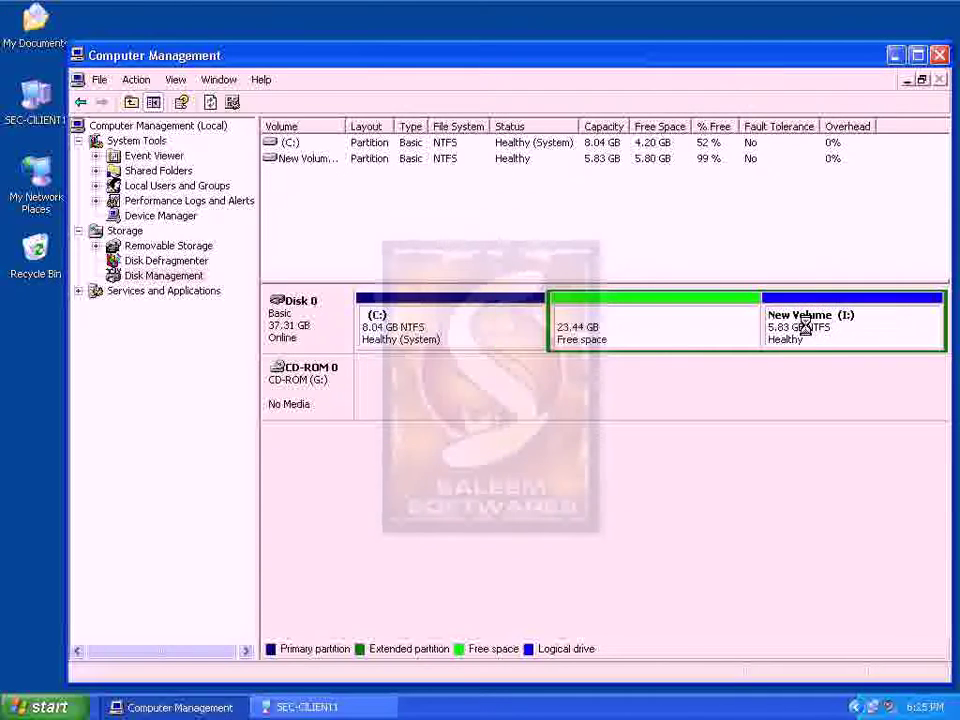
right_click(805, 327)
left_click(718, 415)
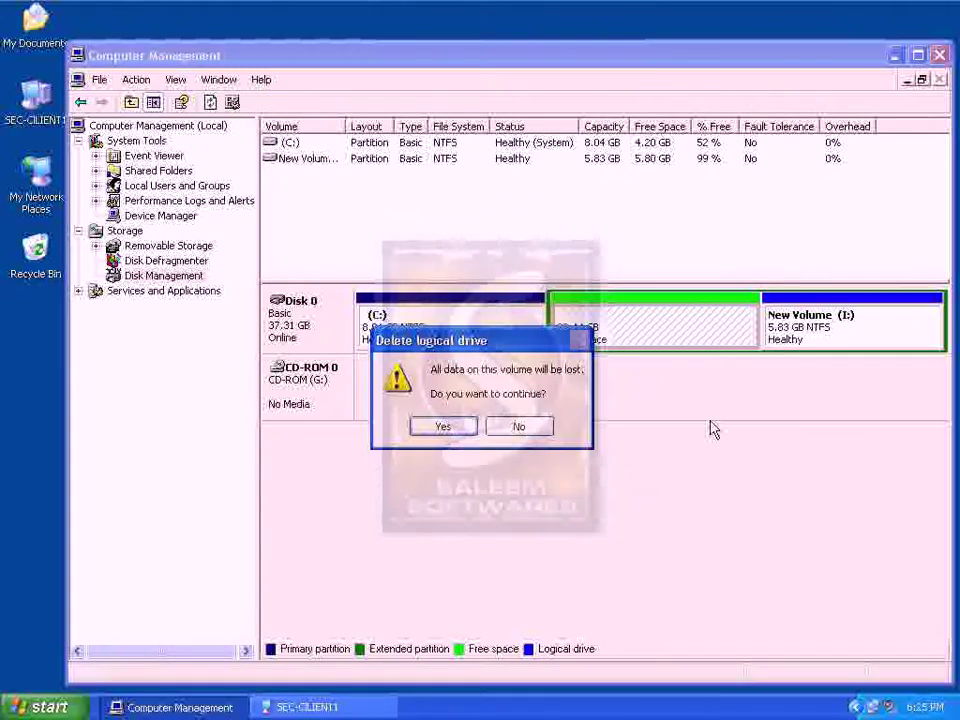
left_click(464, 425)
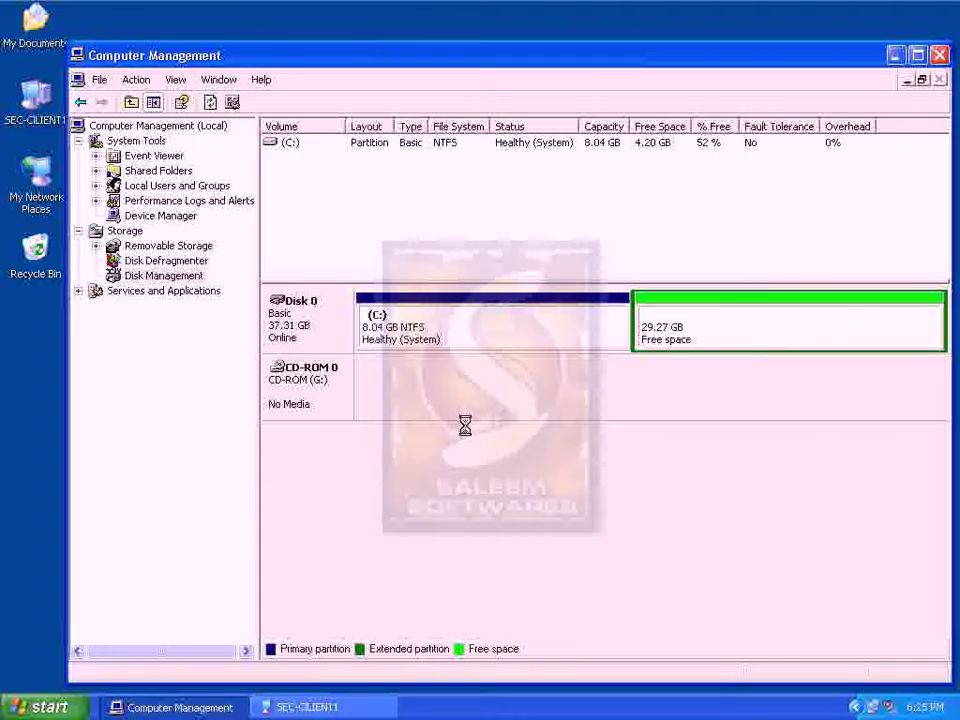
Create a full-size 29973 MB logical drive D: in the free space with quick NTFS format
right_click(690, 337)
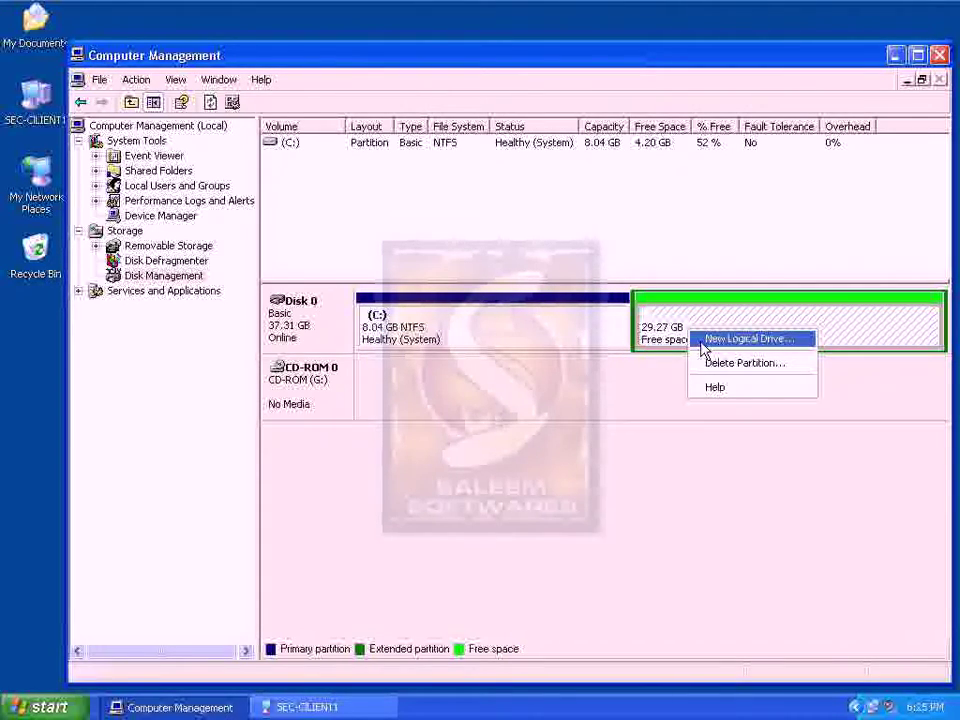
left_click(703, 341)
left_click(617, 480)
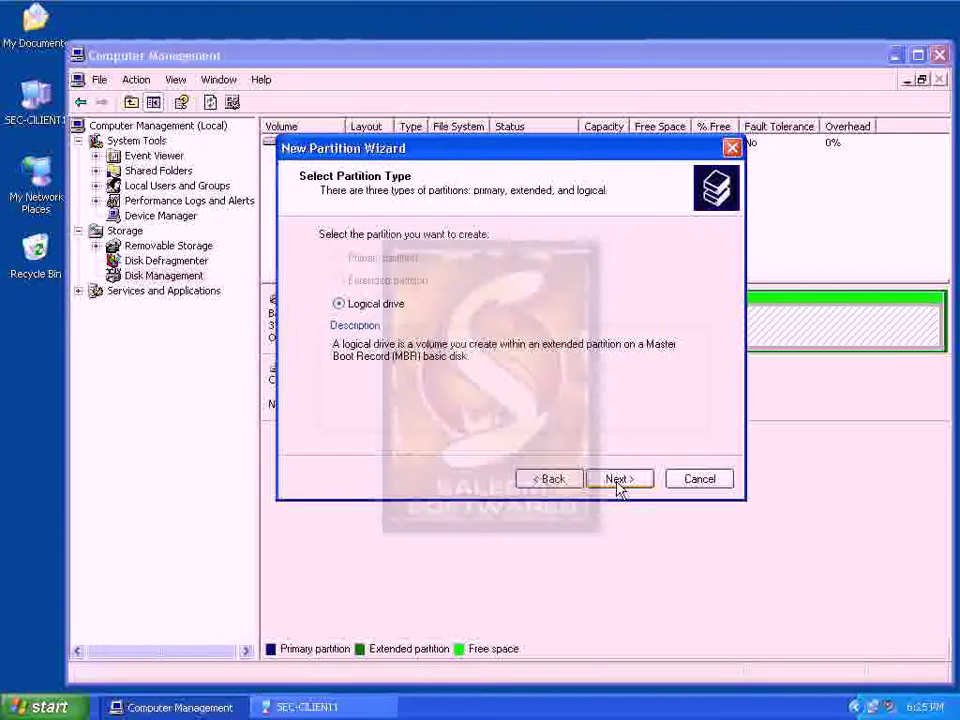
left_click(617, 481)
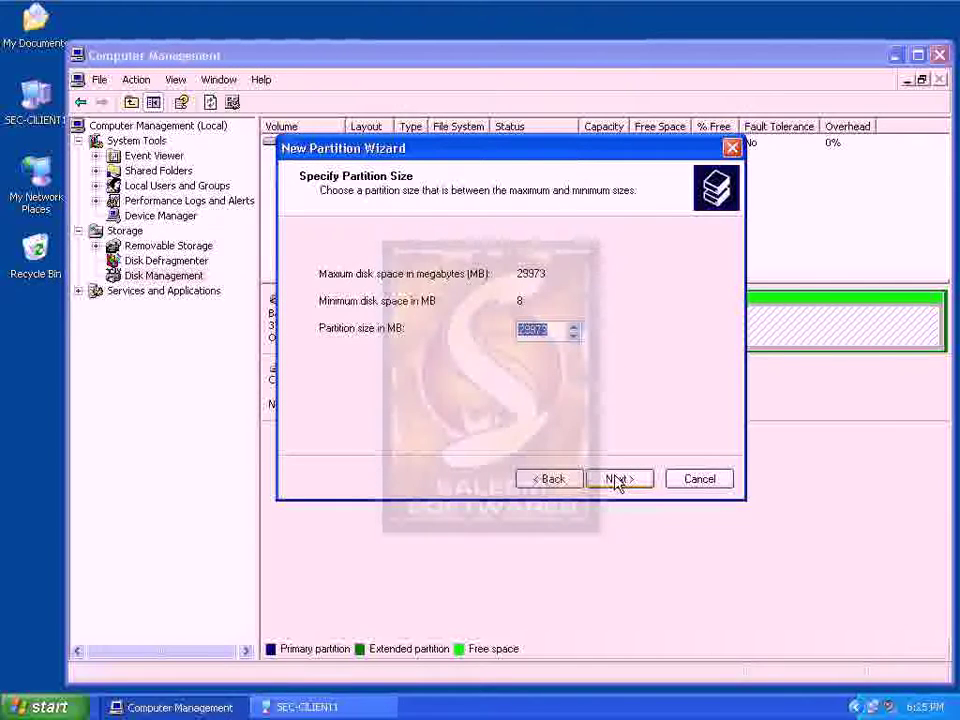
left_click(617, 481)
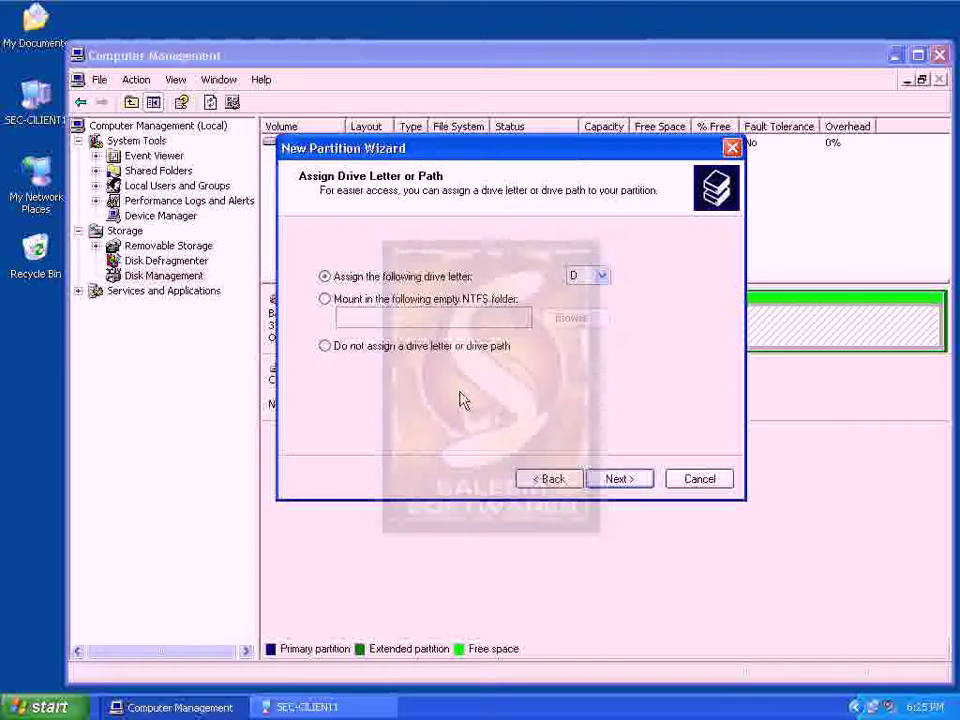
left_click(638, 479)
left_click(408, 396)
left_click(628, 479)
left_click(626, 479)
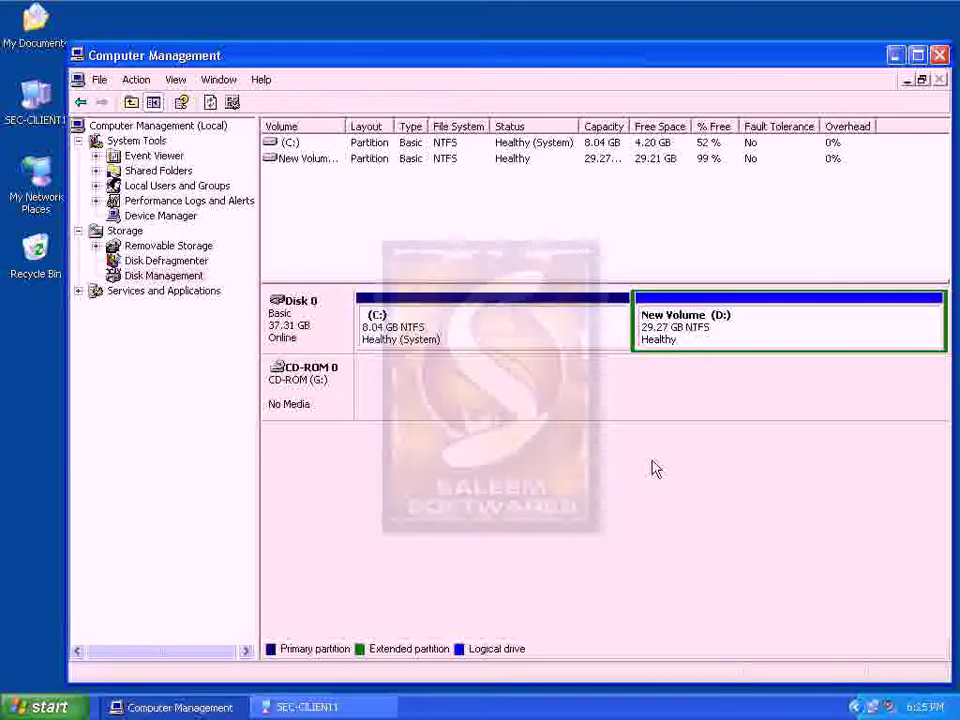
right_click(717, 337)
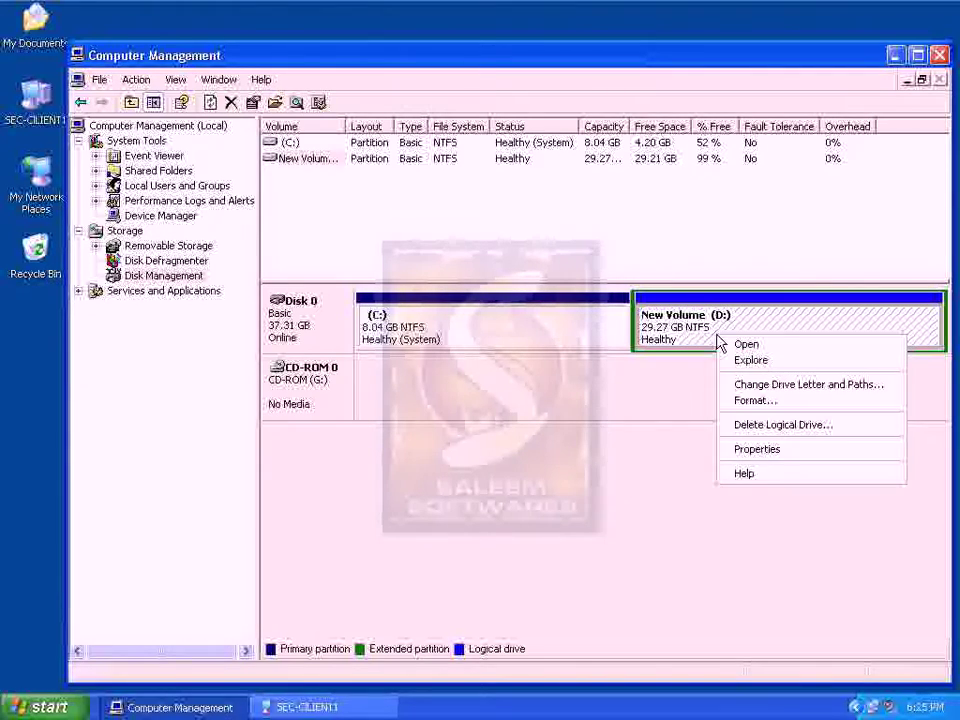
Open the empty D: drive and confirm My Computer lists Local Disk (C:) and New Volume (D:)
left_click(752, 348)
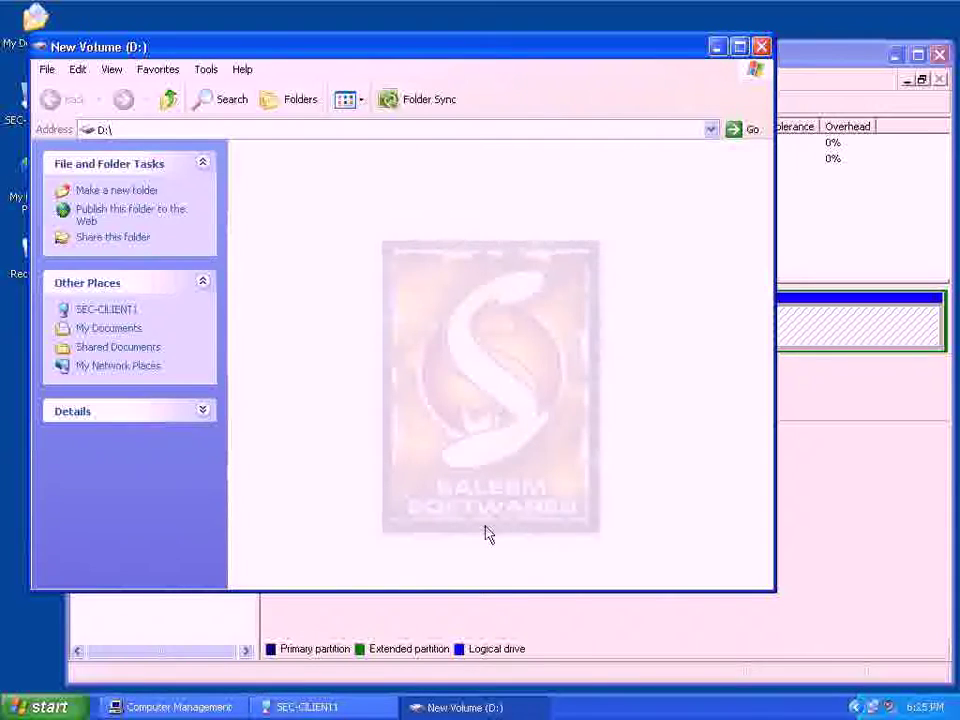
left_click(762, 47)
left_click(307, 707)
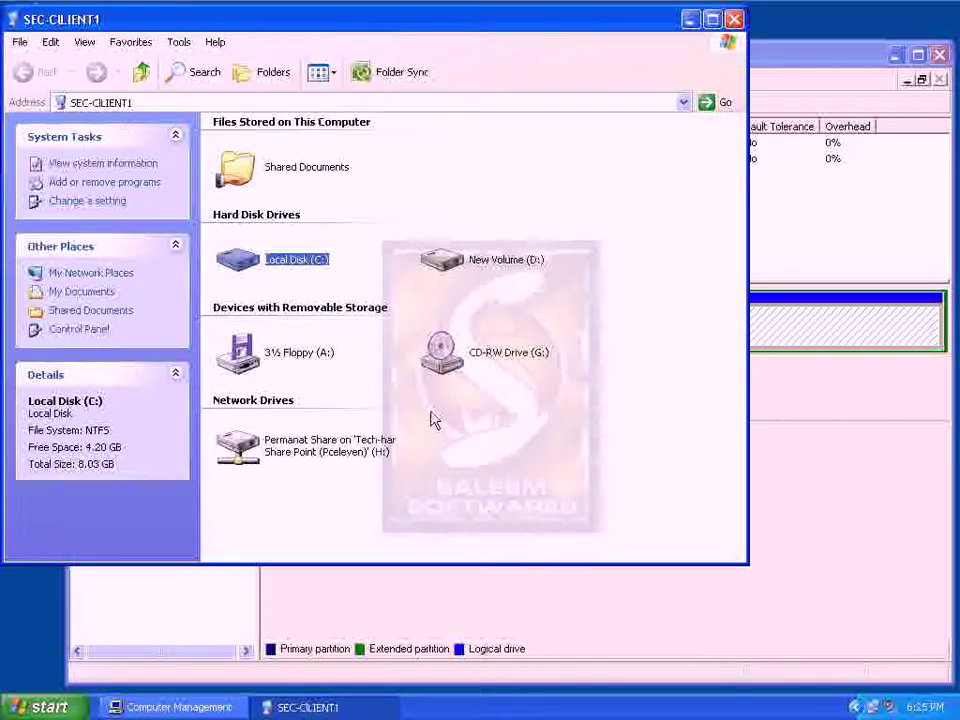
left_click_drag(640, 230, 266, 320)
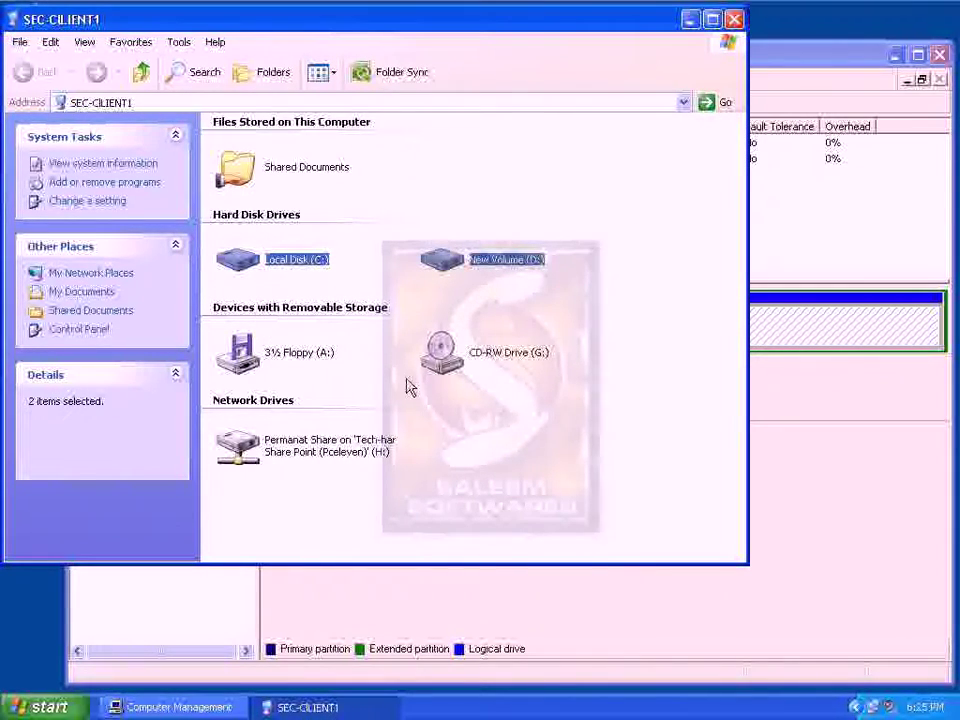
left_click(305, 707)
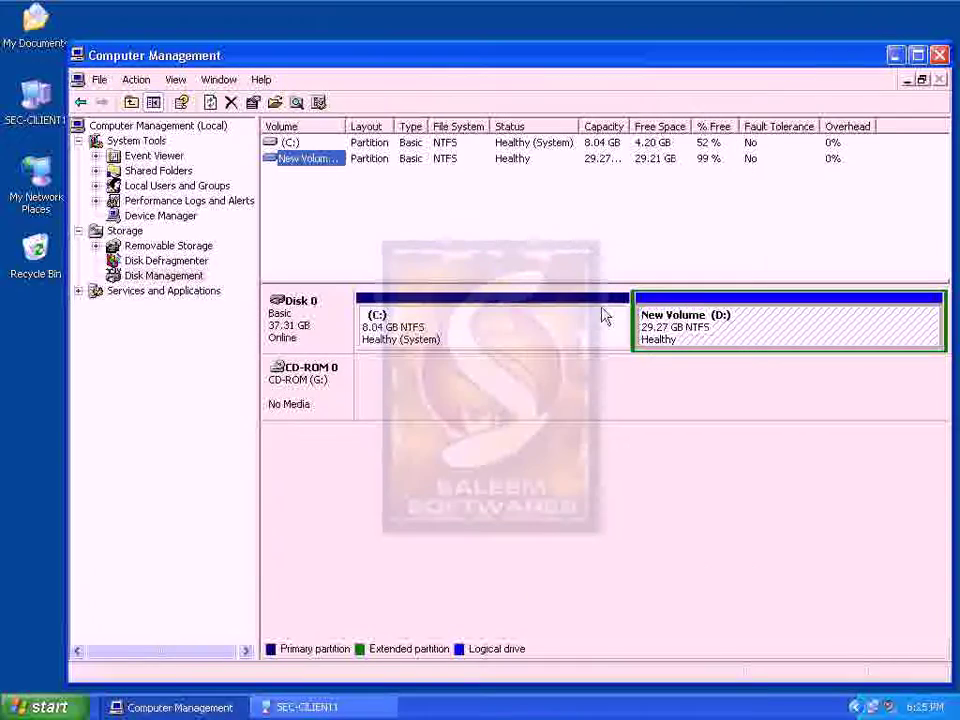
Explore D: in the folder tree, dismiss the G: insert-disk prompt, and close Explorer
right_click(680, 326)
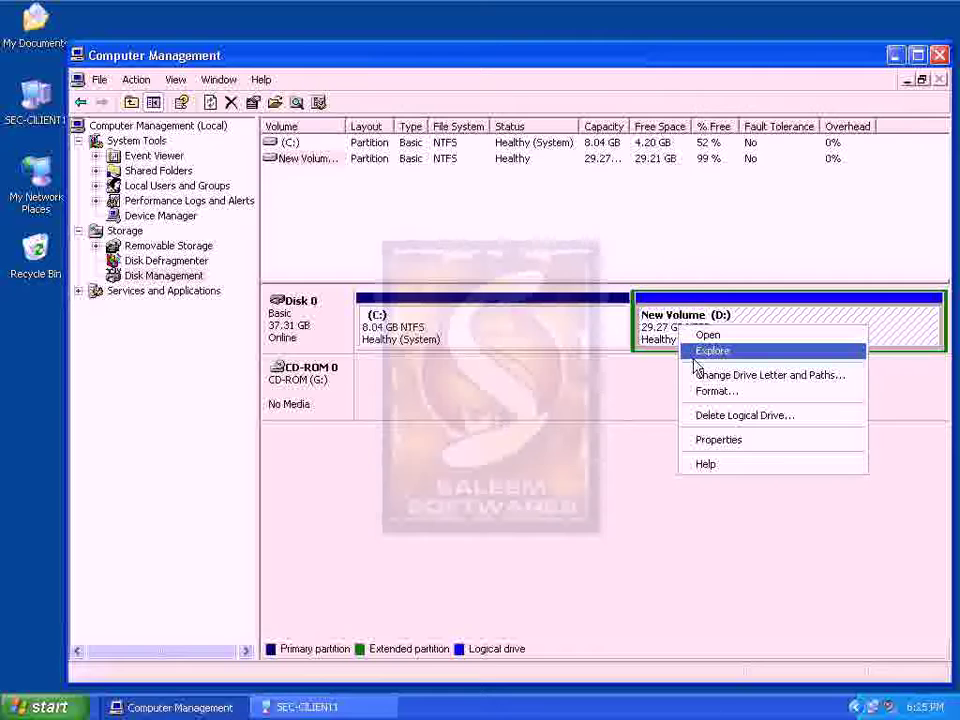
left_click(700, 352)
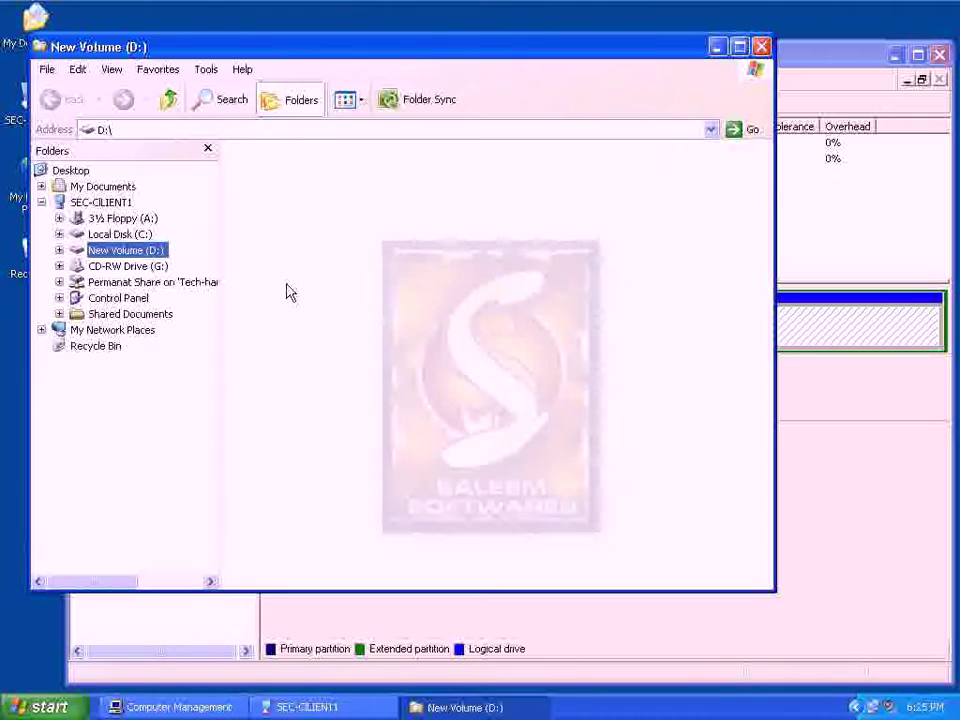
left_click(152, 265)
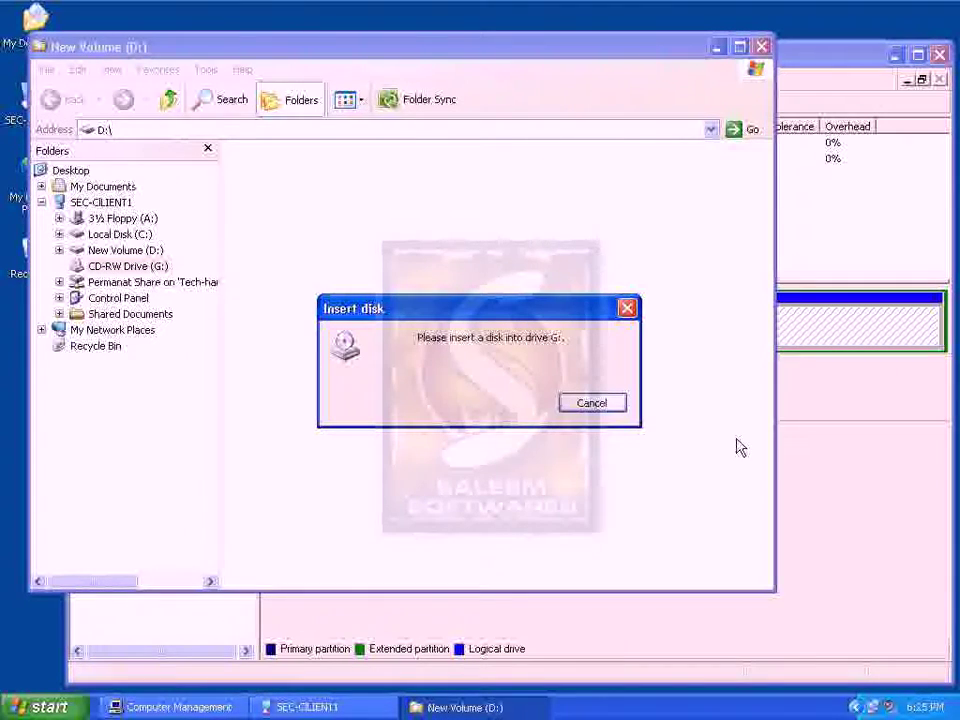
left_click(580, 402)
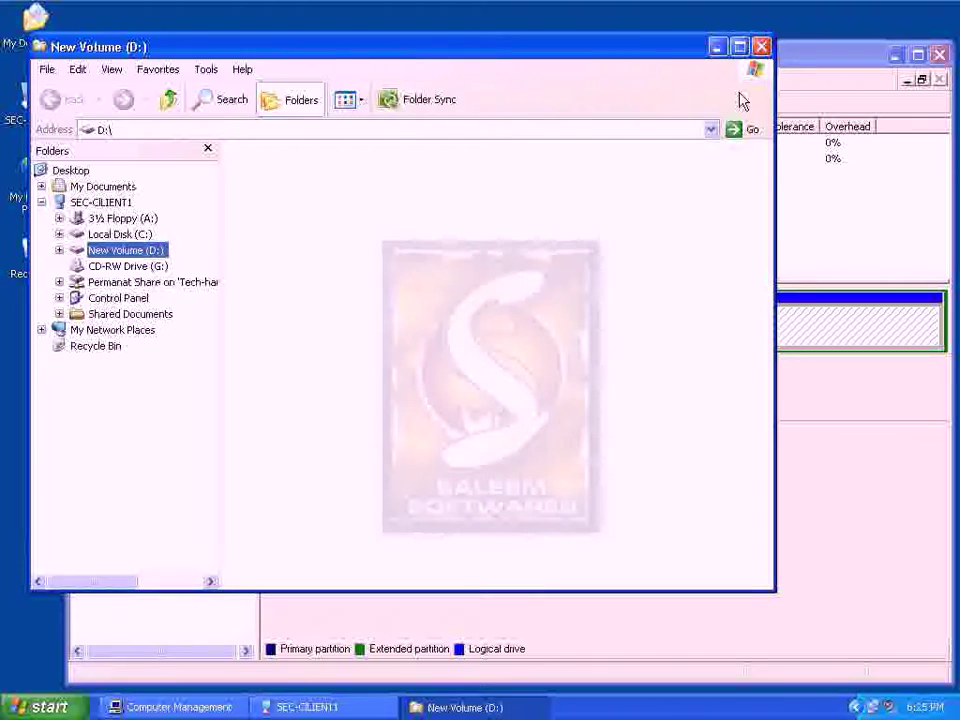
left_click(761, 47)
right_click(725, 306)
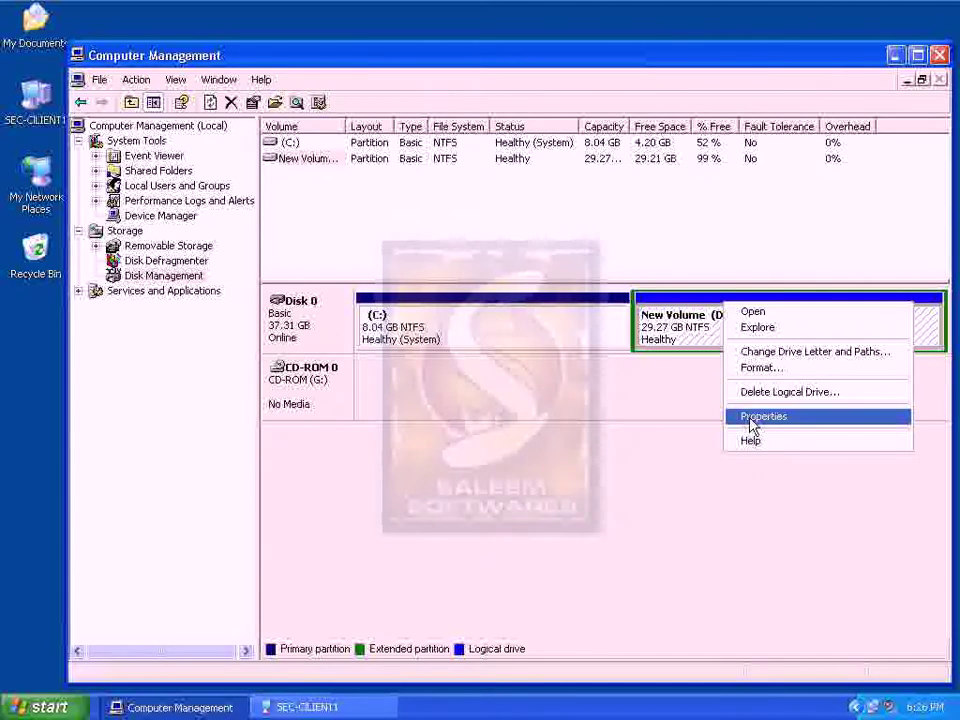
Check New Volume (D:) properties, browse Disk Defragmenter, Services and Indexing Service, then close Computer Management
left_click(758, 417)
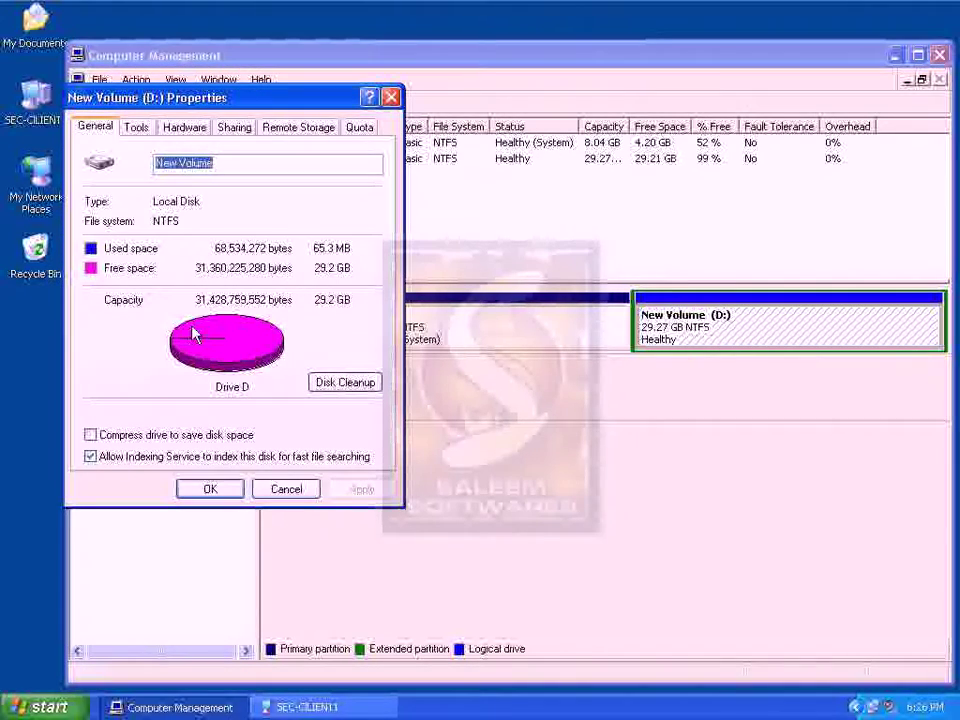
left_click(292, 495)
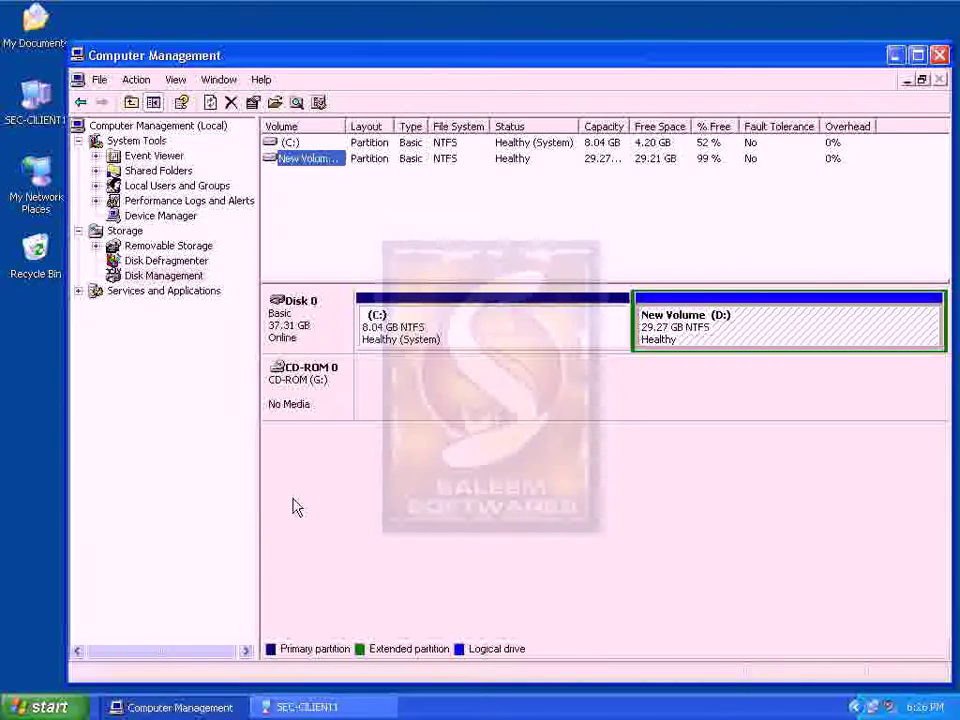
left_click(184, 276)
key("Up")
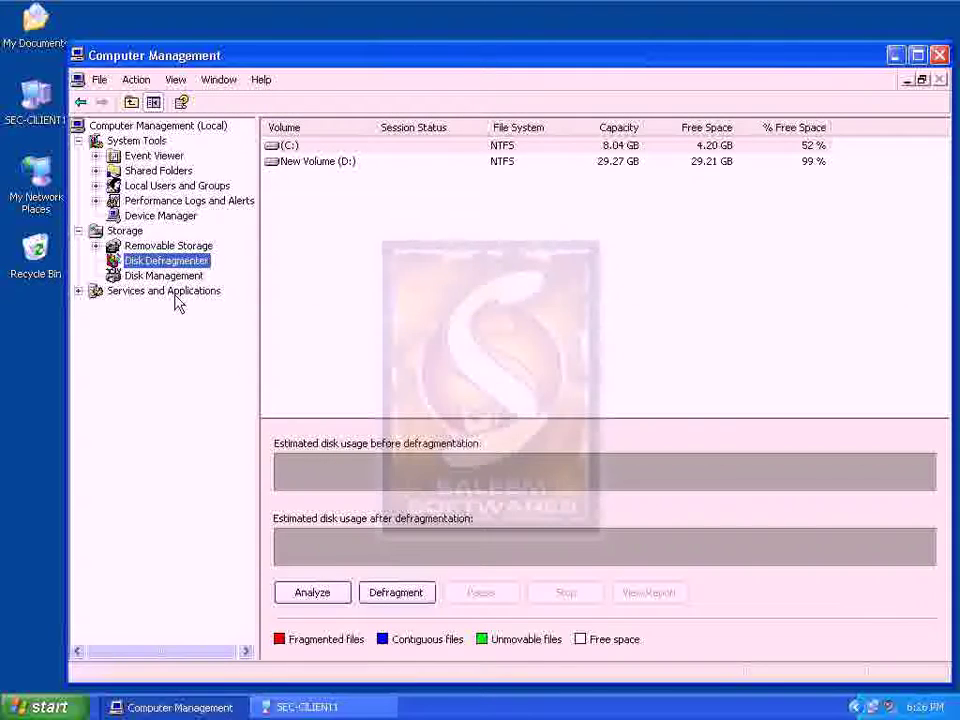
left_click(175, 292)
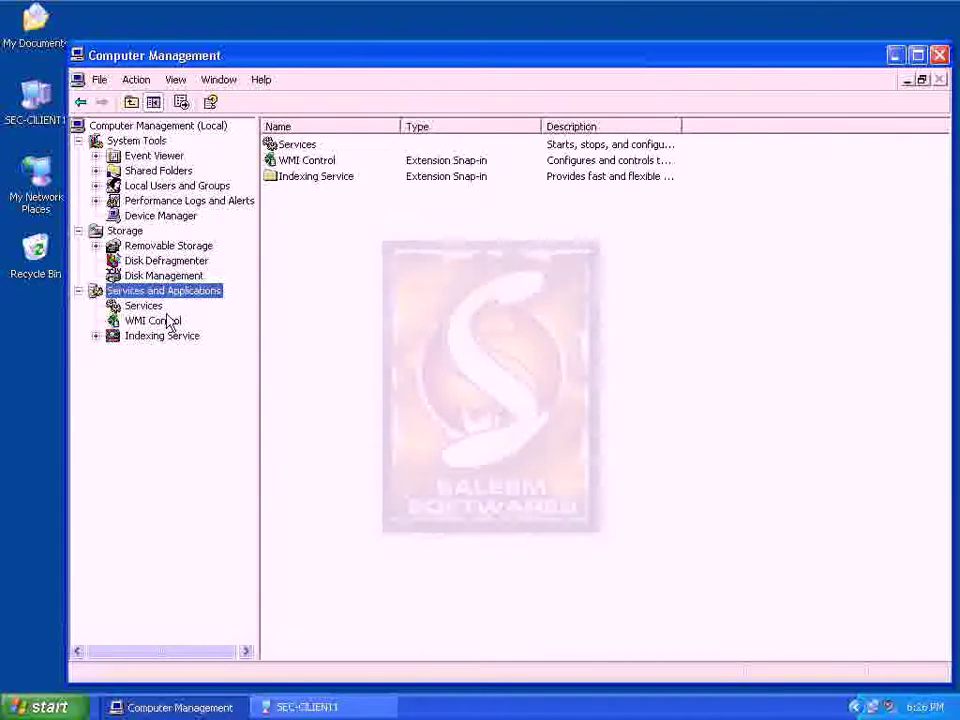
key("Down")
left_click(156, 337)
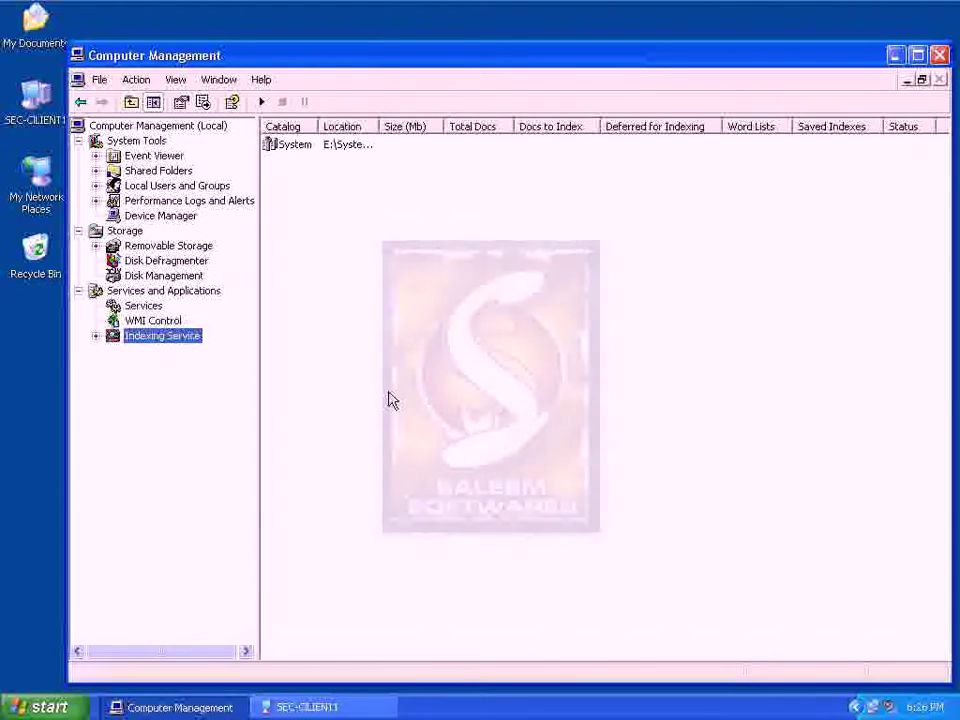
left_click(939, 55)
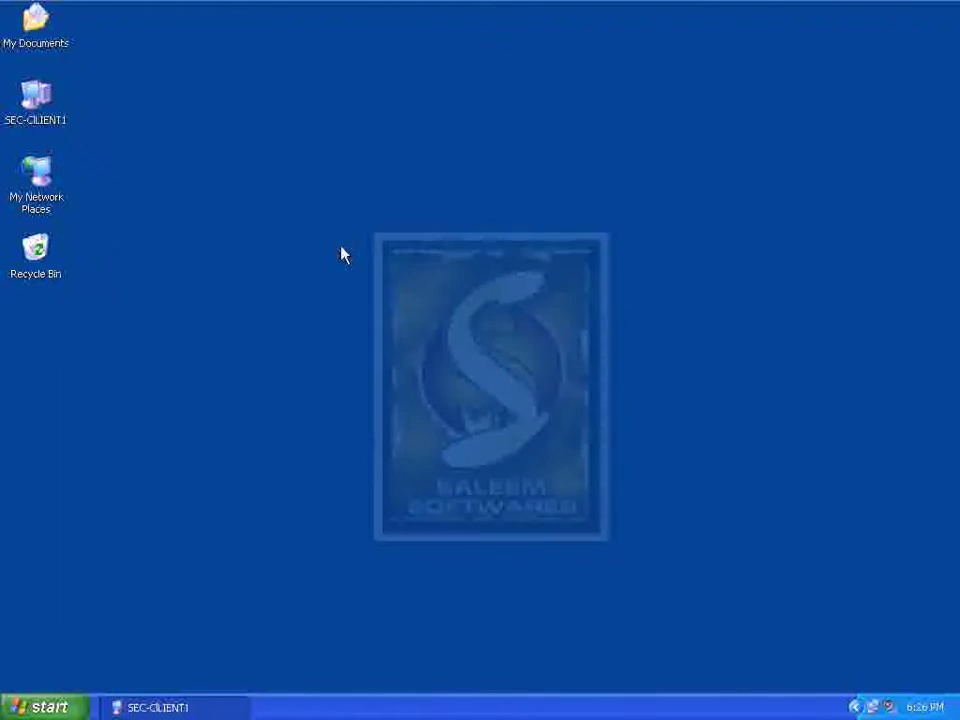
Return to the local Control Panel and open the Administrative Tools folder
right_click(185, 362)
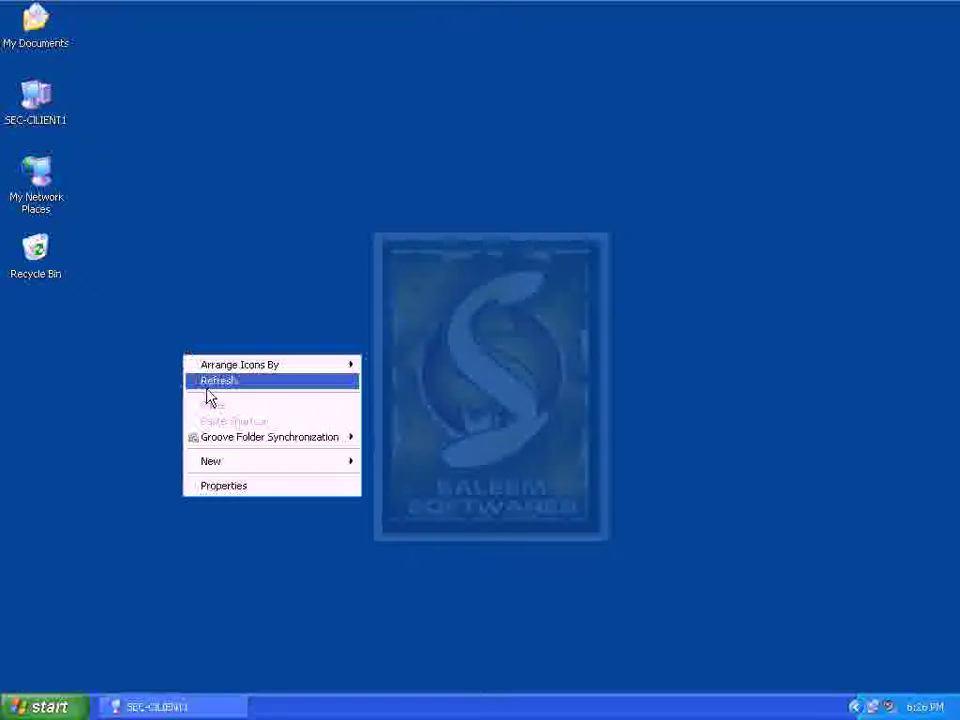
left_click(652, 5)
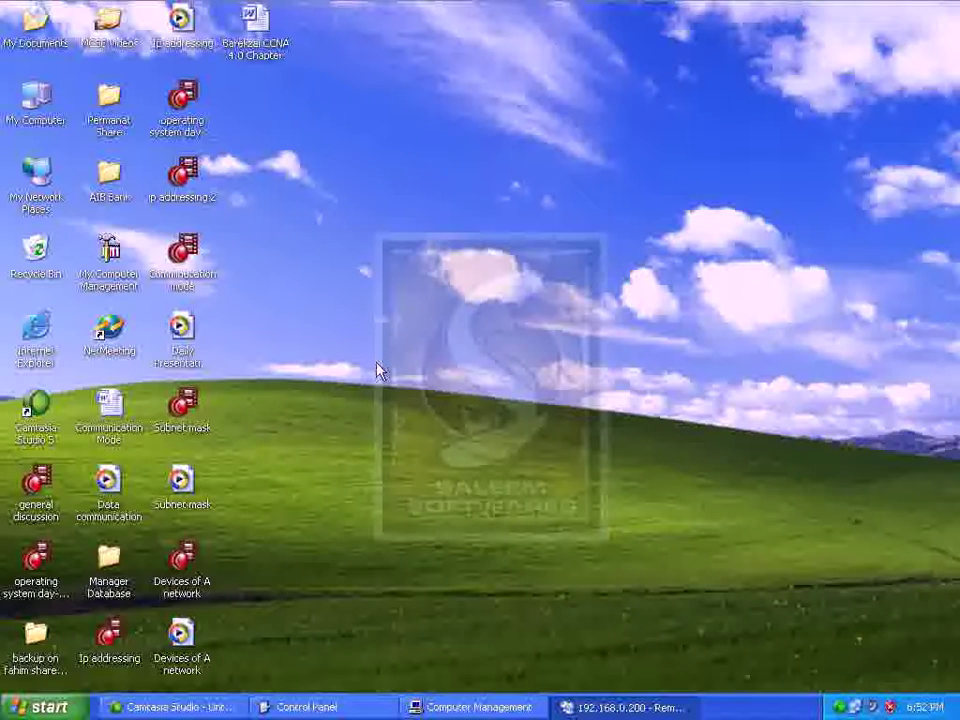
left_click(305, 707)
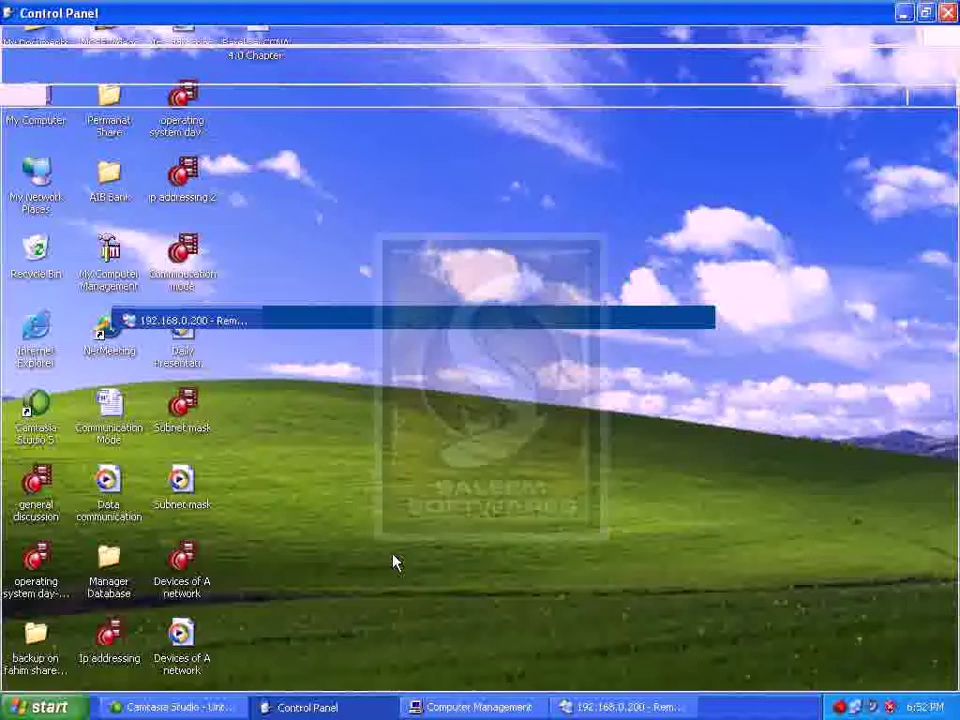
double_click(250, 145)
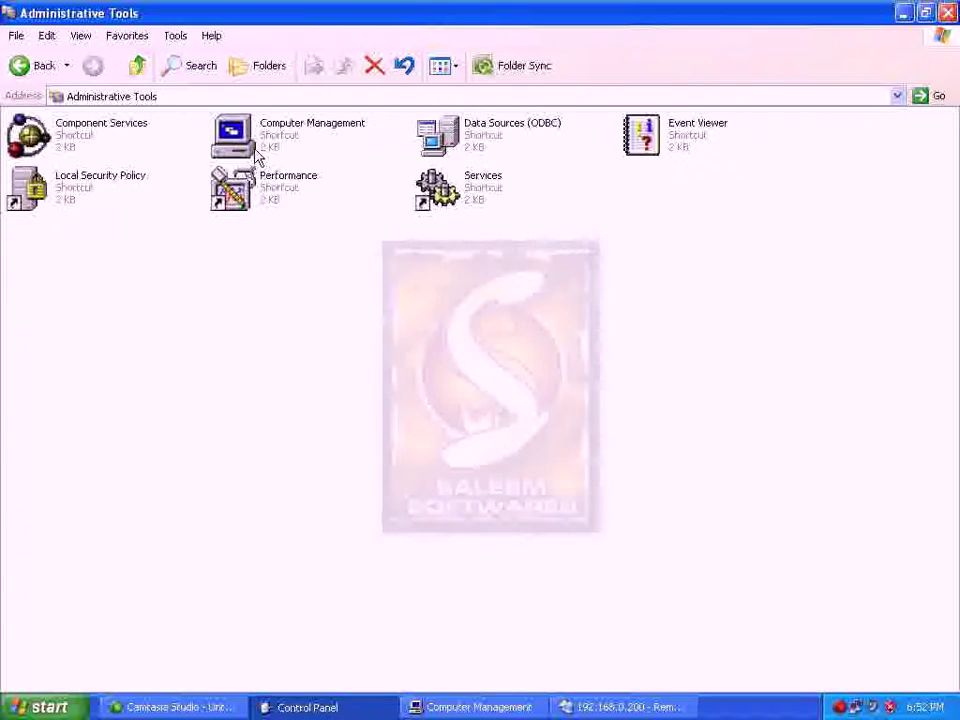
left_click_drag(793, 236, 2, 110)
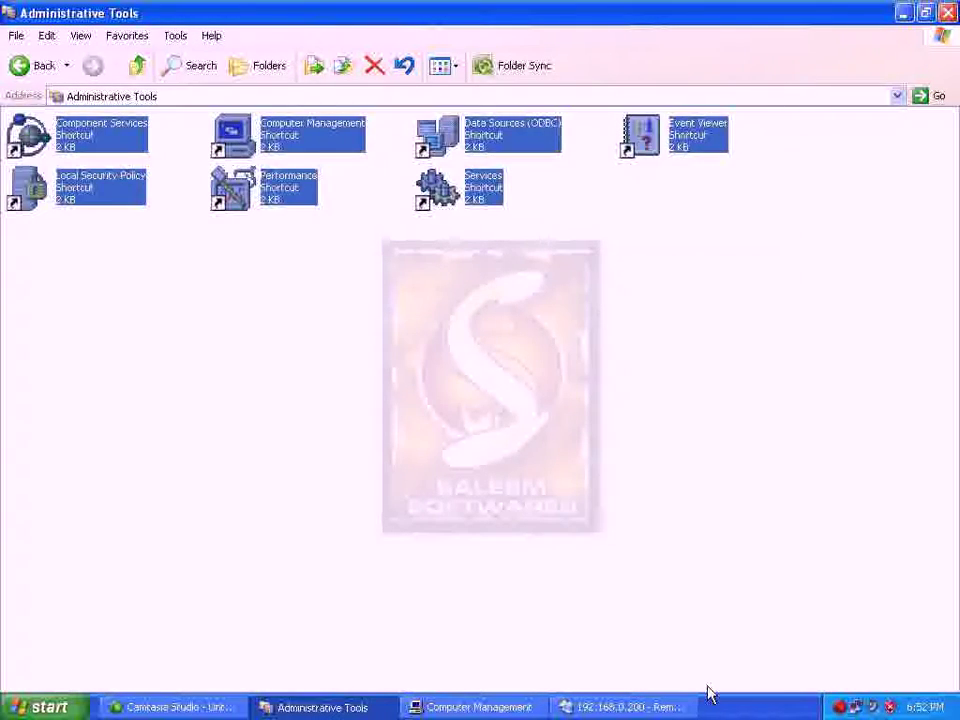
left_click(528, 566)
Force-end the unresponsive Computer Management console and launch Performance
right_click(480, 707)
key("Escape")
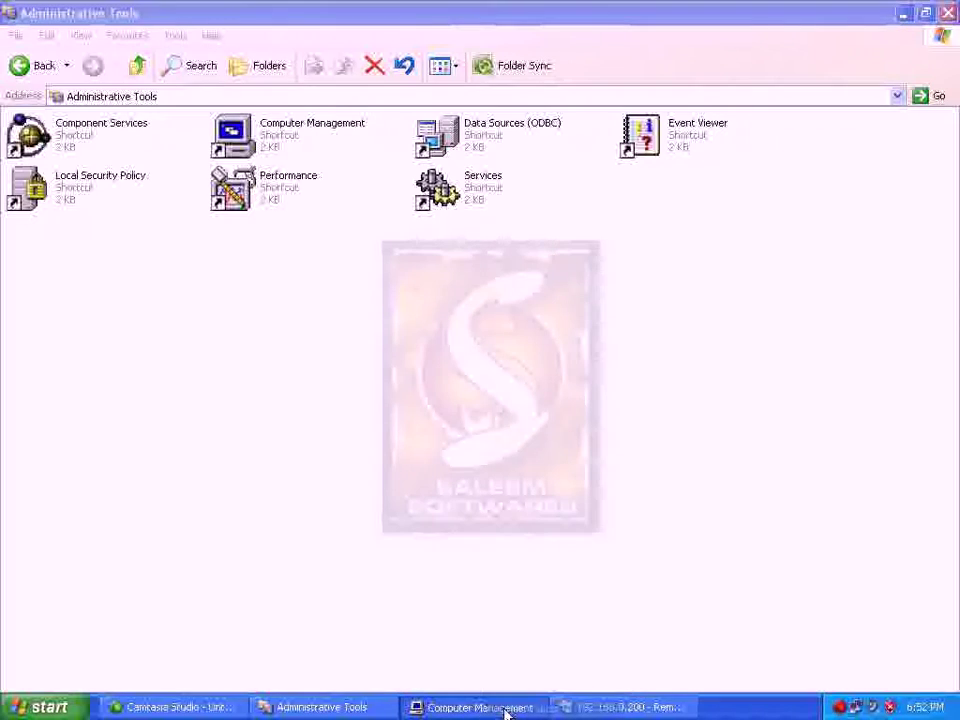
right_click(497, 708)
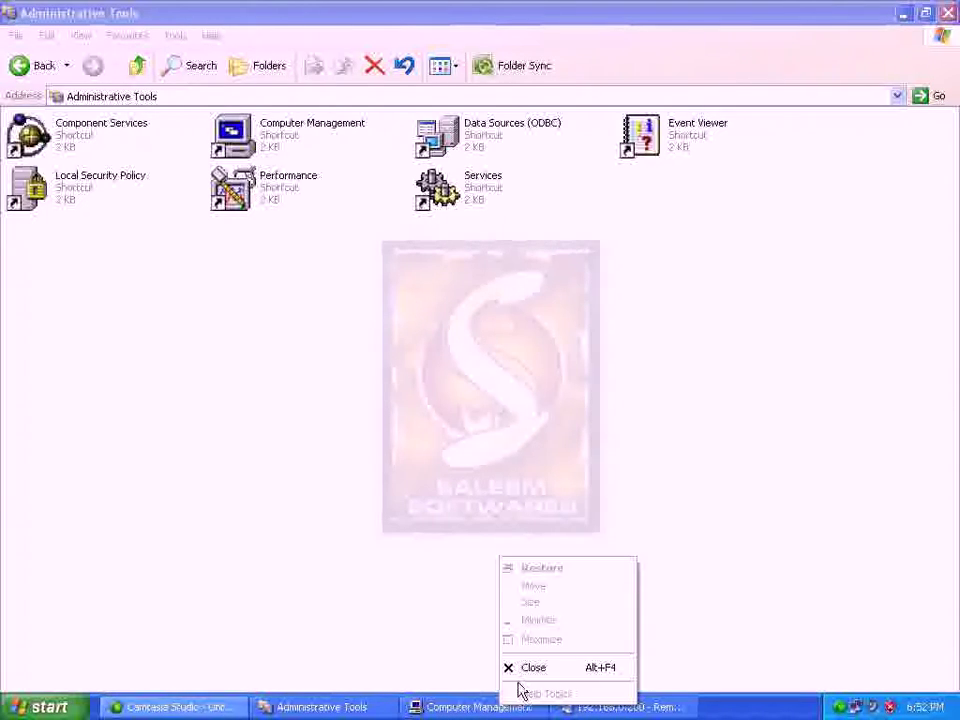
left_click(528, 668)
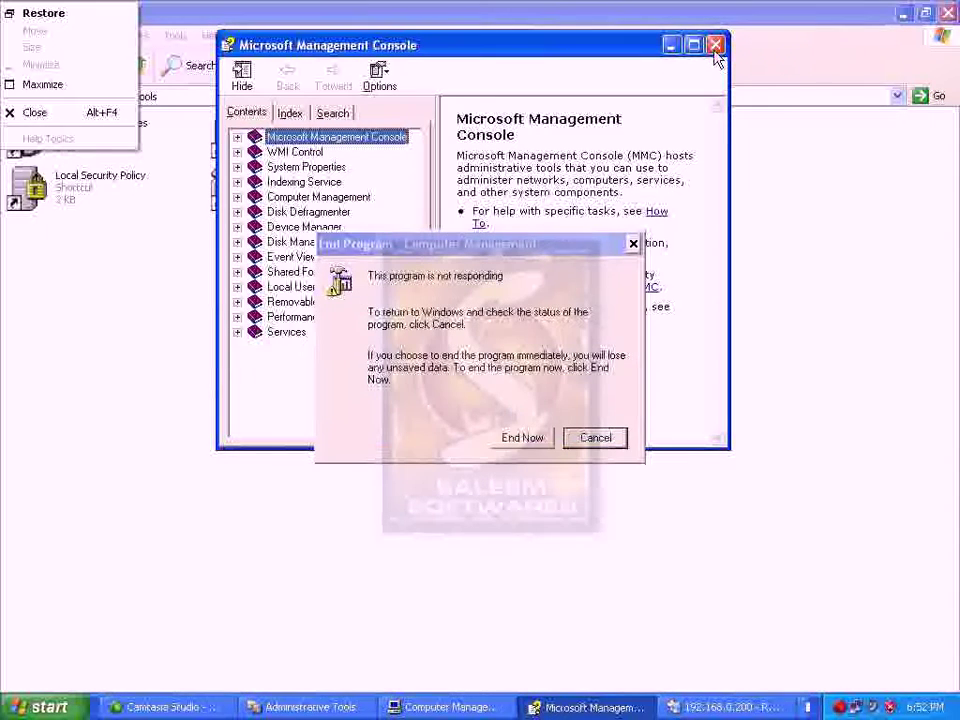
left_click(717, 45)
left_click(717, 45)
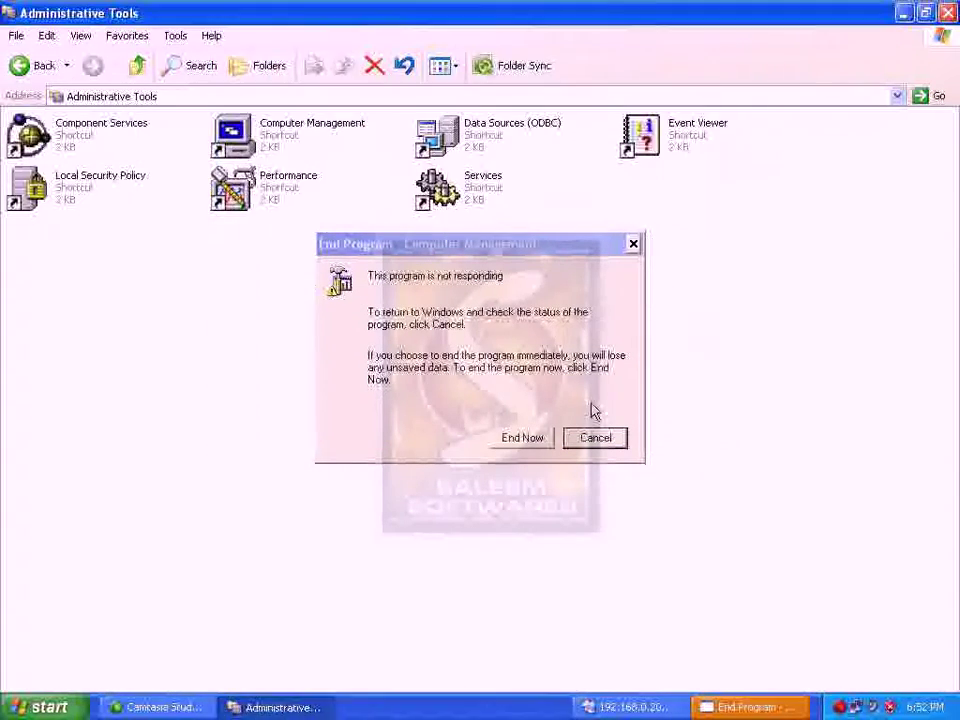
left_click(522, 438)
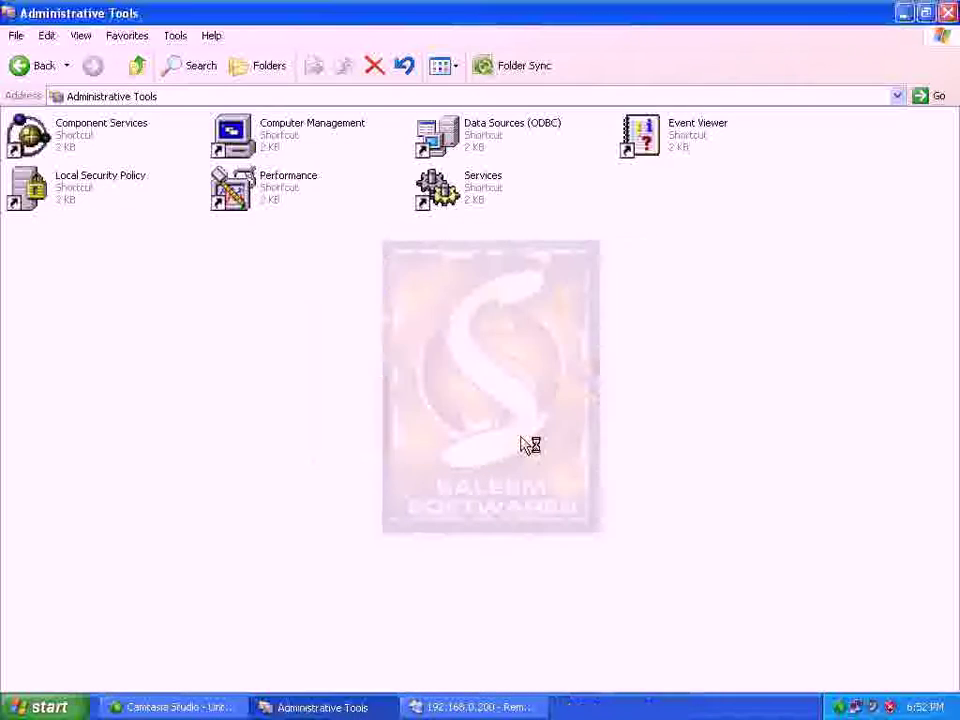
left_click(274, 195)
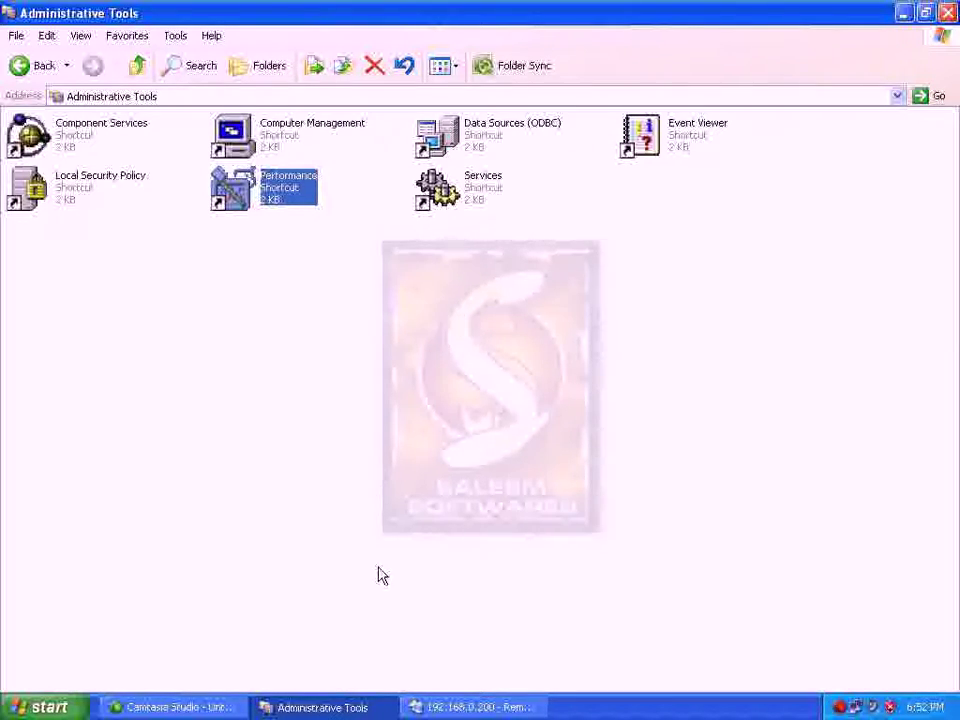
Disconnect the remote desktop session, declining the error report
right_click(488, 706)
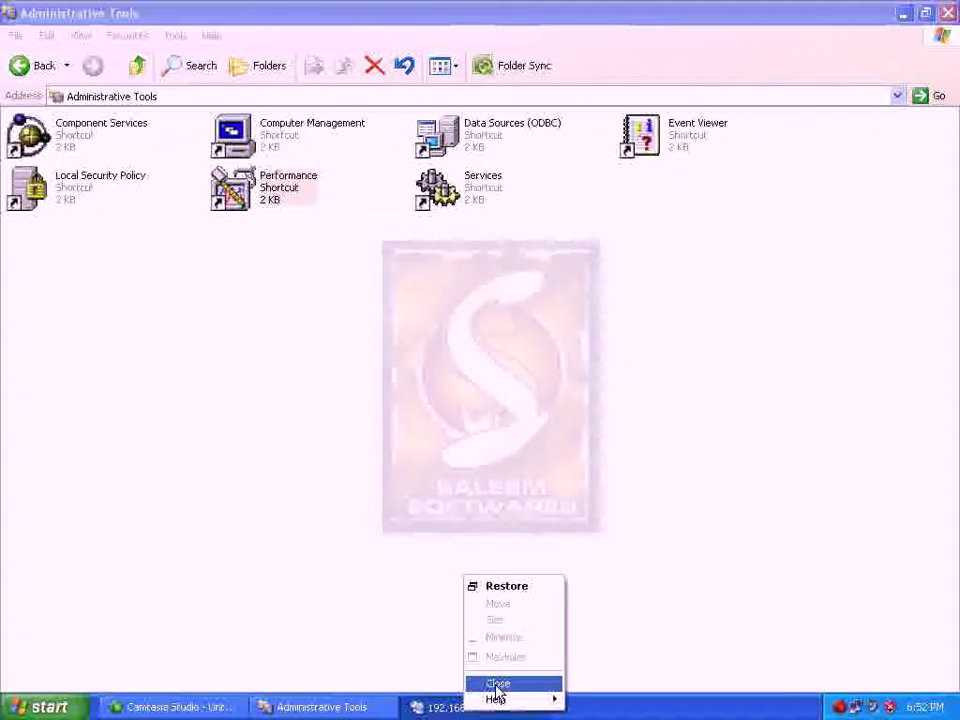
left_click(497, 684)
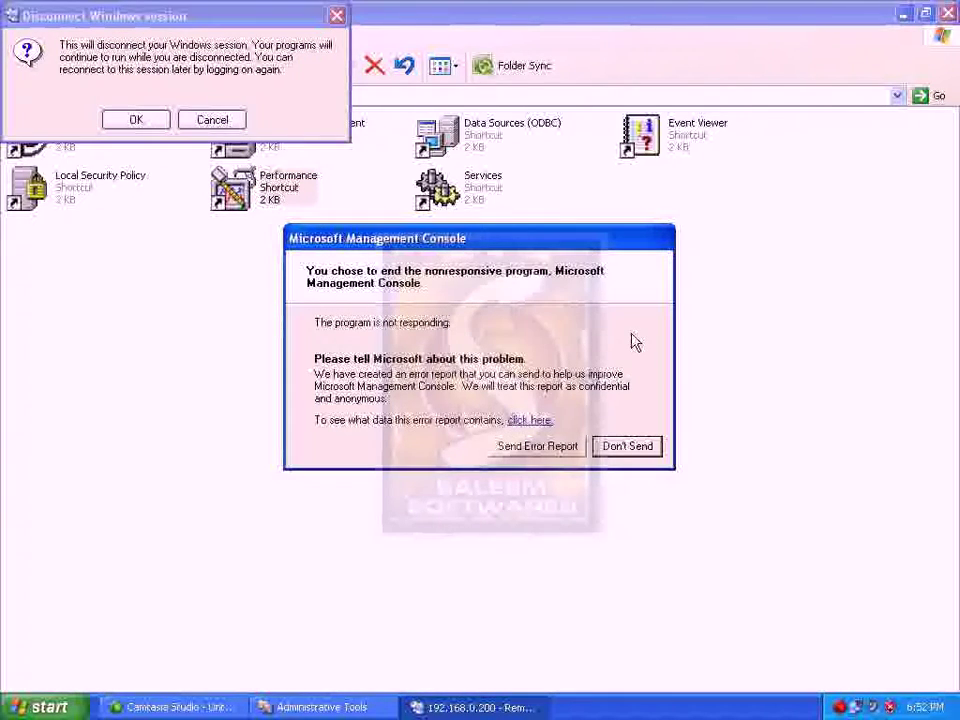
left_click(620, 446)
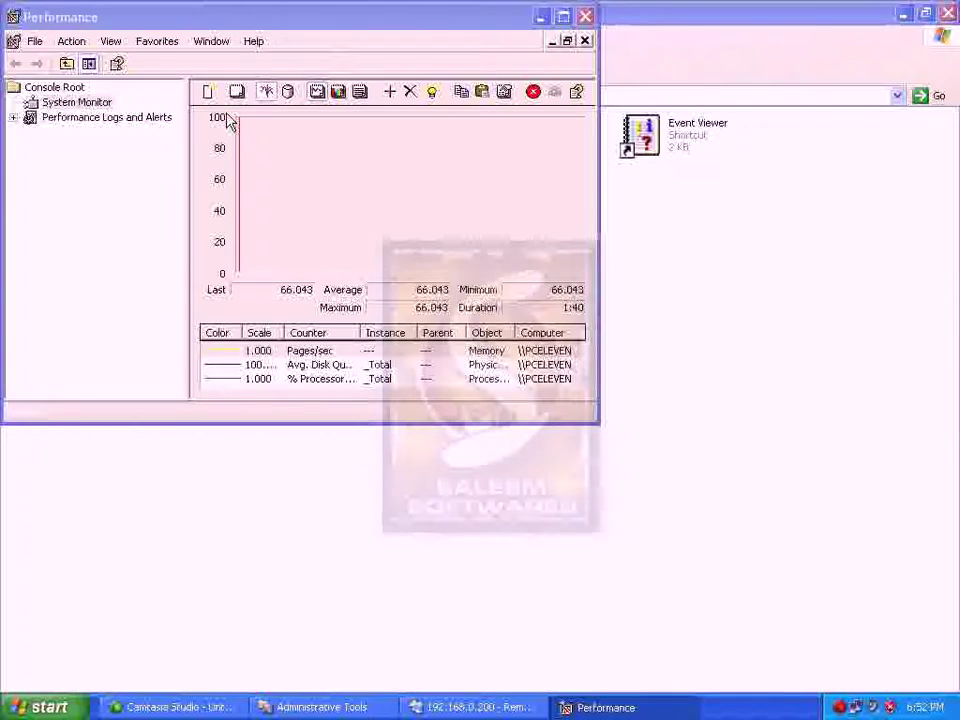
left_click(490, 706)
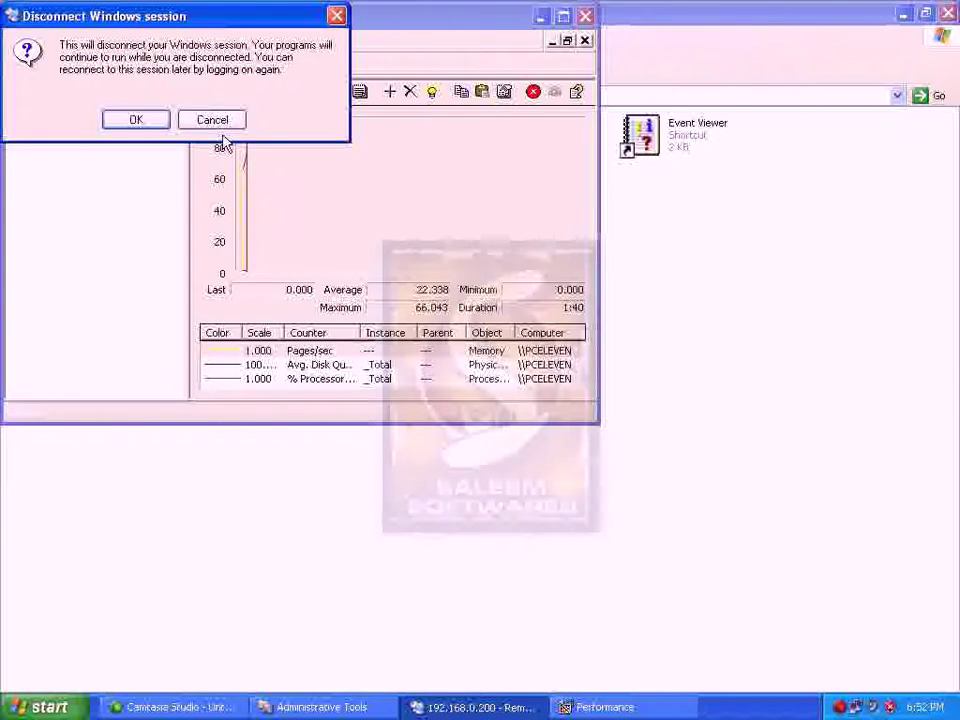
left_click(160, 125)
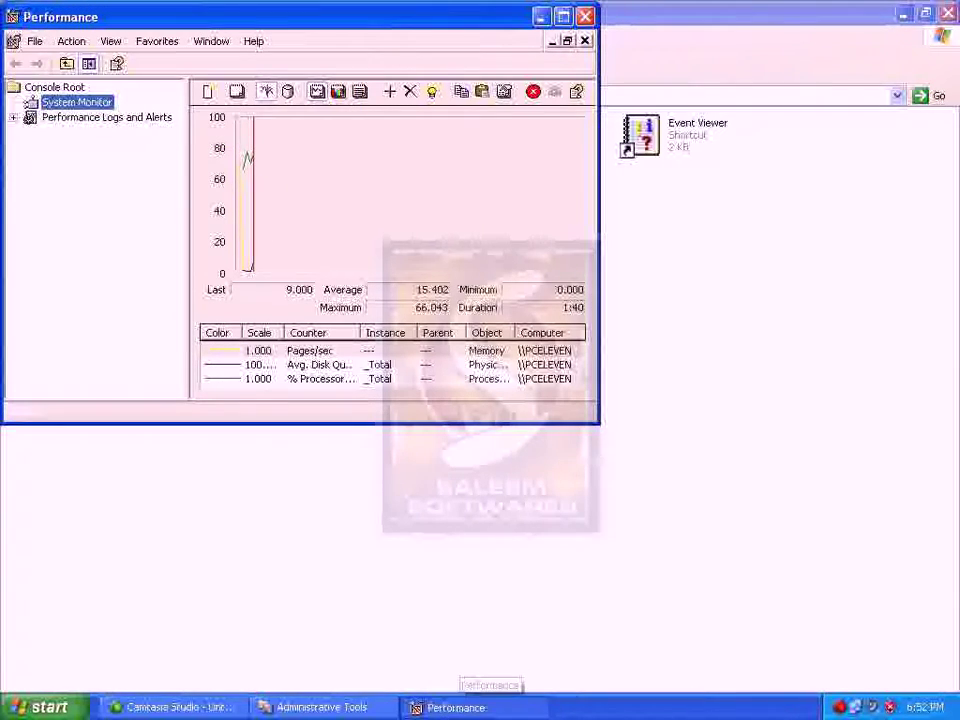
Maximise Performance and inspect the Avg. Disk Queue, % Processor Time and Pages/sec counters
double_click(264, 18)
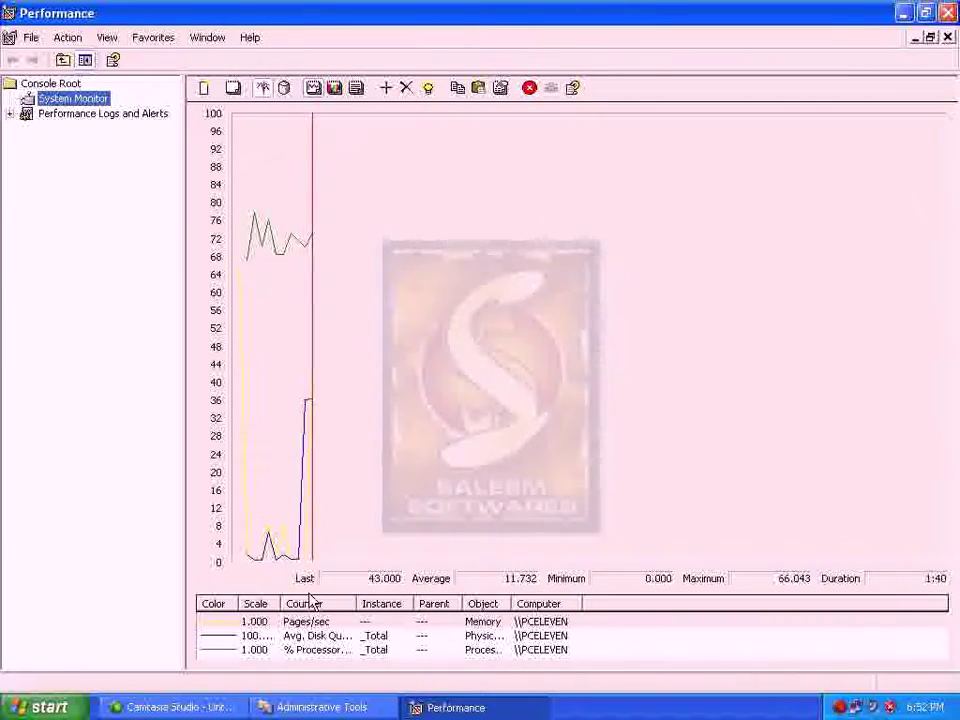
left_click(270, 637)
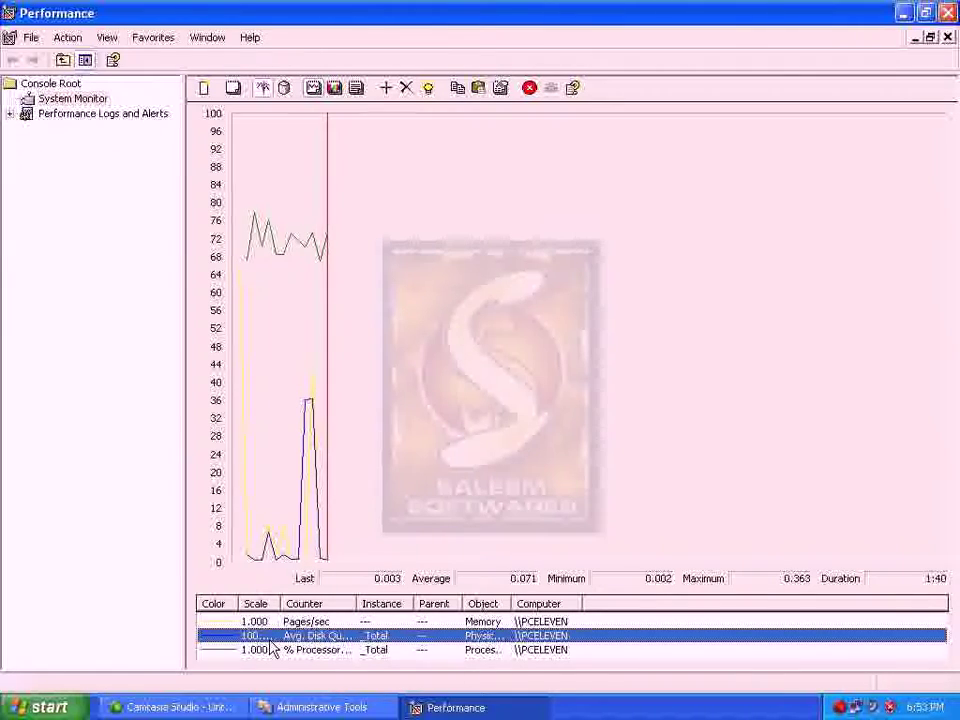
left_click(268, 652)
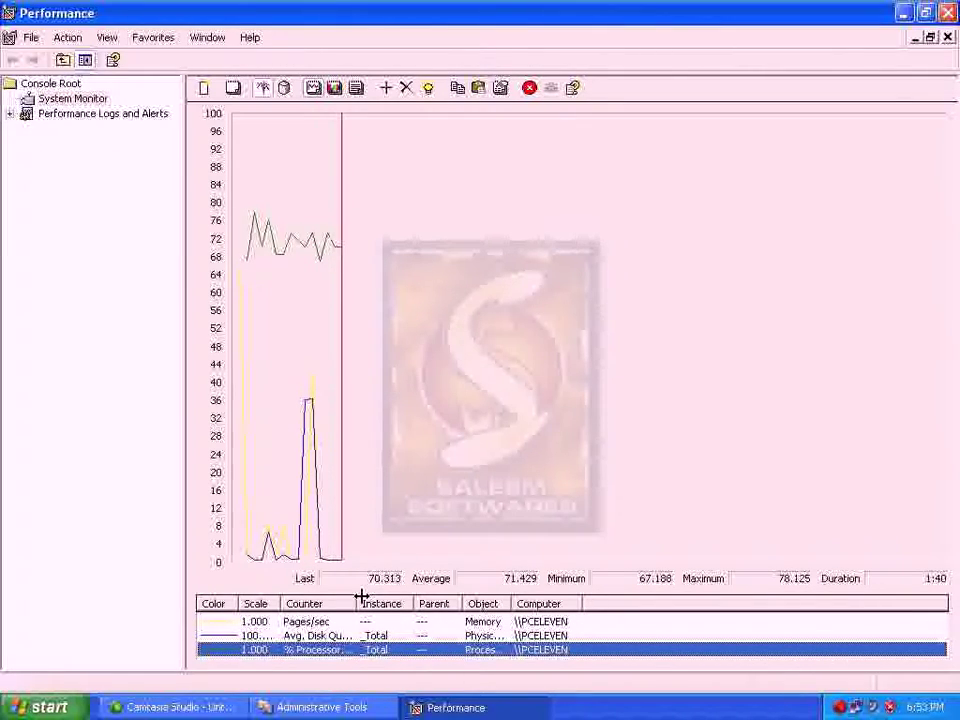
left_click_drag(357, 600, 456, 602)
left_click(300, 622)
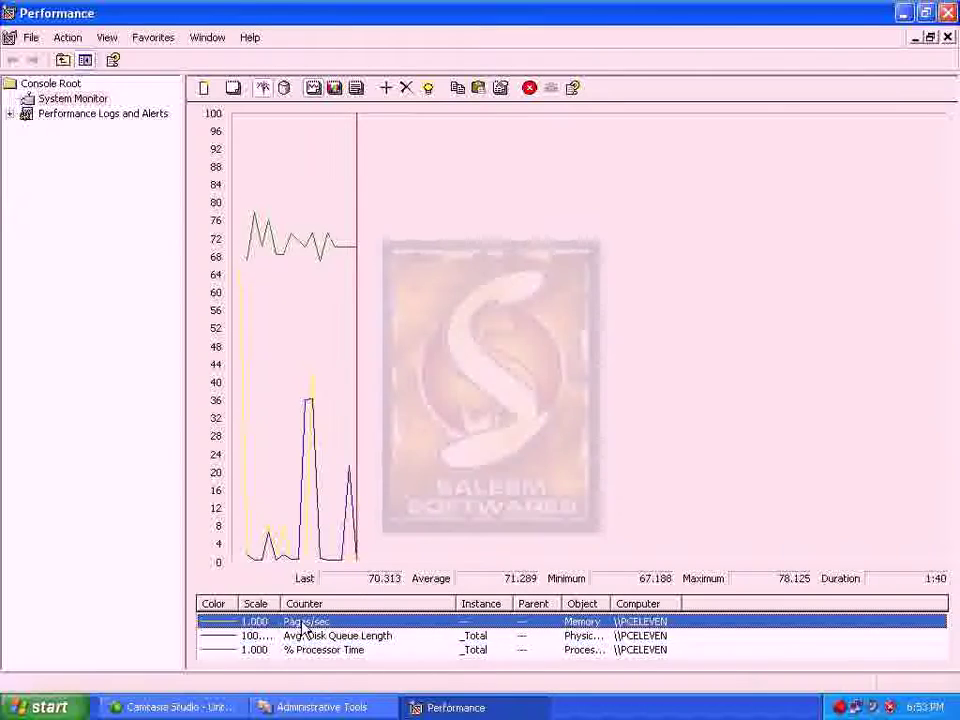
left_click(118, 597)
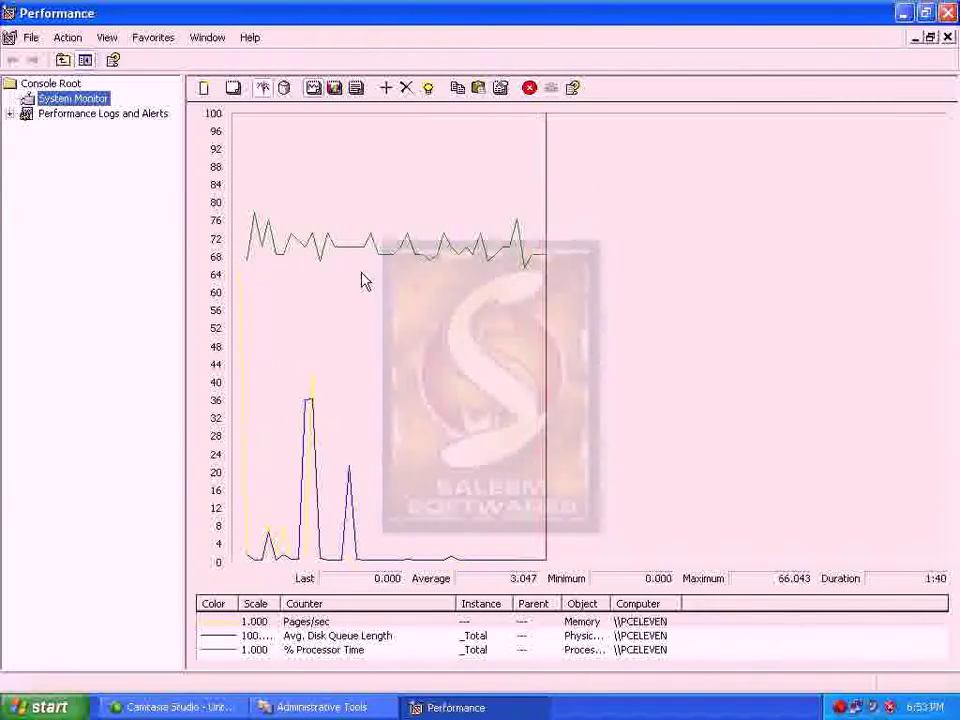
Expand Performance Logs and Alerts, then close Performance and Administrative Tools
left_click(10, 113)
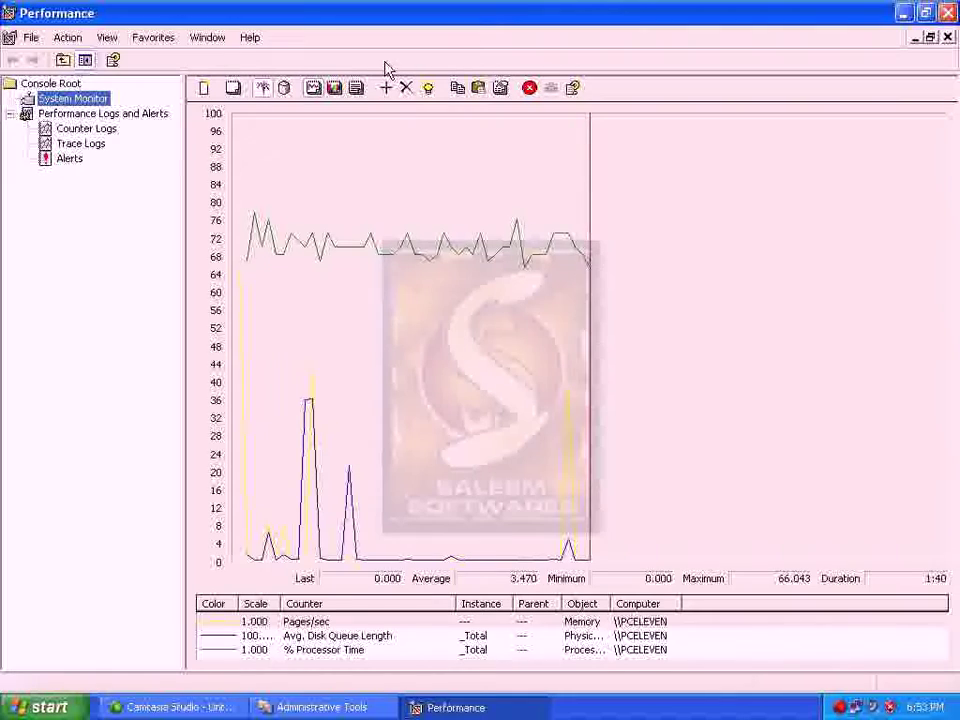
left_click(947, 12)
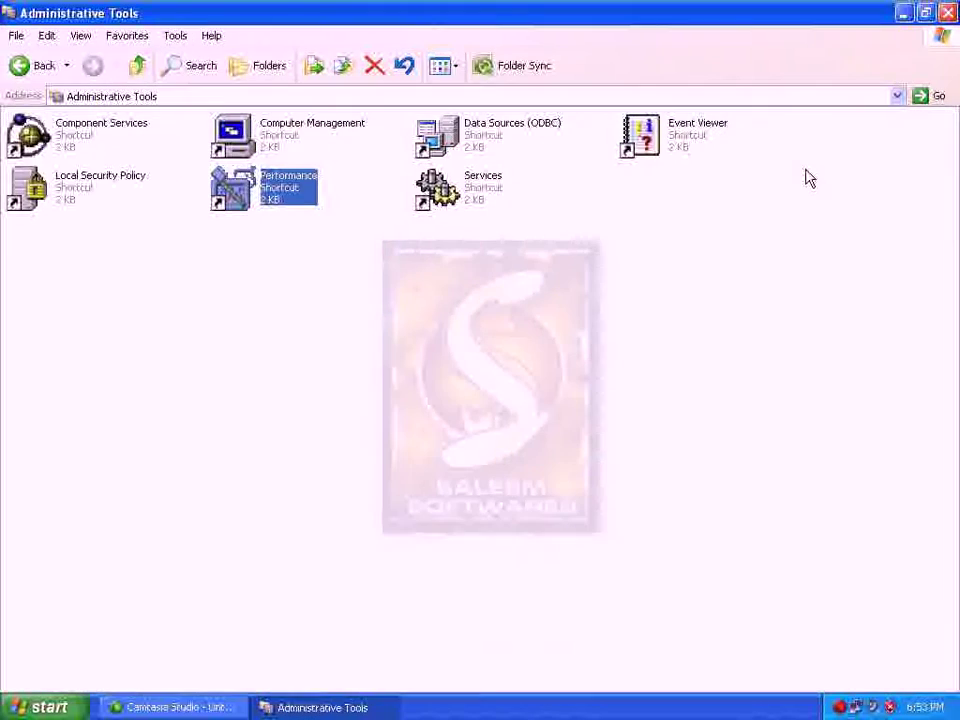
left_click(947, 12)
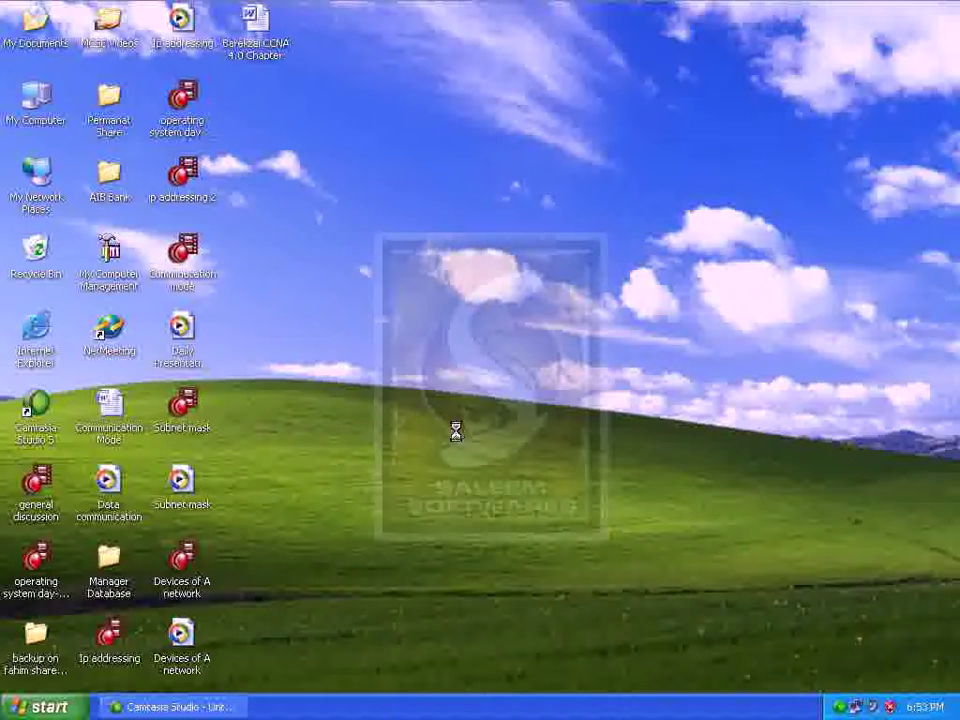